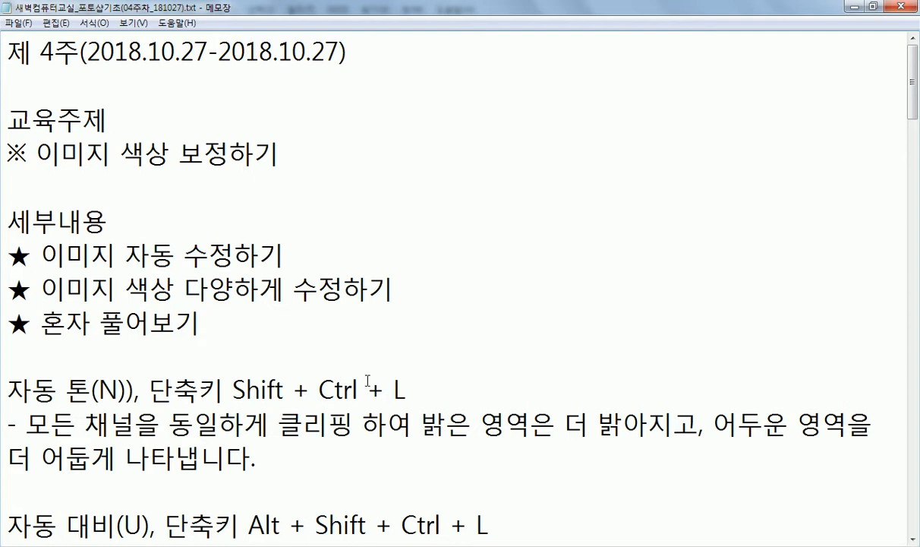
Skim the lesson notes on Auto Tone, Auto Contrast and Auto Color, returning to the beginning of the document
{"action": "scroll", "coordinate": [349, 383], "scroll_direction": "down", "scroll_amount": 4}
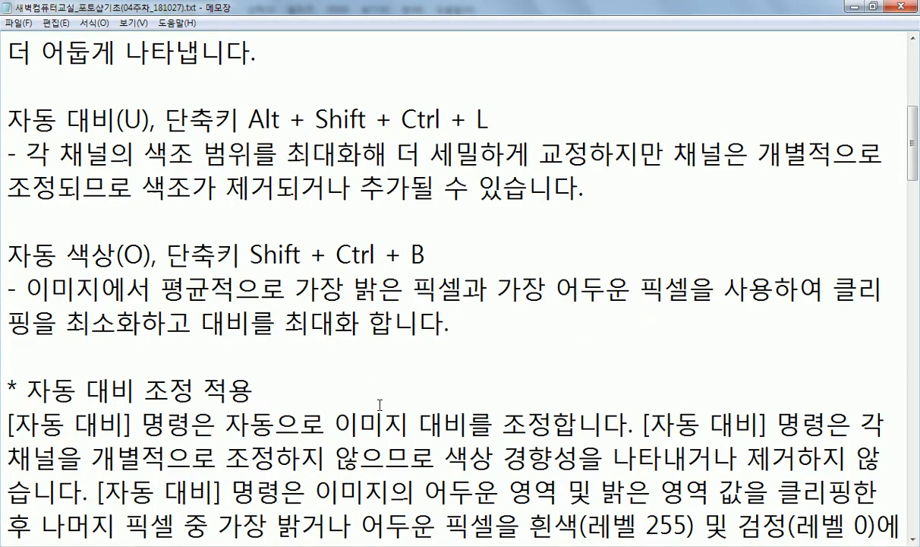
{"action": "scroll", "coordinate": [376, 407], "scroll_direction": "down", "scroll_amount": 3}
{"action": "scroll", "coordinate": [361, 395], "scroll_direction": "down", "scroll_amount": 2}
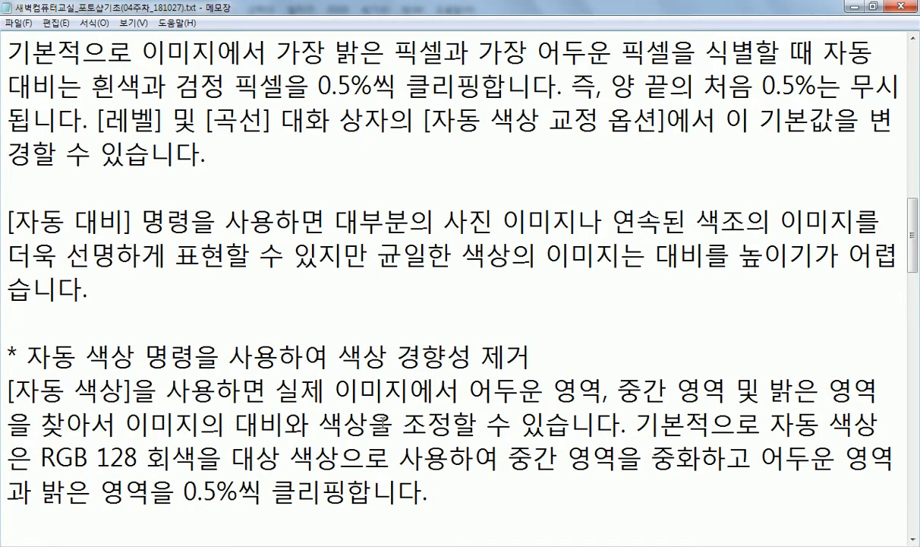
{"action": "scroll", "coordinate": [374, 357], "scroll_direction": "up", "scroll_amount": 5}
{"action": "key", "text": "ctrl+Home"}
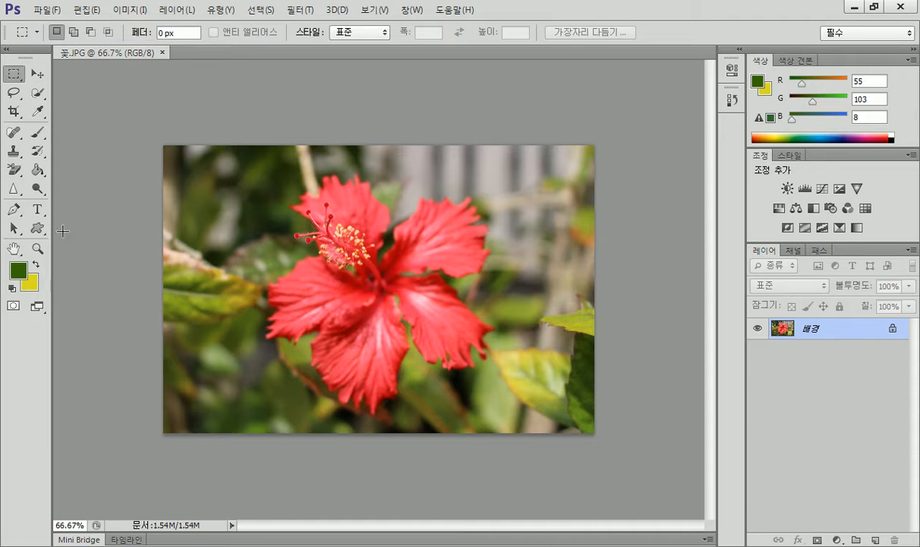
Apply the Auto Tone (자동 톤) correction to the flower photo 꽃.JPG
{"action": "left_click", "coordinate": [128, 11]}
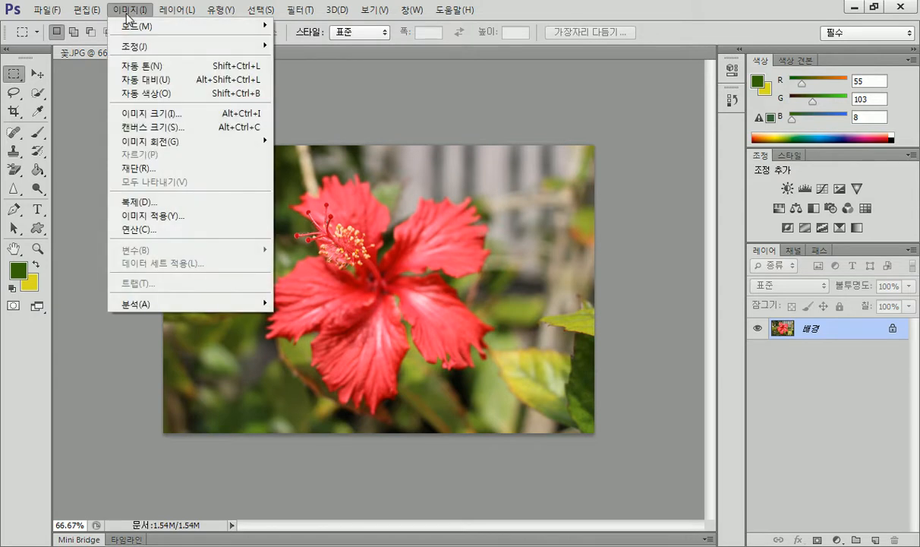
{"action": "mouse_move", "coordinate": [136, 48]}
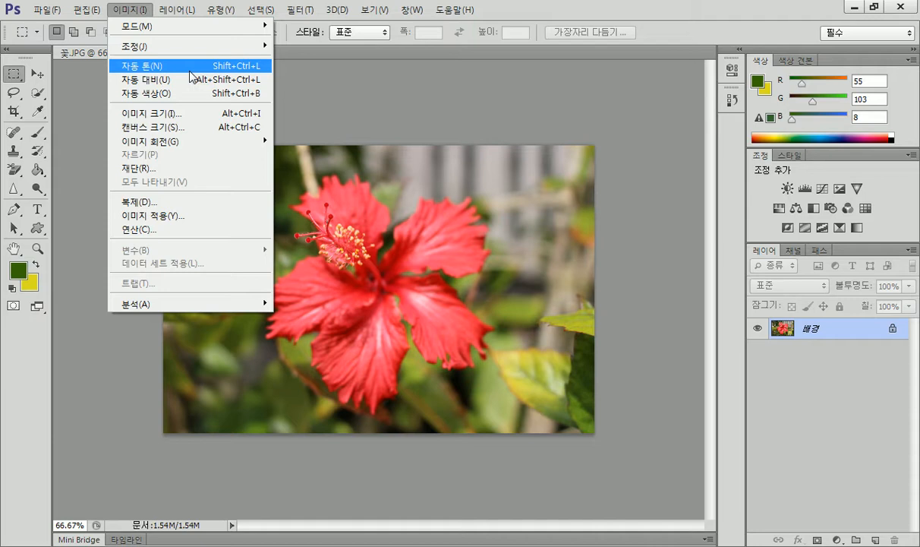
{"action": "left_click", "coordinate": [190, 69]}
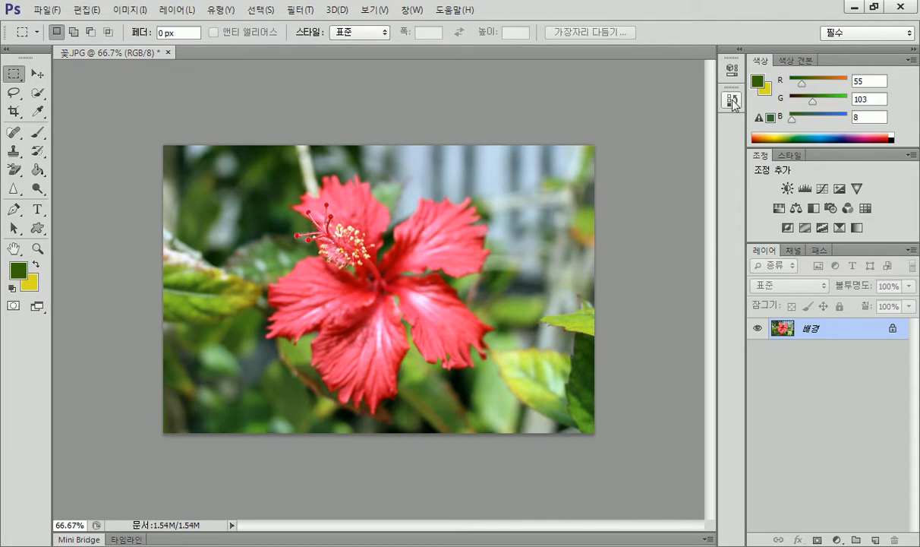
Show the history and compare the original flower photo with its Auto Tone state, ending on the Auto Tone state
{"action": "left_click", "coordinate": [733, 102]}
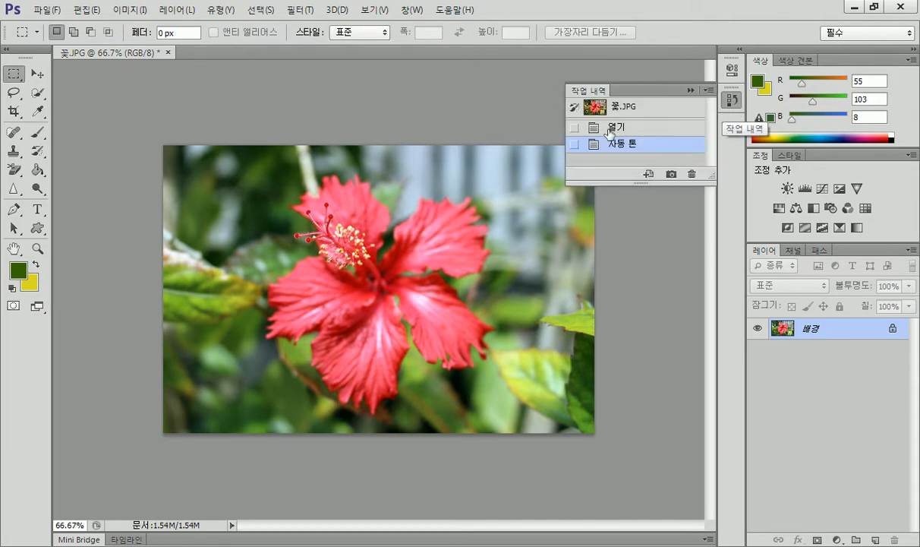
{"action": "left_click", "coordinate": [611, 130]}
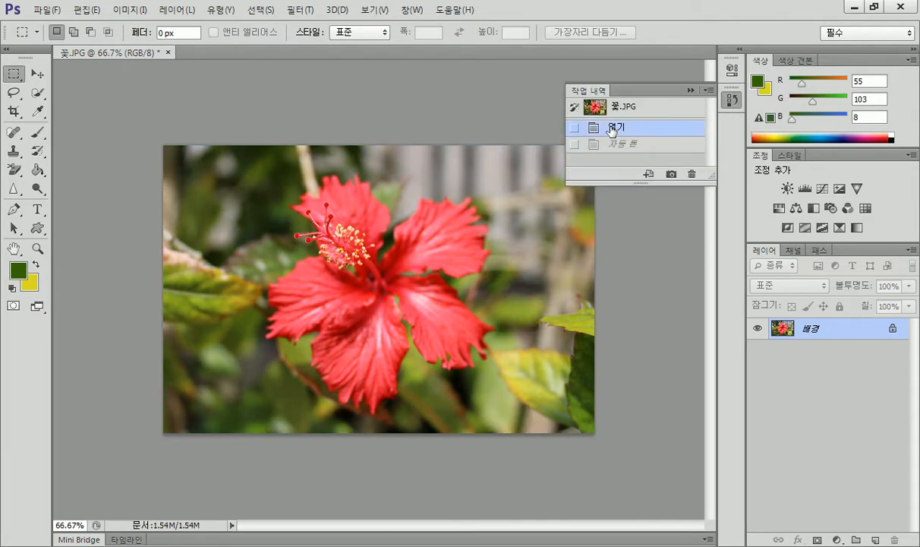
{"action": "left_click", "coordinate": [618, 145]}
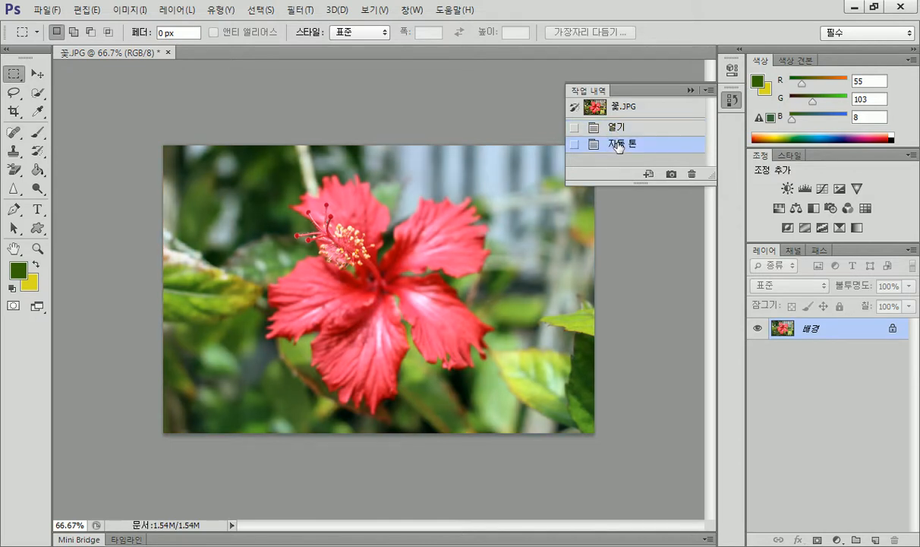
{"action": "left_click", "coordinate": [617, 107]}
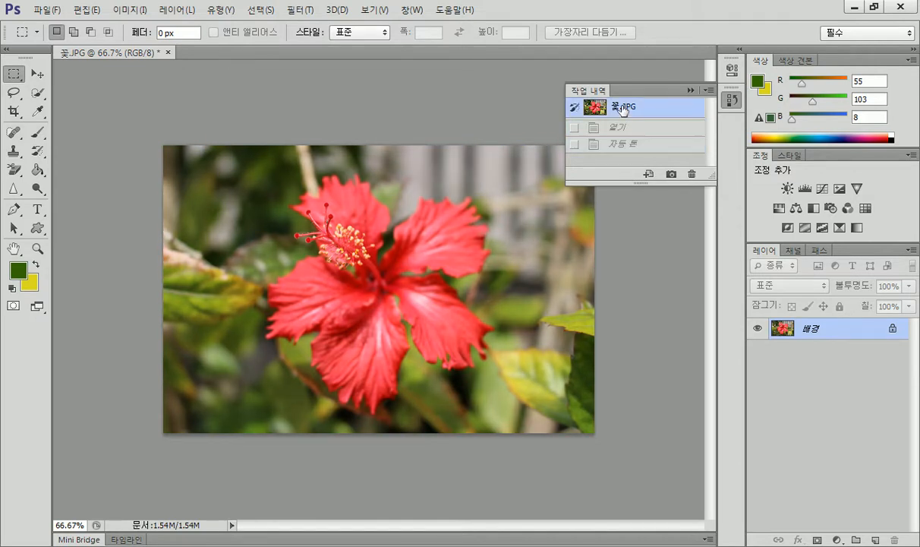
{"action": "left_click", "coordinate": [622, 146]}
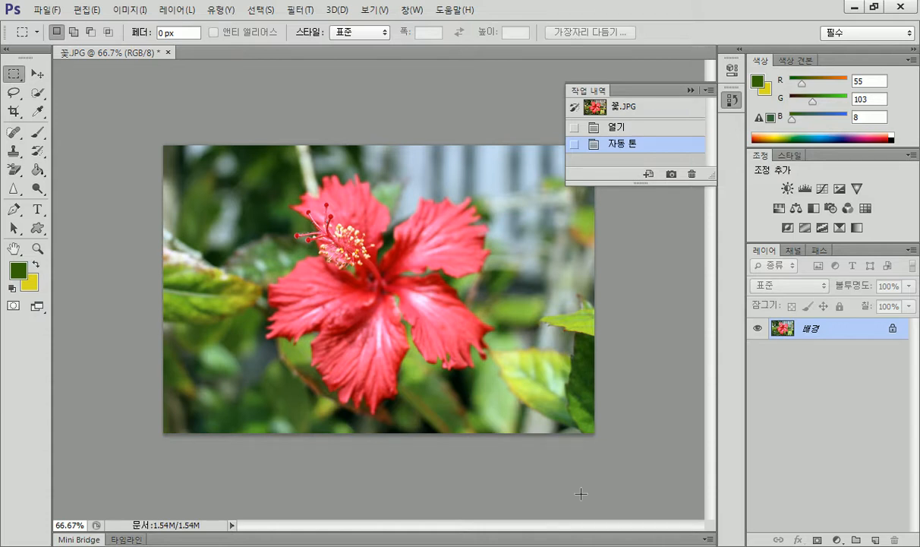
Switch to the Notepad lesson notes and delete the extra closing parenthesis after "자동 톤(N)"
{"action": "key", "text": "alt+Tab"}
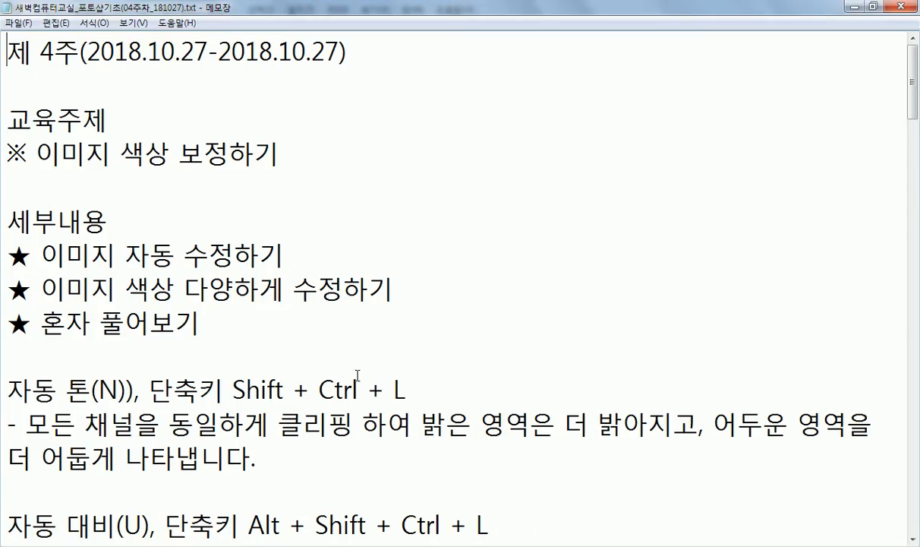
{"action": "scroll", "coordinate": [240, 271], "scroll_direction": "down", "scroll_amount": 1}
{"action": "left_click", "coordinate": [266, 288]}
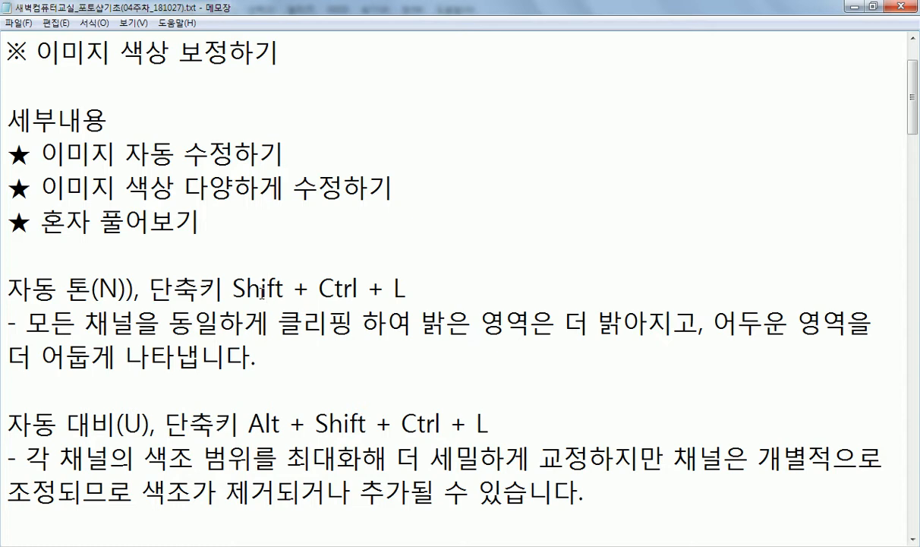
{"action": "left_click", "coordinate": [123, 282]}
{"action": "key", "text": "BackSpace"}
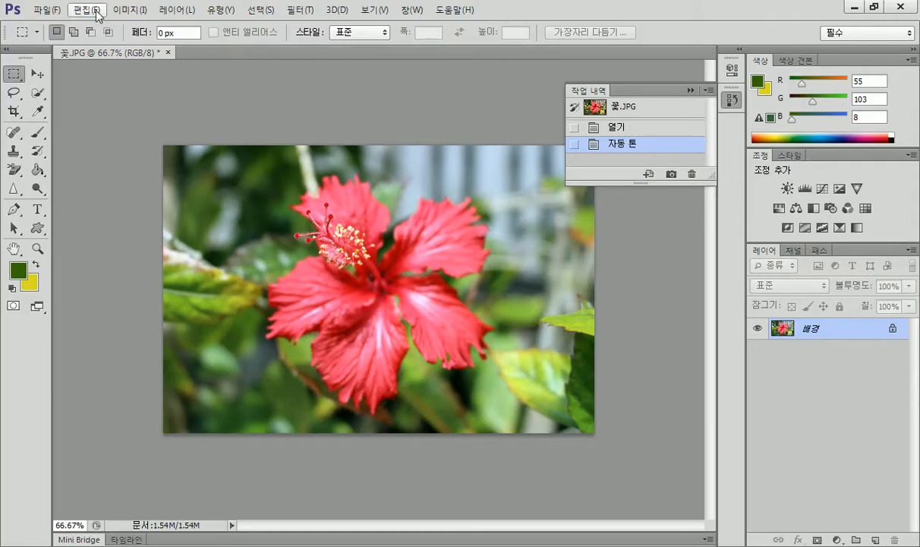
{"action": "left_click", "coordinate": [129, 10]}
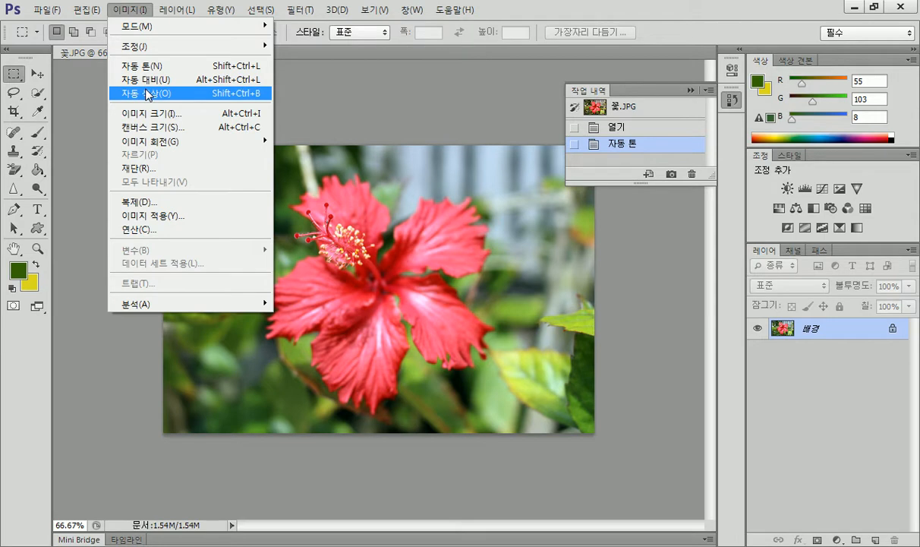
{"action": "left_click", "coordinate": [161, 92]}
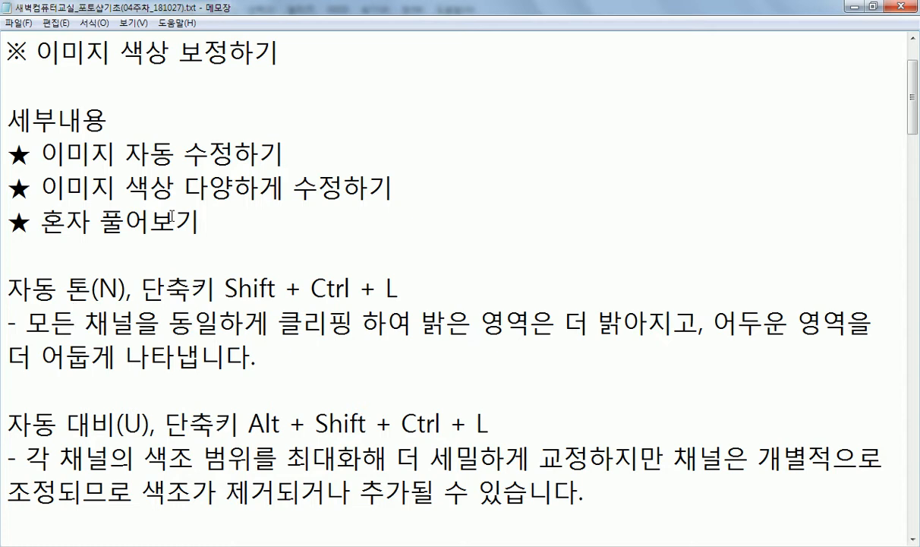
Switch back to Photoshop and alternate between the opened (열기) and Auto Tone history states to compare the flower photo
{"action": "key", "text": "alt+Tab"}
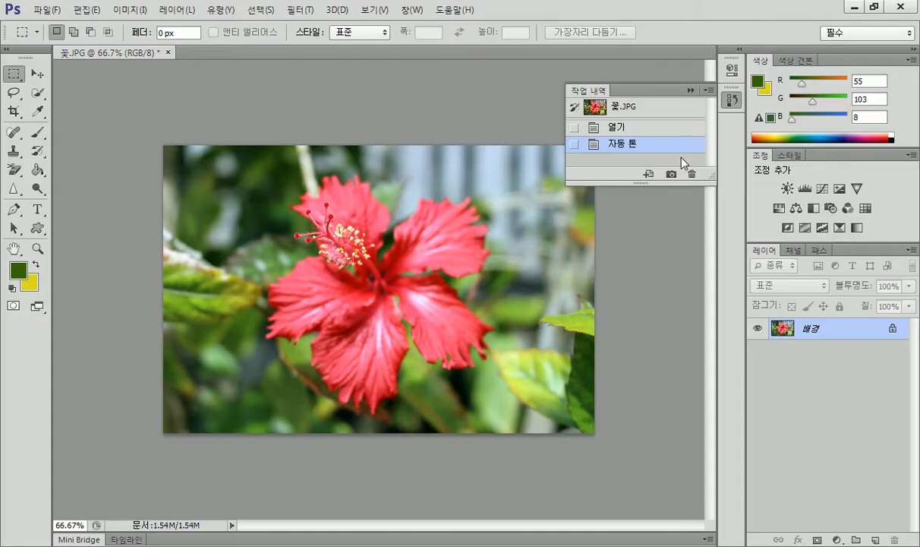
{"action": "left_click", "coordinate": [630, 130]}
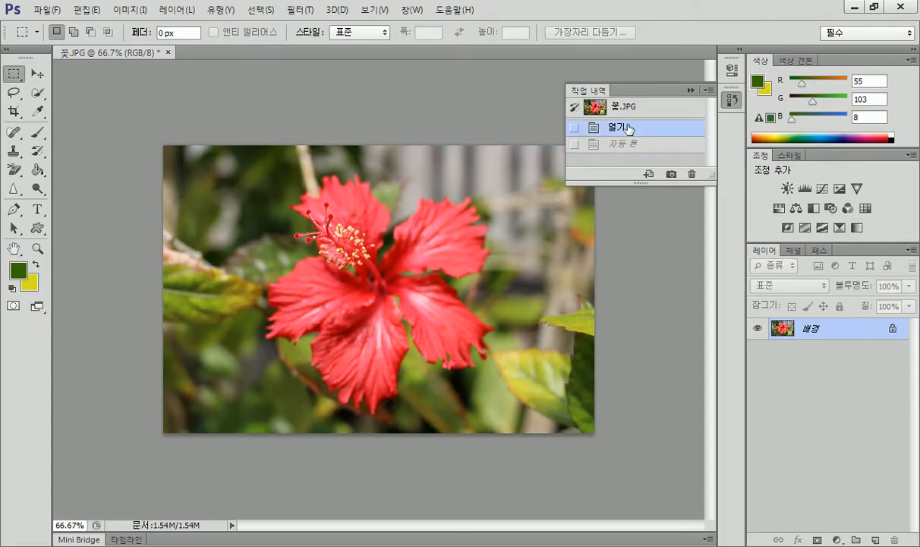
{"action": "left_click", "coordinate": [603, 106]}
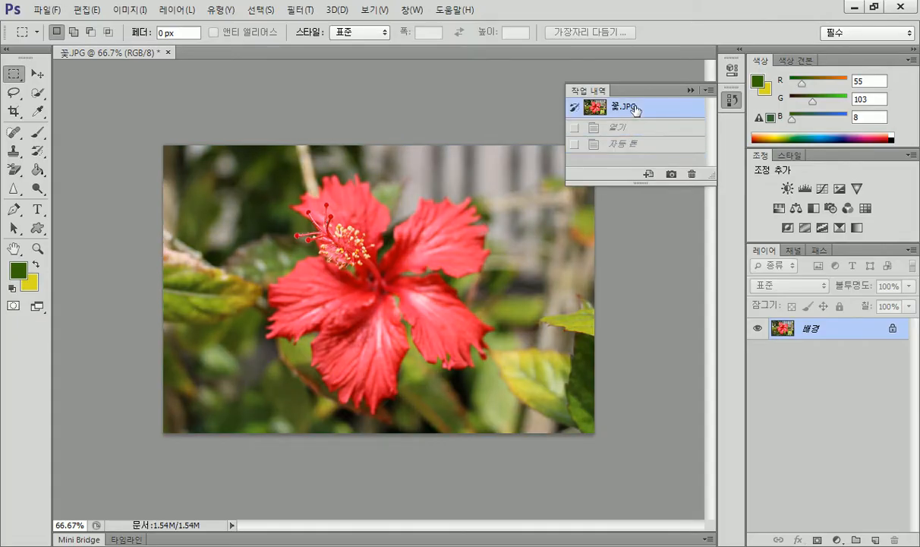
{"action": "left_click", "coordinate": [618, 144]}
{"action": "left_click", "coordinate": [616, 128]}
{"action": "left_click", "coordinate": [618, 145]}
{"action": "left_click", "coordinate": [619, 129]}
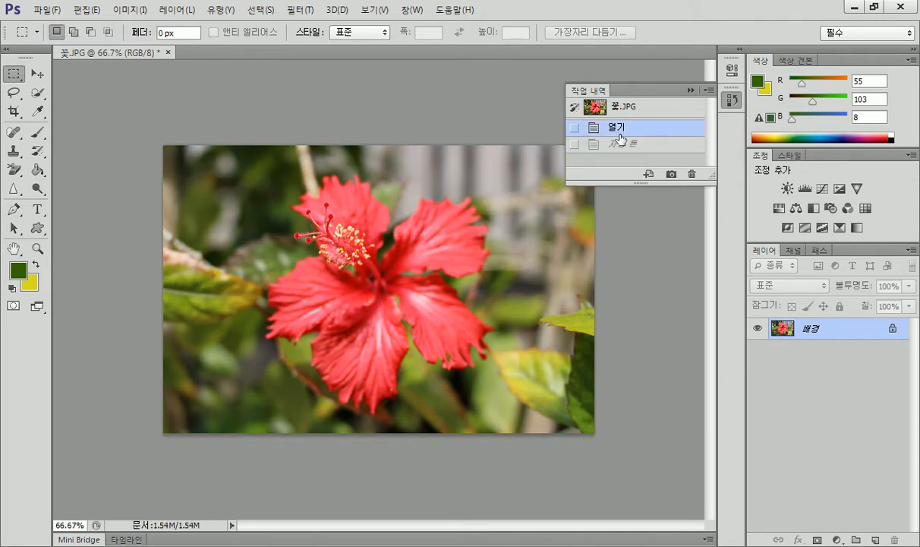
{"action": "left_click", "coordinate": [613, 144]}
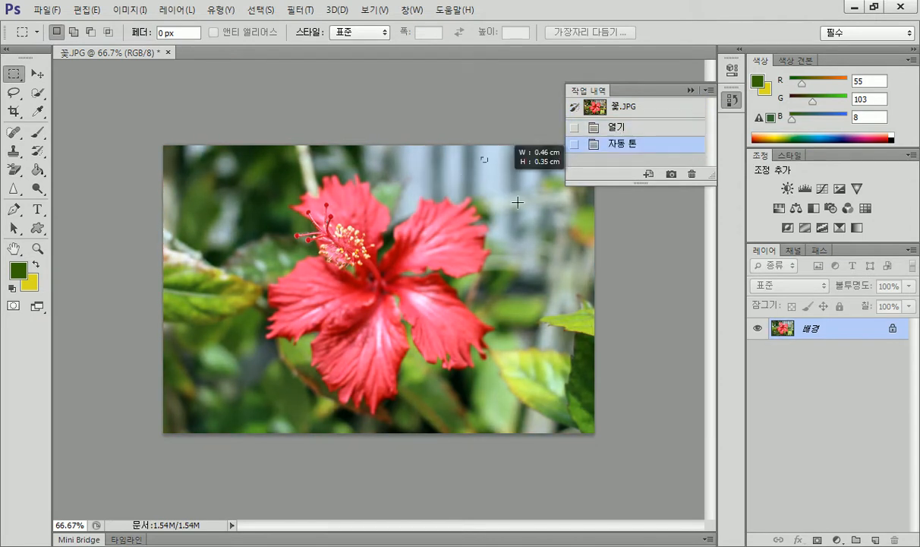
Marquee a small upright rectangle over the blurred fence beside the flower and compare that area between the original and Auto Tone states
{"action": "left_click_drag", "start_coordinate": [523, 157], "coordinate": [482, 217]}
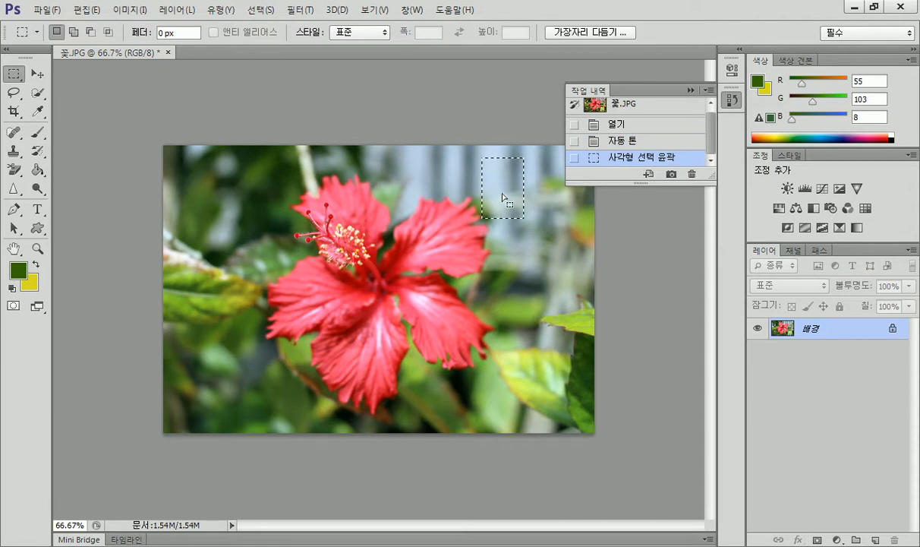
{"action": "left_click", "coordinate": [628, 107]}
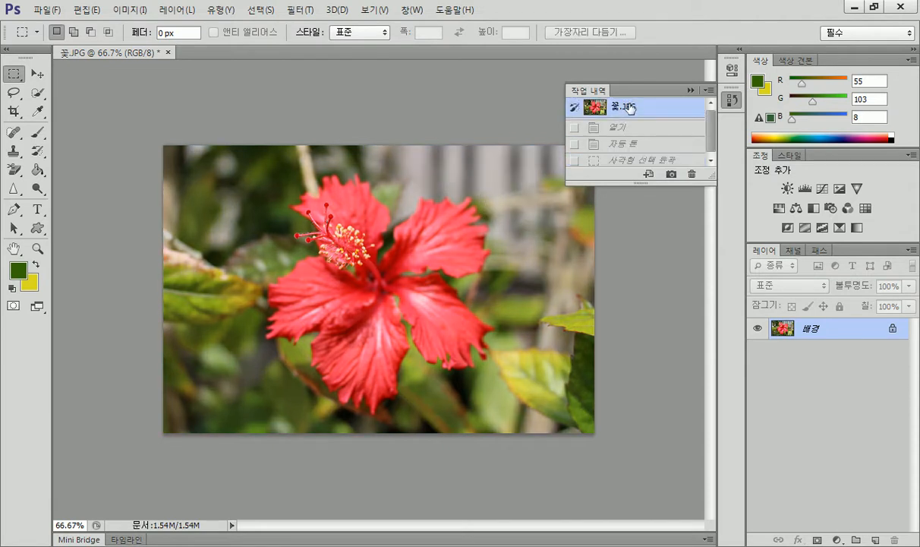
{"action": "left_click", "coordinate": [618, 144]}
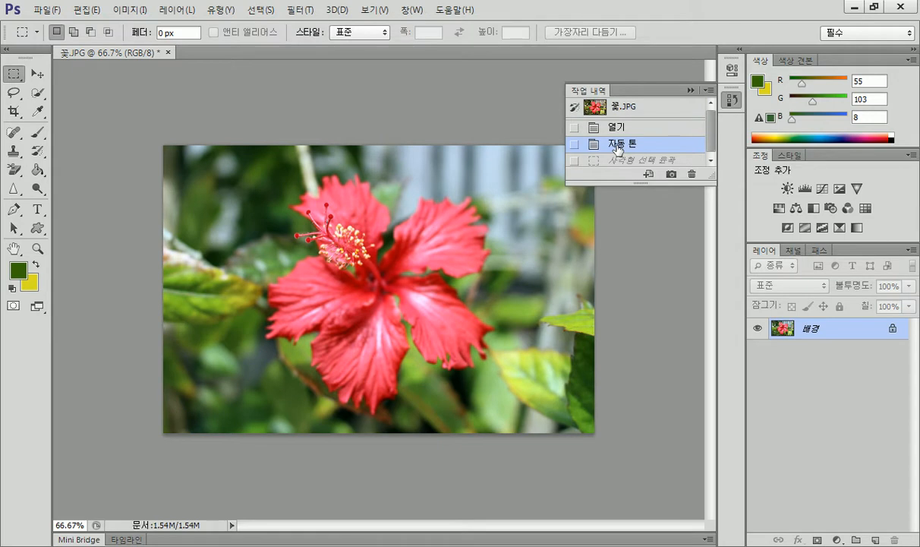
{"action": "left_click", "coordinate": [618, 128]}
{"action": "left_click", "coordinate": [618, 145]}
{"action": "left_click", "coordinate": [618, 129]}
Step forward and backward through the history repeatedly to compare the photo's colors before and after Auto Tone
{"action": "key", "text": "ctrl+shift+z"}
{"action": "key", "text": "ctrl+shift+z"}
{"action": "key", "text": "ctrl+alt+z"}
{"action": "key", "text": "ctrl+alt+z"}
{"action": "key", "text": "ctrl+shift+z"}
{"action": "key", "text": "ctrl+shift+z"}
{"action": "key", "text": "ctrl+alt+z"}
{"action": "key", "text": "ctrl+alt+z"}
{"action": "key", "text": "ctrl+shift+z"}
{"action": "key", "text": "ctrl+shift+z"}
{"action": "key", "text": "ctrl+alt+z"}
{"action": "key", "text": "ctrl+alt+z"}
{"action": "key", "text": "ctrl+shift+z"}
{"action": "key", "text": "ctrl+shift+z"}
{"action": "key", "text": "ctrl+alt+z"}
{"action": "key", "text": "ctrl+alt+z"}
{"action": "key", "text": "ctrl+shift+z"}
{"action": "key", "text": "ctrl+shift+z"}
{"action": "key", "text": "ctrl+alt+z"}
{"action": "key", "text": "ctrl+alt+z"}
{"action": "key", "text": "ctrl+shift+z"}
{"action": "key", "text": "ctrl+shift+z"}
{"action": "key", "text": "ctrl+alt+z"}
{"action": "key", "text": "ctrl+alt+z"}
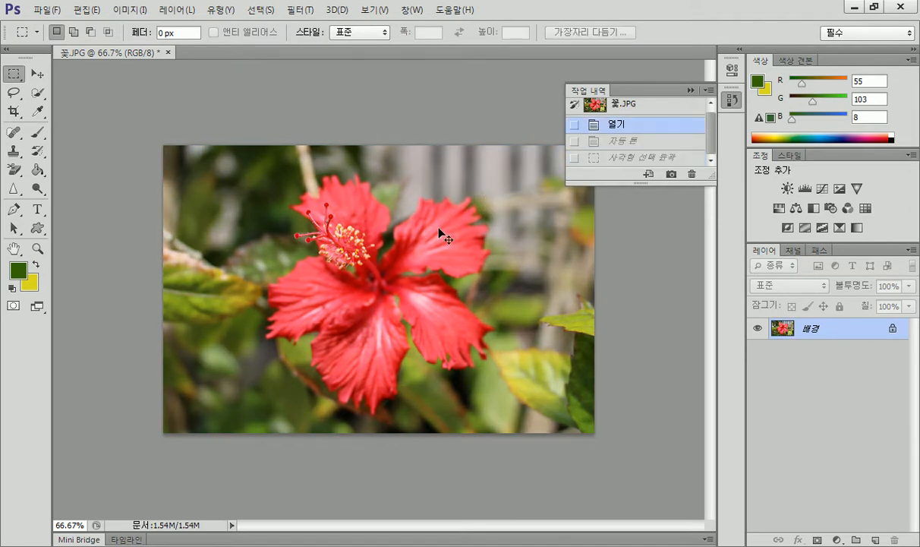
{"action": "key", "text": "ctrl+shift+z"}
{"action": "key", "text": "ctrl+shift+z"}
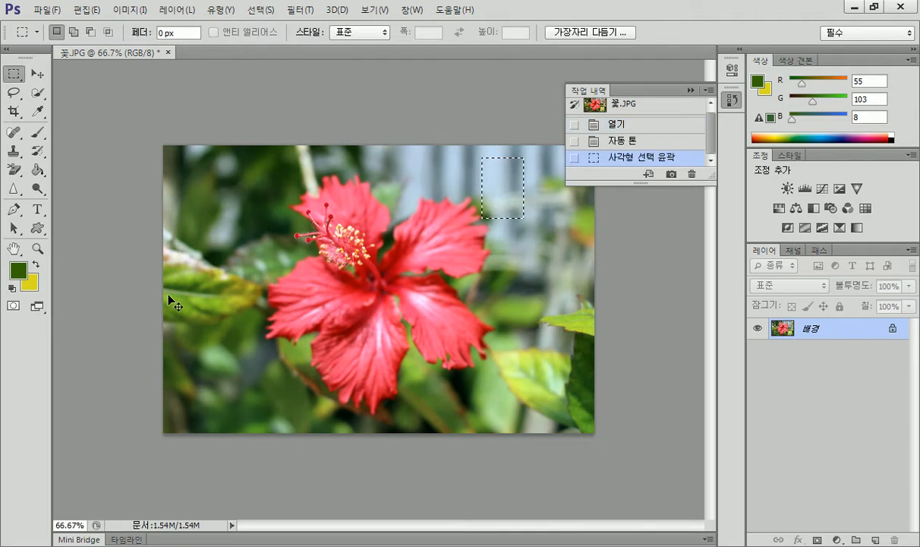
{"action": "key", "text": "ctrl+alt+z"}
{"action": "key", "text": "ctrl+alt+z"}
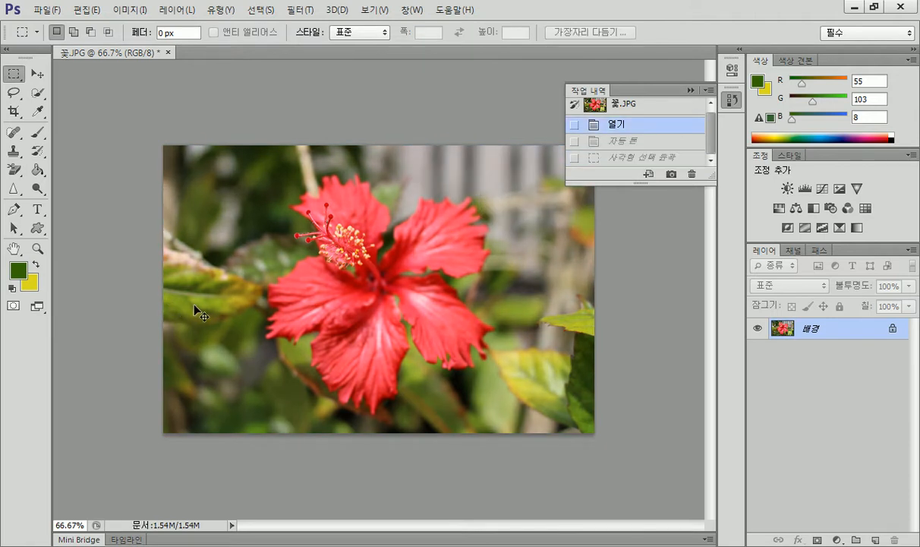
{"action": "key", "text": "ctrl+shift+z"}
{"action": "key", "text": "ctrl+shift+z"}
{"action": "key", "text": "ctrl+alt+z"}
{"action": "key", "text": "ctrl+alt+z"}
{"action": "key", "text": "ctrl+shift+z"}
{"action": "key", "text": "ctrl+shift+z"}
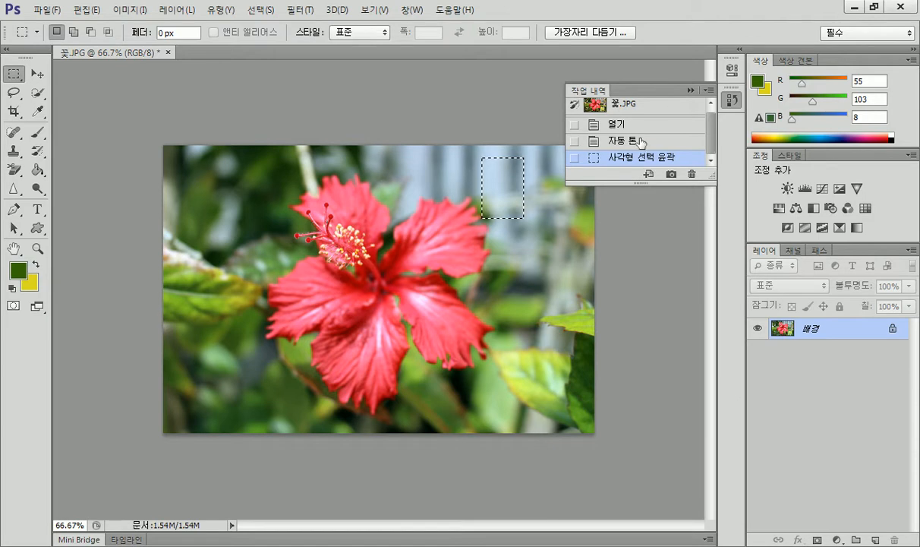
Return the photo to its Auto Tone history state, activate the Move tool and collapse the history
{"action": "left_click", "coordinate": [607, 138]}
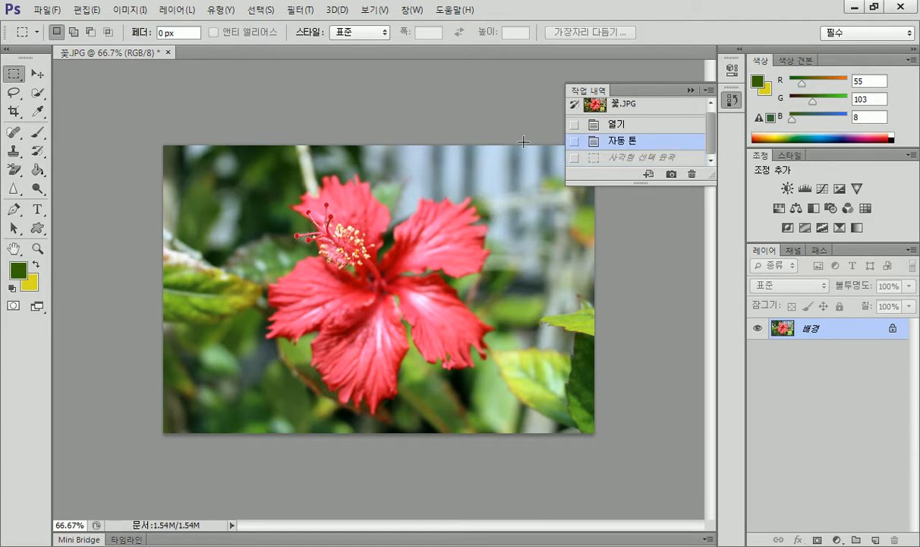
{"action": "left_click", "coordinate": [35, 73]}
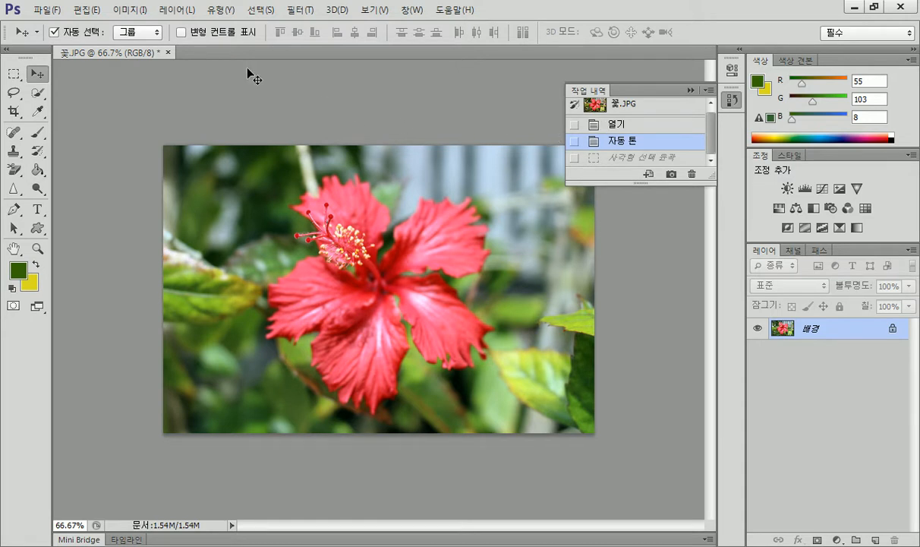
{"action": "left_click", "coordinate": [690, 90]}
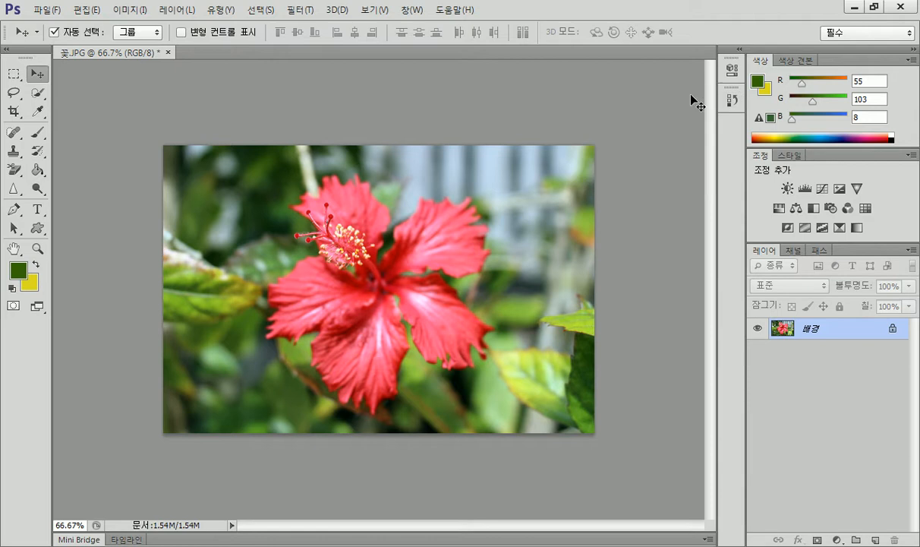
Close the flower photo 꽃.JPG without saving the changes
{"action": "left_click", "coordinate": [168, 53]}
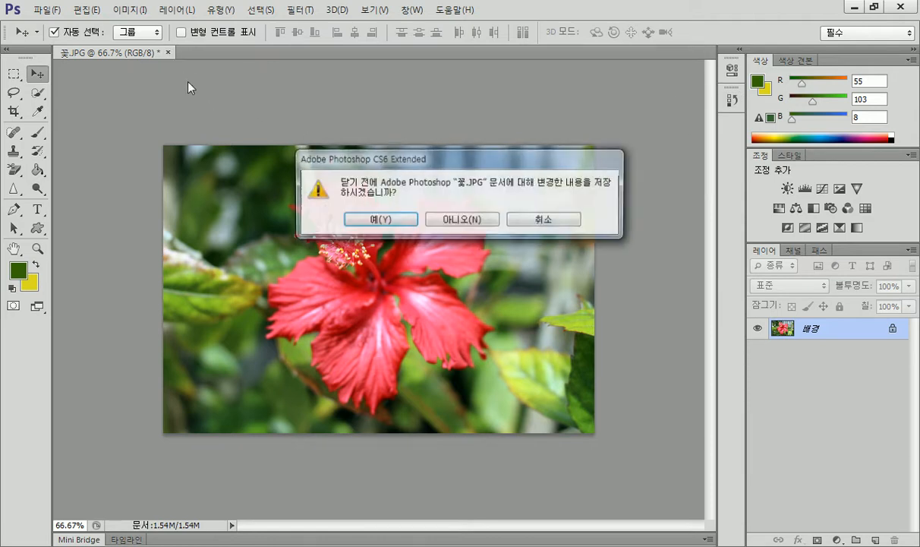
{"action": "left_click", "coordinate": [455, 218]}
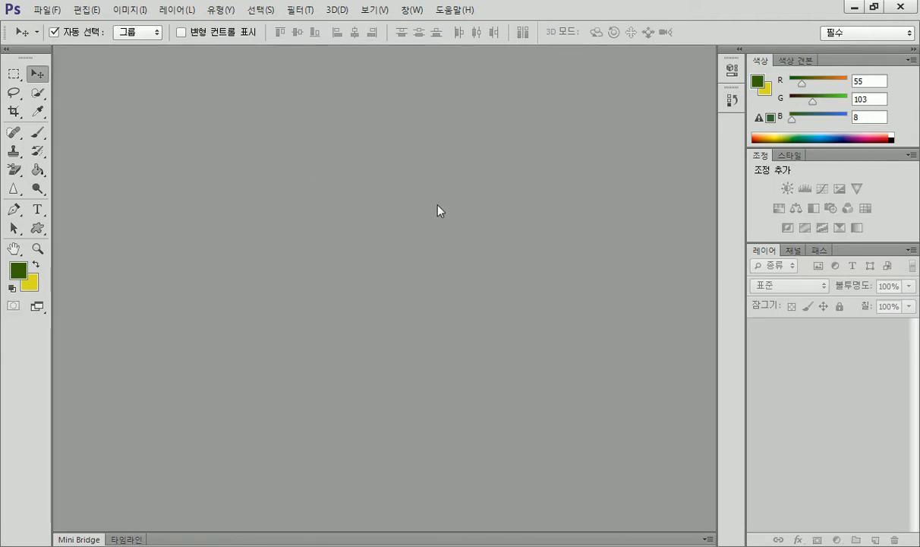
Open the swimming pool photo 수영장.jpg and apply Auto Contrast to it
{"action": "key", "text": "ctrl+o"}
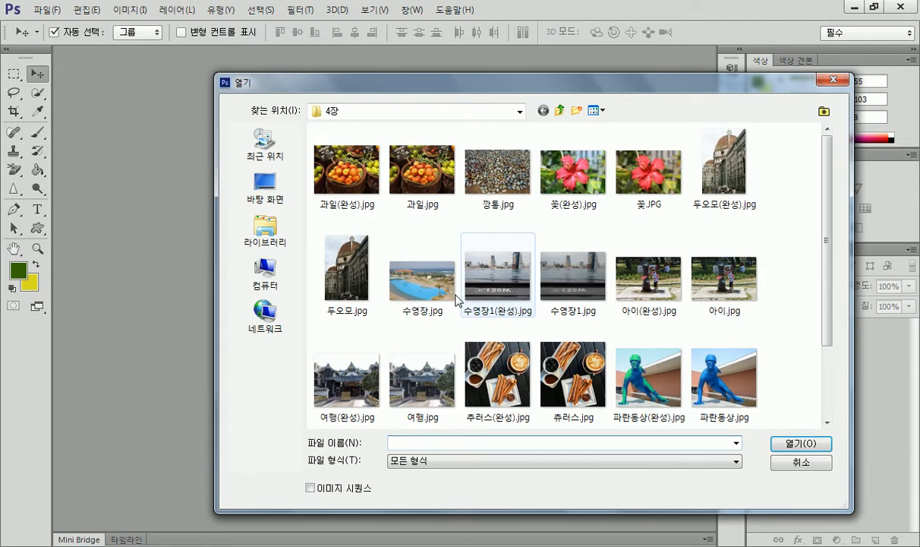
{"action": "left_click", "coordinate": [425, 287]}
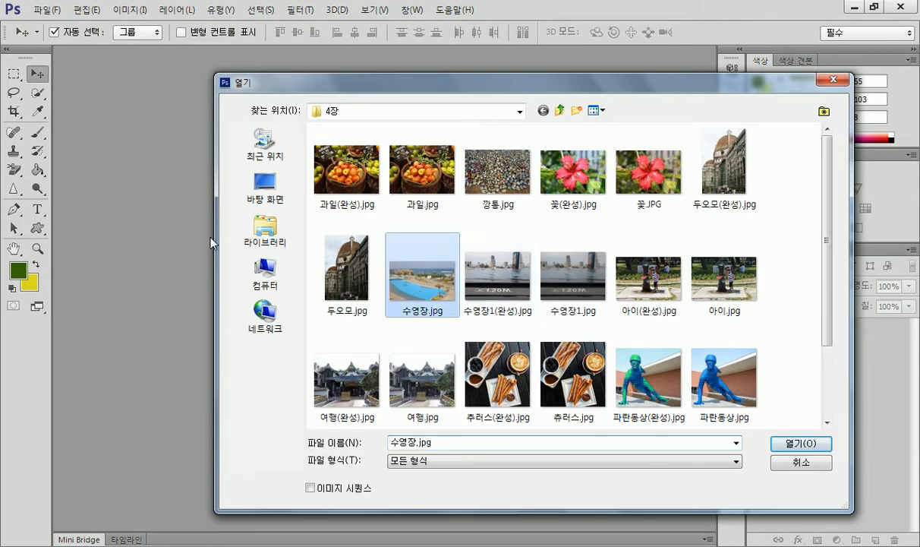
{"action": "key", "text": "Return"}
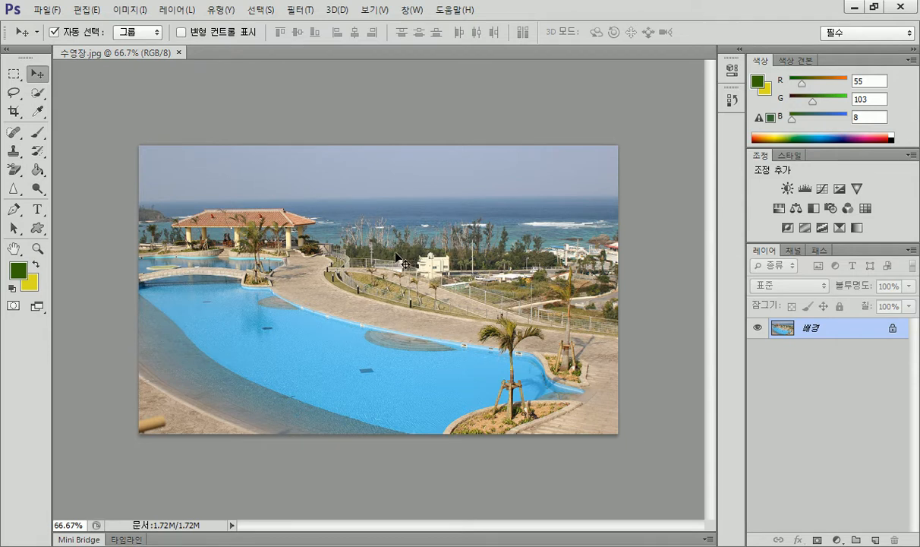
{"action": "left_click", "coordinate": [127, 10]}
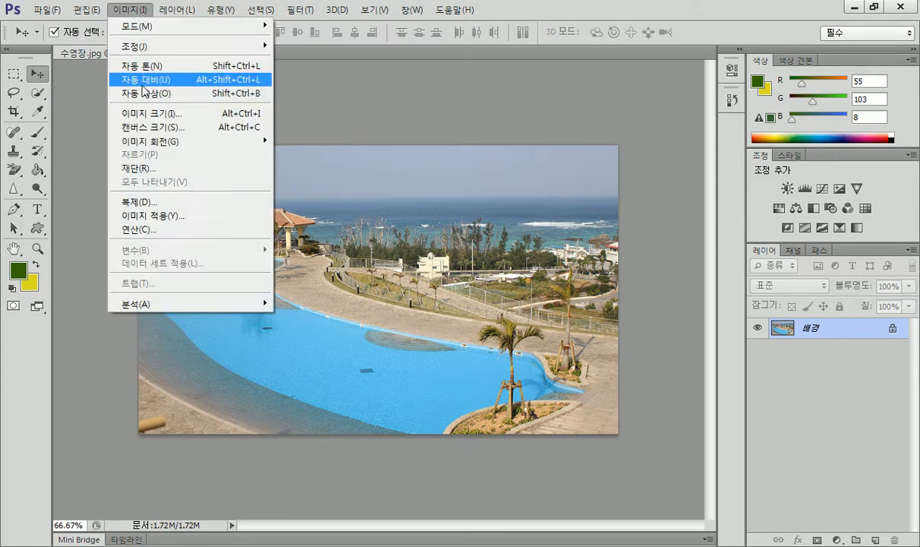
{"action": "left_click", "coordinate": [145, 82]}
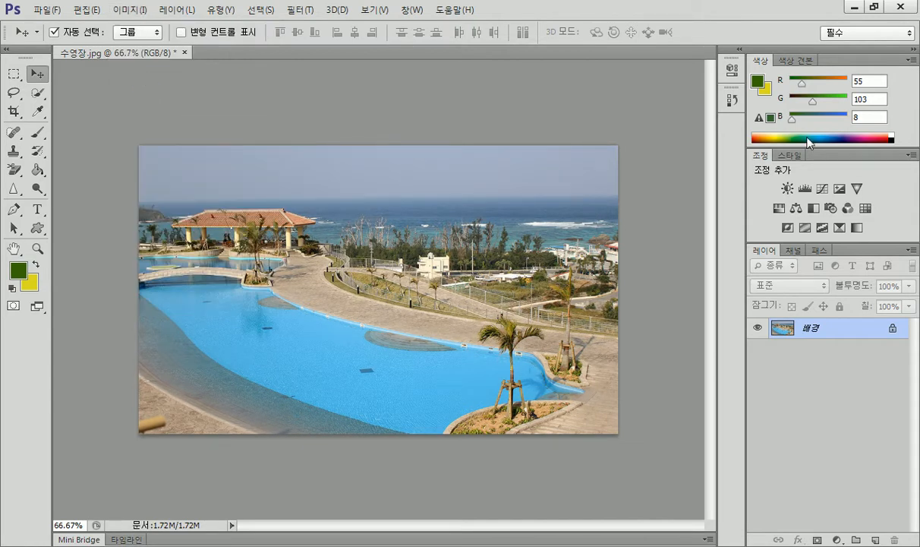
Expand the history and alternate between the opened and Auto Contrast states to compare the pool photo before and after
{"action": "left_click", "coordinate": [731, 99]}
{"action": "left_click", "coordinate": [614, 131]}
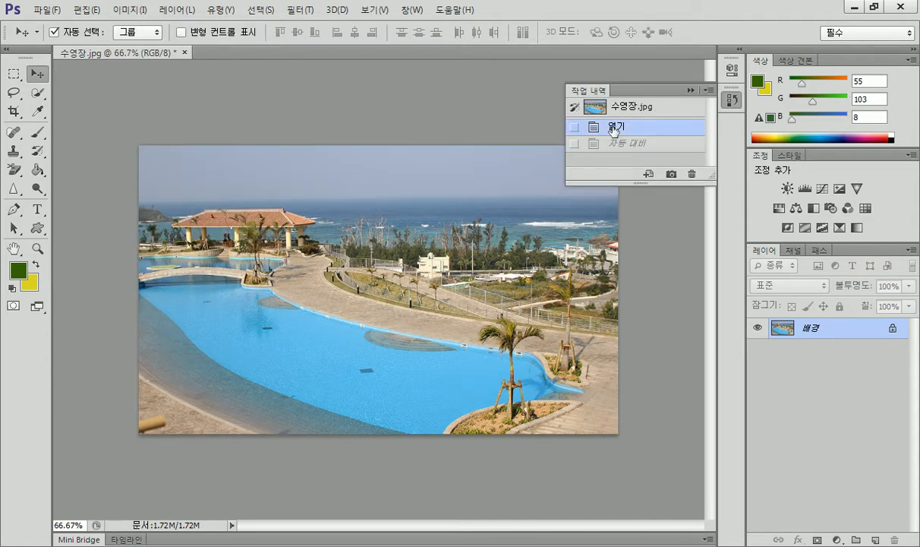
{"action": "left_click", "coordinate": [614, 142]}
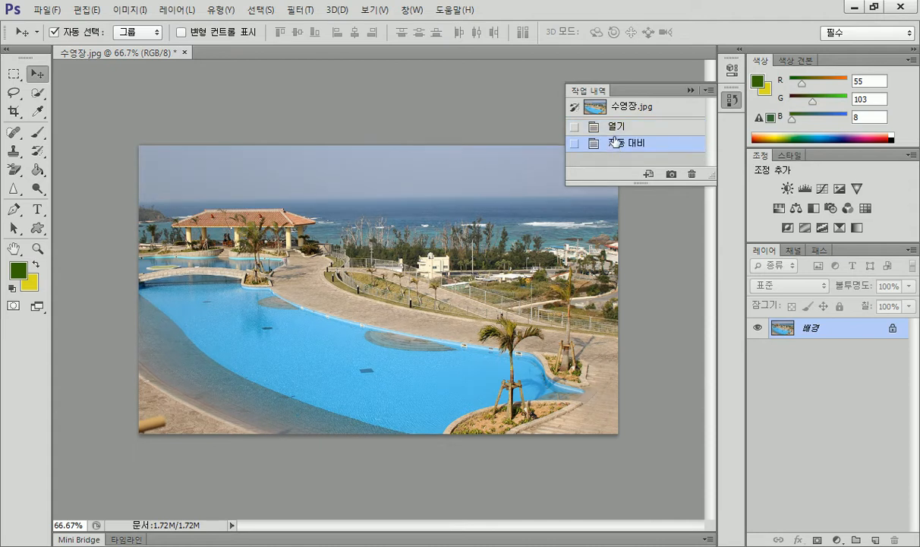
{"action": "left_click", "coordinate": [611, 126]}
{"action": "left_click", "coordinate": [624, 144]}
{"action": "left_click", "coordinate": [627, 108]}
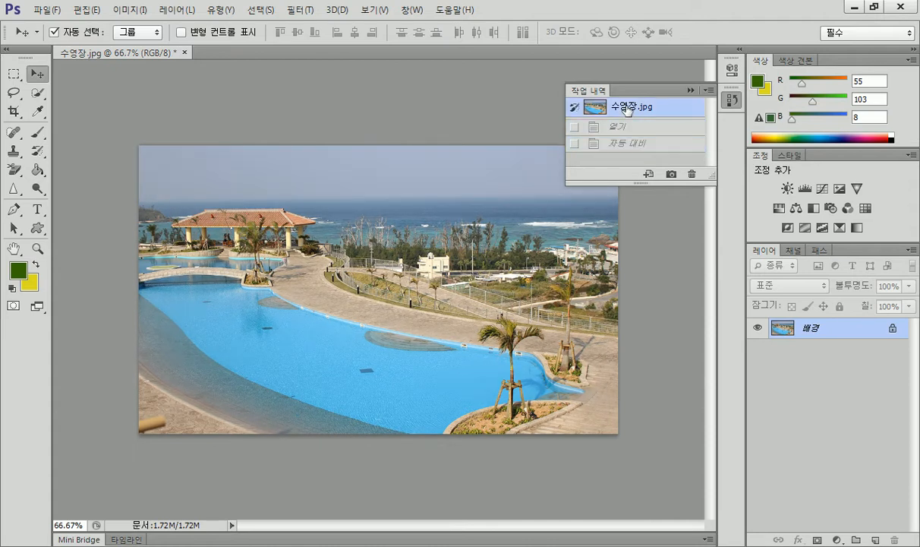
{"action": "left_click", "coordinate": [616, 142]}
{"action": "left_click", "coordinate": [619, 128]}
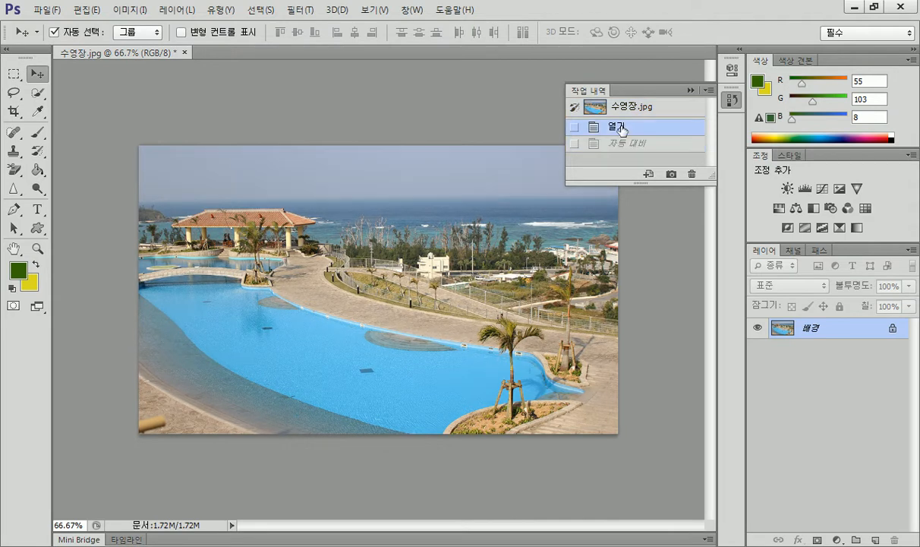
{"action": "left_click", "coordinate": [620, 145]}
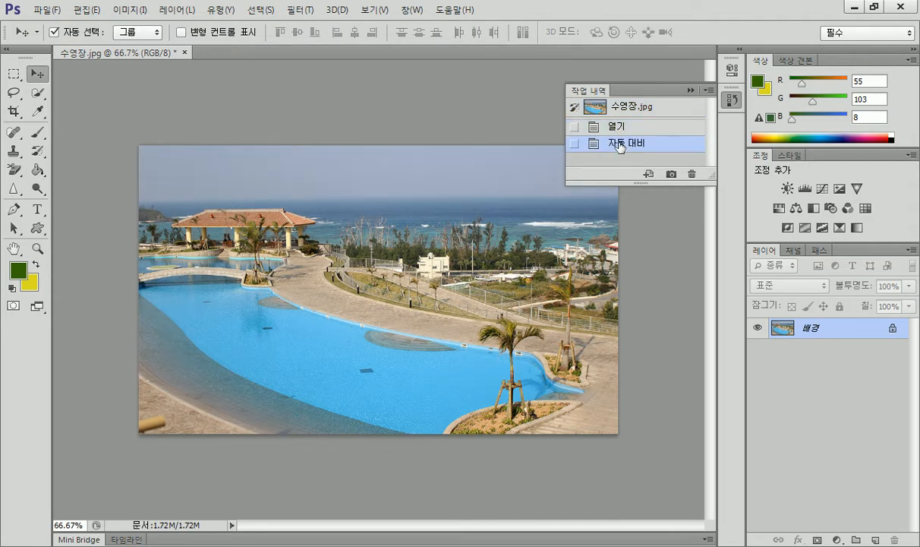
{"action": "left_click", "coordinate": [619, 133]}
{"action": "left_click", "coordinate": [617, 143]}
Switch to the Notepad lecture notes and read the explanations of Auto Contrast, Auto Color and how the Auto Contrast adjustment is applied
{"action": "key", "text": "alt+Tab"}
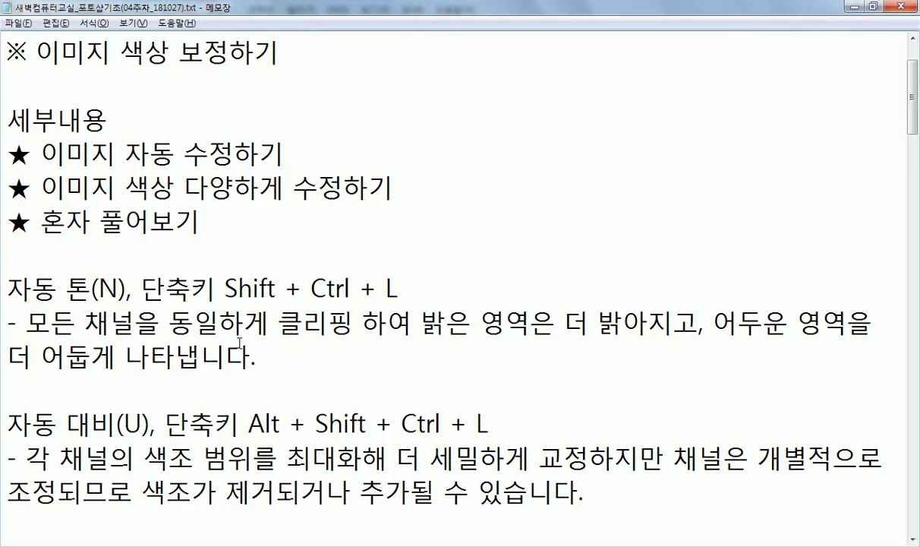
{"action": "scroll", "coordinate": [202, 343], "scroll_direction": "down", "scroll_amount": 1}
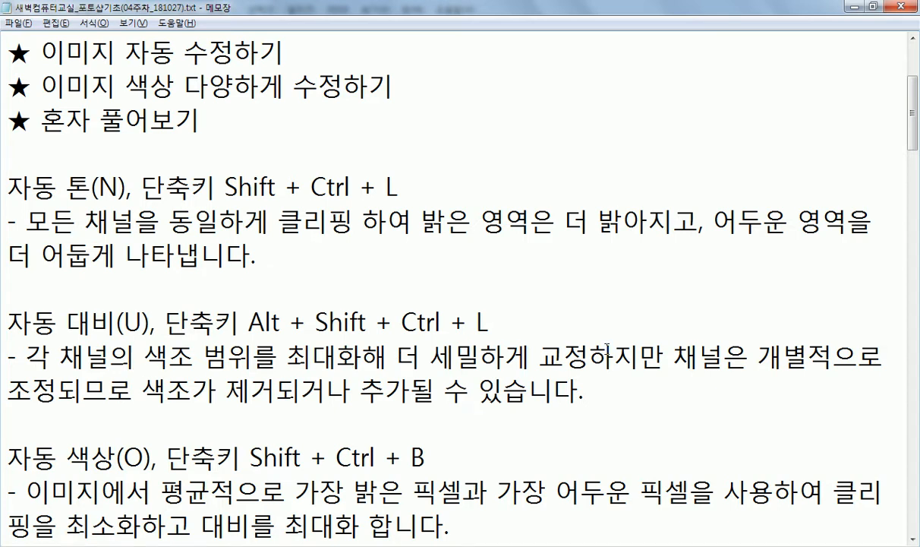
{"action": "left_click_drag", "start_coordinate": [665, 355], "coordinate": [569, 357]}
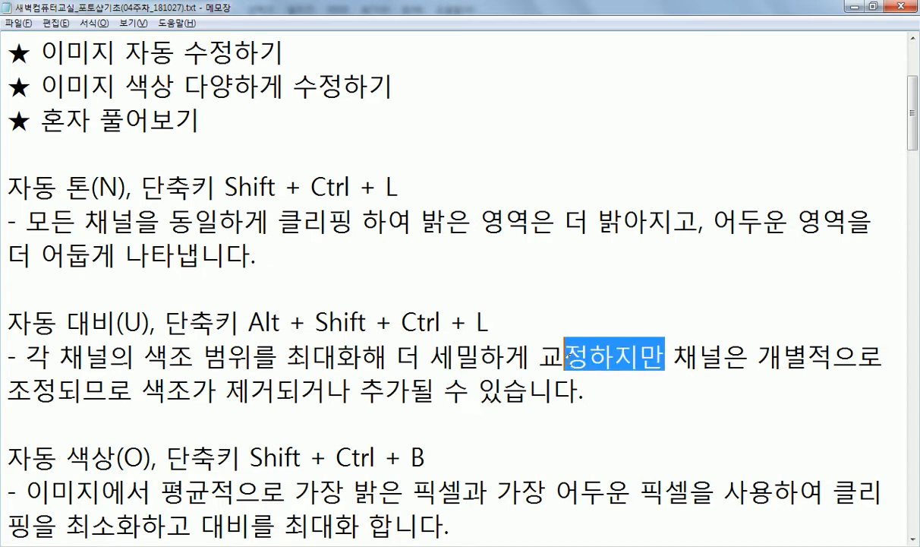
{"action": "scroll", "coordinate": [569, 351], "scroll_direction": "down", "scroll_amount": 3}
{"action": "scroll", "coordinate": [569, 340], "scroll_direction": "up", "scroll_amount": 2}
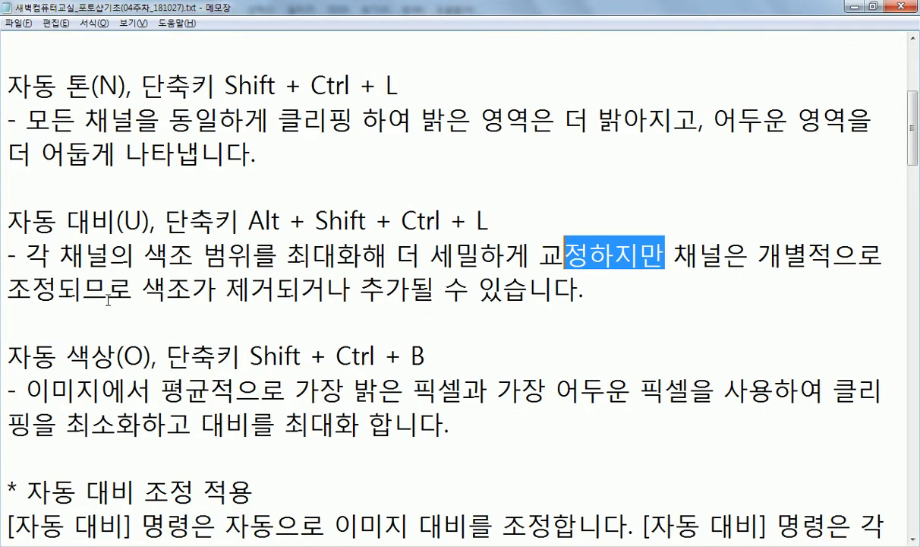
{"action": "left_click", "coordinate": [159, 279]}
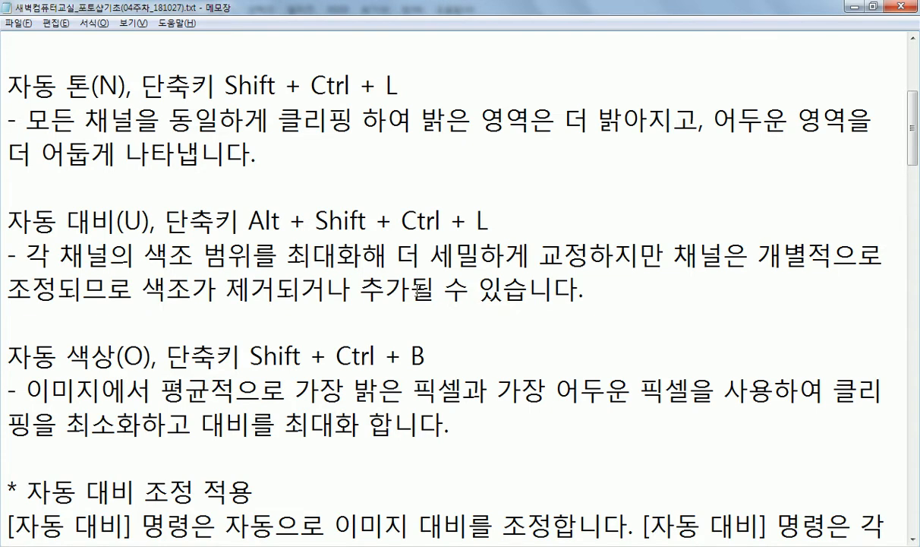
{"action": "scroll", "coordinate": [399, 296], "scroll_direction": "down", "scroll_amount": 1}
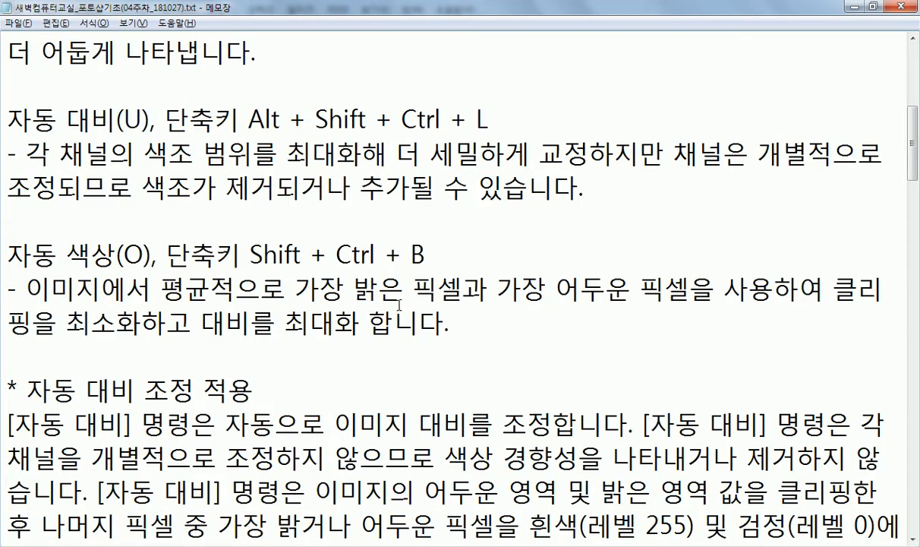
{"action": "scroll", "coordinate": [261, 325], "scroll_direction": "down", "scroll_amount": 2}
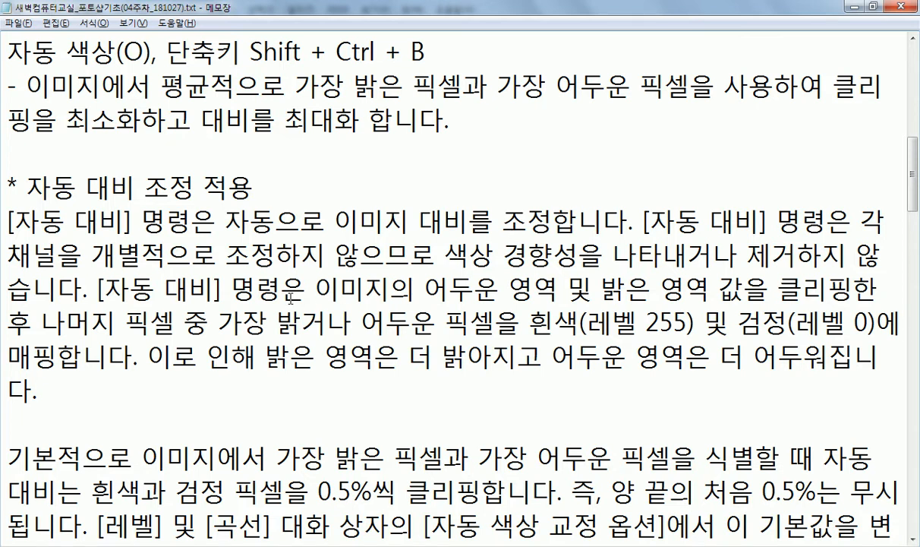
{"action": "left_click_drag", "start_coordinate": [449, 284], "coordinate": [700, 323]}
{"action": "left_click", "coordinate": [143, 307]}
{"action": "scroll", "coordinate": [265, 324], "scroll_direction": "down", "scroll_amount": 1}
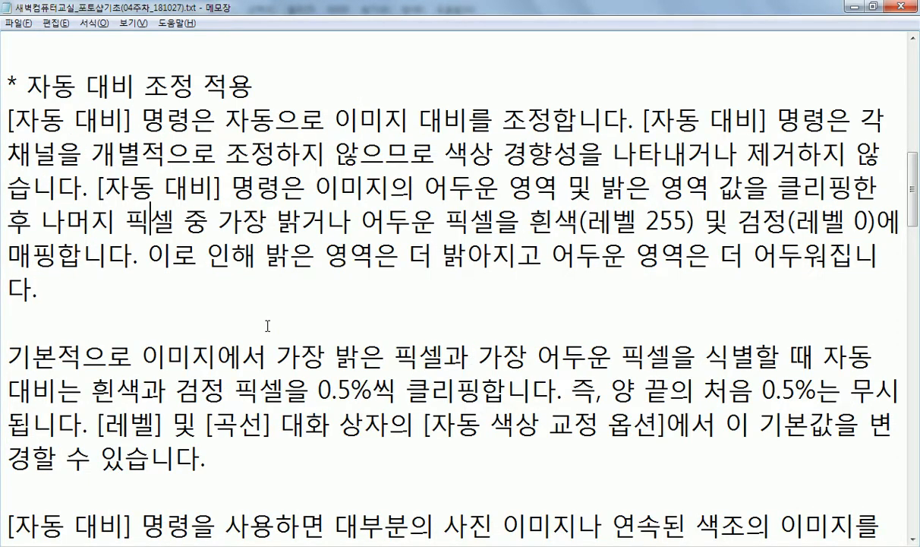
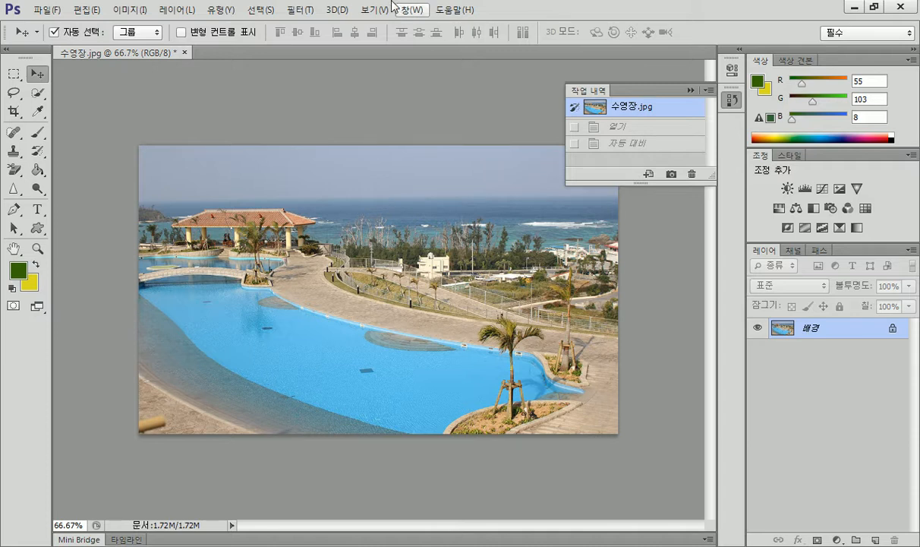
Compare the pool photo's original snapshot with its Auto Contrast state again, finishing on the Auto Contrast state
{"action": "left_click", "coordinate": [599, 145]}
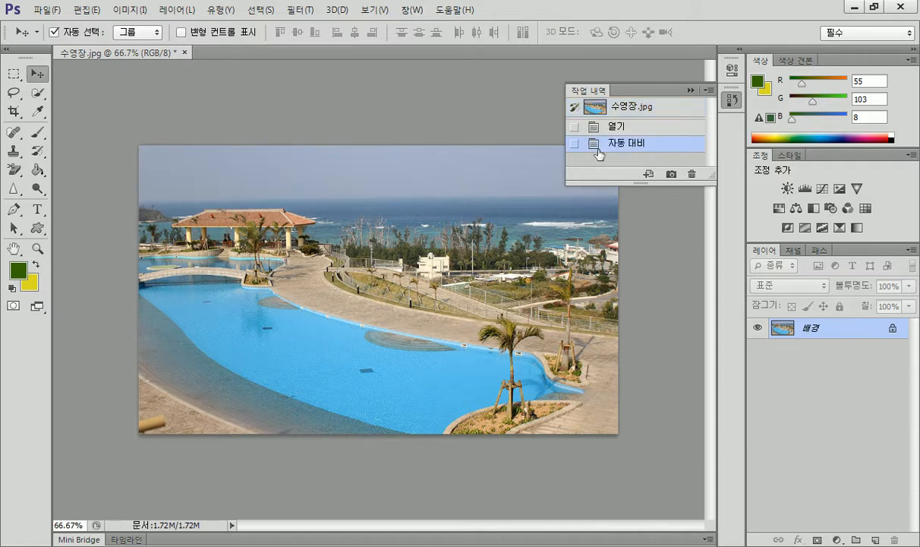
{"action": "left_click", "coordinate": [592, 110]}
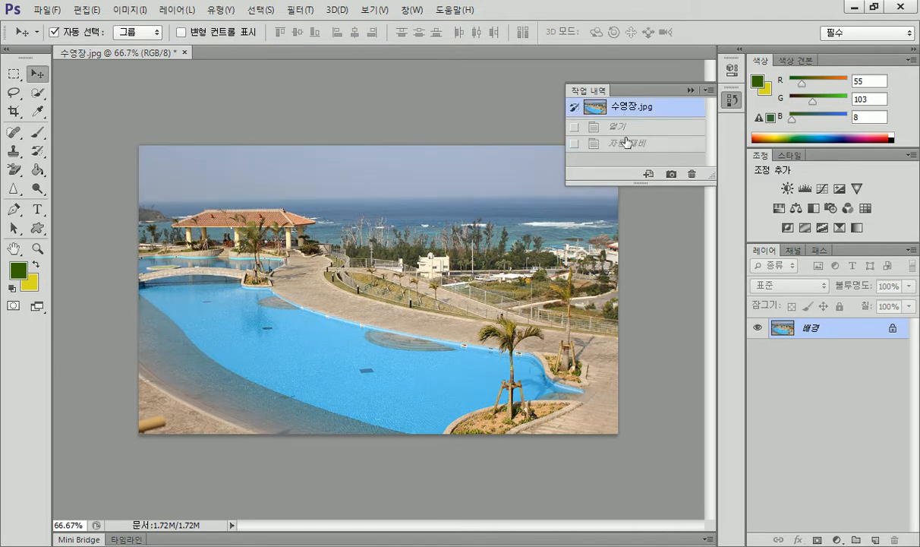
{"action": "left_click", "coordinate": [623, 143]}
{"action": "left_click", "coordinate": [634, 112]}
{"action": "left_click", "coordinate": [631, 142]}
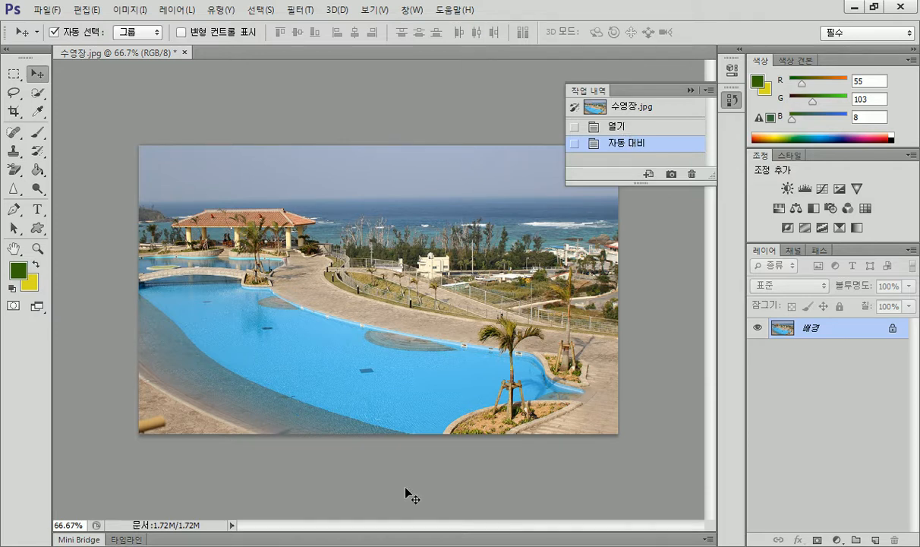
Switch to the Notepad lecture notes and go back up to review the Auto Tone, Auto Contrast and Auto Color descriptions
{"action": "key", "text": "alt+Tab"}
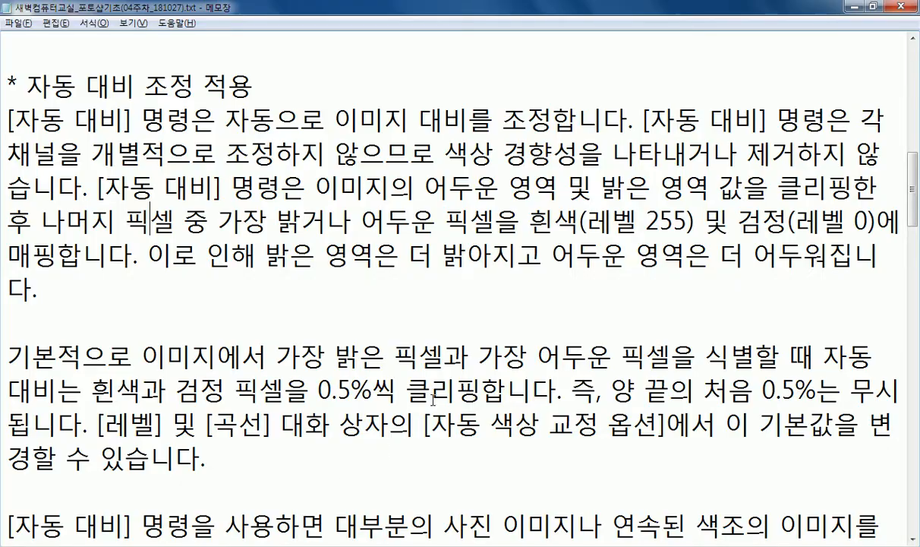
{"action": "scroll", "coordinate": [387, 304], "scroll_direction": "up", "scroll_amount": 5}
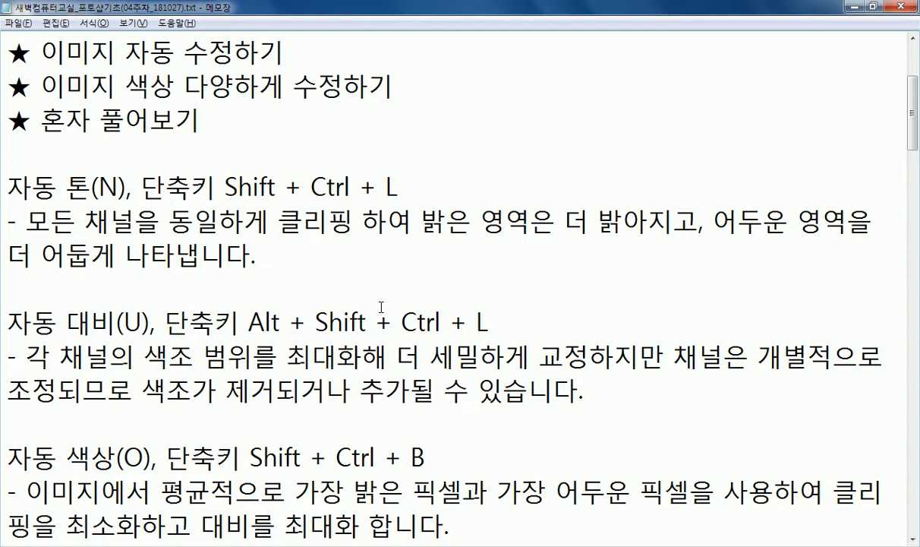
{"action": "scroll", "coordinate": [125, 235], "scroll_direction": "up", "scroll_amount": 1}
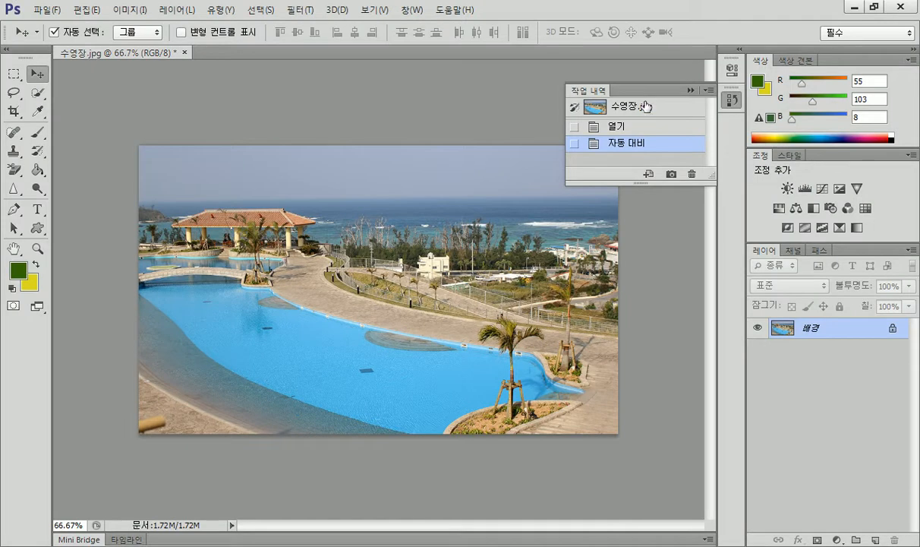
Close the pool photo 수영장.jpg without saving the changes
{"action": "left_click", "coordinate": [184, 53]}
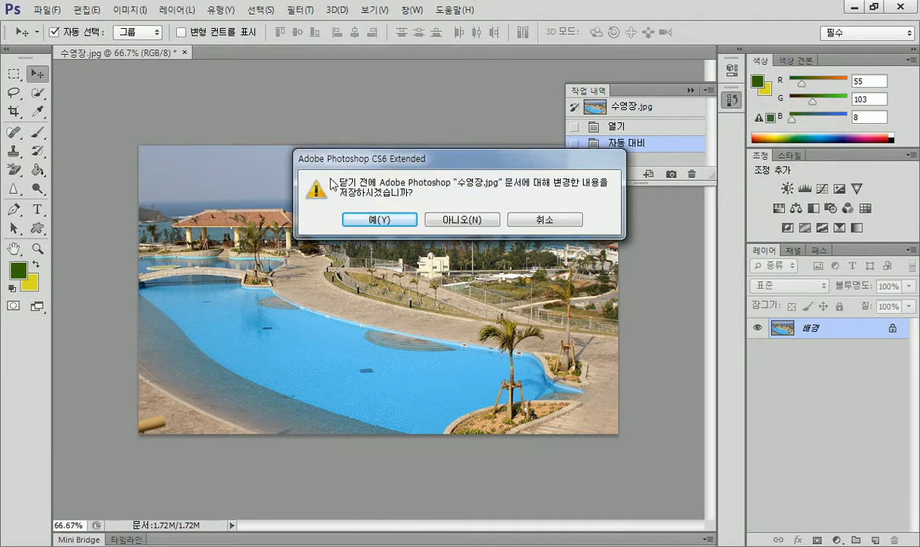
{"action": "left_click", "coordinate": [429, 217]}
Open the photo 아이.jpg of the child at the fountain and apply Auto Color to it
{"action": "key", "text": "ctrl+o"}
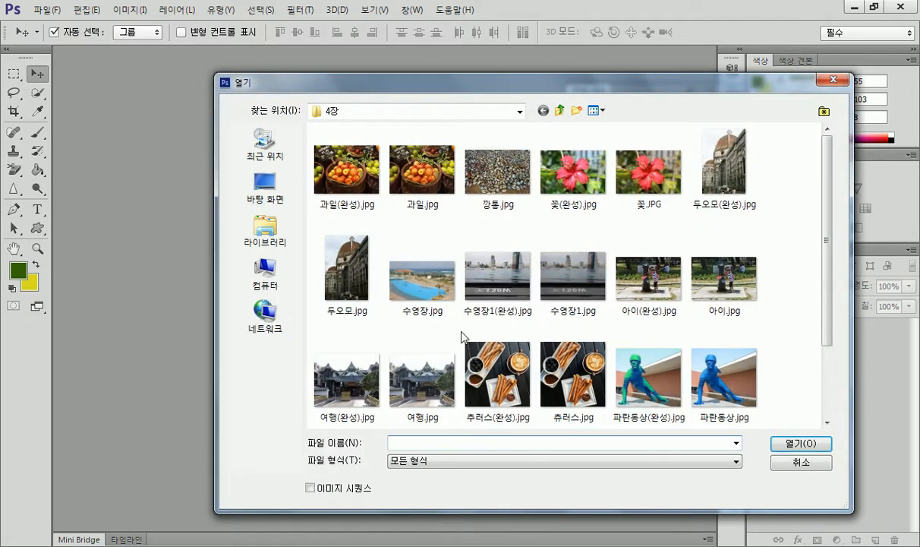
{"action": "left_click", "coordinate": [706, 296]}
{"action": "double_click", "coordinate": [706, 296]}
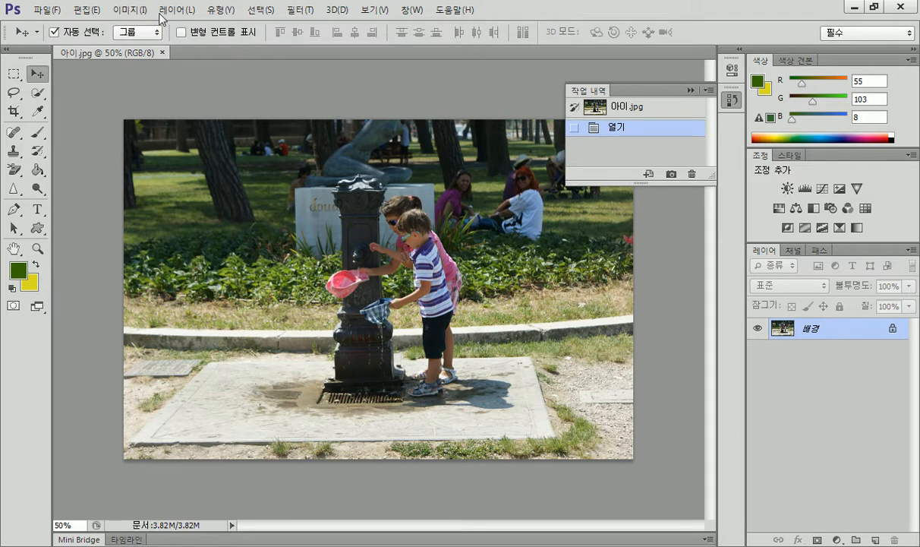
{"action": "left_click", "coordinate": [130, 10]}
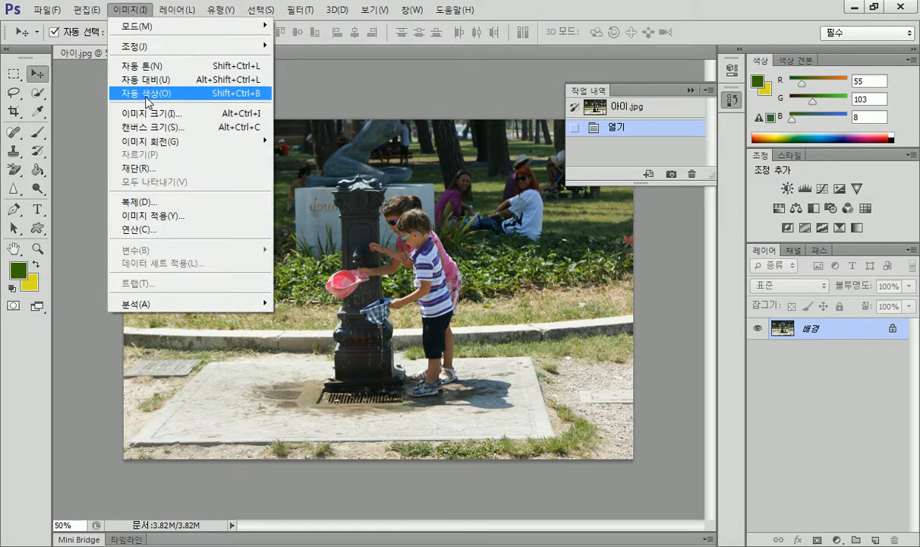
{"action": "left_click", "coordinate": [148, 101]}
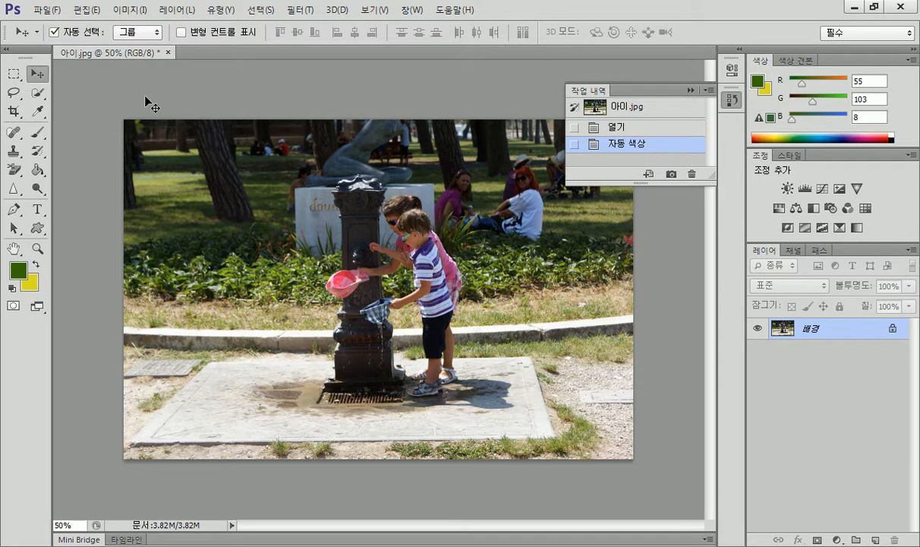
Alternate between the opened and Auto Color history states to compare the child photo's colors before and after the correction
{"action": "left_click", "coordinate": [632, 132]}
{"action": "left_click", "coordinate": [626, 143]}
{"action": "left_click", "coordinate": [627, 134]}
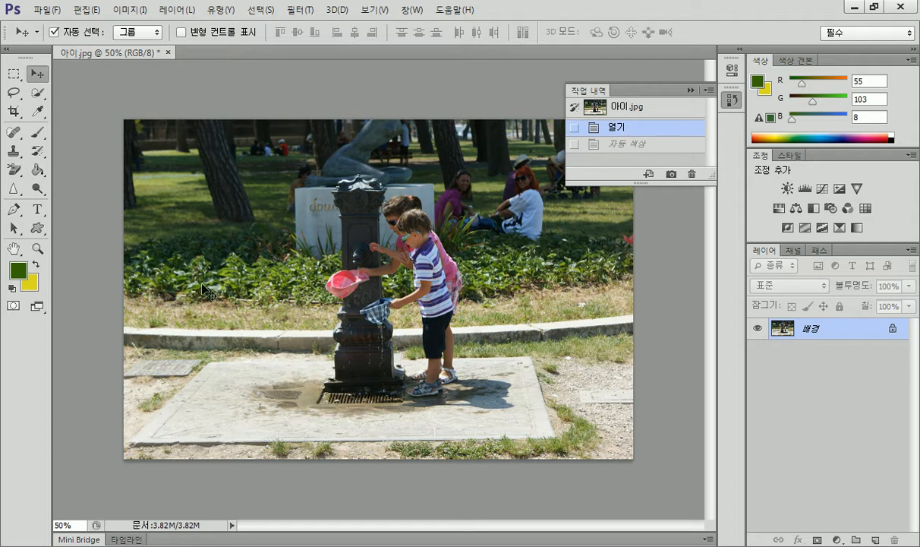
{"action": "left_click", "coordinate": [598, 106]}
{"action": "left_click", "coordinate": [591, 127]}
{"action": "left_click", "coordinate": [616, 144]}
{"action": "left_click", "coordinate": [615, 128]}
{"action": "left_click", "coordinate": [615, 145]}
{"action": "left_click", "coordinate": [615, 128]}
{"action": "left_click", "coordinate": [614, 145]}
{"action": "left_click", "coordinate": [615, 128]}
{"action": "left_click", "coordinate": [615, 144]}
{"action": "left_click", "coordinate": [614, 128]}
Switch to File Explorer and browse drive D: through the instructor's folder and _새벽컴퓨터교실_ to 315-5403 > 실습파일 > 4장
{"action": "left_click", "coordinate": [199, 465]}
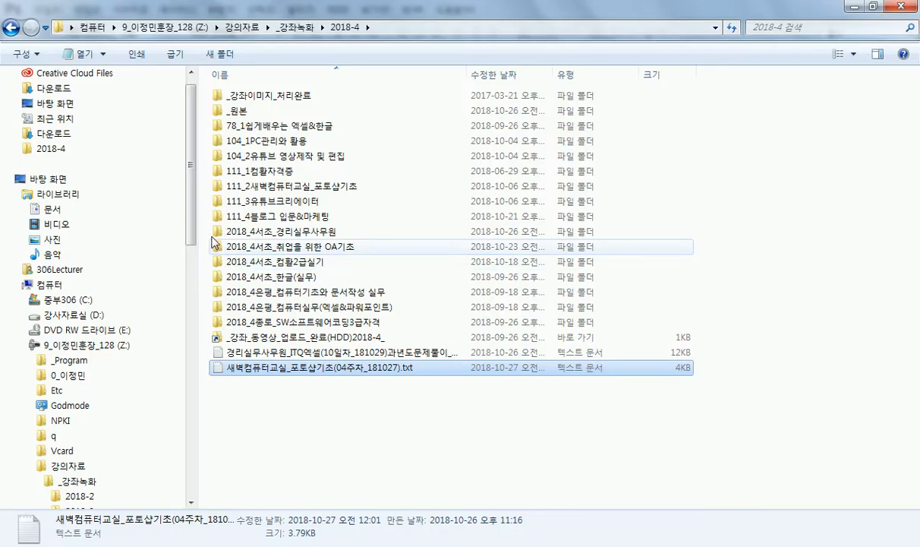
{"action": "left_click", "coordinate": [57, 152]}
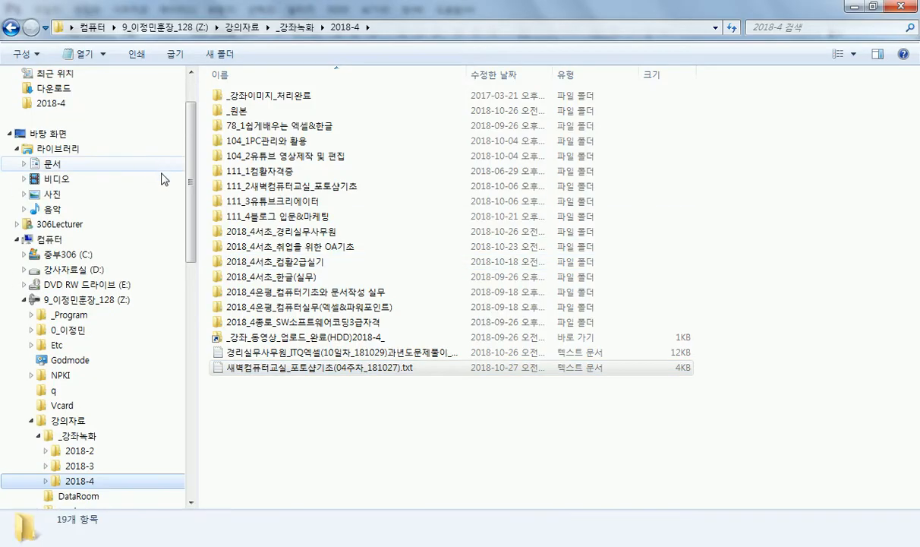
{"action": "left_click_drag", "start_coordinate": [189, 238], "coordinate": [192, 319]}
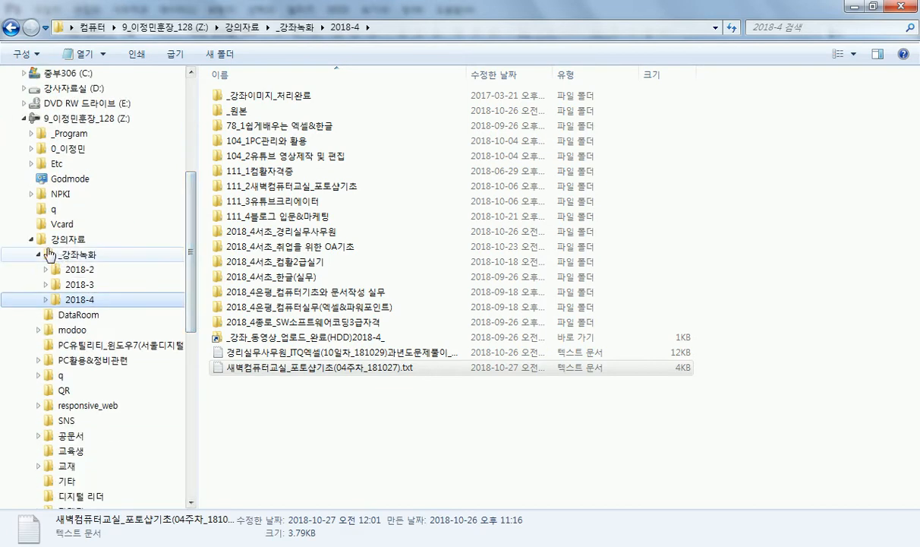
{"action": "left_click", "coordinate": [70, 89]}
{"action": "left_click", "coordinate": [240, 112]}
{"action": "double_click", "coordinate": [241, 112]}
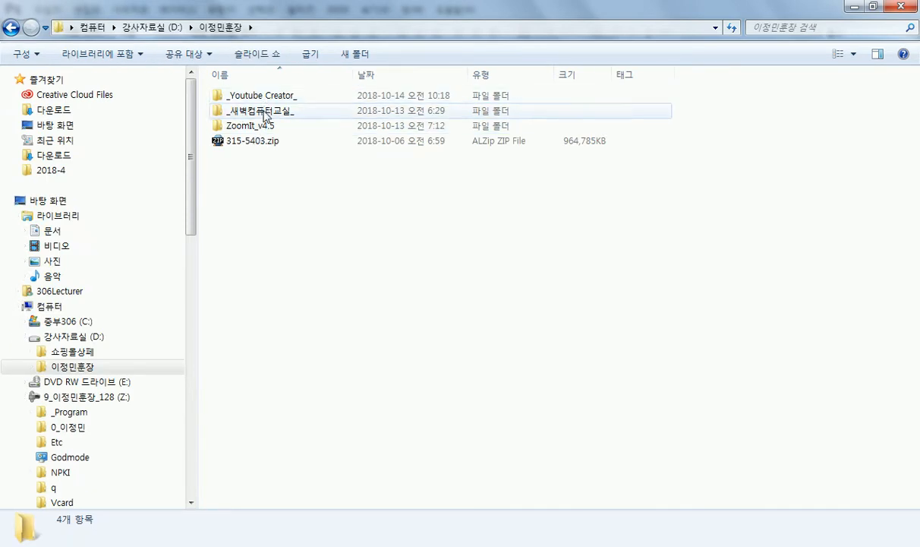
{"action": "double_click", "coordinate": [263, 113]}
{"action": "double_click", "coordinate": [239, 101]}
{"action": "double_click", "coordinate": [232, 111]}
{"action": "double_click", "coordinate": [233, 143]}
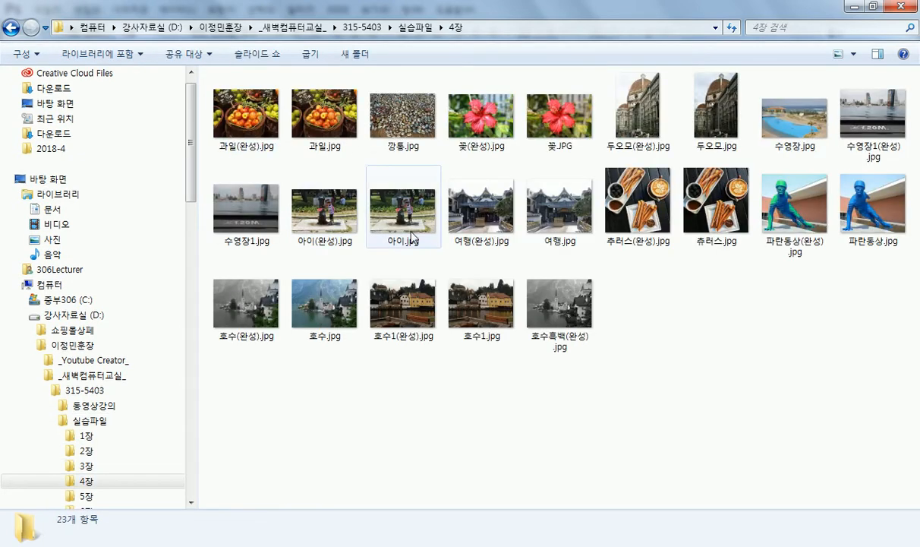
Open 아이(완성).jpg in the ALSee viewer and show it beside 아이.jpg in the two-picture view, briefly viewing the pair full screen
{"action": "left_click", "coordinate": [328, 217]}
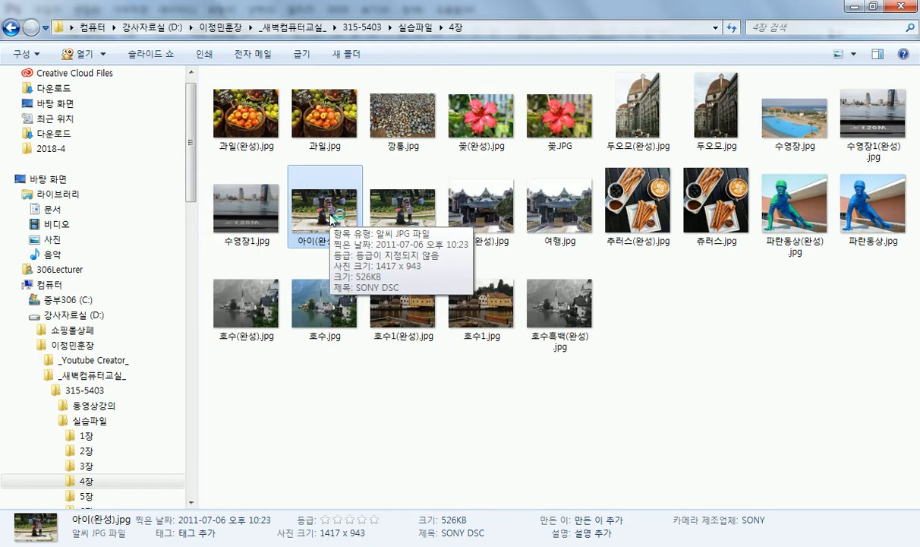
{"action": "left_click", "coordinate": [618, 457]}
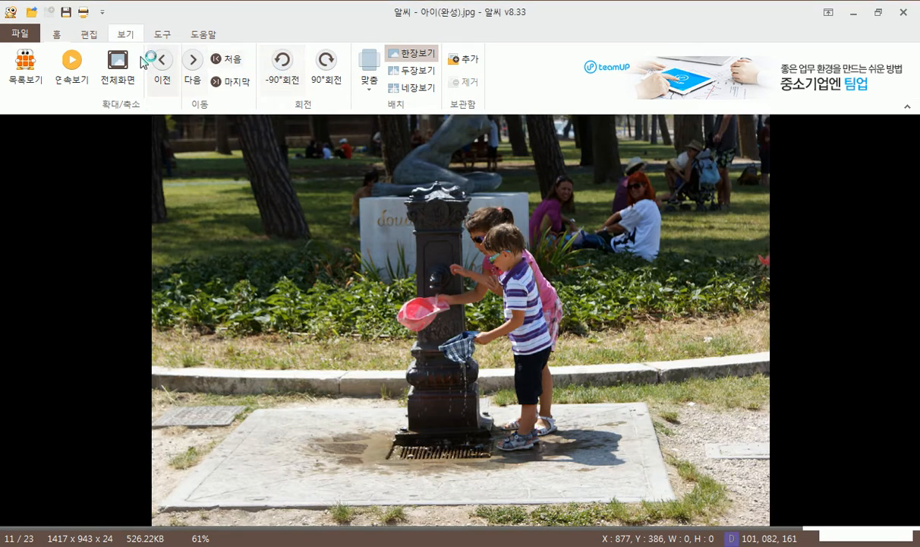
{"action": "left_click", "coordinate": [129, 35]}
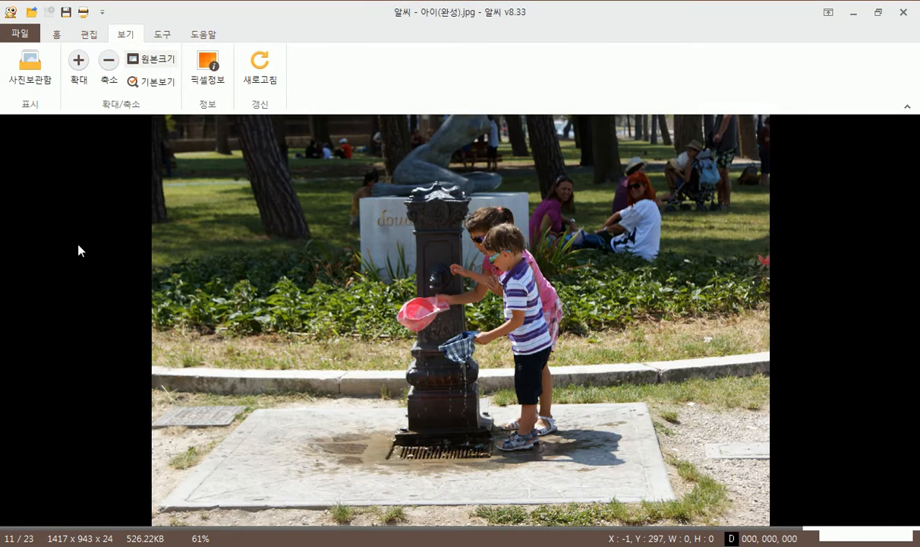
{"action": "key", "text": "Return"}
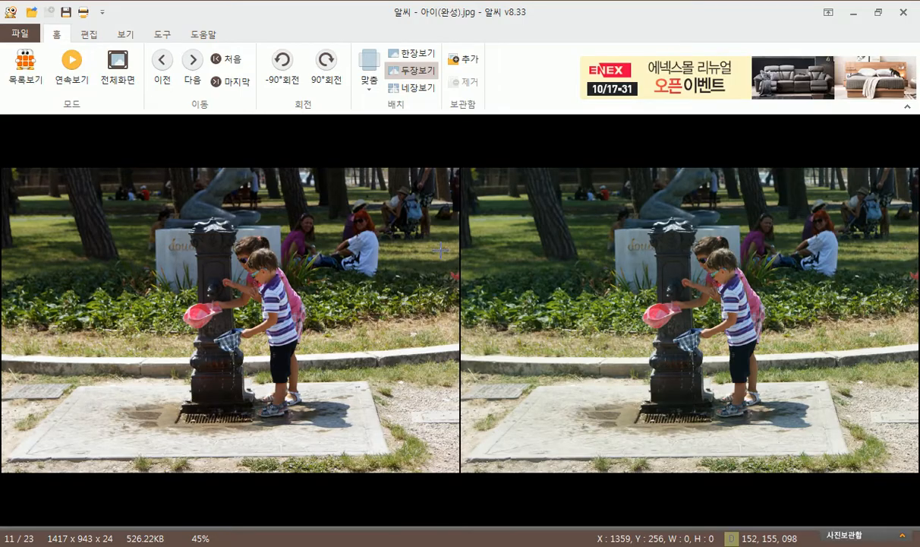
{"action": "key", "text": "Return"}
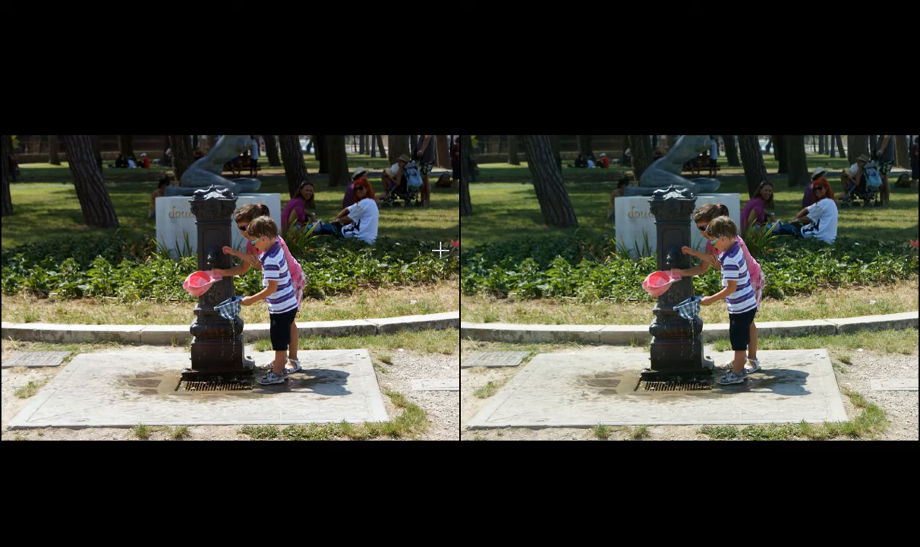
{"action": "key", "text": "Return"}
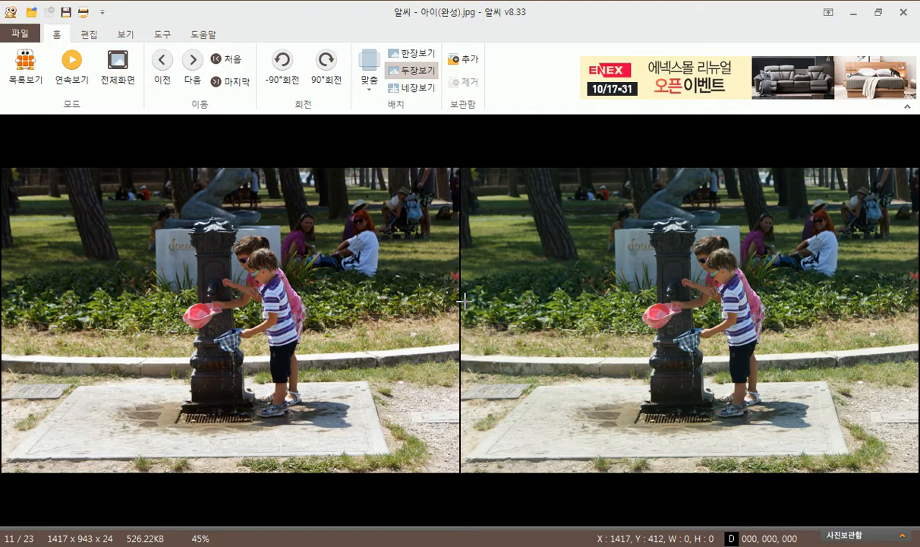
Compare the finished and original child photos, examining matching areas such as the fountain, tree trunk and grass in both pictures
{"action": "left_click", "coordinate": [670, 291]}
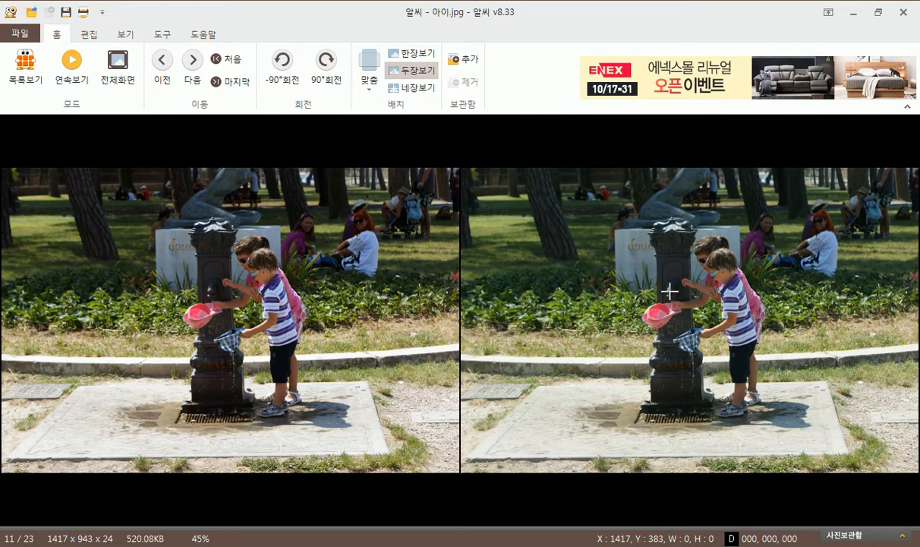
{"action": "left_click", "coordinate": [258, 262]}
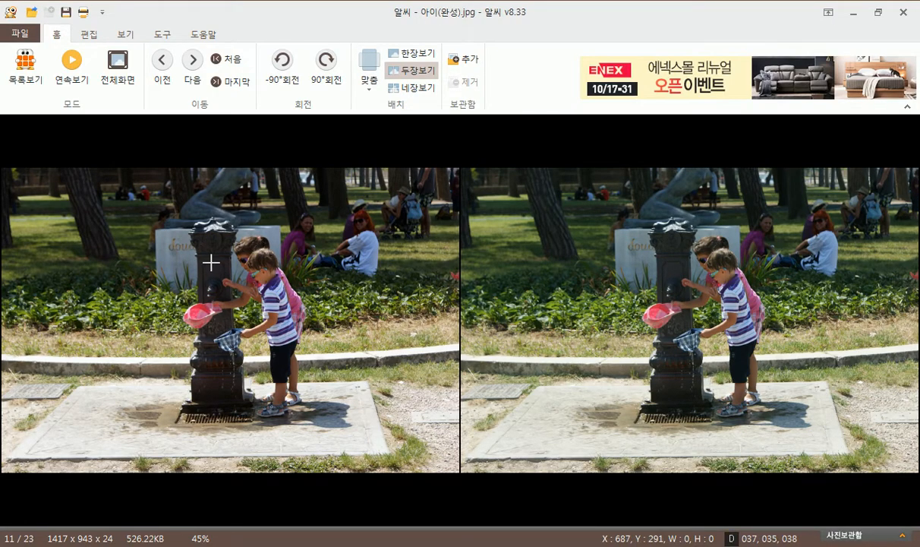
{"action": "left_click", "coordinate": [676, 243]}
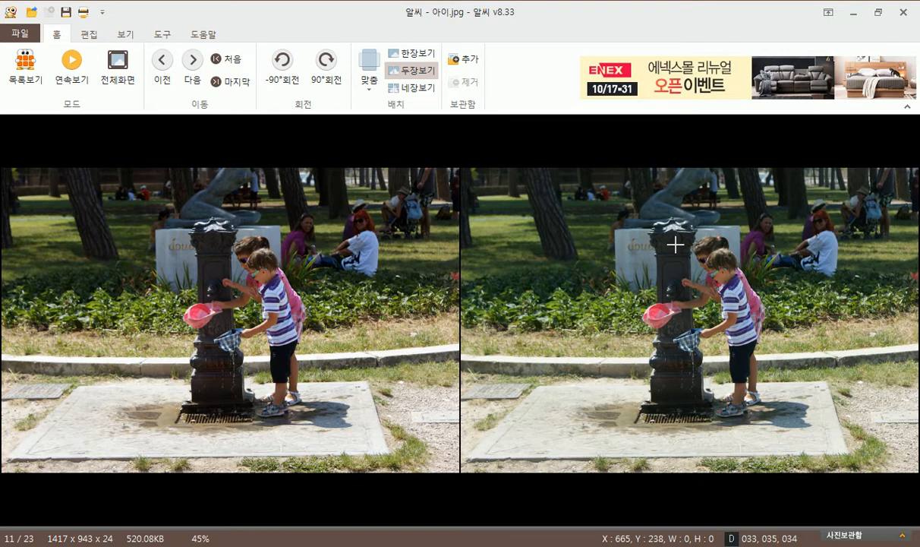
{"action": "left_click", "coordinate": [229, 244]}
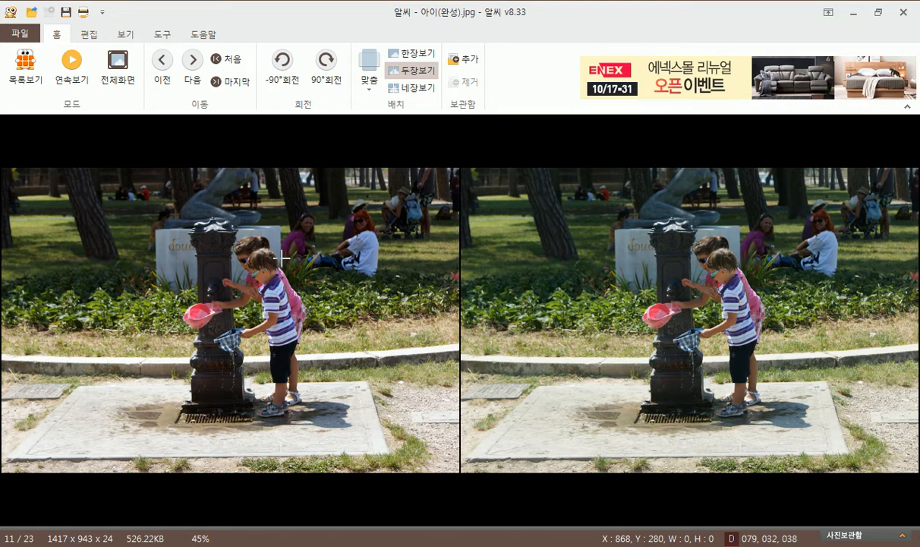
{"action": "left_click", "coordinate": [565, 253]}
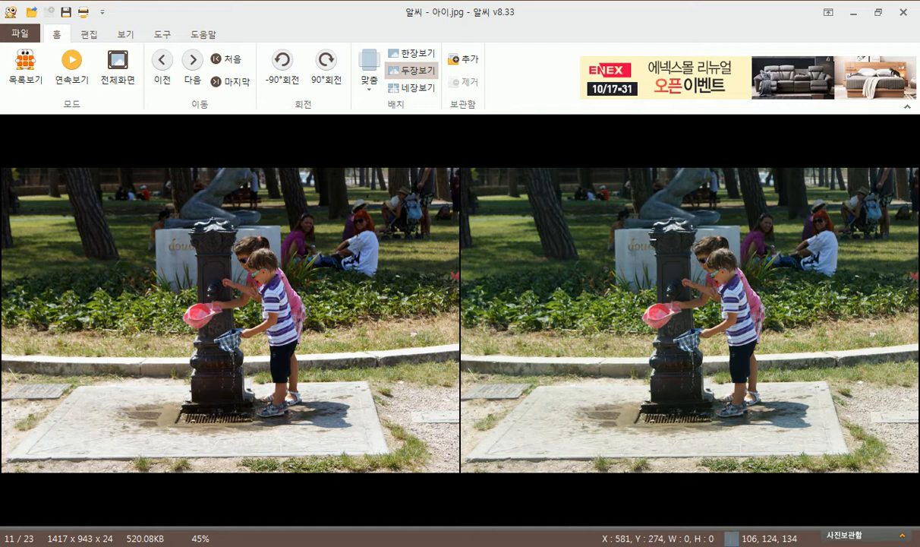
{"action": "left_click_drag", "start_coordinate": [516, 204], "coordinate": [592, 246]}
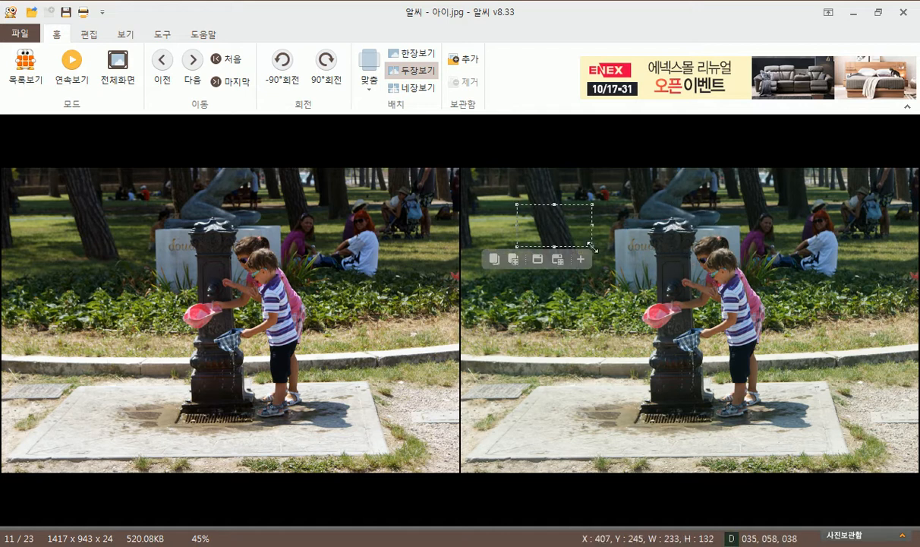
{"action": "left_click", "coordinate": [534, 293]}
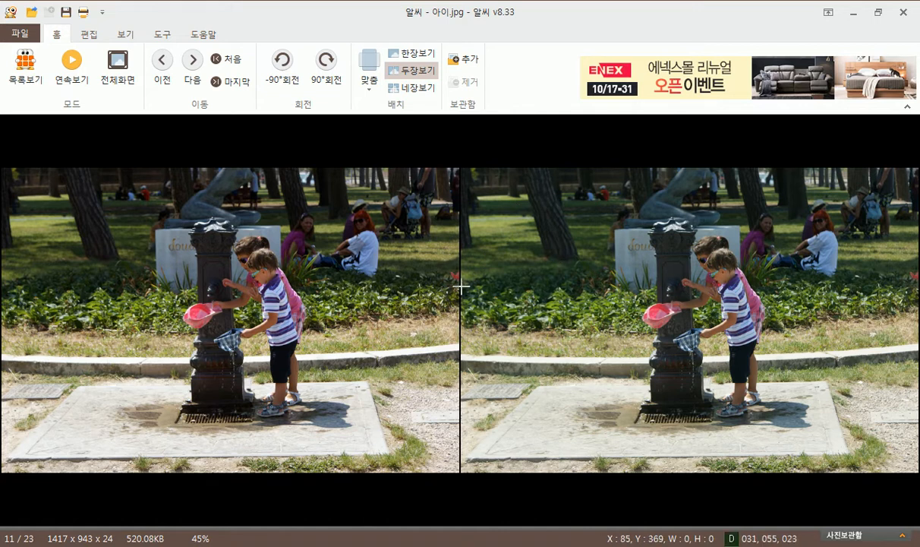
{"action": "left_click_drag", "start_coordinate": [35, 226], "coordinate": [79, 263]}
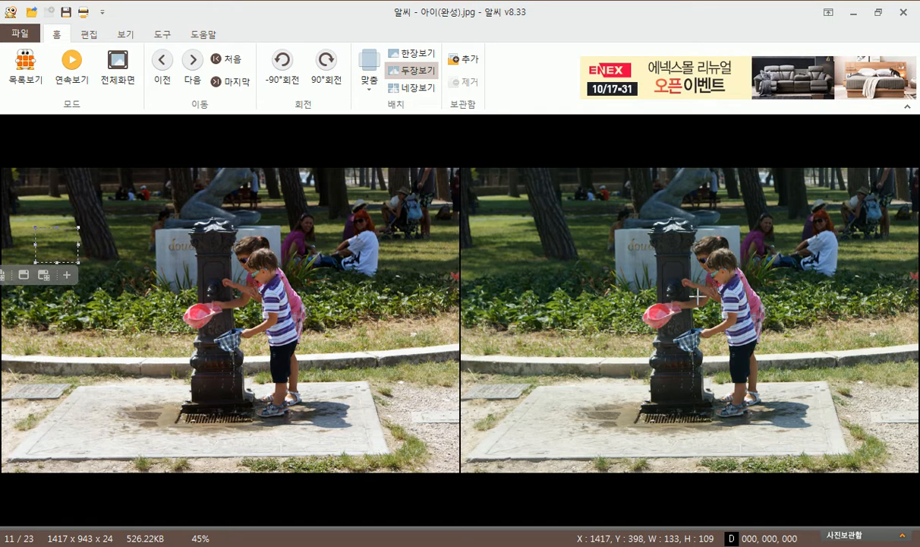
{"action": "mouse_move", "coordinate": [510, 251]}
{"action": "left_mouse_down"}
{"action": "mouse_move", "coordinate": [545, 268]}
{"action": "mouse_move", "coordinate": [567, 298]}
{"action": "left_mouse_up"}
{"action": "left_click", "coordinate": [559, 335]}
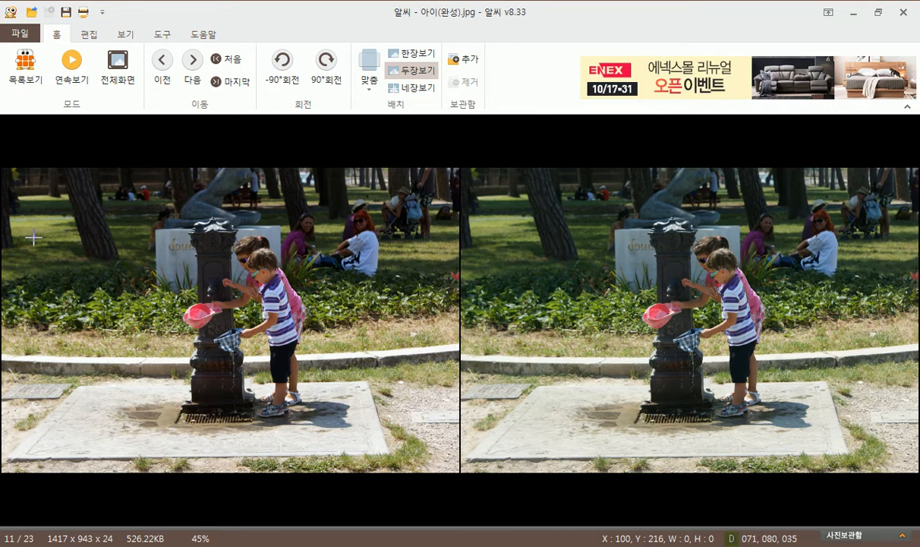
{"action": "left_click_drag", "start_coordinate": [27, 227], "coordinate": [112, 304]}
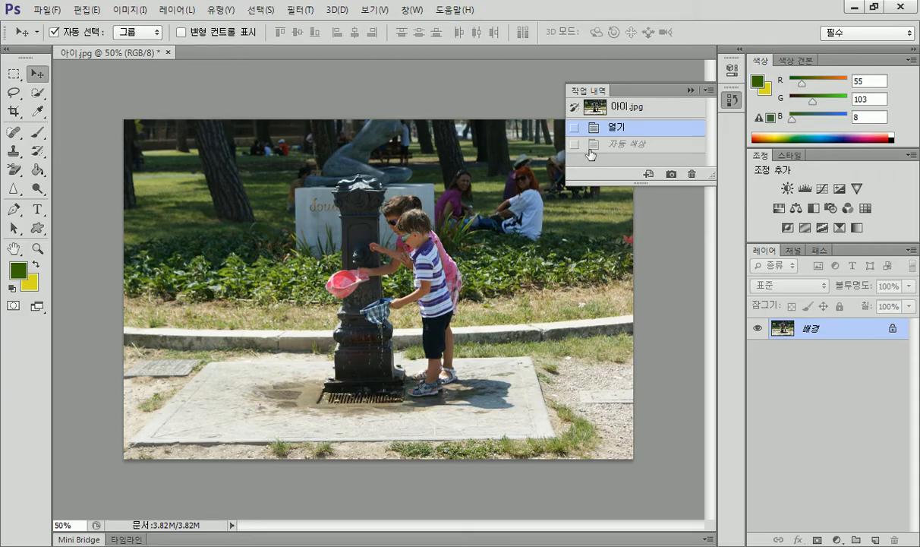
Switch back to Photoshop and alternate between the opened and Auto Color history states of 아이.jpg, ending on Auto Color
{"action": "left_click", "coordinate": [621, 142]}
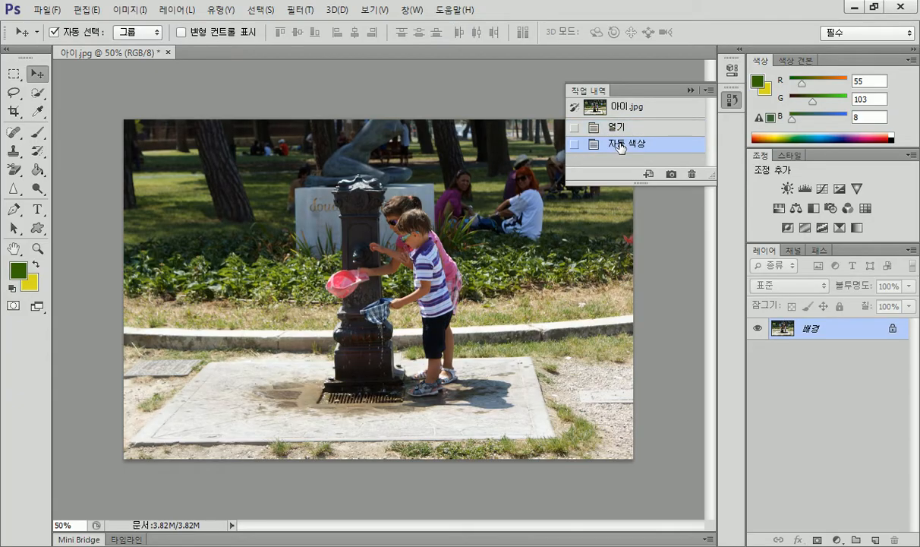
{"action": "left_click", "coordinate": [619, 128]}
{"action": "left_click", "coordinate": [621, 143]}
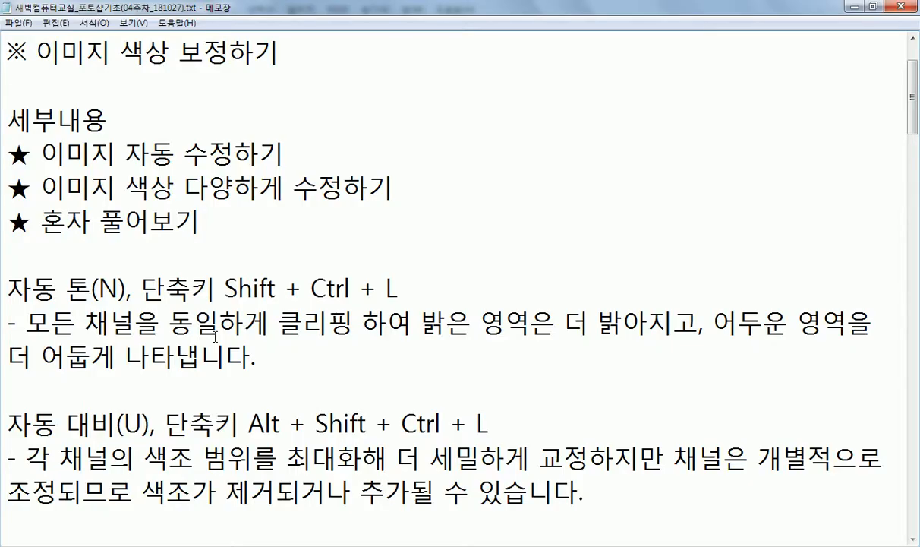
Switch to the Notepad lecture notes and read on from the Auto Tone, Auto Contrast and Auto Color descriptions to the Adobe help link
{"action": "scroll", "coordinate": [216, 341], "scroll_direction": "down", "scroll_amount": 2}
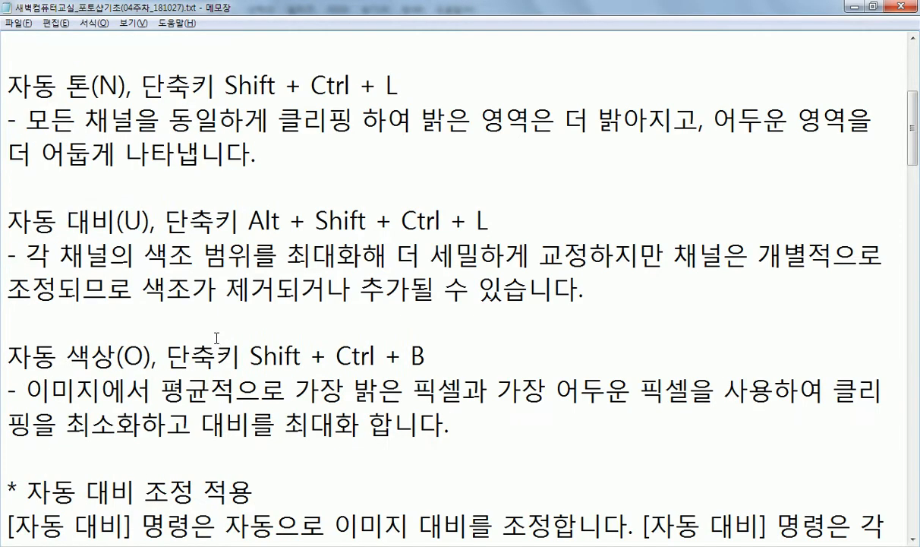
{"action": "scroll", "coordinate": [217, 340], "scroll_direction": "down", "scroll_amount": 1}
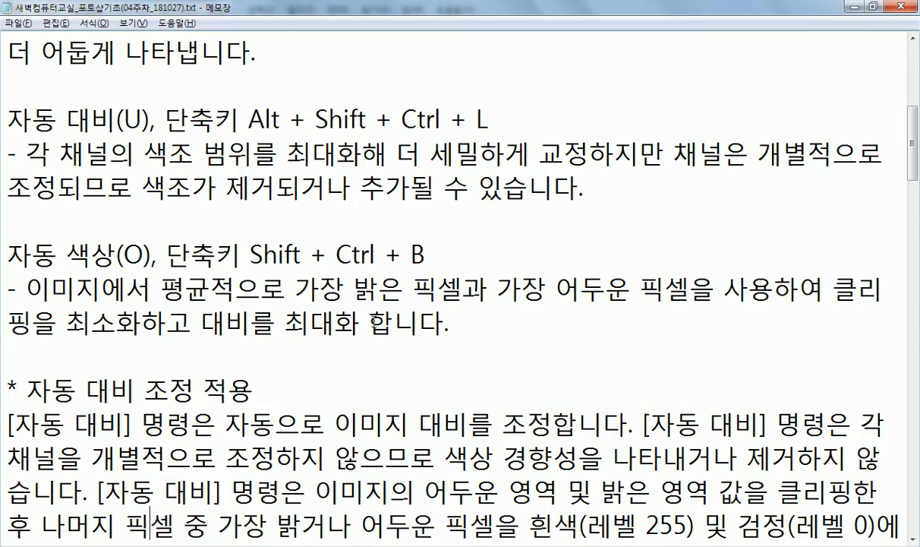
{"action": "scroll", "coordinate": [366, 302], "scroll_direction": "down", "scroll_amount": 2}
{"action": "scroll", "coordinate": [382, 322], "scroll_direction": "down", "scroll_amount": 5}
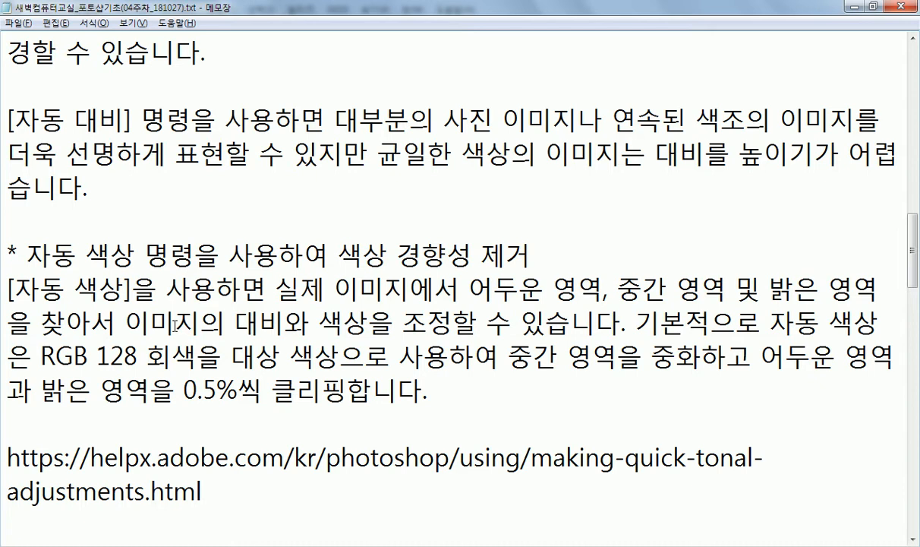
{"action": "scroll", "coordinate": [175, 325], "scroll_direction": "down", "scroll_amount": 4}
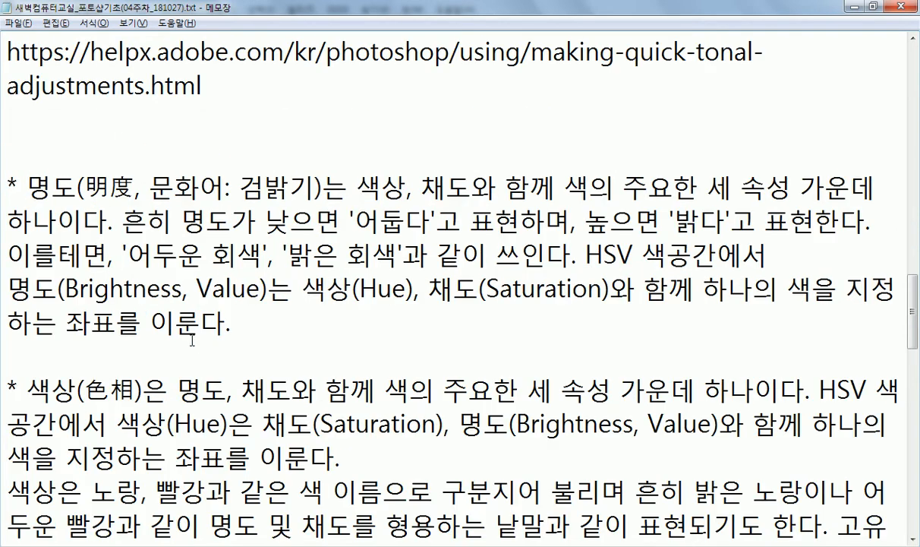
Copy the Adobe help URL for making-quick-tonal-adjustments.html from the notes and open it in Chrome
{"action": "scroll", "coordinate": [79, 249], "scroll_direction": "up", "scroll_amount": 1}
{"action": "left_click_drag", "start_coordinate": [8, 142], "coordinate": [210, 191]}
{"action": "key", "text": "ctrl+c"}
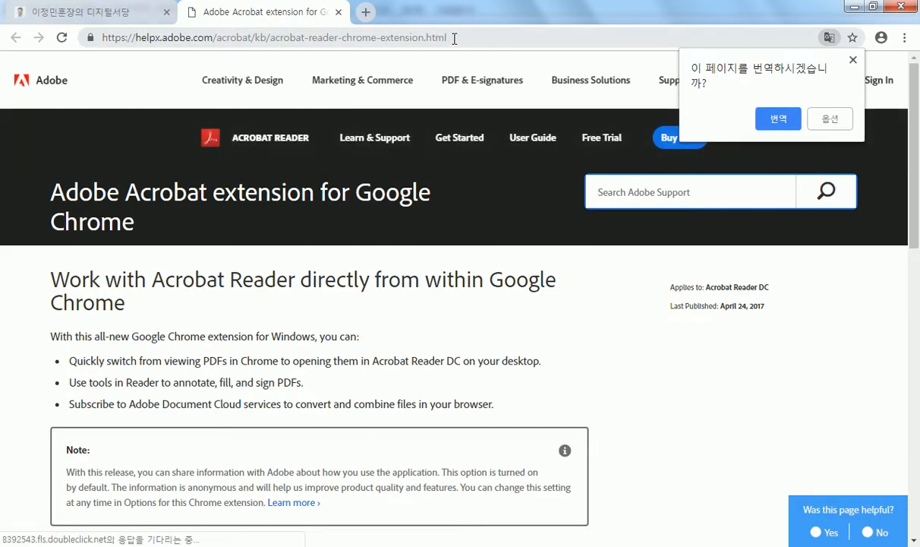
{"action": "left_click", "coordinate": [454, 37]}
{"action": "key", "text": "ctrl+v"}
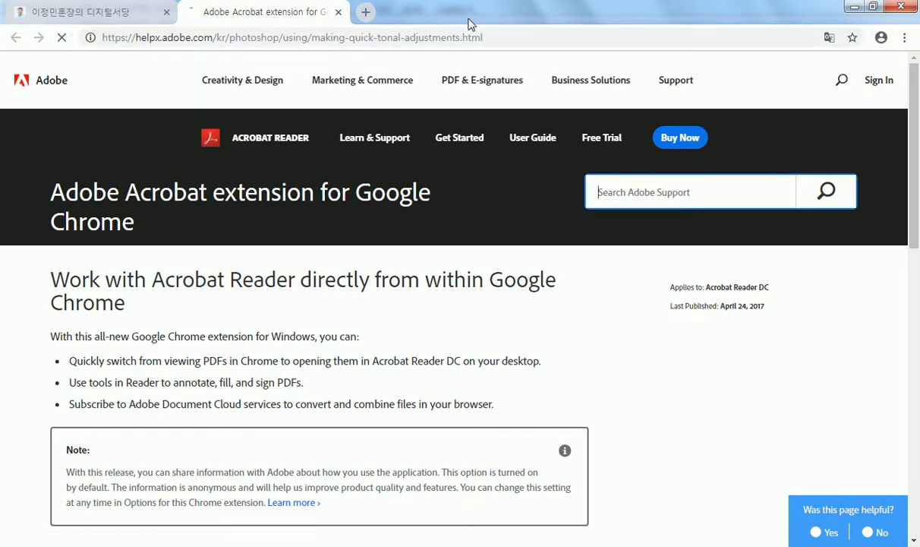
{"action": "key", "text": "Return"}
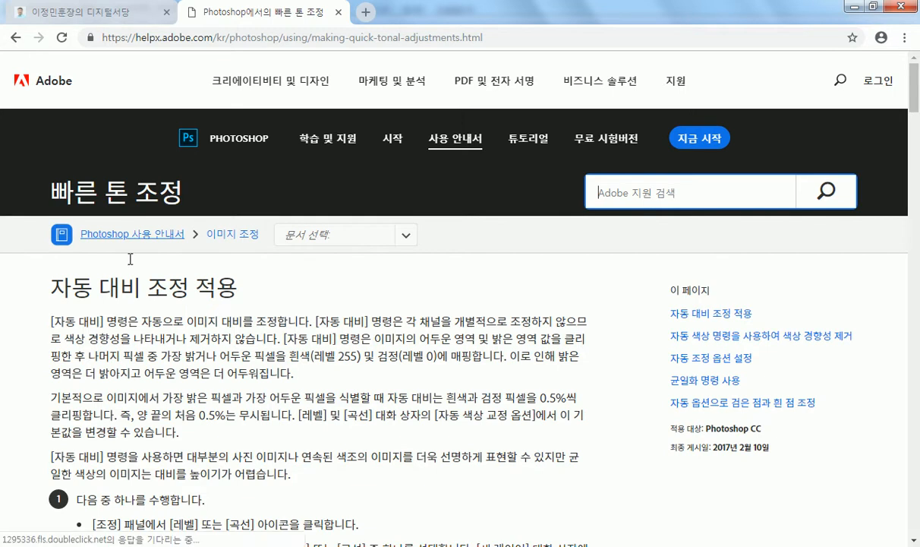
Read through the Adobe help page's Auto Contrast and Auto Color instructions, highlighting the confirmation step and the Option key text
{"action": "scroll", "coordinate": [101, 325], "scroll_direction": "down", "scroll_amount": 3}
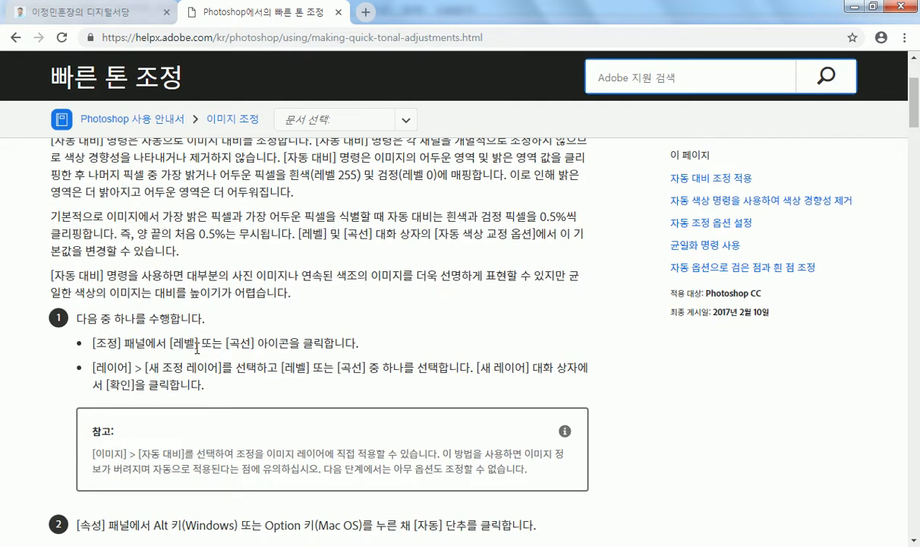
{"action": "scroll", "coordinate": [232, 252], "scroll_direction": "up", "scroll_amount": 3}
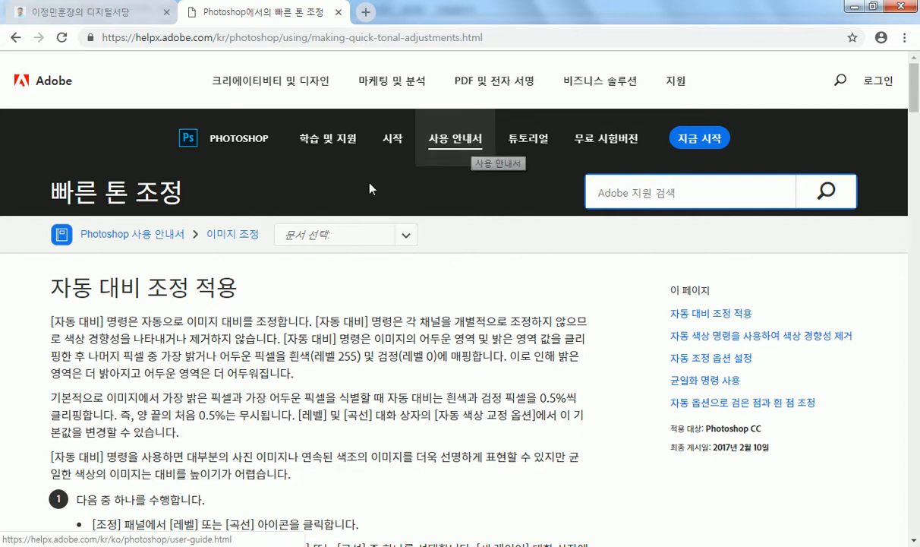
{"action": "scroll", "coordinate": [109, 266], "scroll_direction": "down", "scroll_amount": 2}
{"action": "scroll", "coordinate": [108, 265], "scroll_direction": "down", "scroll_amount": 7}
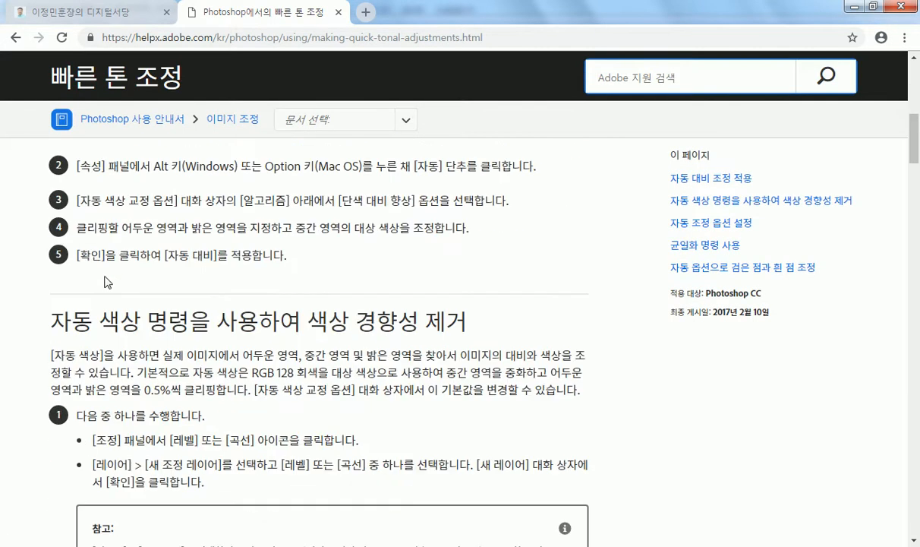
{"action": "left_click_drag", "start_coordinate": [69, 248], "coordinate": [216, 259]}
{"action": "scroll", "coordinate": [183, 262], "scroll_direction": "down", "scroll_amount": 2}
{"action": "scroll", "coordinate": [183, 262], "scroll_direction": "down", "scroll_amount": 2}
{"action": "left_click", "coordinate": [212, 260]}
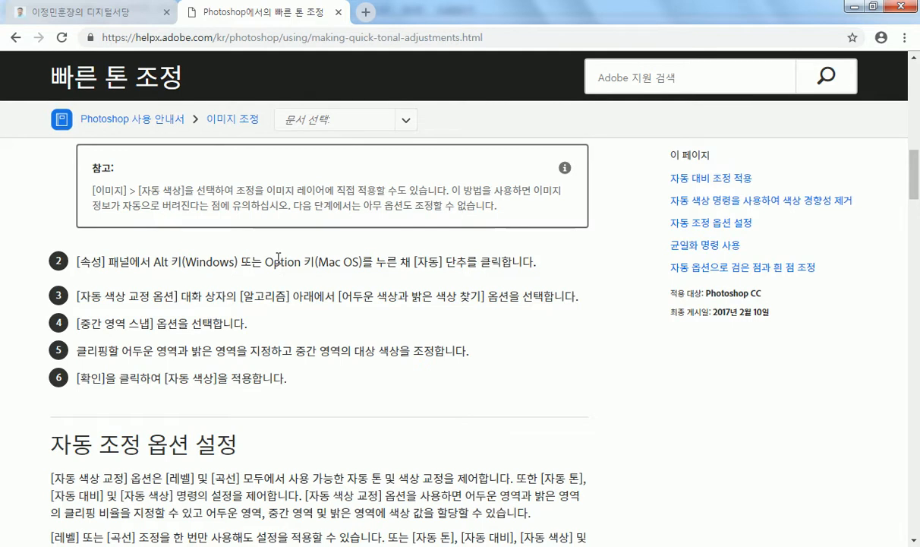
{"action": "left_click_drag", "start_coordinate": [274, 261], "coordinate": [313, 262]}
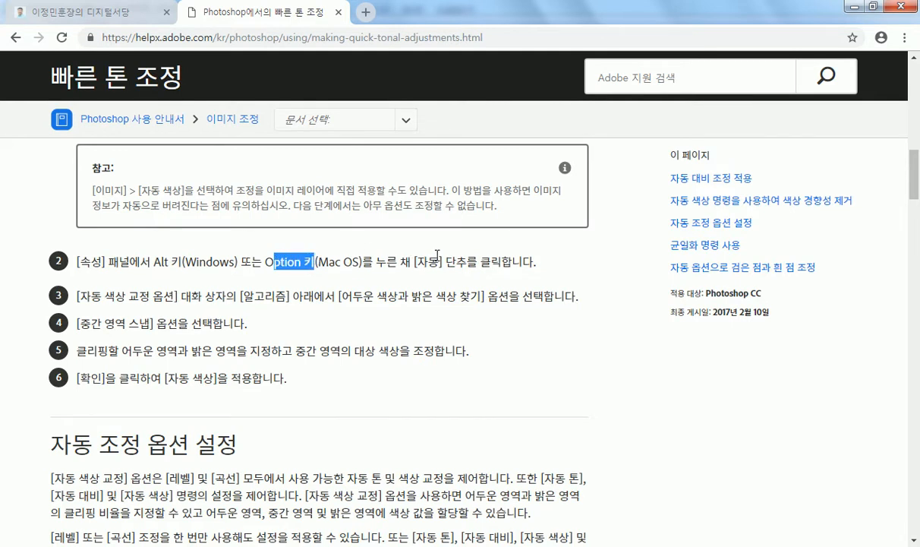
Read on through the Adobe help page's Auto Color steps and auto correction option settings, including the dialog illustration and the algorithm descriptions
{"action": "left_click_drag", "start_coordinate": [412, 262], "coordinate": [467, 261]}
{"action": "left_click", "coordinate": [237, 275]}
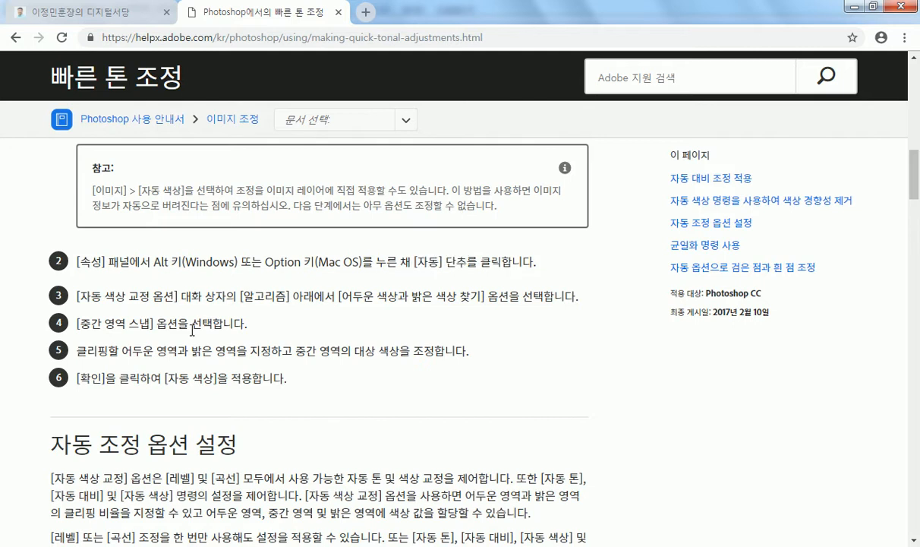
{"action": "scroll", "coordinate": [195, 323], "scroll_direction": "down", "scroll_amount": 5}
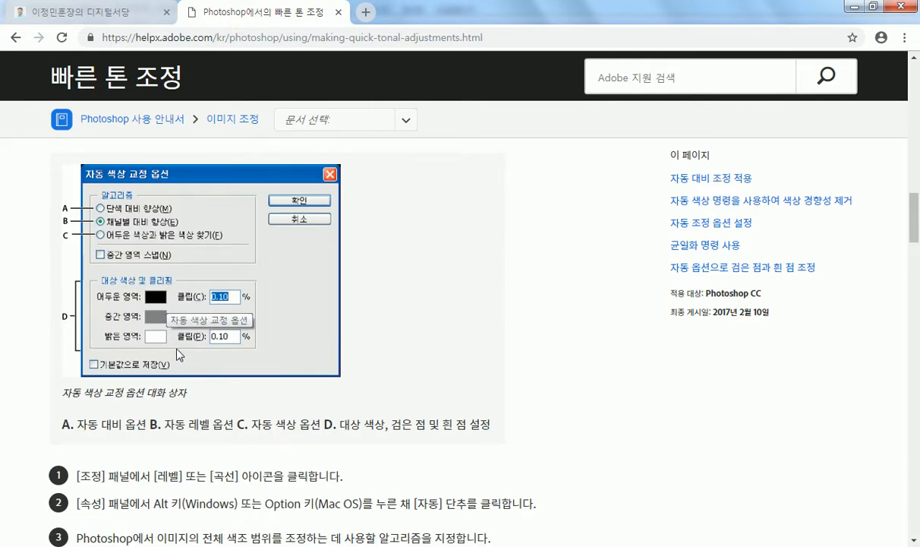
{"action": "scroll", "coordinate": [154, 348], "scroll_direction": "down", "scroll_amount": 2}
{"action": "scroll", "coordinate": [145, 327], "scroll_direction": "up", "scroll_amount": 1}
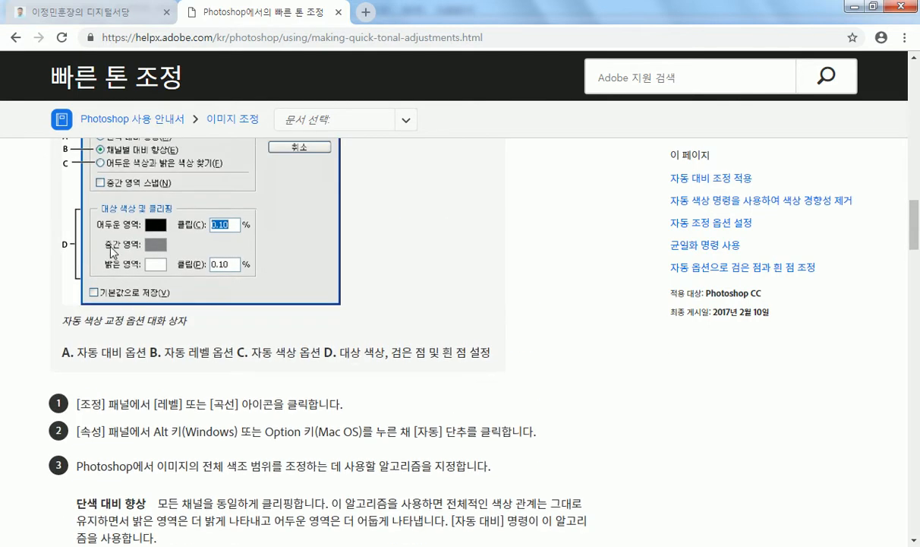
{"action": "scroll", "coordinate": [186, 272], "scroll_direction": "down", "scroll_amount": 3}
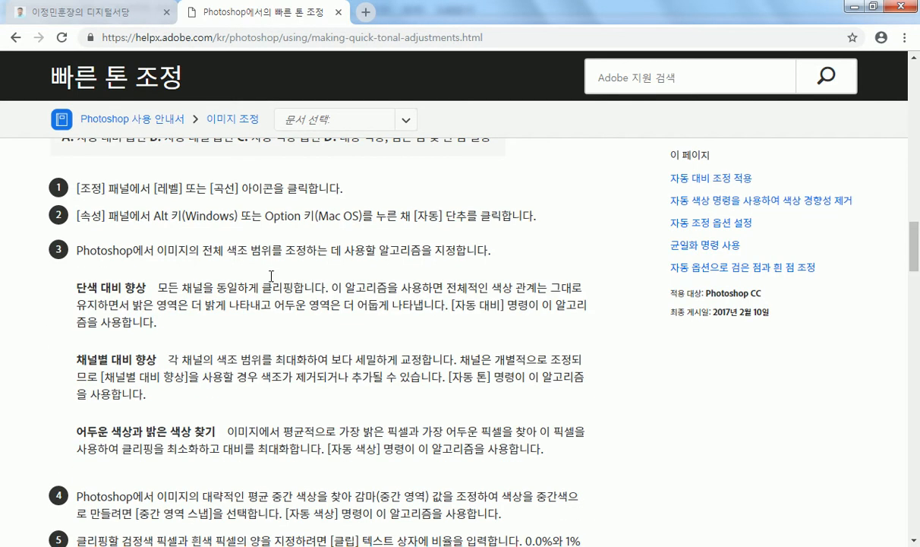
Jump through the page's section links for Auto Contrast and Equalize, ending on black and white point adjustment with the Auto option
{"action": "left_click", "coordinate": [728, 186]}
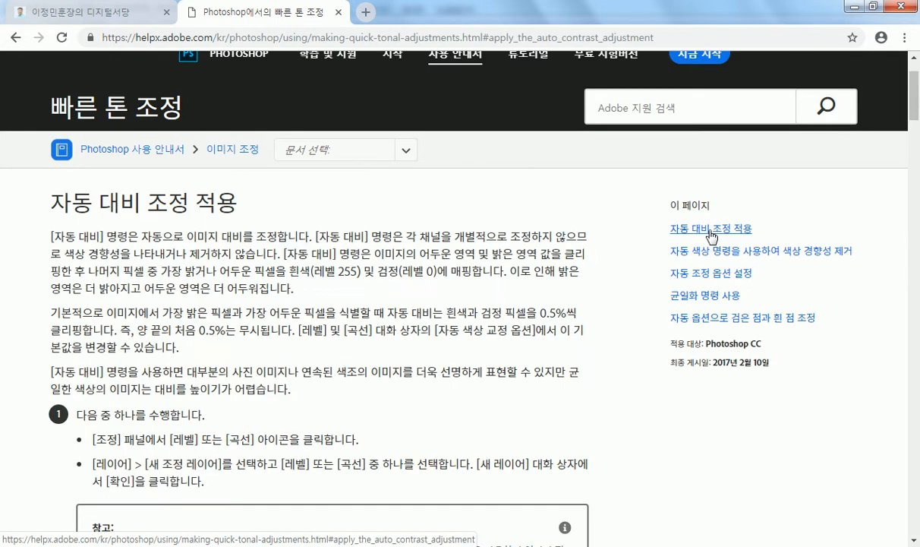
{"action": "left_click", "coordinate": [702, 300]}
{"action": "left_click", "coordinate": [699, 271]}
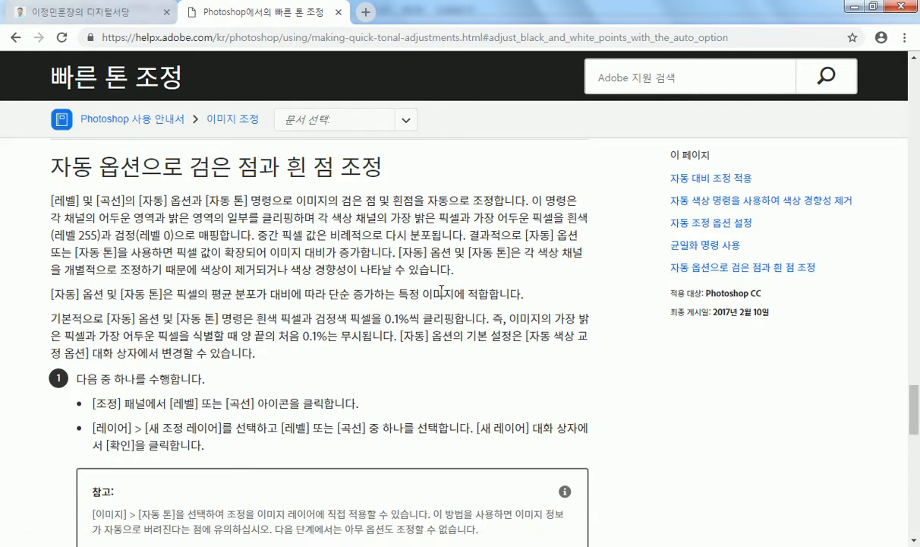
{"action": "scroll", "coordinate": [444, 289], "scroll_direction": "down", "scroll_amount": 3}
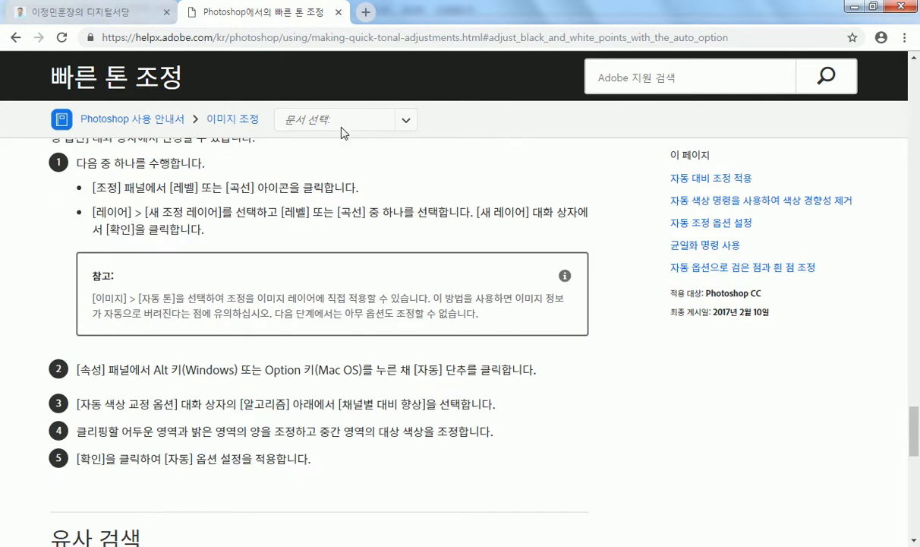
Close the Adobe help page, minimize Chrome, and deselect the help URL in the Notepad lecture notes
{"action": "left_click", "coordinate": [337, 12]}
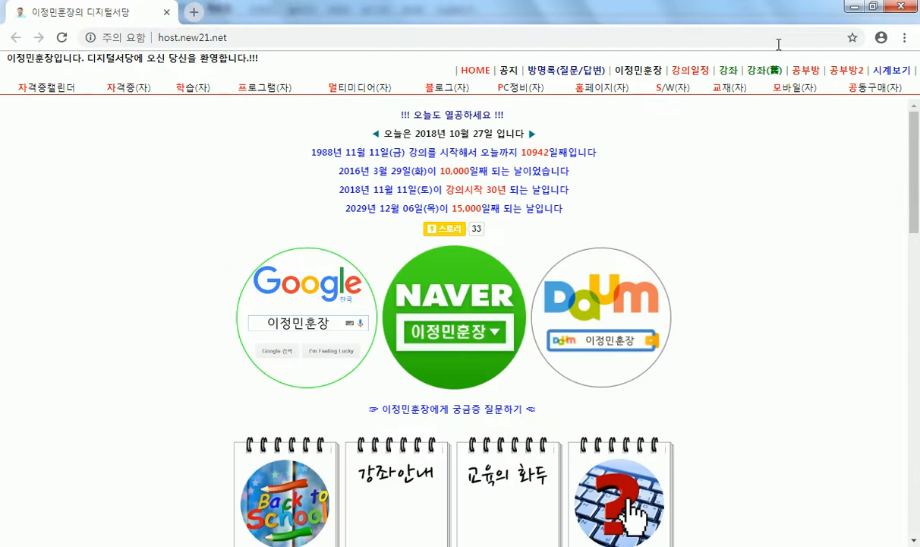
{"action": "left_click", "coordinate": [854, 7]}
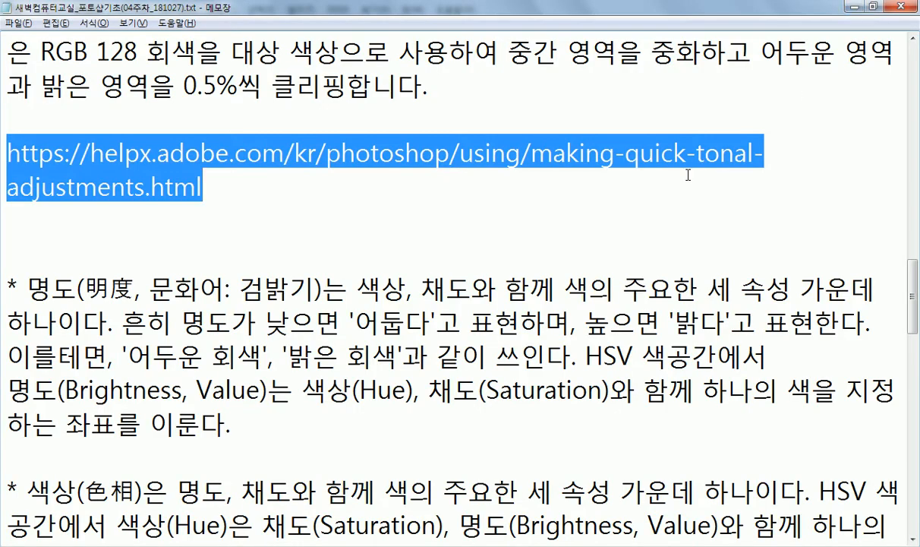
{"action": "left_click", "coordinate": [648, 187]}
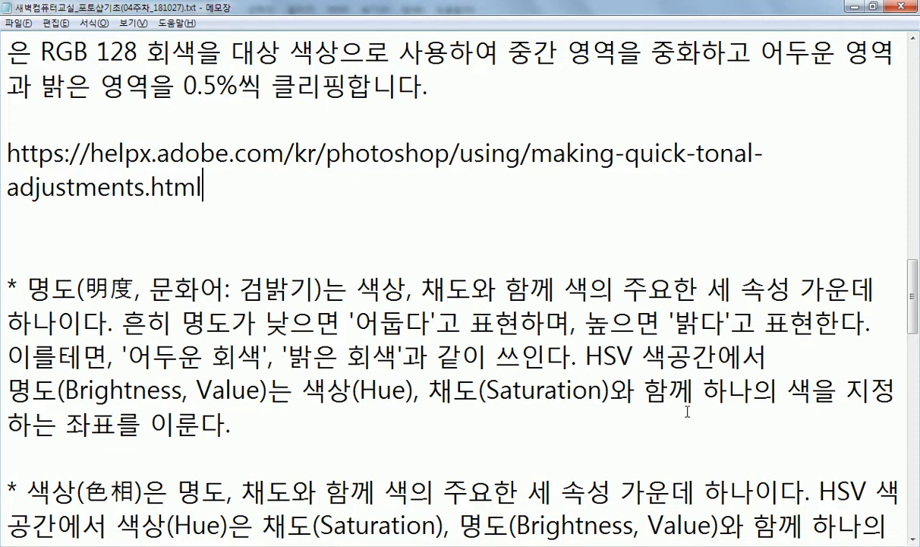
Switch to Photoshop and open 꽃.JPG from the 4장 folder
{"action": "key", "text": "alt+Tab"}
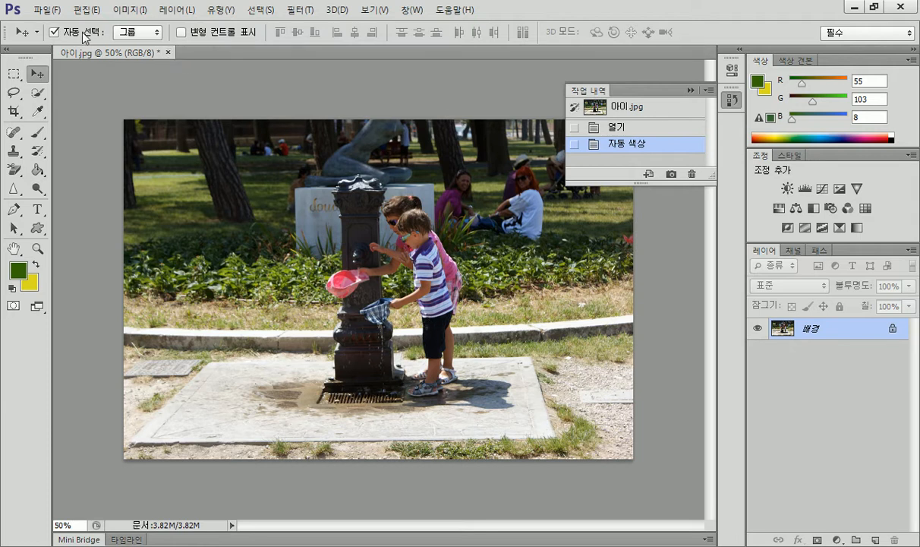
{"action": "left_click", "coordinate": [53, 11]}
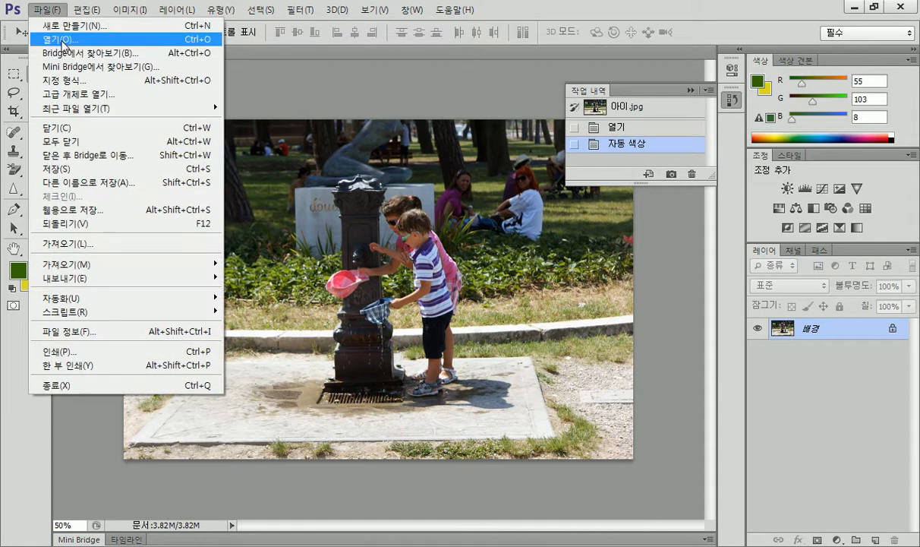
{"action": "left_click", "coordinate": [57, 38]}
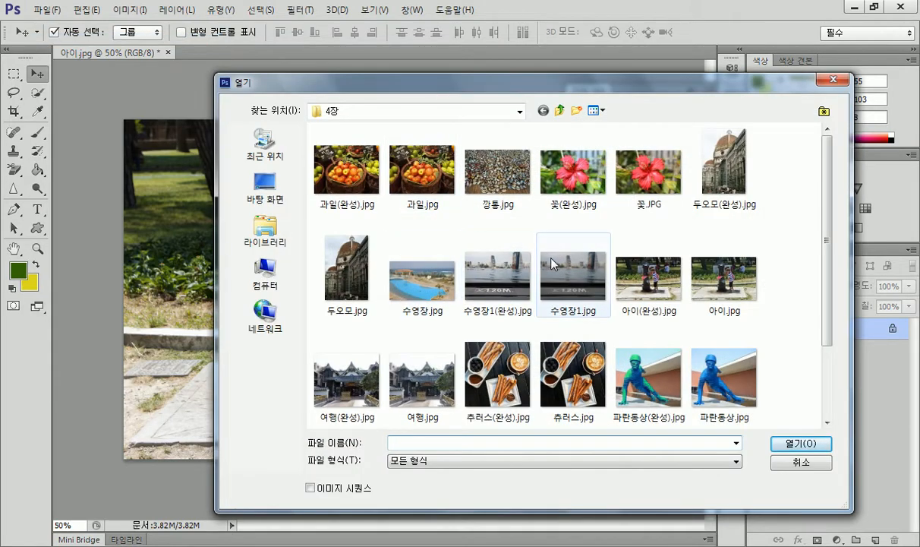
{"action": "double_click", "coordinate": [634, 192]}
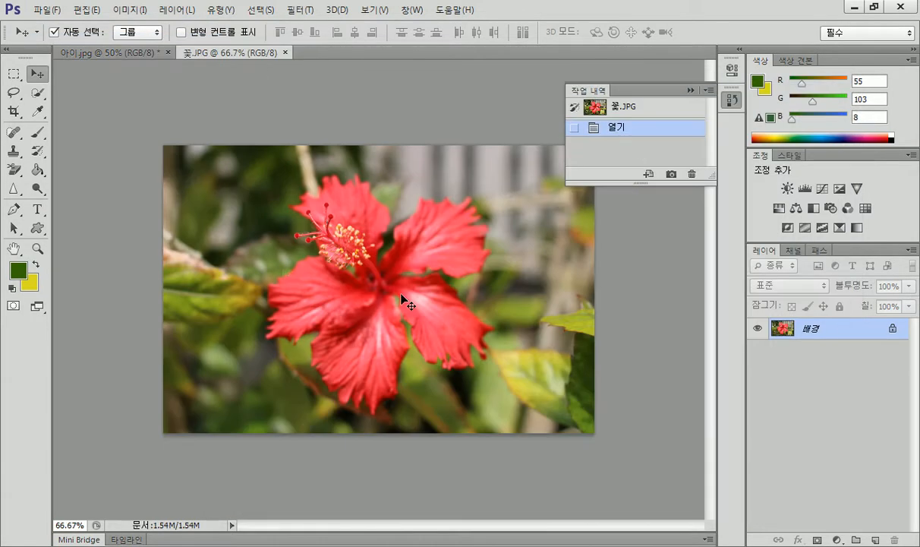
Apply Auto Color, Auto Contrast and Auto Tone to 꽃.JPG in succession
{"action": "left_click", "coordinate": [128, 10]}
{"action": "left_click", "coordinate": [137, 93]}
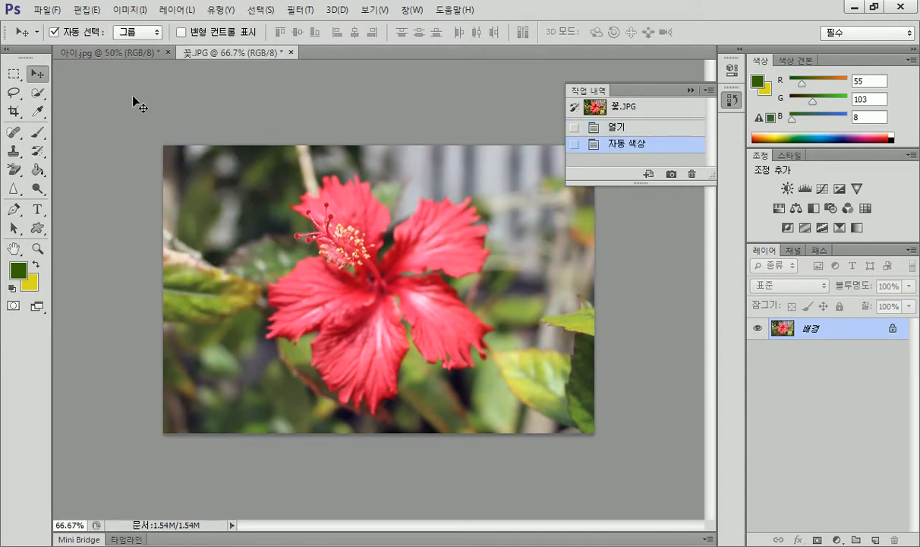
{"action": "left_click", "coordinate": [129, 10]}
{"action": "left_click", "coordinate": [141, 86]}
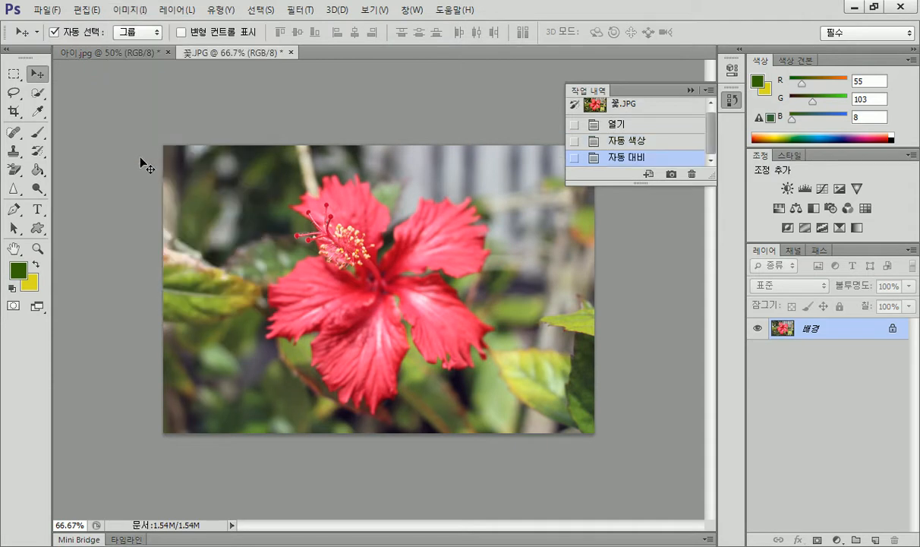
{"action": "left_click", "coordinate": [129, 10]}
{"action": "left_click", "coordinate": [143, 67]}
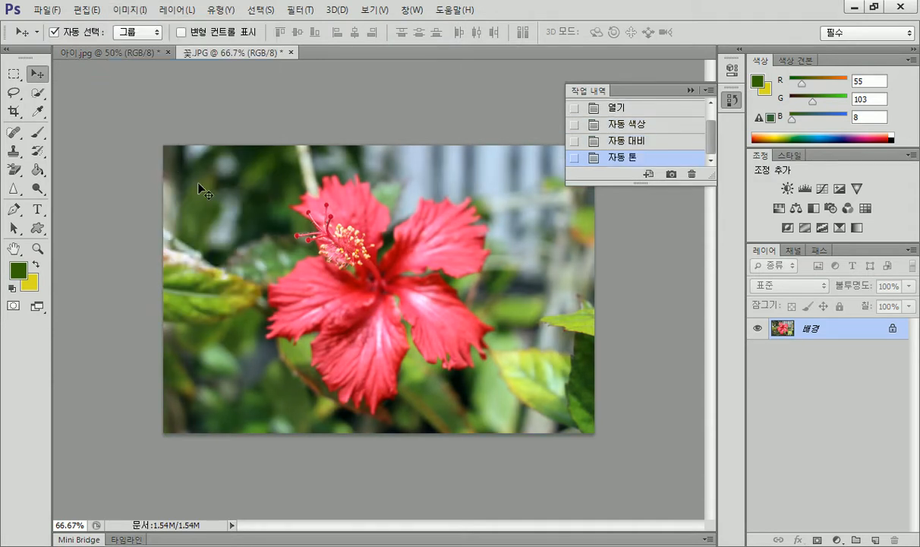
Compare the opened, Auto Tone and Auto Contrast history states of the flower photo, ending on the opened state
{"action": "left_click", "coordinate": [630, 109]}
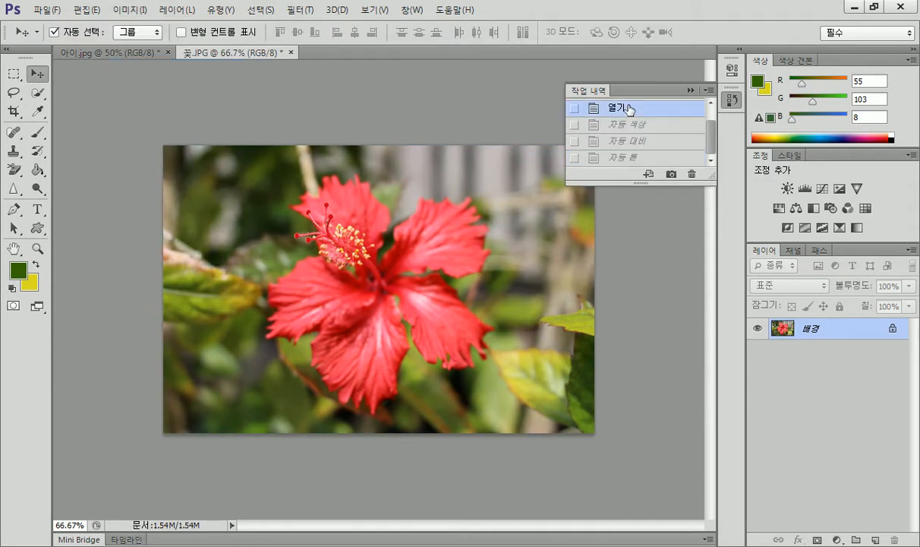
{"action": "left_click", "coordinate": [628, 157]}
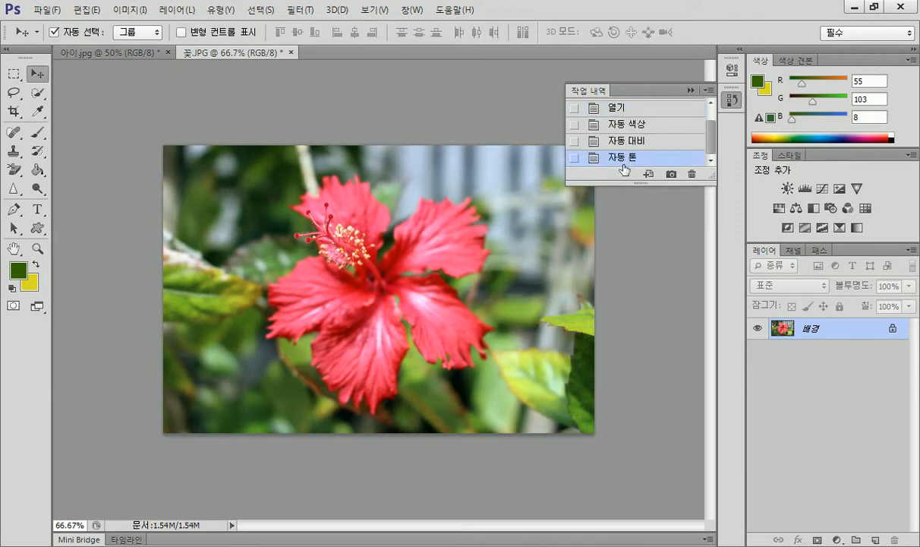
{"action": "left_click", "coordinate": [624, 142]}
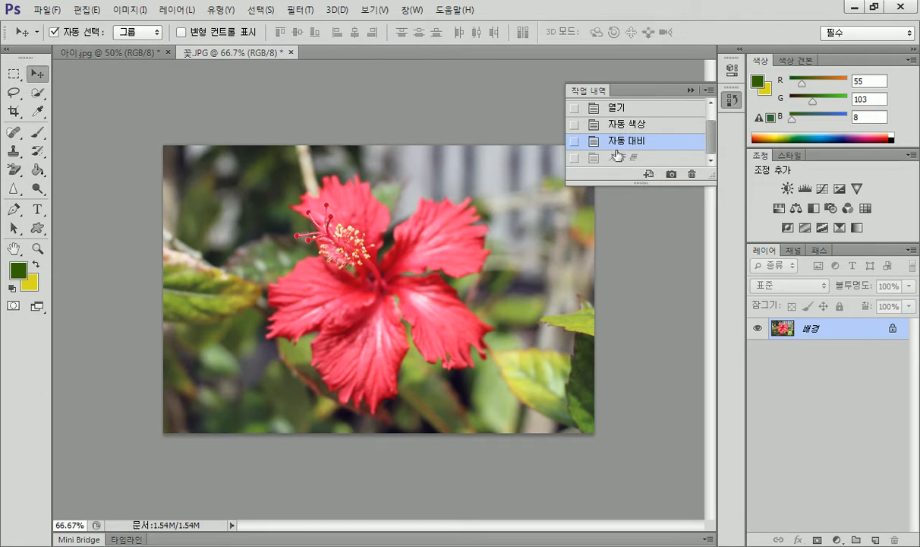
{"action": "left_click", "coordinate": [585, 107]}
Apply only Auto Tone to the unedited flower photo, and revert to the original 꽃.JPG snapshot
{"action": "left_click", "coordinate": [123, 11]}
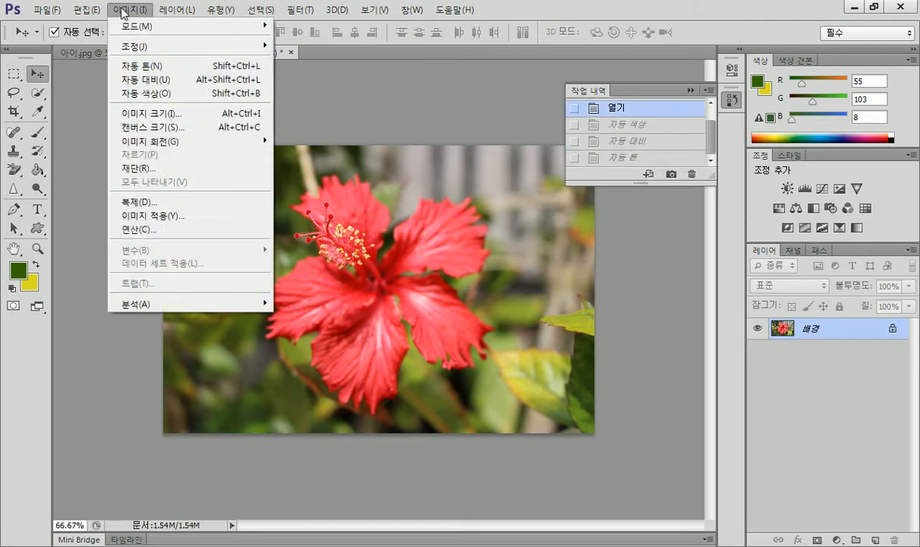
{"action": "left_click", "coordinate": [145, 66]}
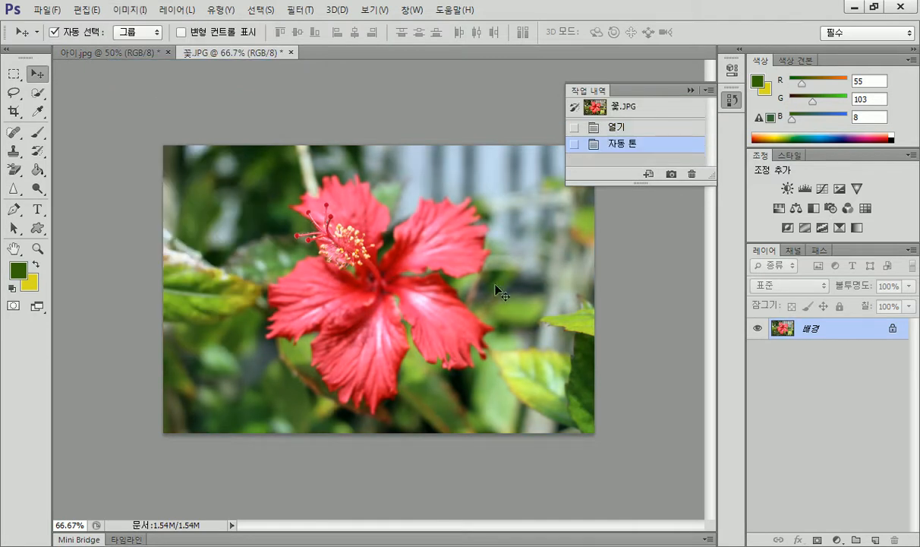
{"action": "left_click", "coordinate": [613, 113]}
Apply Auto Contrast to the flower photo, alternate between it and the original snapshot, and end on the snapshot
{"action": "left_click", "coordinate": [134, 11]}
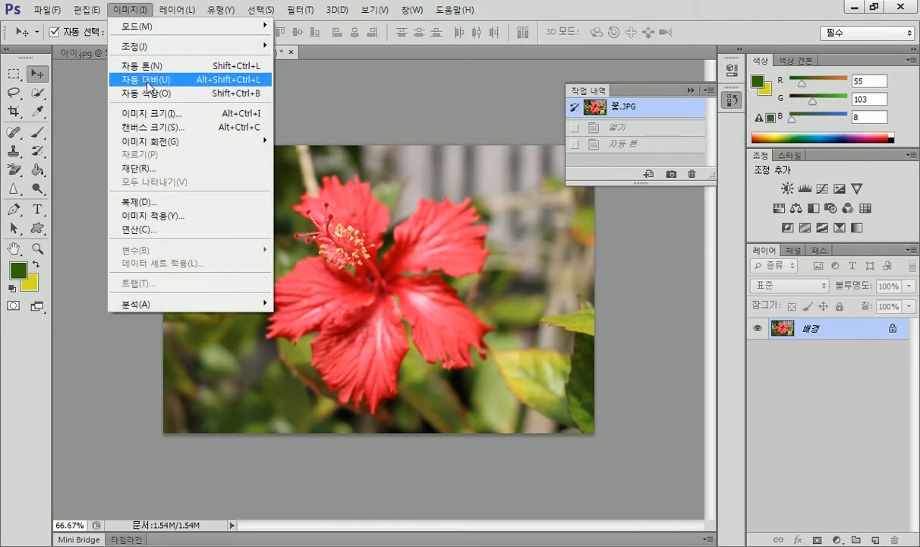
{"action": "left_click", "coordinate": [147, 80]}
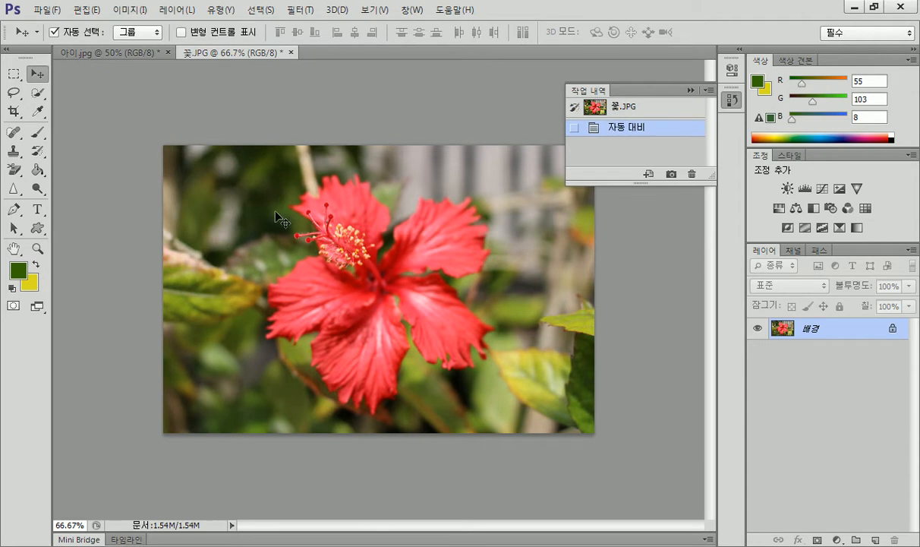
{"action": "left_click", "coordinate": [623, 106]}
{"action": "left_click", "coordinate": [619, 126]}
{"action": "left_click", "coordinate": [623, 107]}
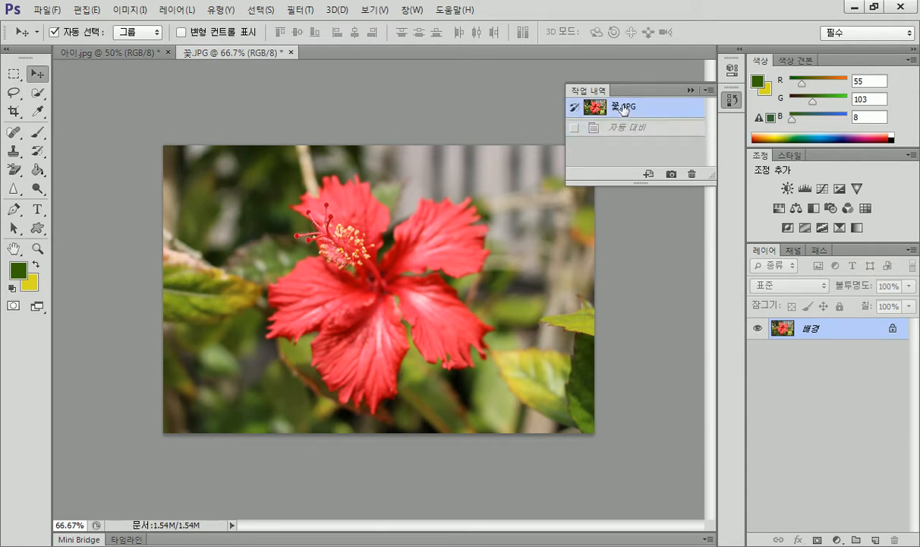
Apply Auto Color to the flower photo, and revert to the original snapshot for comparison
{"action": "left_click", "coordinate": [134, 11]}
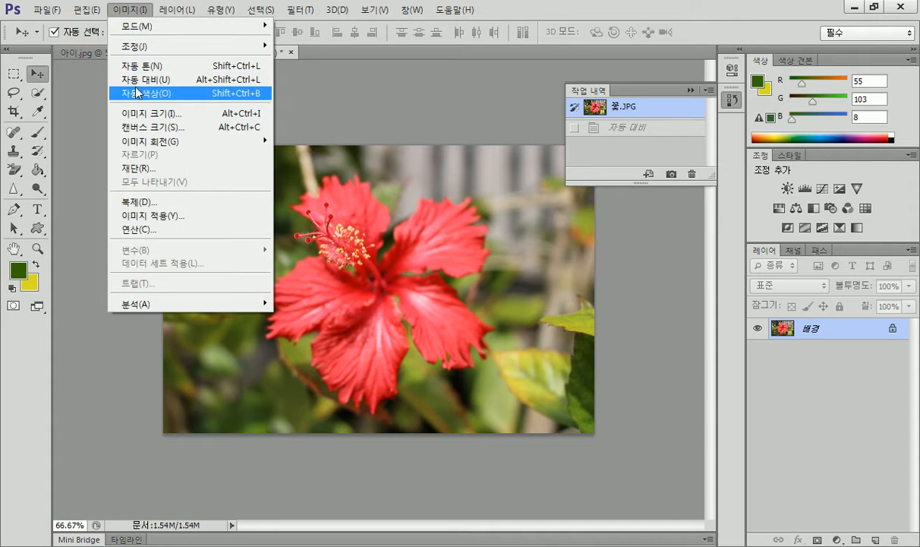
{"action": "left_click", "coordinate": [144, 93]}
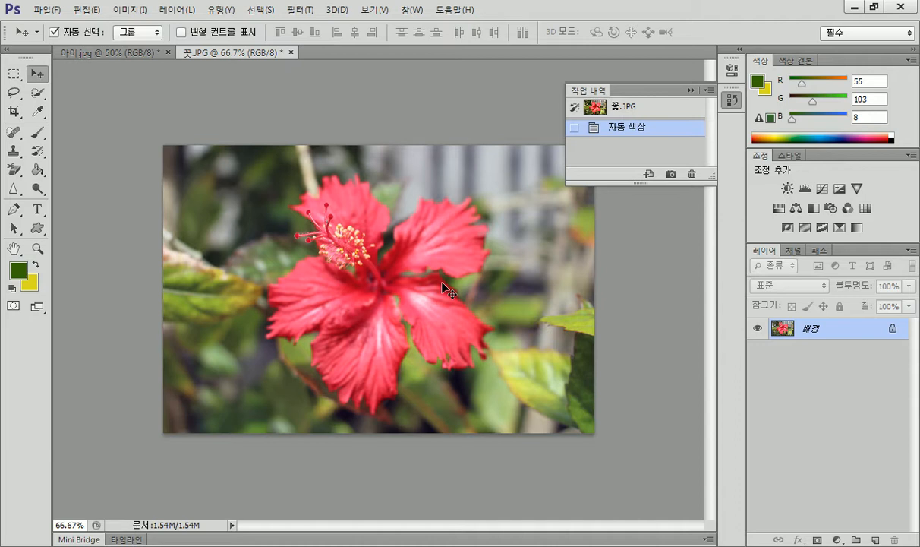
{"action": "left_click", "coordinate": [637, 109]}
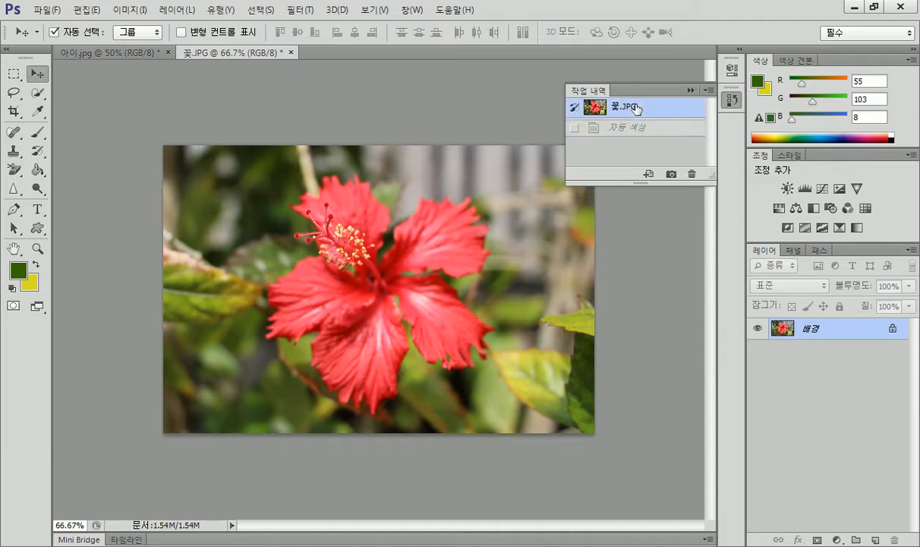
Collapse the History panel, read the brightness, hue and saturation definitions in the Notepad lecture notes, and return to Photoshop
{"action": "left_click", "coordinate": [691, 90]}
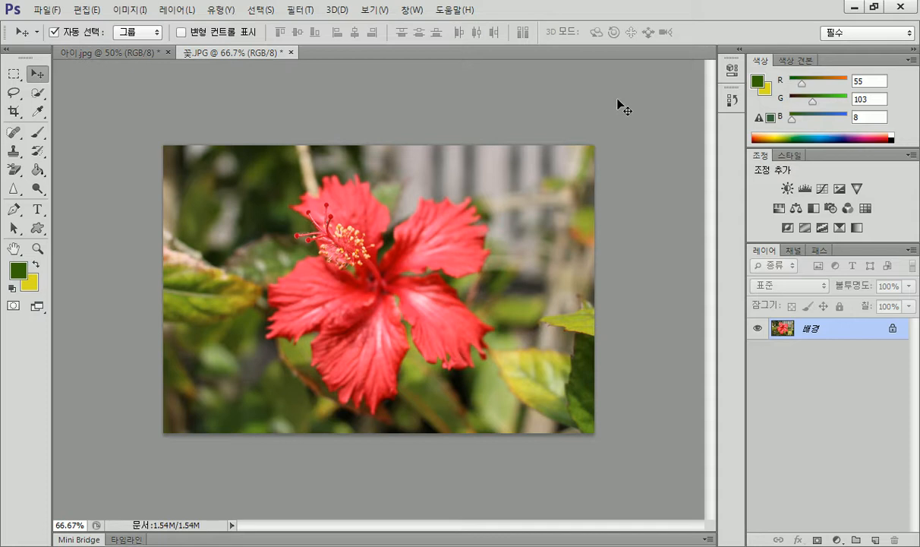
{"action": "key", "text": "alt+Tab"}
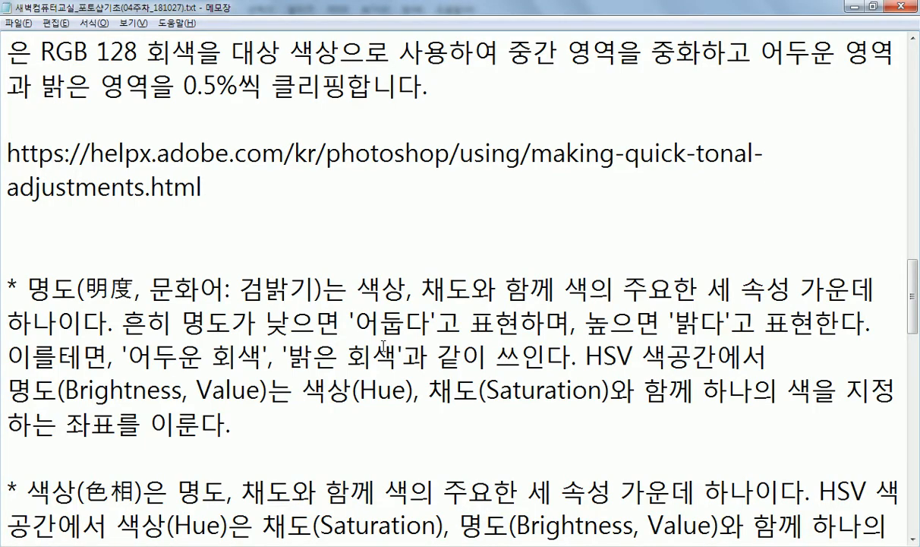
{"action": "scroll", "coordinate": [389, 347], "scroll_direction": "down", "scroll_amount": 5}
{"action": "scroll", "coordinate": [389, 348], "scroll_direction": "down", "scroll_amount": 2}
{"action": "scroll", "coordinate": [389, 341], "scroll_direction": "up", "scroll_amount": 2}
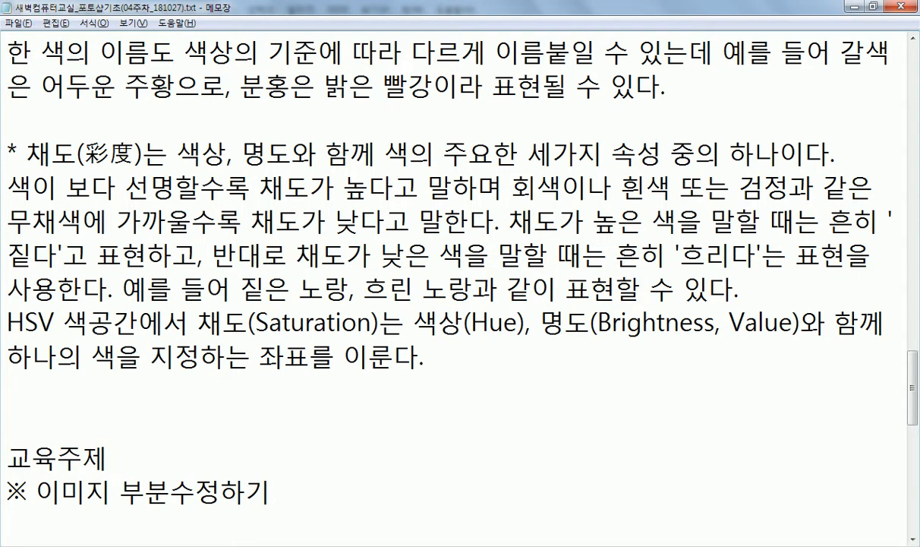
{"action": "left_click", "coordinate": [910, 6]}
{"action": "left_click", "coordinate": [902, 11]}
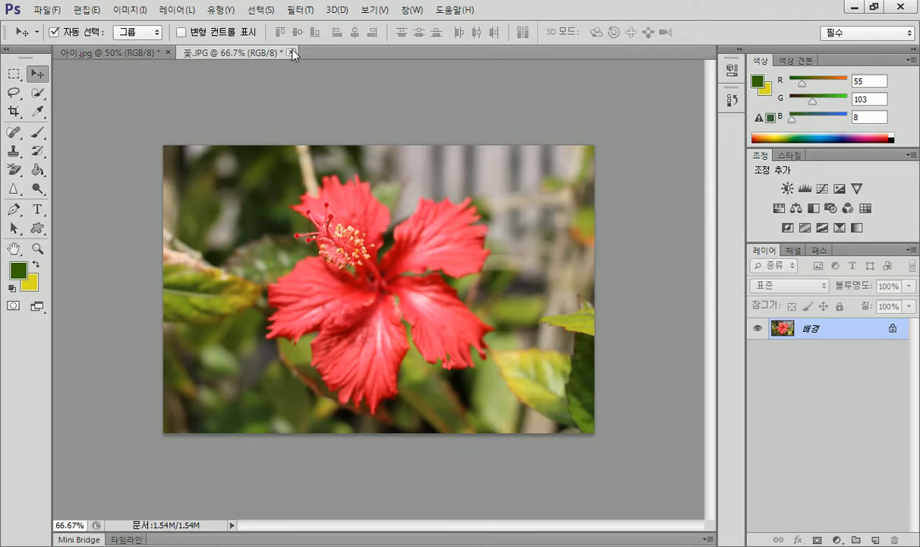
Close the flower photo and the 아이.jpg photo without saving their changes
{"action": "left_click", "coordinate": [292, 51]}
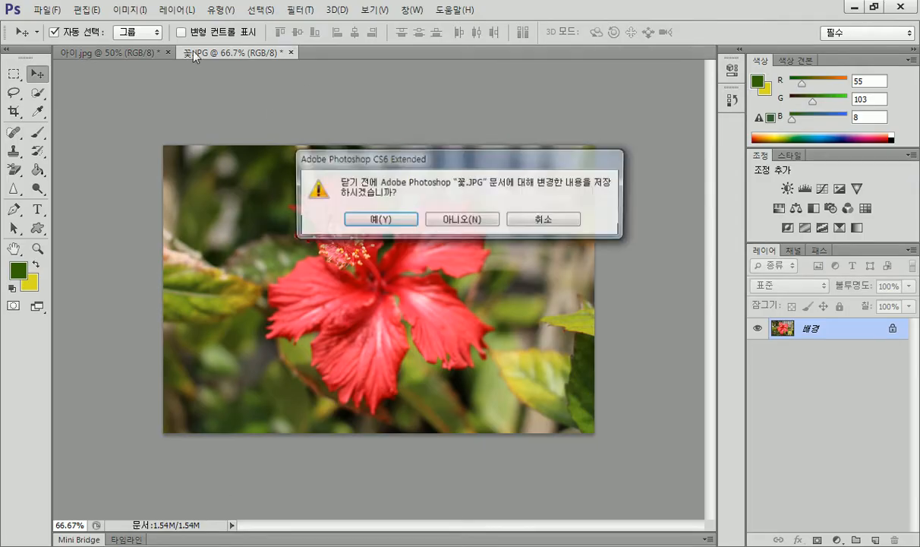
{"action": "left_click", "coordinate": [466, 227]}
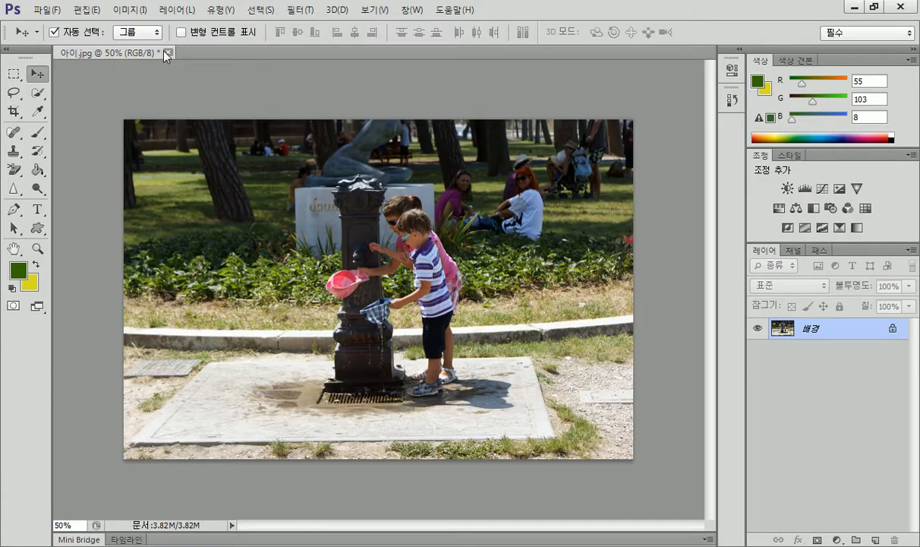
{"action": "left_click", "coordinate": [166, 51]}
{"action": "key", "text": "n"}
Open the lake photo 호수.jpg from the 4장 folder
{"action": "double_click", "coordinate": [138, 135]}
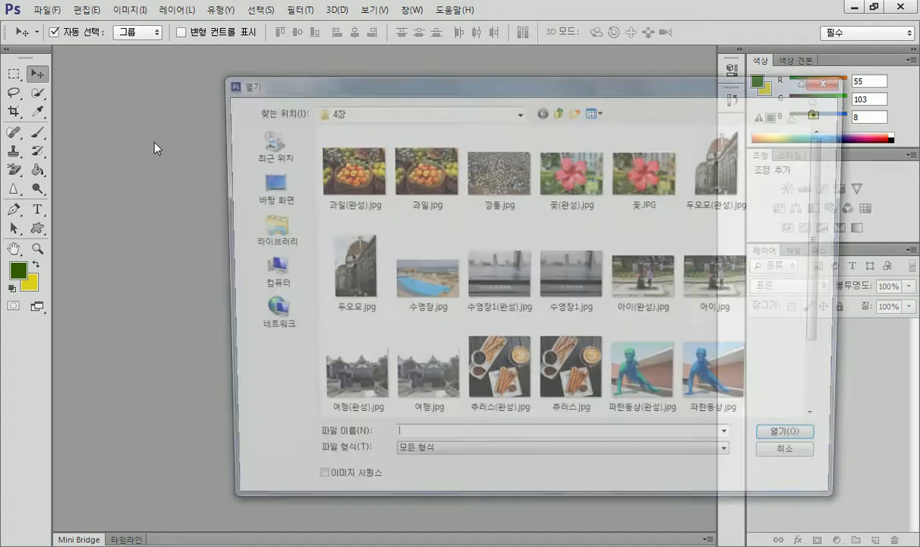
{"action": "left_click", "coordinate": [638, 363]}
{"action": "scroll", "coordinate": [637, 372], "scroll_direction": "down", "scroll_amount": 1}
{"action": "double_click", "coordinate": [414, 387]}
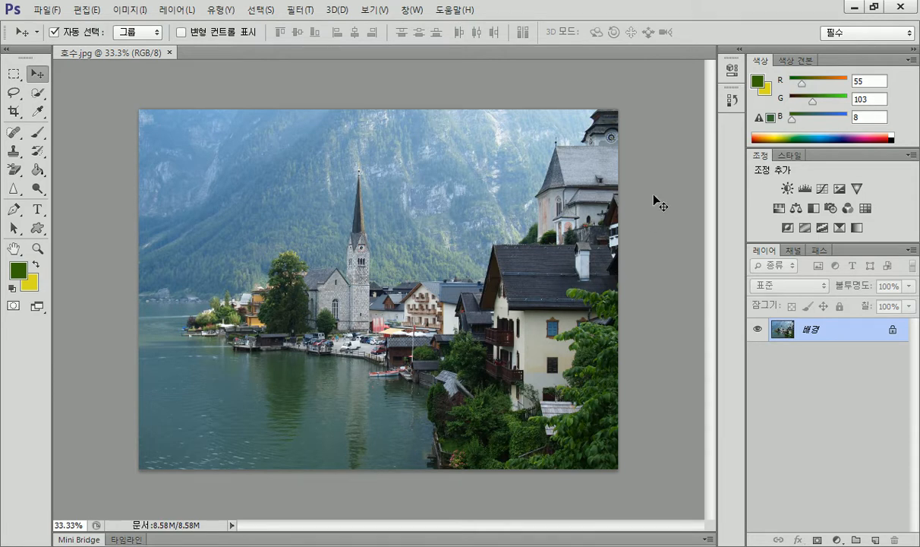
Desaturate the whole lake photo with the Desaturate adjustment
{"action": "left_click", "coordinate": [128, 11]}
{"action": "mouse_move", "coordinate": [140, 48]}
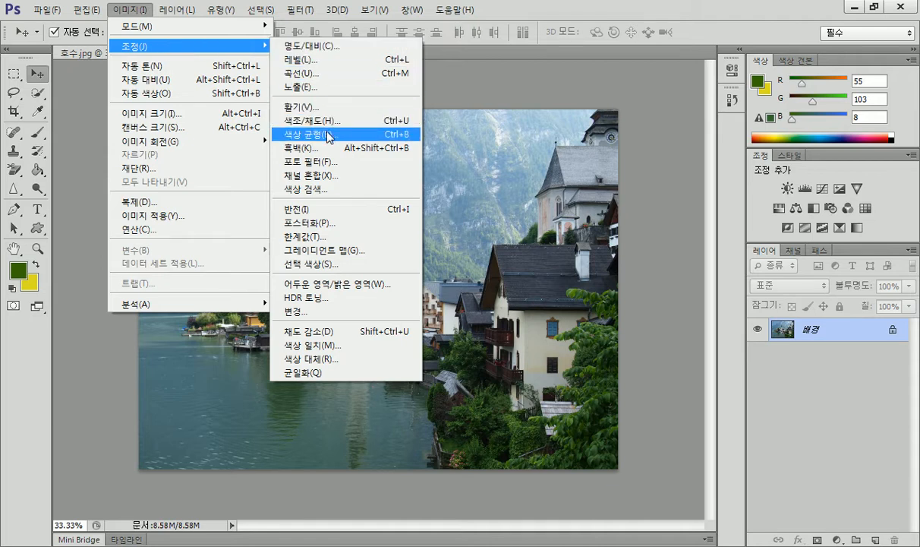
{"action": "left_click", "coordinate": [337, 335]}
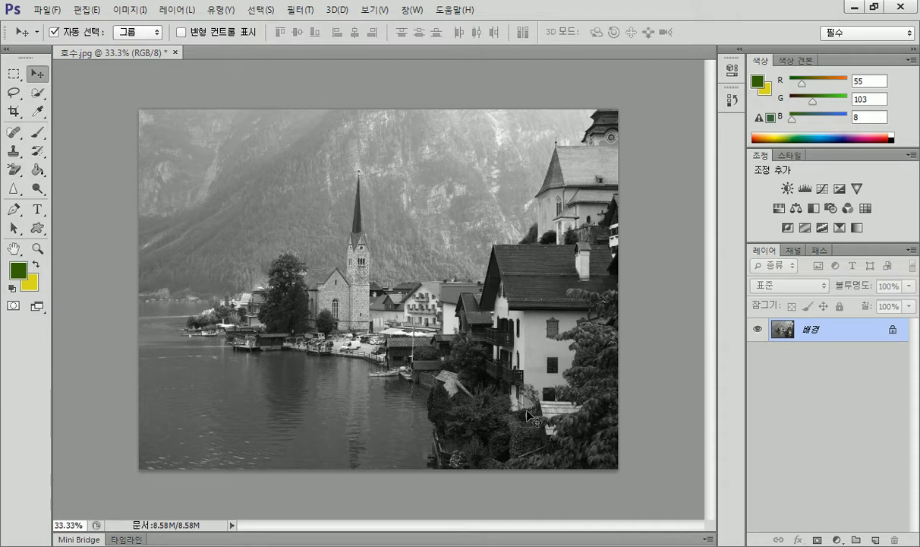
Paint a first colour-restoring stroke on the foreground tree with the History Brush, and set the brush size to 123 px
{"action": "left_click", "coordinate": [39, 157]}
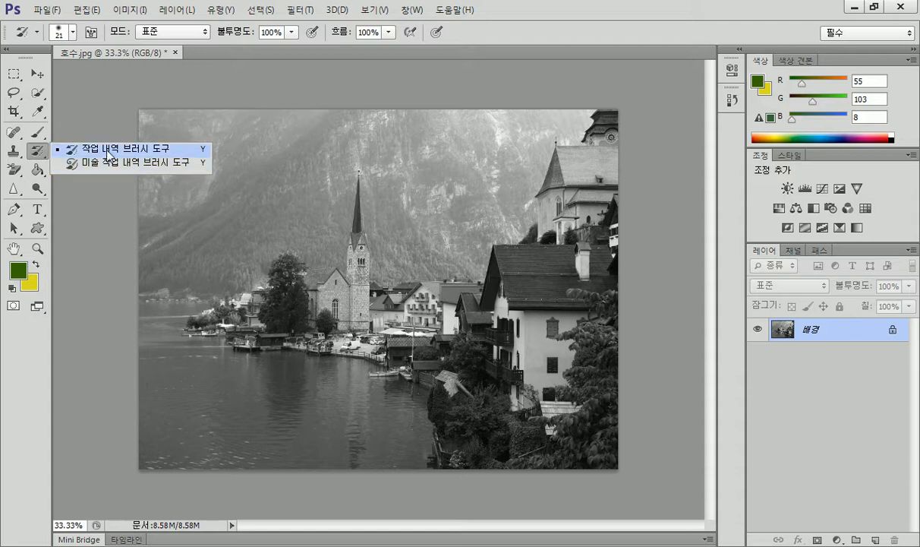
{"action": "left_click", "coordinate": [108, 150]}
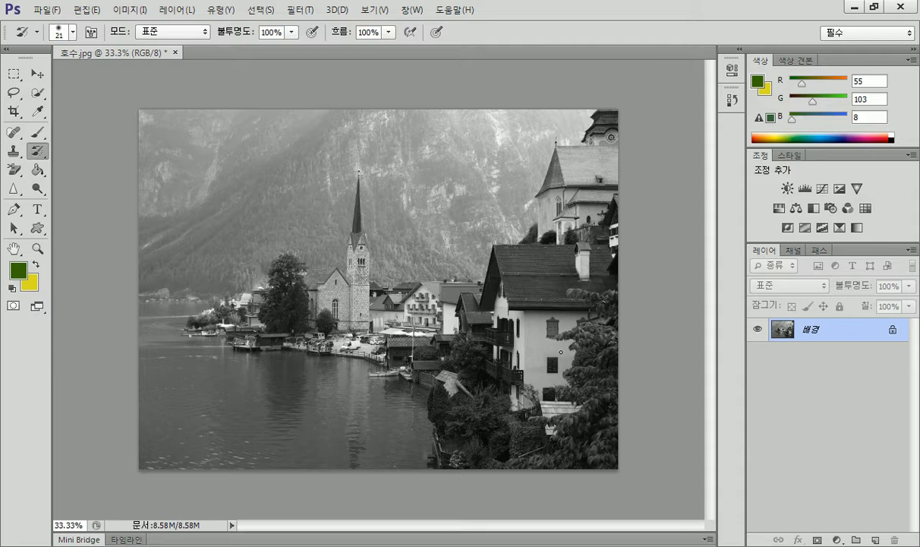
{"action": "left_click_drag", "start_coordinate": [587, 362], "coordinate": [602, 343]}
{"action": "left_click", "coordinate": [73, 32]}
{"action": "left_click_drag", "start_coordinate": [35, 76], "coordinate": [99, 79]}
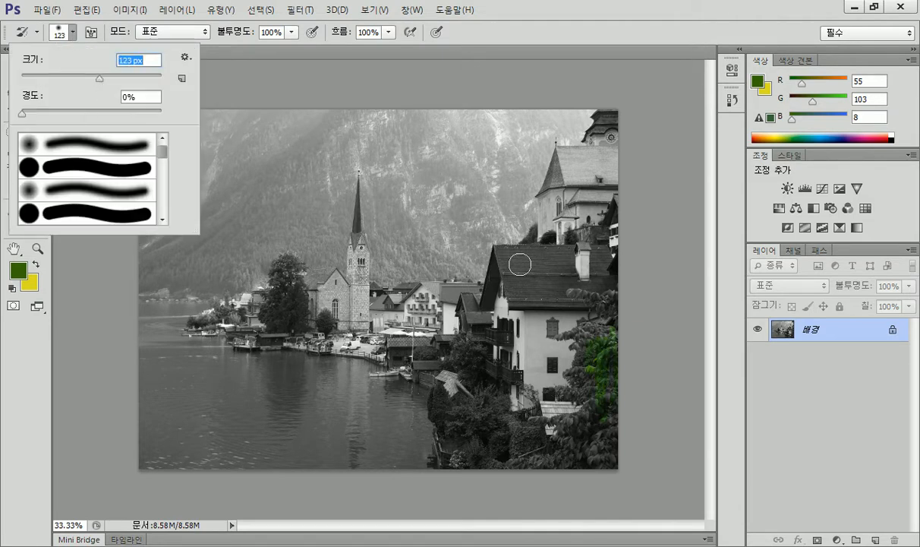
Restore the original green of the foreground tree and the garden bushes beside the house with the History Brush
{"action": "left_click", "coordinate": [586, 337]}
{"action": "mouse_move", "coordinate": [587, 337]}
{"action": "left_mouse_down"}
{"action": "mouse_move", "coordinate": [584, 368]}
{"action": "mouse_move", "coordinate": [583, 333]}
{"action": "mouse_move", "coordinate": [580, 417]}
{"action": "mouse_move", "coordinate": [600, 322]}
{"action": "mouse_move", "coordinate": [604, 381]}
{"action": "mouse_move", "coordinate": [617, 304]}
{"action": "mouse_move", "coordinate": [612, 379]}
{"action": "mouse_move", "coordinate": [597, 306]}
{"action": "mouse_move", "coordinate": [603, 341]}
{"action": "mouse_move", "coordinate": [581, 291]}
{"action": "mouse_move", "coordinate": [610, 324]}
{"action": "mouse_move", "coordinate": [577, 298]}
{"action": "mouse_move", "coordinate": [597, 307]}
{"action": "mouse_move", "coordinate": [612, 373]}
{"action": "mouse_move", "coordinate": [604, 462]}
{"action": "left_mouse_up"}
{"action": "mouse_move", "coordinate": [538, 461]}
{"action": "left_mouse_down"}
{"action": "mouse_move", "coordinate": [594, 431]}
{"action": "mouse_move", "coordinate": [592, 445]}
{"action": "mouse_move", "coordinate": [536, 447]}
{"action": "mouse_move", "coordinate": [574, 438]}
{"action": "mouse_move", "coordinate": [568, 425]}
{"action": "mouse_move", "coordinate": [552, 428]}
{"action": "mouse_move", "coordinate": [566, 388]}
{"action": "mouse_move", "coordinate": [601, 413]}
{"action": "mouse_move", "coordinate": [557, 393]}
{"action": "mouse_move", "coordinate": [568, 375]}
{"action": "mouse_move", "coordinate": [580, 334]}
{"action": "left_mouse_up"}
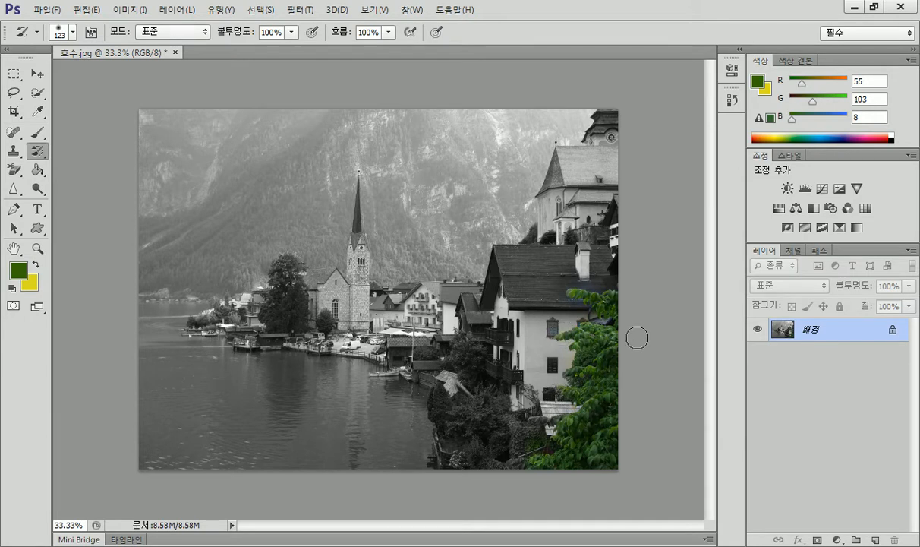
{"action": "mouse_move", "coordinate": [533, 430]}
{"action": "left_mouse_down"}
{"action": "mouse_move", "coordinate": [512, 434]}
{"action": "mouse_move", "coordinate": [527, 442]}
{"action": "mouse_move", "coordinate": [499, 460]}
{"action": "mouse_move", "coordinate": [466, 448]}
{"action": "mouse_move", "coordinate": [460, 455]}
{"action": "mouse_move", "coordinate": [443, 410]}
{"action": "left_mouse_up"}
Try restoring the blue of the mountainside with the History Brush, and go back in the history to before those strokes
{"action": "mouse_move", "coordinate": [494, 451]}
{"action": "left_mouse_down"}
{"action": "mouse_move", "coordinate": [438, 459]}
{"action": "mouse_move", "coordinate": [441, 439]}
{"action": "mouse_move", "coordinate": [430, 460]}
{"action": "mouse_move", "coordinate": [473, 433]}
{"action": "mouse_move", "coordinate": [469, 444]}
{"action": "mouse_move", "coordinate": [487, 404]}
{"action": "mouse_move", "coordinate": [502, 417]}
{"action": "mouse_move", "coordinate": [479, 342]}
{"action": "mouse_move", "coordinate": [469, 375]}
{"action": "mouse_move", "coordinate": [464, 371]}
{"action": "mouse_move", "coordinate": [470, 333]}
{"action": "mouse_move", "coordinate": [462, 374]}
{"action": "mouse_move", "coordinate": [467, 337]}
{"action": "mouse_move", "coordinate": [476, 404]}
{"action": "mouse_move", "coordinate": [481, 389]}
{"action": "mouse_move", "coordinate": [464, 411]}
{"action": "mouse_move", "coordinate": [464, 374]}
{"action": "mouse_move", "coordinate": [440, 419]}
{"action": "mouse_move", "coordinate": [445, 368]}
{"action": "mouse_move", "coordinate": [446, 415]}
{"action": "mouse_move", "coordinate": [486, 380]}
{"action": "mouse_move", "coordinate": [580, 399]}
{"action": "mouse_move", "coordinate": [572, 442]}
{"action": "mouse_move", "coordinate": [537, 386]}
{"action": "mouse_move", "coordinate": [532, 419]}
{"action": "mouse_move", "coordinate": [527, 391]}
{"action": "mouse_move", "coordinate": [531, 425]}
{"action": "mouse_move", "coordinate": [509, 359]}
{"action": "mouse_move", "coordinate": [503, 414]}
{"action": "mouse_move", "coordinate": [500, 350]}
{"action": "mouse_move", "coordinate": [489, 385]}
{"action": "mouse_move", "coordinate": [472, 325]}
{"action": "mouse_move", "coordinate": [472, 356]}
{"action": "mouse_move", "coordinate": [521, 195]}
{"action": "mouse_move", "coordinate": [557, 148]}
{"action": "mouse_move", "coordinate": [479, 196]}
{"action": "mouse_move", "coordinate": [529, 139]}
{"action": "mouse_move", "coordinate": [435, 175]}
{"action": "mouse_move", "coordinate": [469, 161]}
{"action": "mouse_move", "coordinate": [502, 165]}
{"action": "mouse_move", "coordinate": [446, 193]}
{"action": "mouse_move", "coordinate": [528, 157]}
{"action": "mouse_move", "coordinate": [399, 188]}
{"action": "mouse_move", "coordinate": [479, 178]}
{"action": "mouse_move", "coordinate": [433, 188]}
{"action": "left_mouse_up"}
{"action": "left_click", "coordinate": [730, 105]}
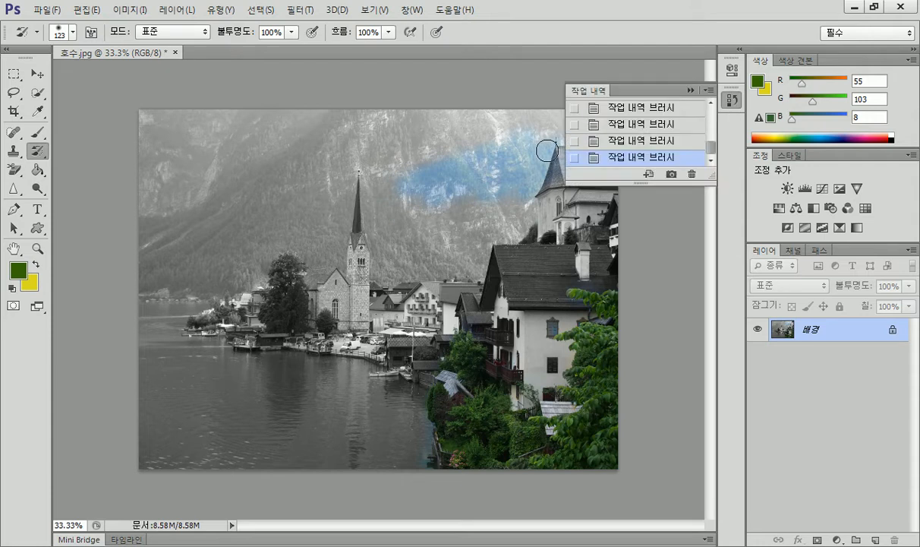
{"action": "left_click", "coordinate": [640, 110]}
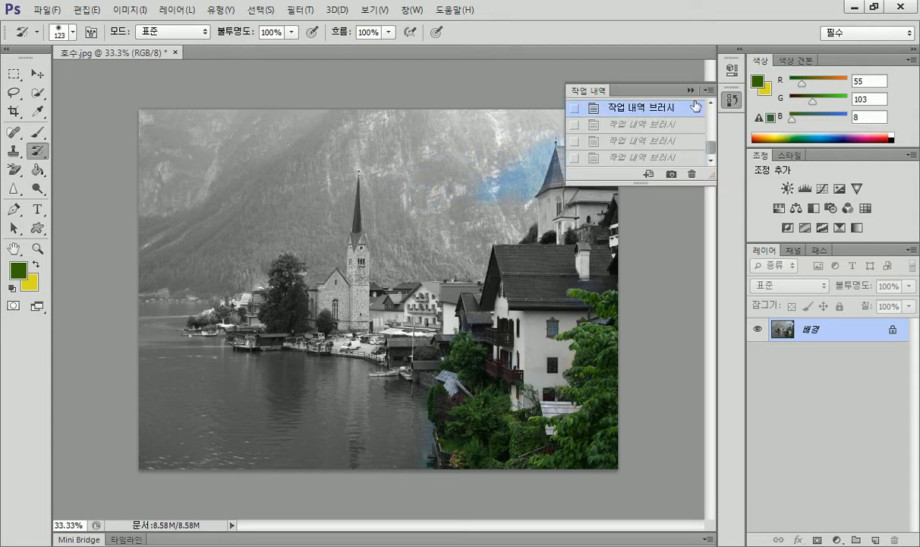
{"action": "scroll", "coordinate": [683, 137], "scroll_direction": "up", "scroll_amount": 3}
{"action": "left_click", "coordinate": [663, 144]}
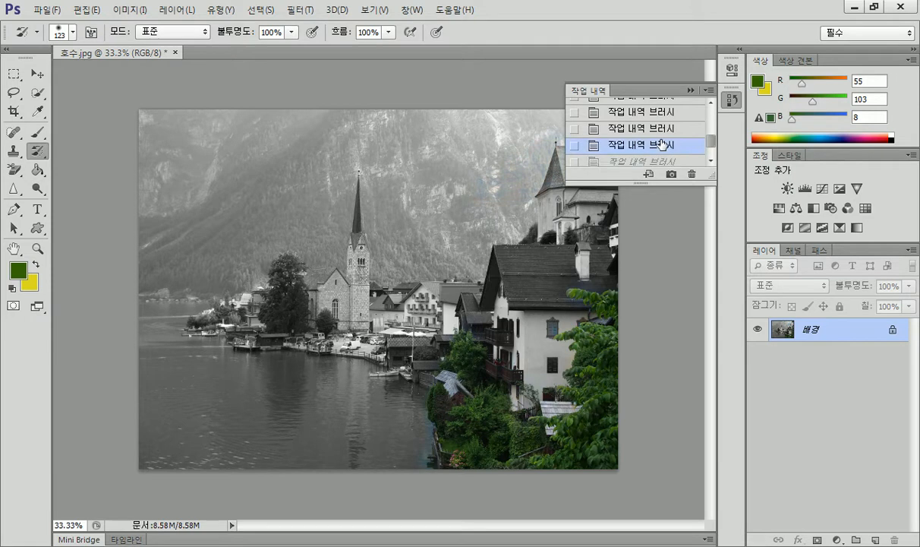
{"action": "left_click", "coordinate": [690, 90]}
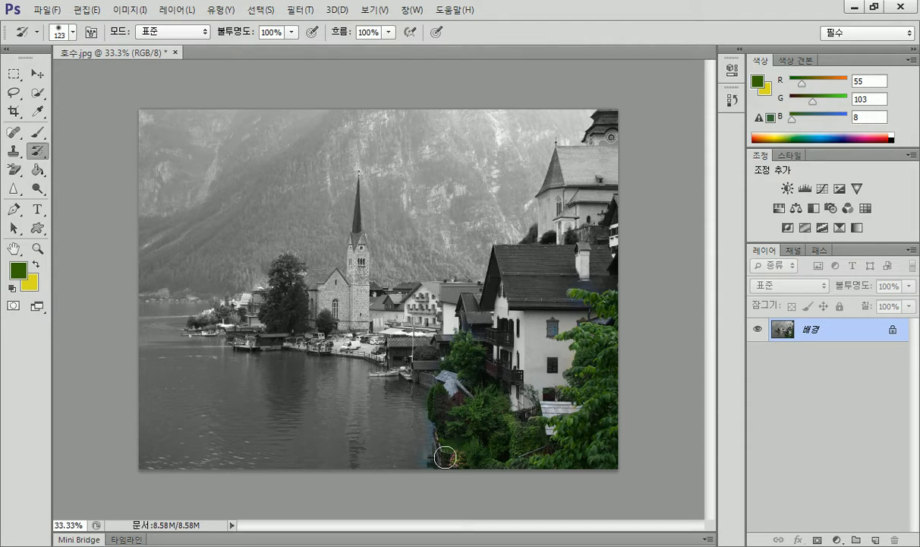
Try restoring the lake water's colour with the History Brush, and go back several brush states in the history
{"action": "mouse_move", "coordinate": [314, 422]}
{"action": "left_mouse_down"}
{"action": "mouse_move", "coordinate": [261, 435]}
{"action": "mouse_move", "coordinate": [365, 429]}
{"action": "left_mouse_up"}
{"action": "left_click", "coordinate": [732, 99]}
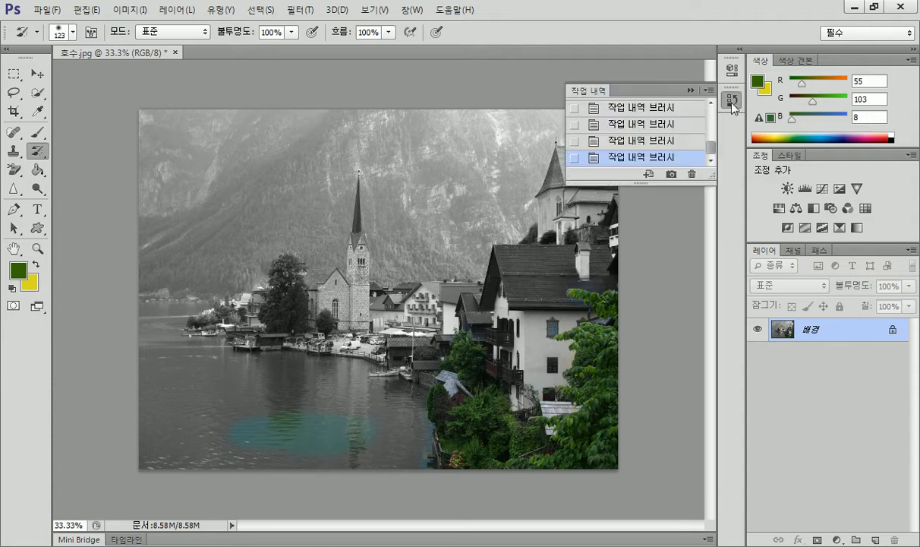
{"action": "left_click", "coordinate": [645, 125]}
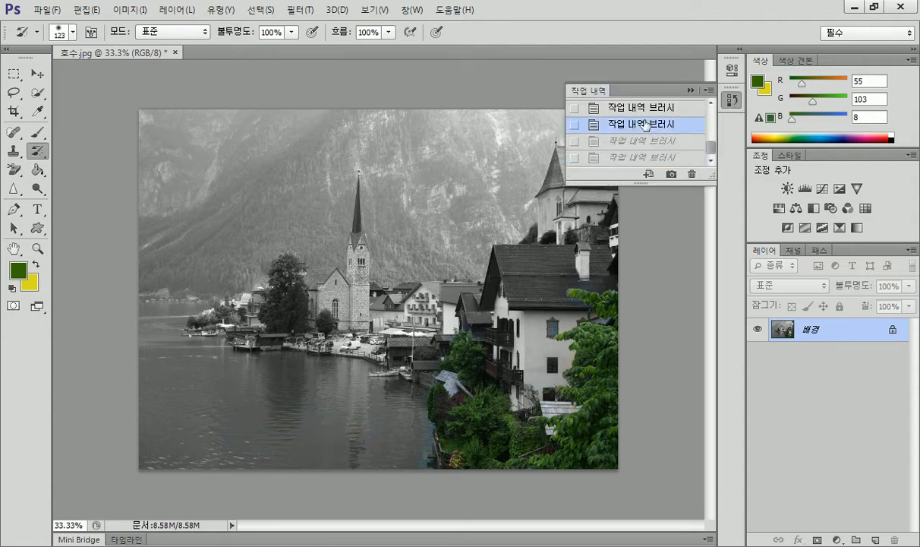
{"action": "left_click", "coordinate": [643, 110]}
{"action": "scroll", "coordinate": [659, 106], "scroll_direction": "up", "scroll_amount": 2}
{"action": "scroll", "coordinate": [646, 111], "scroll_direction": "down", "scroll_amount": 2}
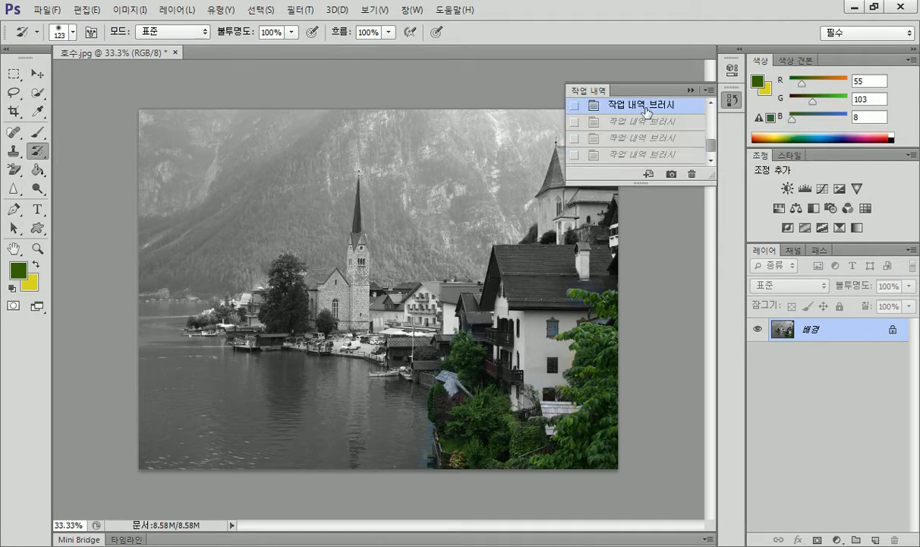
{"action": "left_click", "coordinate": [644, 124]}
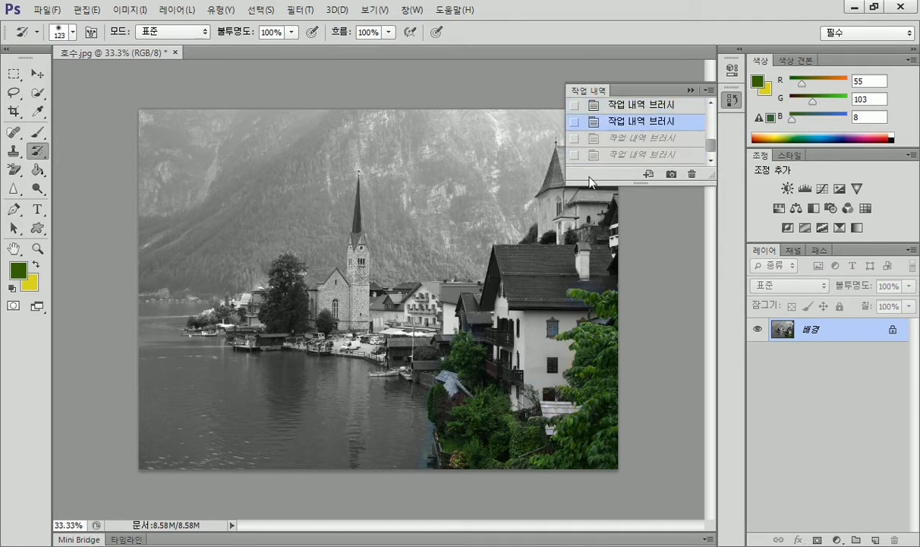
{"action": "left_click", "coordinate": [710, 103]}
{"action": "left_click", "coordinate": [649, 110]}
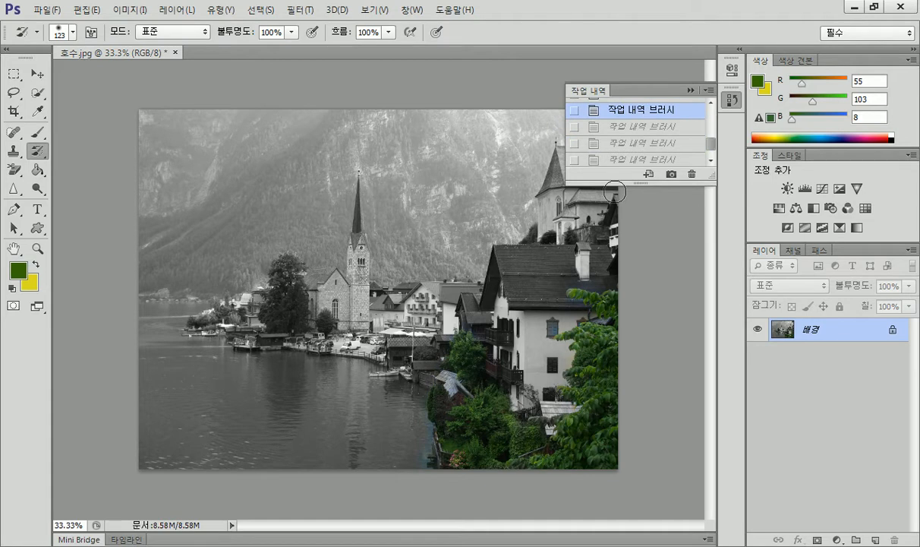
Repaint the garden at the water's edge and the small shed in their original colours, working close up
{"action": "left_click", "coordinate": [462, 455]}
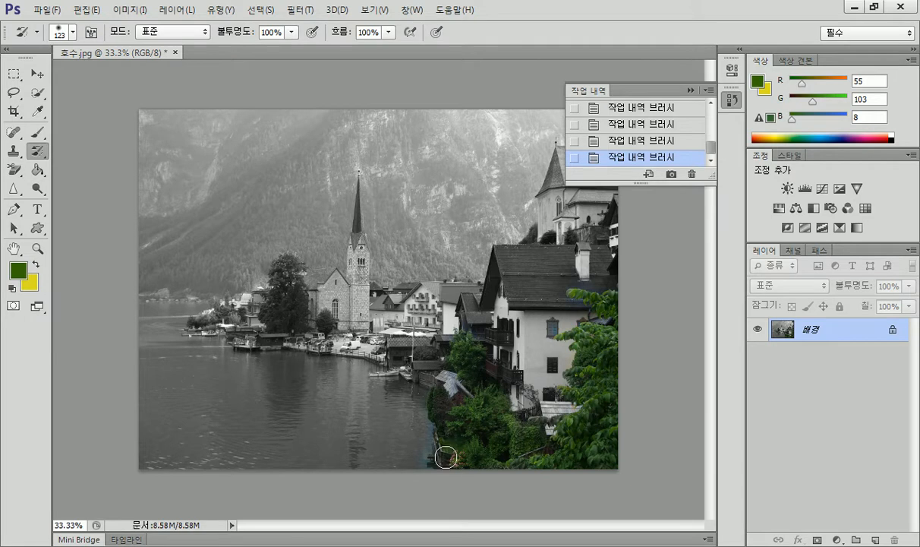
{"action": "left_click", "coordinate": [691, 90]}
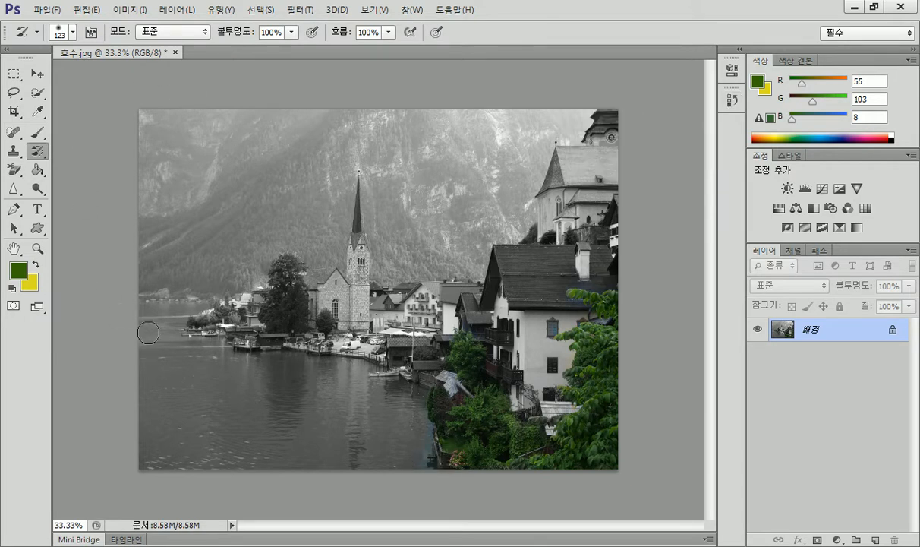
{"action": "scroll", "coordinate": [400, 379], "scroll_direction": "up", "scroll_amount": 4}
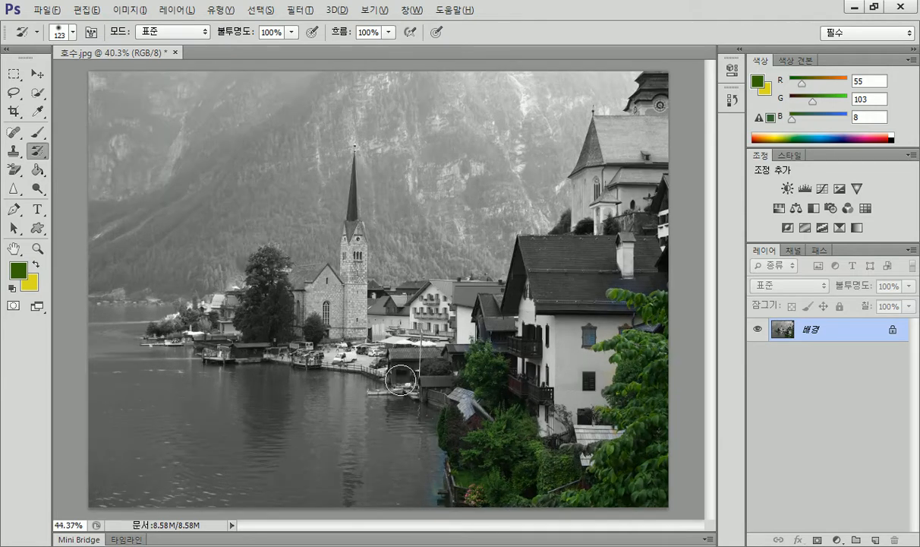
{"action": "key", "text": "alt"}
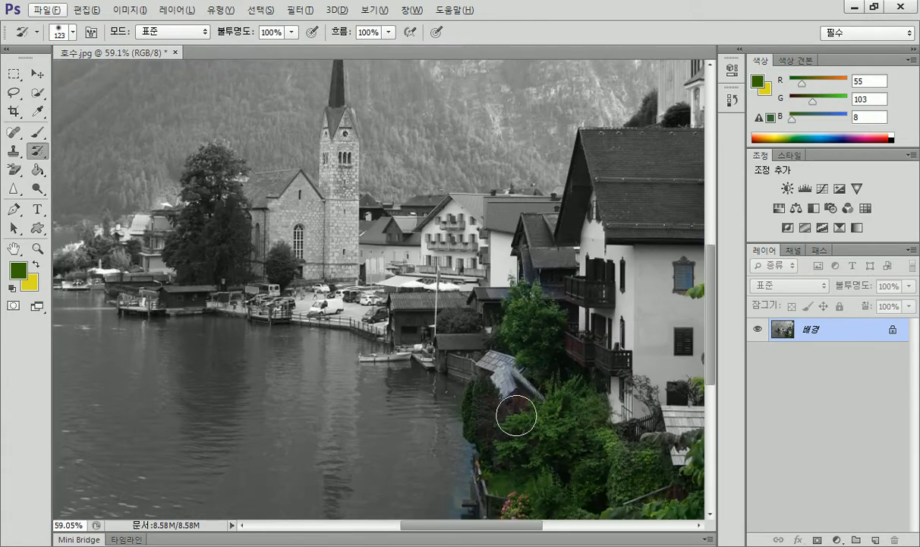
{"action": "scroll", "coordinate": [456, 402], "scroll_direction": "down", "scroll_amount": 5}
{"action": "mouse_move", "coordinate": [504, 397]}
{"action": "left_mouse_down"}
{"action": "mouse_move", "coordinate": [482, 376]}
{"action": "mouse_move", "coordinate": [477, 402]}
{"action": "mouse_move", "coordinate": [484, 298]}
{"action": "mouse_move", "coordinate": [513, 385]}
{"action": "mouse_move", "coordinate": [496, 344]}
{"action": "mouse_move", "coordinate": [493, 385]}
{"action": "left_mouse_up"}
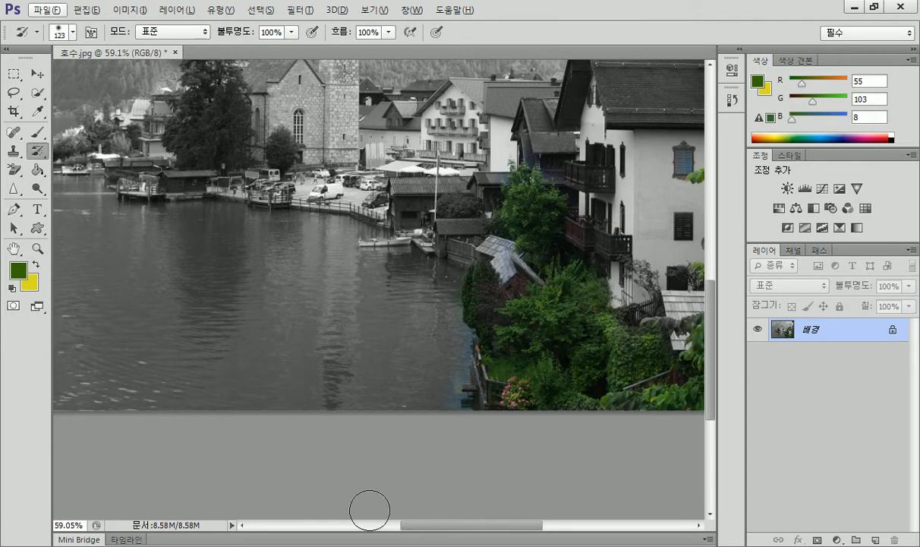
Restore the original colours of the white house's facade, shutters and balconies with the History Brush
{"action": "mouse_move", "coordinate": [423, 524]}
{"action": "left_mouse_down"}
{"action": "mouse_move", "coordinate": [544, 526]}
{"action": "mouse_move", "coordinate": [475, 522]}
{"action": "left_mouse_up"}
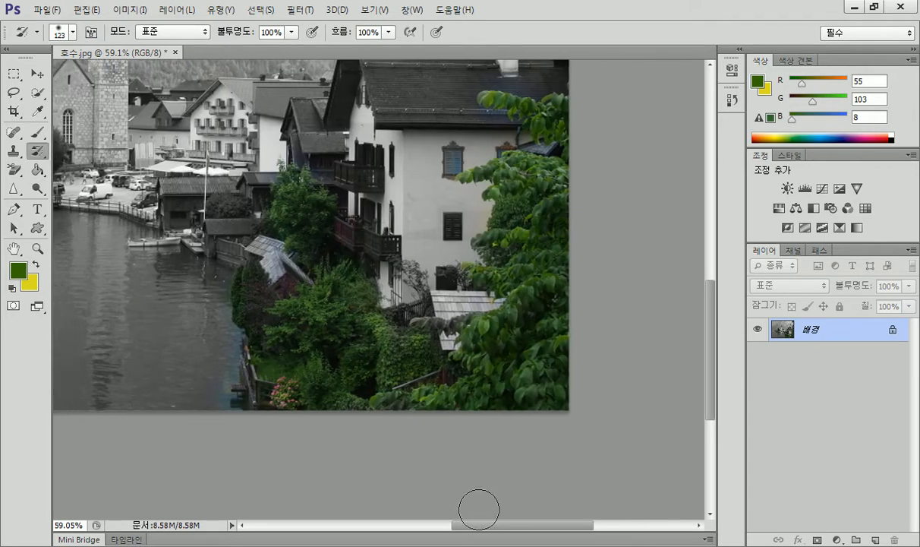
{"action": "mouse_move", "coordinate": [444, 277]}
{"action": "left_mouse_down"}
{"action": "mouse_move", "coordinate": [455, 262]}
{"action": "mouse_move", "coordinate": [376, 256]}
{"action": "mouse_move", "coordinate": [407, 276]}
{"action": "mouse_move", "coordinate": [417, 232]}
{"action": "mouse_move", "coordinate": [416, 300]}
{"action": "mouse_move", "coordinate": [422, 278]}
{"action": "left_mouse_up"}
{"action": "mouse_move", "coordinate": [421, 190]}
{"action": "left_mouse_down"}
{"action": "mouse_move", "coordinate": [416, 229]}
{"action": "mouse_move", "coordinate": [421, 169]}
{"action": "mouse_move", "coordinate": [425, 252]}
{"action": "mouse_move", "coordinate": [444, 161]}
{"action": "mouse_move", "coordinate": [449, 260]}
{"action": "mouse_move", "coordinate": [449, 220]}
{"action": "mouse_move", "coordinate": [511, 299]}
{"action": "mouse_move", "coordinate": [434, 296]}
{"action": "mouse_move", "coordinate": [409, 257]}
{"action": "mouse_move", "coordinate": [381, 238]}
{"action": "mouse_move", "coordinate": [371, 258]}
{"action": "mouse_move", "coordinate": [390, 254]}
{"action": "mouse_move", "coordinate": [350, 242]}
{"action": "mouse_move", "coordinate": [394, 257]}
{"action": "mouse_move", "coordinate": [346, 229]}
{"action": "mouse_move", "coordinate": [371, 174]}
{"action": "mouse_move", "coordinate": [339, 165]}
{"action": "mouse_move", "coordinate": [377, 181]}
{"action": "mouse_move", "coordinate": [357, 171]}
{"action": "mouse_move", "coordinate": [365, 153]}
{"action": "mouse_move", "coordinate": [364, 163]}
{"action": "mouse_move", "coordinate": [365, 155]}
{"action": "mouse_move", "coordinate": [384, 177]}
{"action": "mouse_move", "coordinate": [365, 132]}
{"action": "mouse_move", "coordinate": [363, 166]}
{"action": "mouse_move", "coordinate": [344, 175]}
{"action": "mouse_move", "coordinate": [385, 264]}
{"action": "mouse_move", "coordinate": [411, 222]}
{"action": "left_mouse_up"}
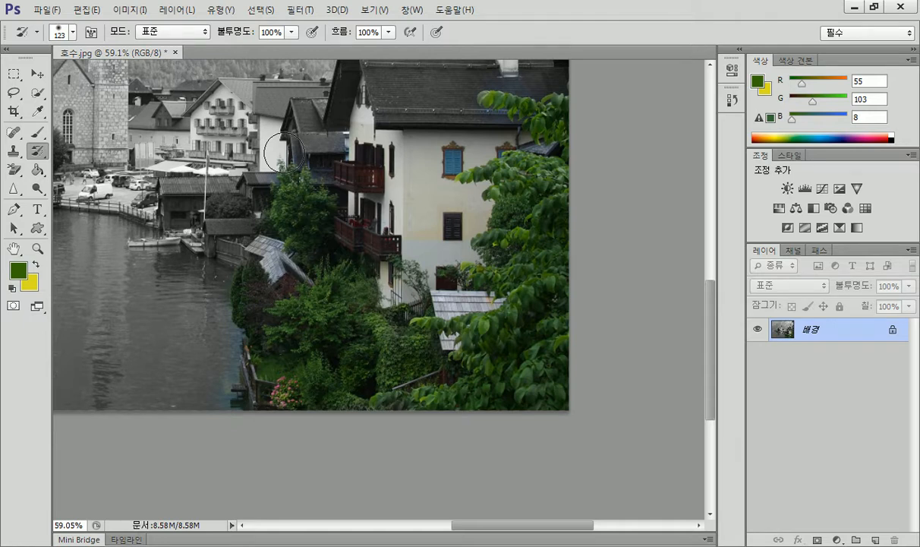
Set the History Brush size to 319 px
{"action": "left_click", "coordinate": [65, 37]}
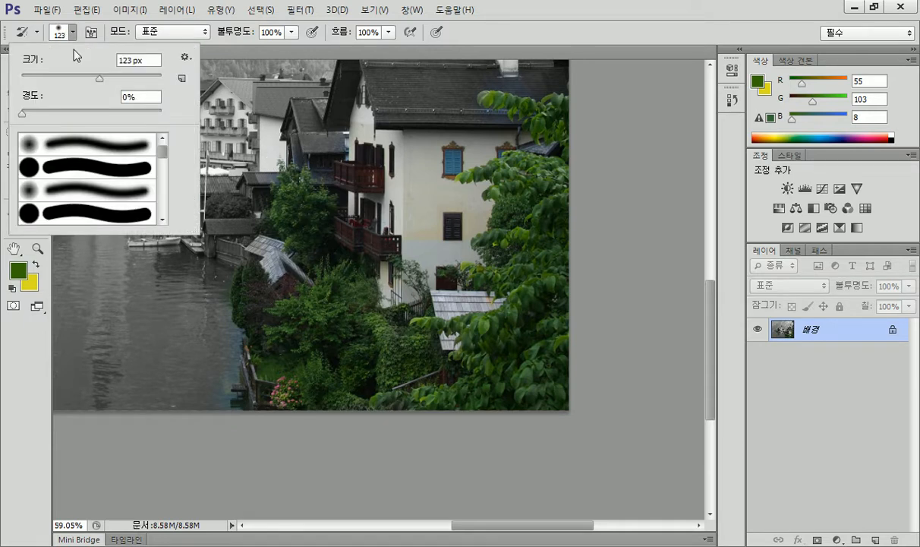
{"action": "left_click", "coordinate": [134, 59]}
{"action": "type", "text": "319"}
{"action": "key", "text": "Return"}
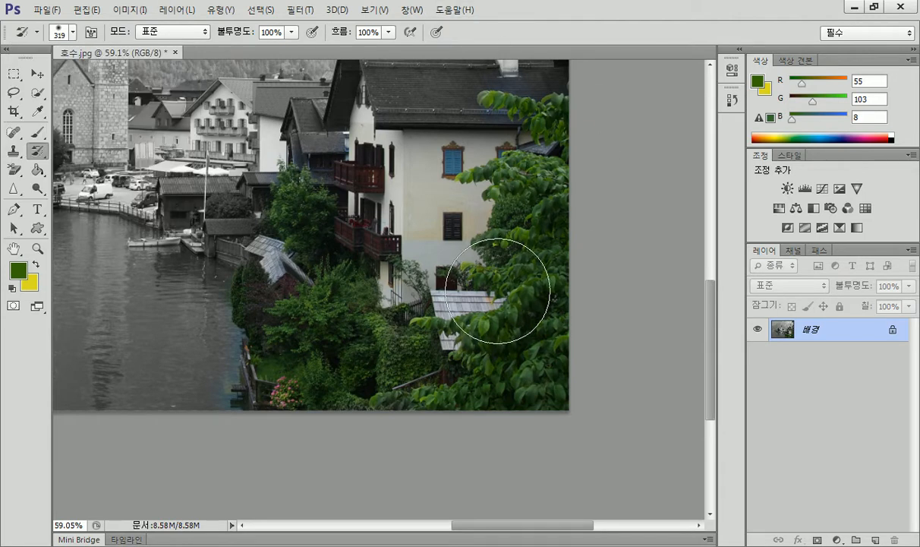
Desaturate the recoloured photo, and restore the tree, garden and nearby water with the larger History Brush
{"action": "left_click", "coordinate": [129, 11]}
{"action": "mouse_move", "coordinate": [163, 45]}
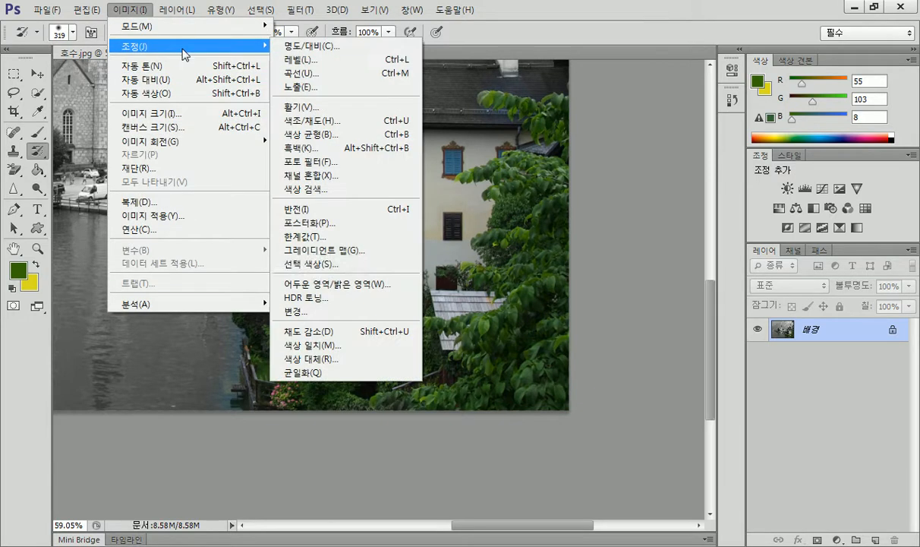
{"action": "left_click", "coordinate": [292, 315]}
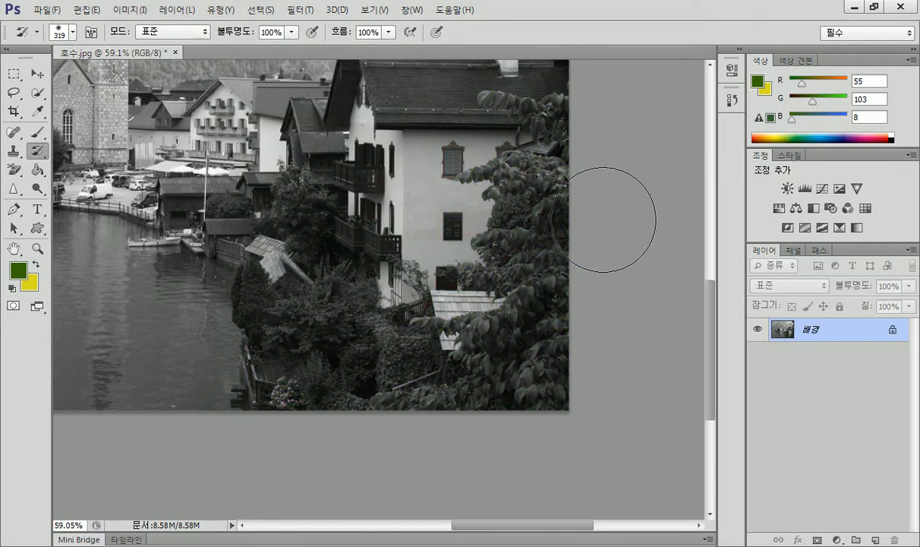
{"action": "mouse_move", "coordinate": [534, 381]}
{"action": "left_mouse_down"}
{"action": "mouse_move", "coordinate": [535, 190]}
{"action": "mouse_move", "coordinate": [553, 114]}
{"action": "left_mouse_up"}
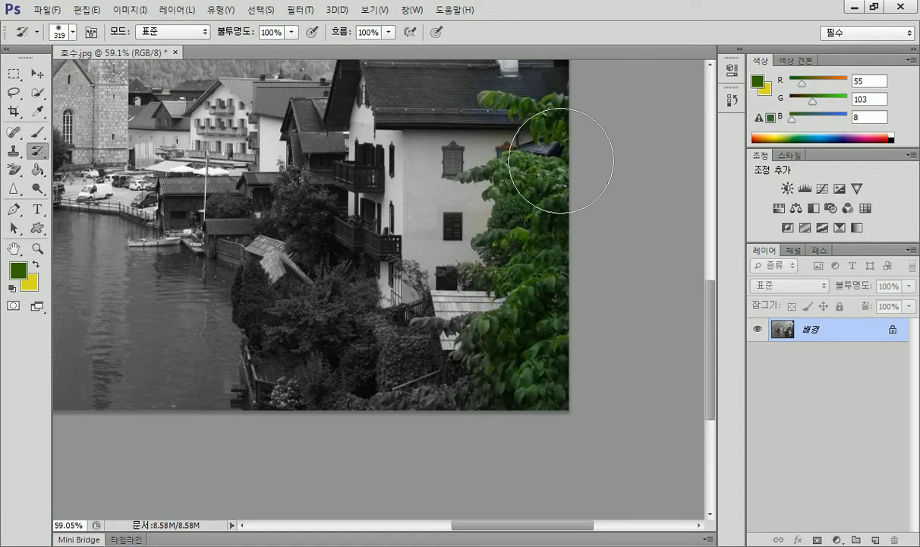
{"action": "mouse_move", "coordinate": [498, 381]}
{"action": "left_mouse_down"}
{"action": "mouse_move", "coordinate": [359, 377]}
{"action": "mouse_move", "coordinate": [351, 295]}
{"action": "mouse_move", "coordinate": [400, 296]}
{"action": "mouse_move", "coordinate": [401, 307]}
{"action": "mouse_move", "coordinate": [306, 366]}
{"action": "mouse_move", "coordinate": [301, 289]}
{"action": "mouse_move", "coordinate": [292, 281]}
{"action": "mouse_move", "coordinate": [299, 388]}
{"action": "mouse_move", "coordinate": [316, 325]}
{"action": "mouse_move", "coordinate": [340, 290]}
{"action": "mouse_move", "coordinate": [316, 180]}
{"action": "mouse_move", "coordinate": [307, 241]}
{"action": "mouse_move", "coordinate": [315, 223]}
{"action": "mouse_move", "coordinate": [495, 254]}
{"action": "mouse_move", "coordinate": [515, 267]}
{"action": "mouse_move", "coordinate": [514, 281]}
{"action": "mouse_move", "coordinate": [410, 301]}
{"action": "mouse_move", "coordinate": [283, 365]}
{"action": "mouse_move", "coordinate": [247, 399]}
{"action": "mouse_move", "coordinate": [226, 397]}
{"action": "mouse_move", "coordinate": [213, 363]}
{"action": "mouse_move", "coordinate": [202, 299]}
{"action": "mouse_move", "coordinate": [213, 255]}
{"action": "mouse_move", "coordinate": [217, 302]}
{"action": "mouse_move", "coordinate": [271, 377]}
{"action": "mouse_move", "coordinate": [381, 391]}
{"action": "mouse_move", "coordinate": [382, 345]}
{"action": "mouse_move", "coordinate": [366, 352]}
{"action": "mouse_move", "coordinate": [214, 331]}
{"action": "mouse_move", "coordinate": [300, 375]}
{"action": "mouse_move", "coordinate": [327, 358]}
{"action": "left_mouse_up"}
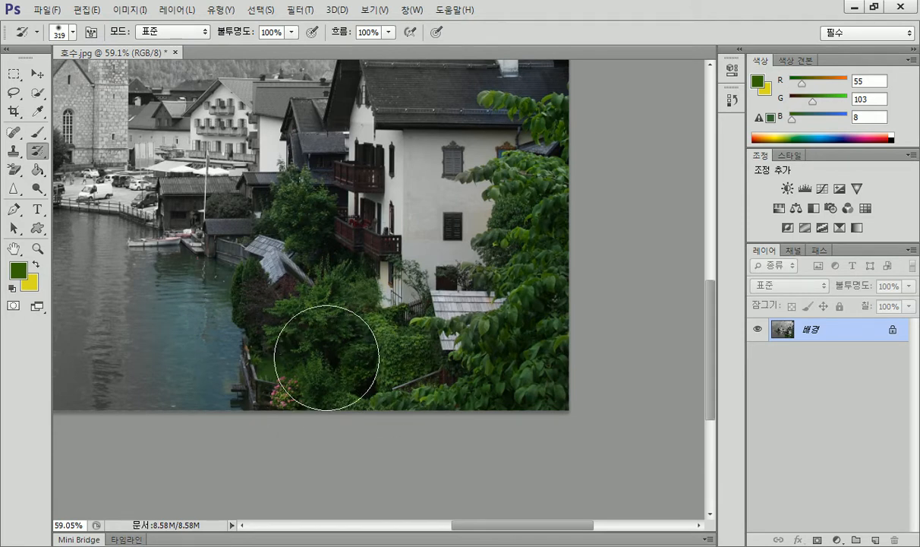
Desaturate the lake photo again and restore the green foliage at its far edge with the History Brush
{"action": "left_click", "coordinate": [129, 10]}
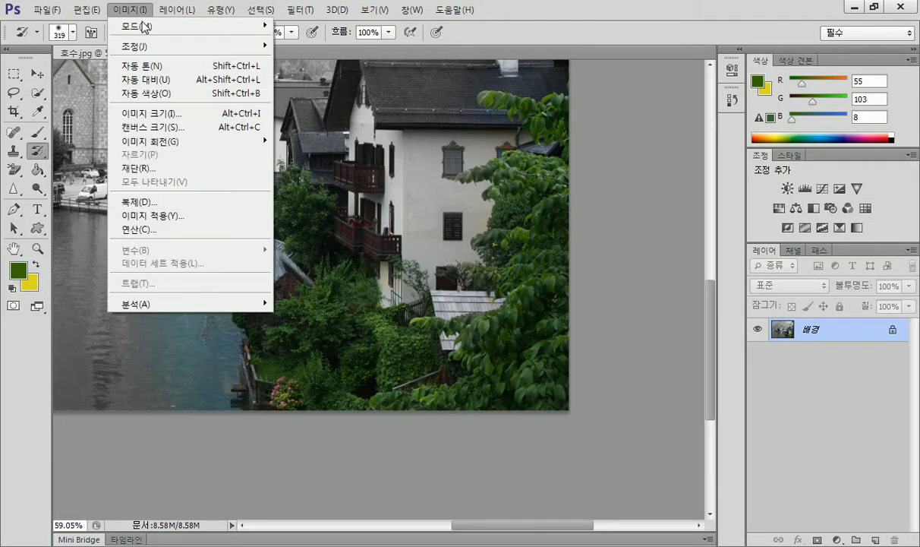
{"action": "mouse_move", "coordinate": [131, 46]}
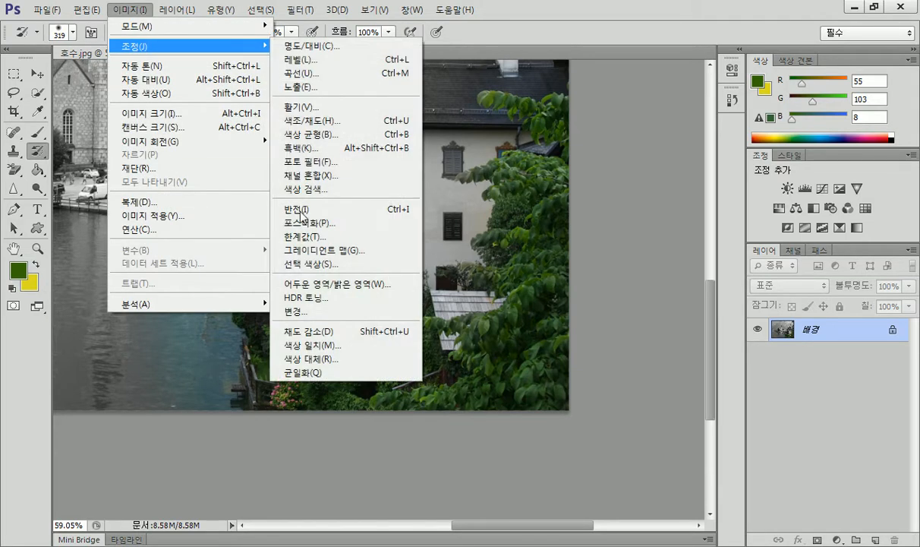
{"action": "left_click", "coordinate": [297, 339]}
{"action": "mouse_move", "coordinate": [542, 379]}
{"action": "left_mouse_down"}
{"action": "mouse_move", "coordinate": [564, 321]}
{"action": "mouse_move", "coordinate": [568, 199]}
{"action": "mouse_move", "coordinate": [595, 157]}
{"action": "mouse_move", "coordinate": [564, 218]}
{"action": "mouse_move", "coordinate": [558, 312]}
{"action": "mouse_move", "coordinate": [512, 286]}
{"action": "mouse_move", "coordinate": [434, 214]}
{"action": "mouse_move", "coordinate": [487, 244]}
{"action": "mouse_move", "coordinate": [524, 293]}
{"action": "mouse_move", "coordinate": [524, 261]}
{"action": "left_mouse_up"}
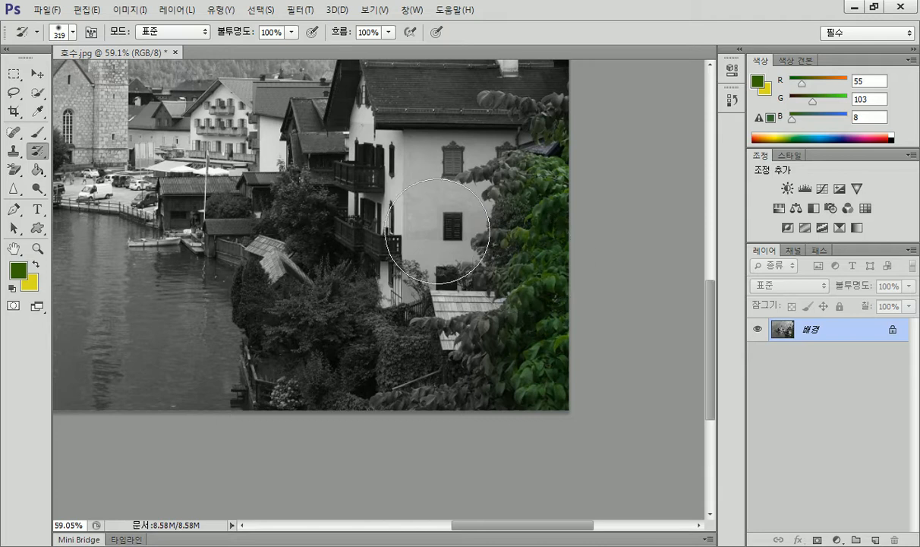
Set the History Brush size to 86 px and restore the colour of the garden shrubs and the tree beside the balconies
{"action": "left_click", "coordinate": [68, 34]}
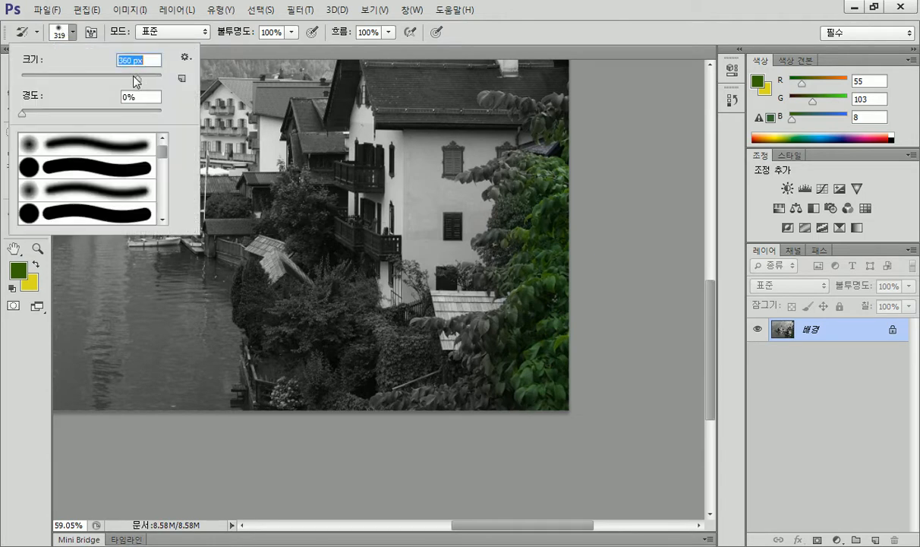
{"action": "left_click_drag", "start_coordinate": [69, 77], "coordinate": [76, 76]}
{"action": "left_click", "coordinate": [345, 290]}
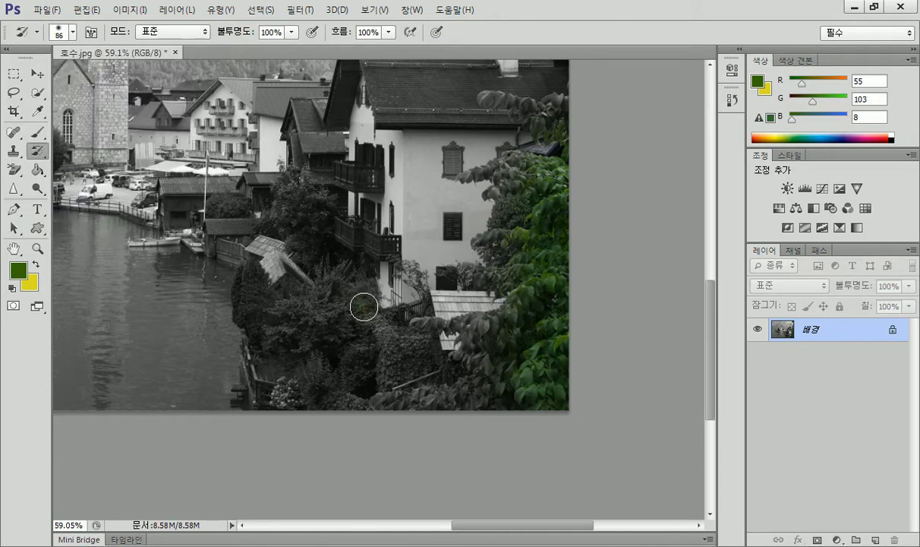
{"action": "mouse_move", "coordinate": [308, 283]}
{"action": "left_mouse_down"}
{"action": "mouse_move", "coordinate": [341, 303]}
{"action": "mouse_move", "coordinate": [359, 299]}
{"action": "left_mouse_up"}
{"action": "mouse_move", "coordinate": [308, 194]}
{"action": "left_mouse_down"}
{"action": "mouse_move", "coordinate": [267, 147]}
{"action": "mouse_move", "coordinate": [278, 171]}
{"action": "left_mouse_up"}
Reduce the History Brush to 20 px and restore the green of the balcony-side tree out to its tip and edges
{"action": "scroll", "coordinate": [283, 201], "scroll_direction": "up", "scroll_amount": 3}
{"action": "scroll", "coordinate": [286, 200], "scroll_direction": "up", "scroll_amount": 1}
{"action": "scroll", "coordinate": [258, 163], "scroll_direction": "up", "scroll_amount": 1}
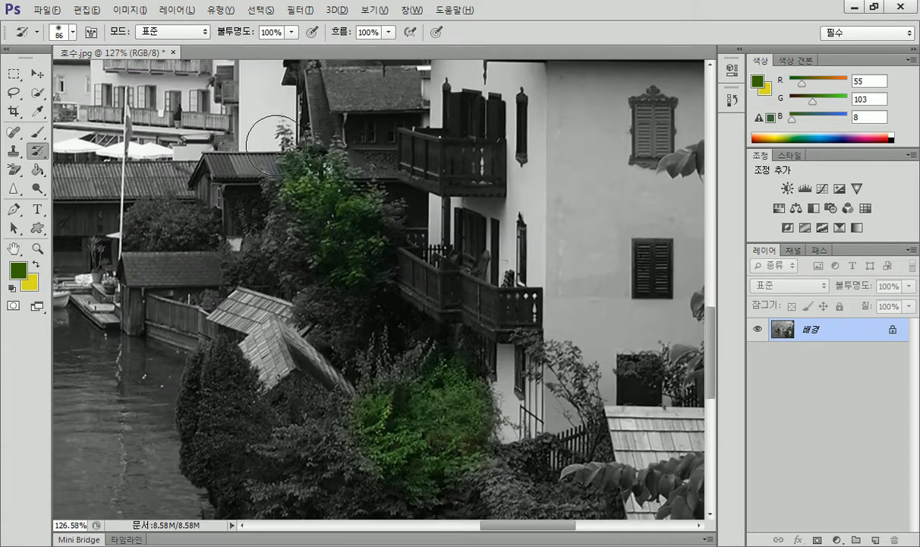
{"action": "scroll", "coordinate": [285, 143], "scroll_direction": "up", "scroll_amount": 2}
{"action": "scroll", "coordinate": [288, 157], "scroll_direction": "down", "scroll_amount": 1}
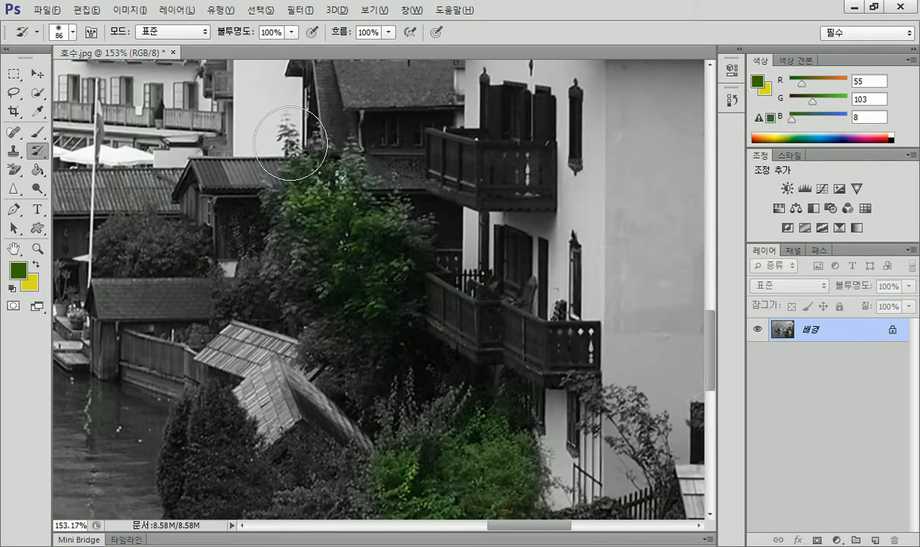
{"action": "key", "text": "alt"}
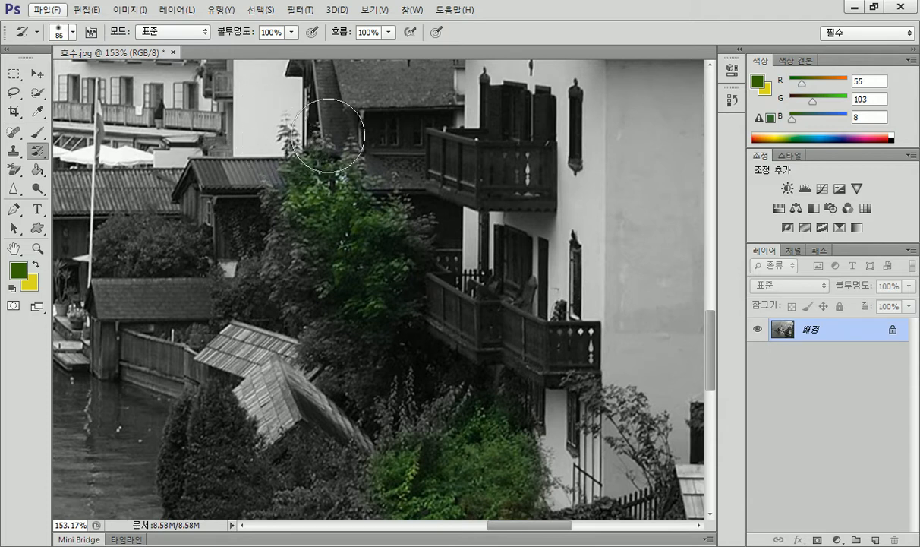
{"action": "left_click", "coordinate": [72, 32]}
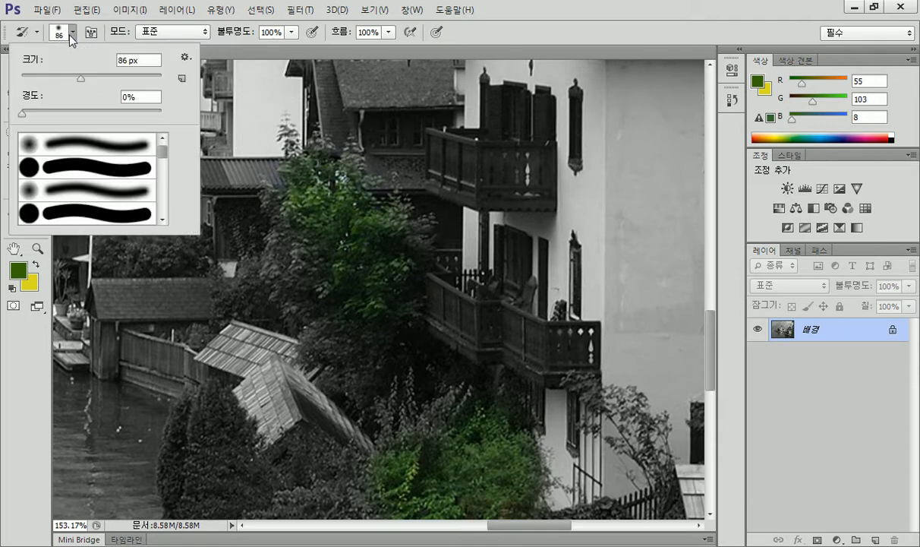
{"action": "left_click_drag", "start_coordinate": [77, 75], "coordinate": [34, 79]}
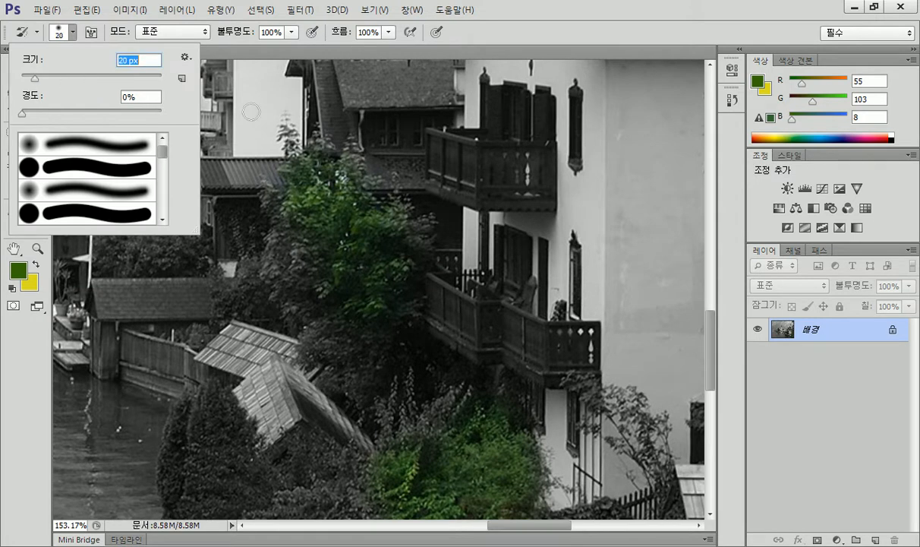
{"action": "left_click", "coordinate": [287, 133]}
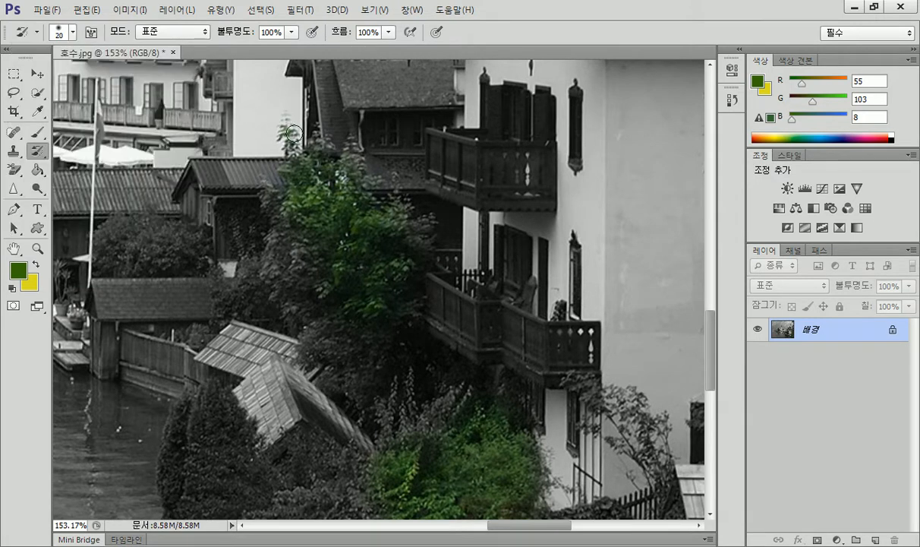
{"action": "mouse_move", "coordinate": [292, 155]}
{"action": "left_mouse_down"}
{"action": "mouse_move", "coordinate": [284, 117]}
{"action": "mouse_move", "coordinate": [297, 163]}
{"action": "mouse_move", "coordinate": [318, 144]}
{"action": "mouse_move", "coordinate": [327, 170]}
{"action": "mouse_move", "coordinate": [313, 130]}
{"action": "mouse_move", "coordinate": [312, 160]}
{"action": "mouse_move", "coordinate": [326, 144]}
{"action": "mouse_move", "coordinate": [340, 158]}
{"action": "mouse_move", "coordinate": [346, 148]}
{"action": "mouse_move", "coordinate": [348, 193]}
{"action": "mouse_move", "coordinate": [360, 141]}
{"action": "mouse_move", "coordinate": [346, 175]}
{"action": "mouse_move", "coordinate": [375, 192]}
{"action": "mouse_move", "coordinate": [389, 180]}
{"action": "mouse_move", "coordinate": [402, 217]}
{"action": "mouse_move", "coordinate": [429, 223]}
{"action": "mouse_move", "coordinate": [416, 230]}
{"action": "mouse_move", "coordinate": [421, 256]}
{"action": "mouse_move", "coordinate": [431, 240]}
{"action": "mouse_move", "coordinate": [419, 265]}
{"action": "left_mouse_up"}
{"action": "mouse_move", "coordinate": [272, 201]}
{"action": "left_mouse_down"}
{"action": "mouse_move", "coordinate": [286, 234]}
{"action": "mouse_move", "coordinate": [276, 228]}
{"action": "mouse_move", "coordinate": [271, 271]}
{"action": "mouse_move", "coordinate": [252, 233]}
{"action": "mouse_move", "coordinate": [251, 273]}
{"action": "mouse_move", "coordinate": [235, 225]}
{"action": "mouse_move", "coordinate": [241, 290]}
{"action": "mouse_move", "coordinate": [222, 289]}
{"action": "mouse_move", "coordinate": [218, 277]}
{"action": "mouse_move", "coordinate": [233, 302]}
{"action": "mouse_move", "coordinate": [308, 282]}
{"action": "mouse_move", "coordinate": [266, 284]}
{"action": "mouse_move", "coordinate": [265, 247]}
{"action": "mouse_move", "coordinate": [236, 222]}
{"action": "mouse_move", "coordinate": [252, 254]}
{"action": "mouse_move", "coordinate": [251, 233]}
{"action": "mouse_move", "coordinate": [255, 240]}
{"action": "mouse_move", "coordinate": [267, 273]}
{"action": "mouse_move", "coordinate": [297, 244]}
{"action": "mouse_move", "coordinate": [280, 290]}
{"action": "mouse_move", "coordinate": [309, 218]}
{"action": "mouse_move", "coordinate": [288, 264]}
{"action": "mouse_move", "coordinate": [331, 249]}
{"action": "mouse_move", "coordinate": [294, 282]}
{"action": "mouse_move", "coordinate": [318, 285]}
{"action": "mouse_move", "coordinate": [300, 303]}
{"action": "mouse_move", "coordinate": [309, 283]}
{"action": "mouse_move", "coordinate": [280, 297]}
{"action": "mouse_move", "coordinate": [251, 268]}
{"action": "mouse_move", "coordinate": [227, 302]}
{"action": "mouse_move", "coordinate": [246, 277]}
{"action": "mouse_move", "coordinate": [245, 292]}
{"action": "mouse_move", "coordinate": [286, 290]}
{"action": "mouse_move", "coordinate": [376, 244]}
{"action": "left_mouse_up"}
Restore the green of the ivy-covered bushes beside the wooden fence with the small History Brush
{"action": "scroll", "coordinate": [448, 395], "scroll_direction": "down", "scroll_amount": 2}
{"action": "scroll", "coordinate": [456, 392], "scroll_direction": "down", "scroll_amount": 5}
{"action": "left_click_drag", "start_coordinate": [532, 429], "coordinate": [630, 455]}
{"action": "mouse_move", "coordinate": [534, 410]}
{"action": "left_mouse_down"}
{"action": "mouse_move", "coordinate": [602, 397]}
{"action": "mouse_move", "coordinate": [652, 376]}
{"action": "mouse_move", "coordinate": [644, 366]}
{"action": "mouse_move", "coordinate": [664, 452]}
{"action": "mouse_move", "coordinate": [649, 454]}
{"action": "mouse_move", "coordinate": [661, 475]}
{"action": "mouse_move", "coordinate": [643, 476]}
{"action": "mouse_move", "coordinate": [682, 494]}
{"action": "mouse_move", "coordinate": [619, 506]}
{"action": "mouse_move", "coordinate": [656, 455]}
{"action": "mouse_move", "coordinate": [690, 498]}
{"action": "mouse_move", "coordinate": [684, 445]}
{"action": "mouse_move", "coordinate": [691, 479]}
{"action": "left_mouse_up"}
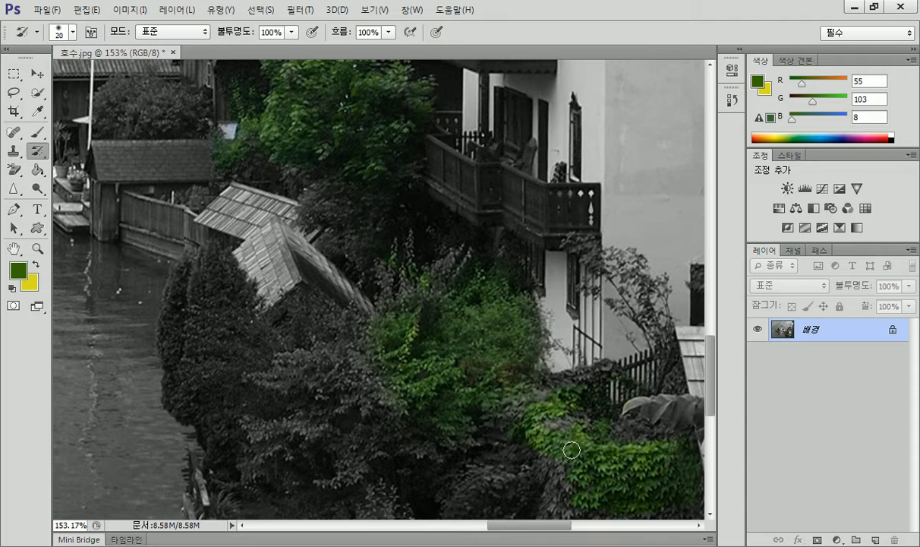
Close the lake photo without saving it and open 두오모.jpg from the 4장 folder
{"action": "left_click", "coordinate": [173, 52]}
{"action": "left_click", "coordinate": [476, 218]}
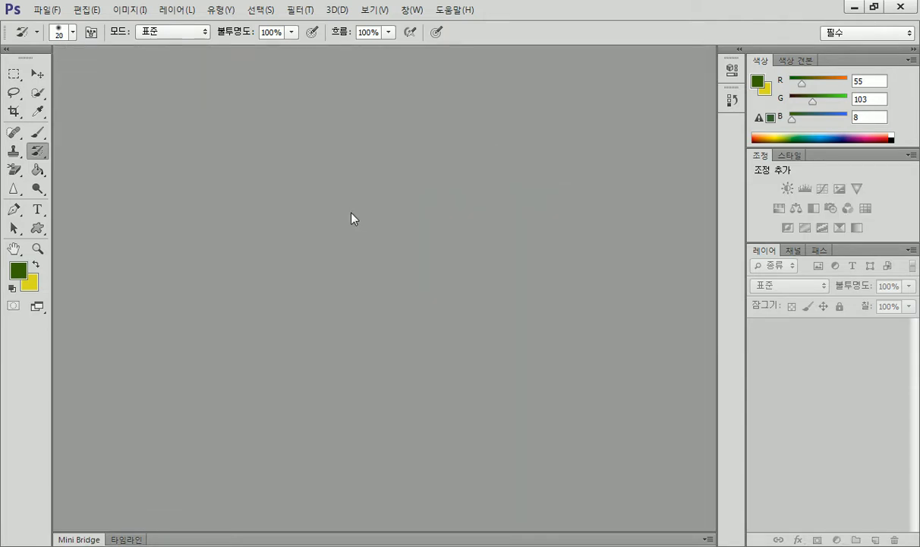
{"action": "double_click", "coordinate": [332, 201]}
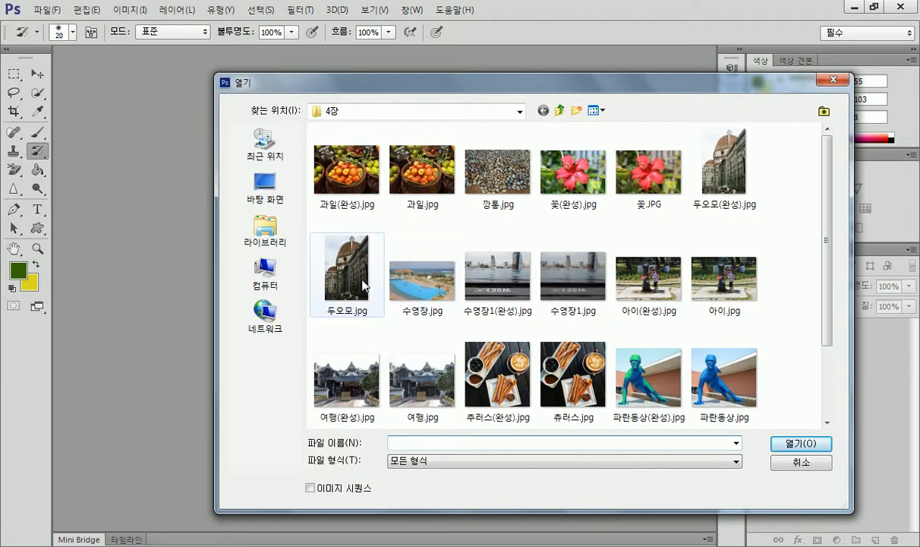
{"action": "double_click", "coordinate": [363, 285]}
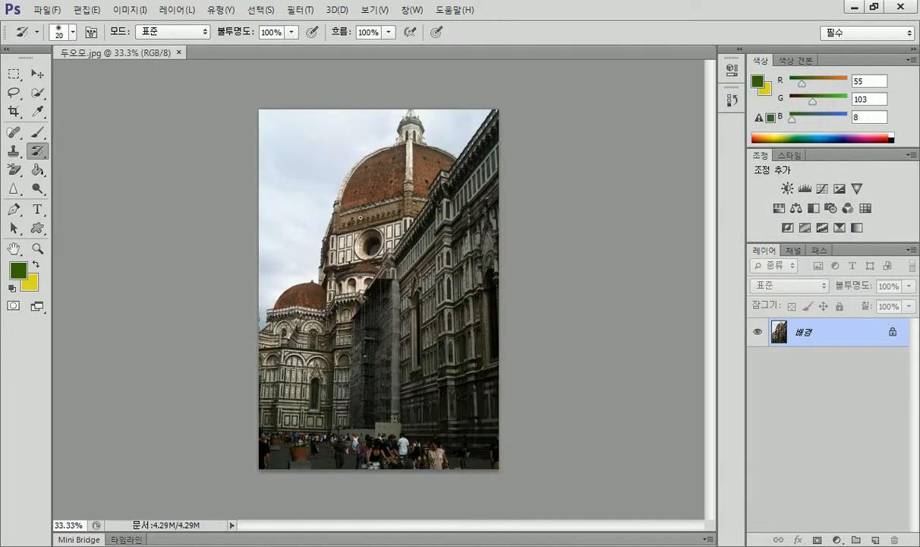
Switch to the 4장 folder in Windows Explorer and open 두오모(완성).jpg and 두오모.jpg side by side in the ALSee viewer
{"action": "key", "text": "alt+Tab"}
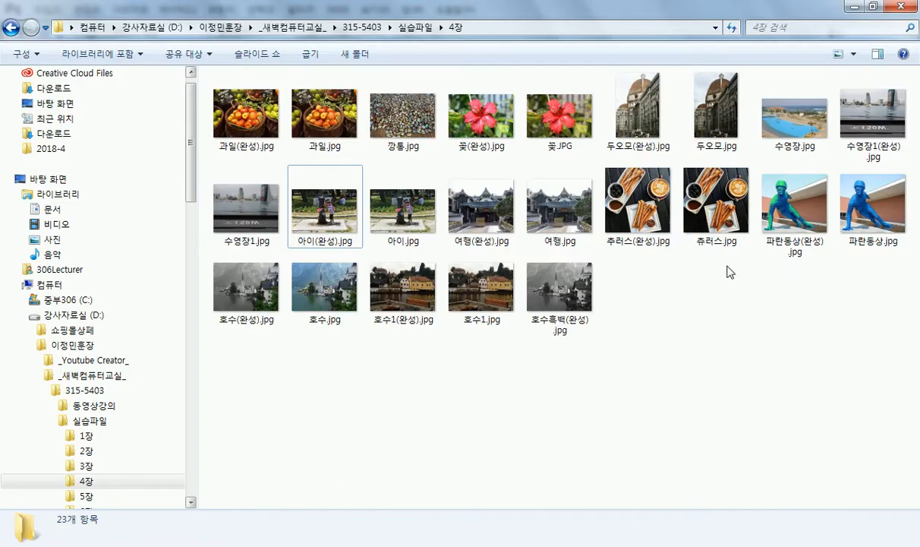
{"action": "left_click_drag", "start_coordinate": [670, 133], "coordinate": [363, 430]}
{"action": "key", "text": "Return"}
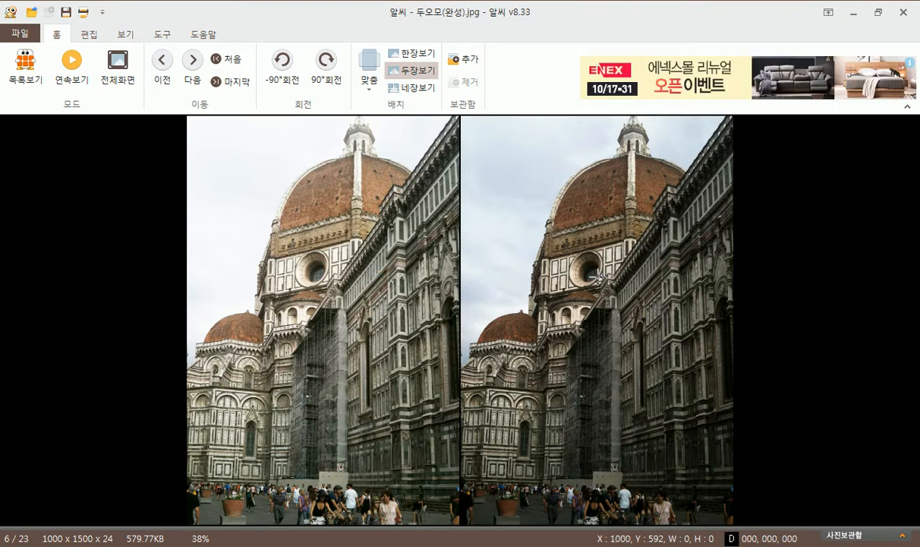
Magnify the dome area in both cathedral photos to compare the brightness of the finished and original versions
{"action": "left_click", "coordinate": [598, 279]}
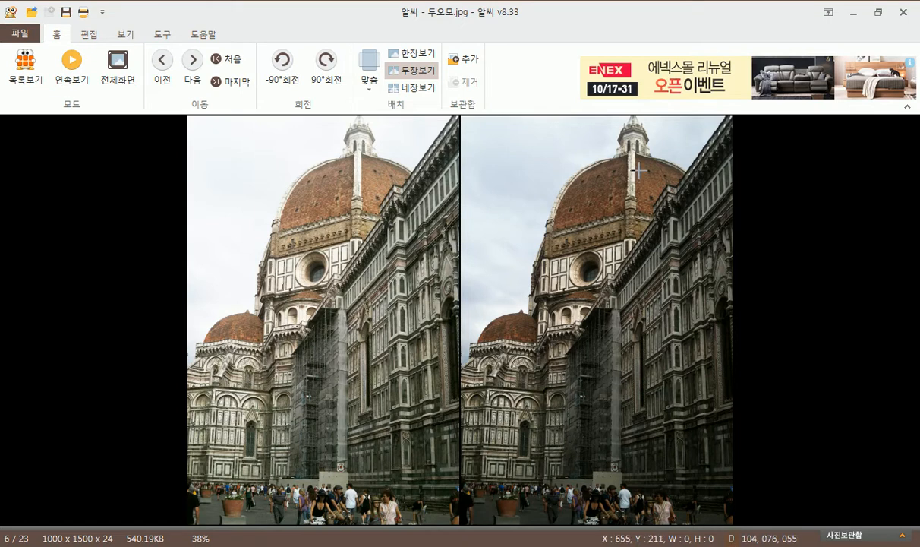
{"action": "left_click_drag", "start_coordinate": [614, 118], "coordinate": [539, 192]}
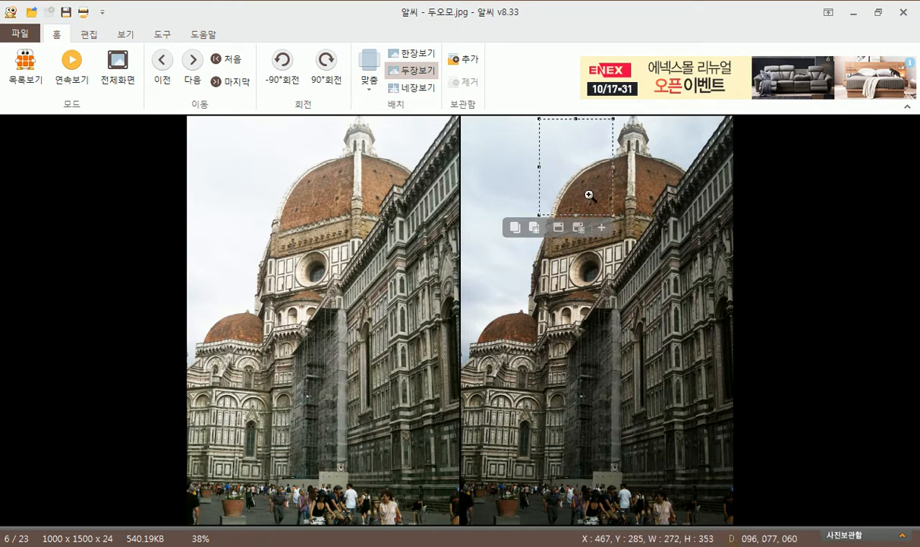
{"action": "left_click", "coordinate": [601, 227]}
{"action": "left_click_drag", "start_coordinate": [763, 341], "coordinate": [710, 273]}
{"action": "left_click_drag", "start_coordinate": [266, 168], "coordinate": [372, 367]}
{"action": "left_click", "coordinate": [328, 226]}
{"action": "left_click_drag", "start_coordinate": [641, 417], "coordinate": [630, 377]}
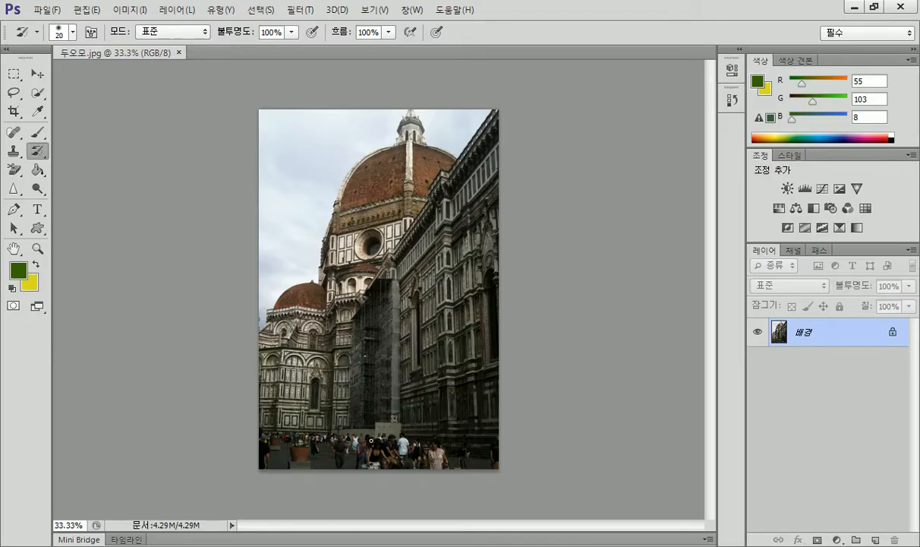
Brighten the cathedral photo in Photoshop with Brightness/Contrast, setting the brightness to 30
{"action": "left_click", "coordinate": [126, 11]}
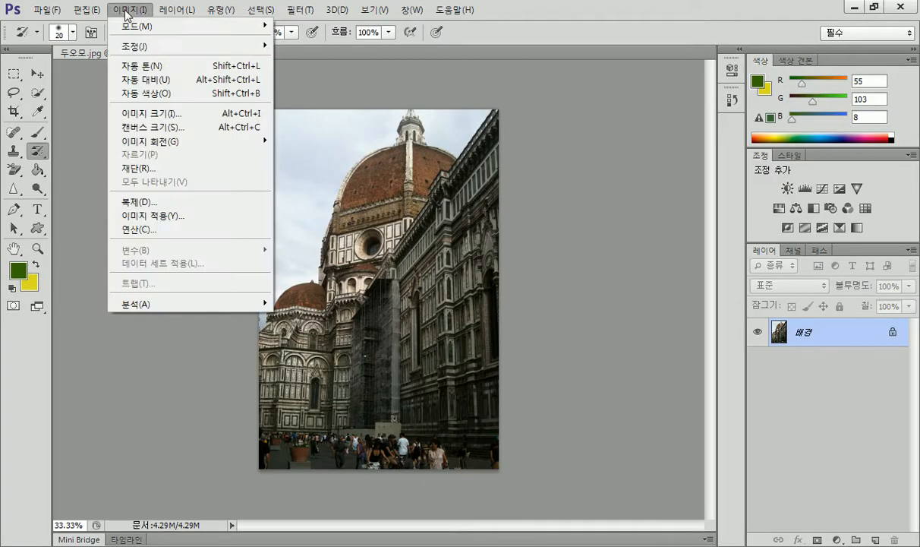
{"action": "mouse_move", "coordinate": [136, 49]}
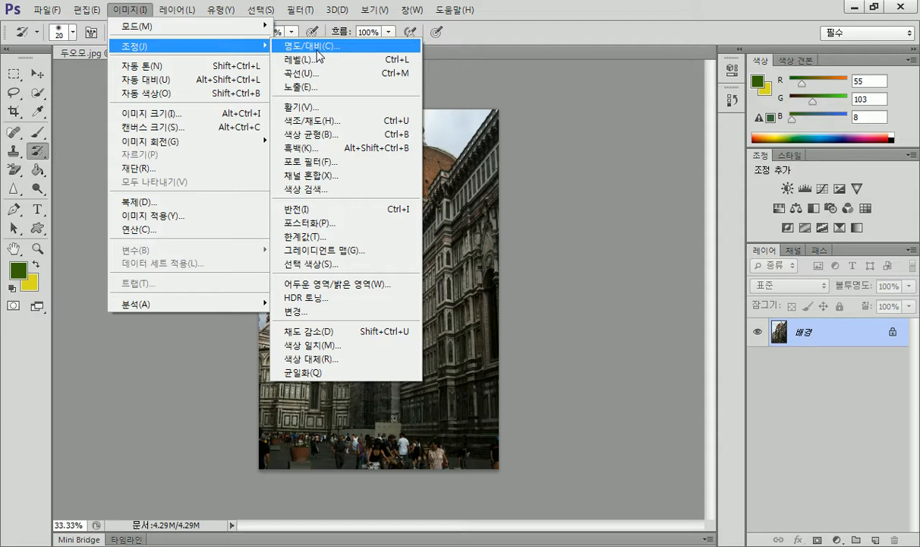
{"action": "left_click", "coordinate": [317, 50]}
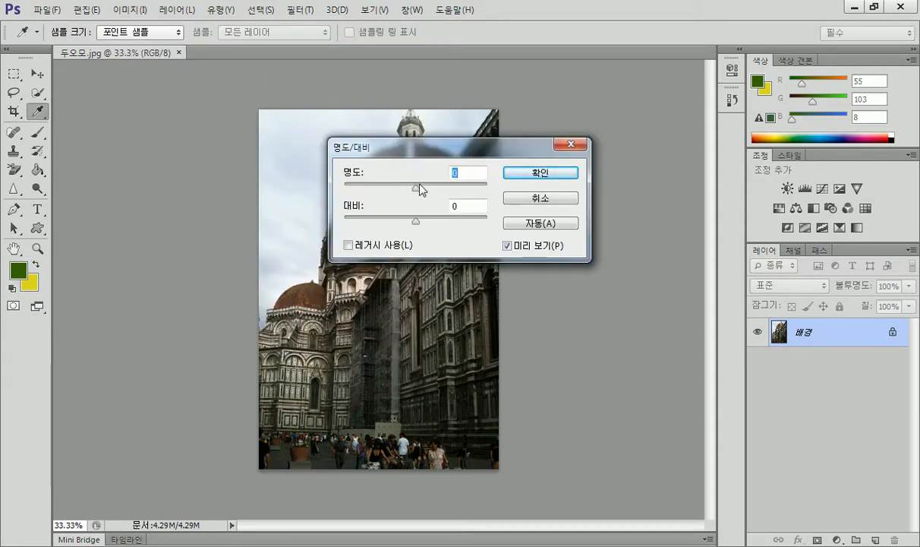
{"action": "mouse_move", "coordinate": [416, 187]}
{"action": "left_mouse_down"}
{"action": "mouse_move", "coordinate": [362, 188]}
{"action": "mouse_move", "coordinate": [486, 200]}
{"action": "mouse_move", "coordinate": [423, 196]}
{"action": "left_mouse_up"}
{"action": "left_click_drag", "start_coordinate": [439, 151], "coordinate": [530, 167]}
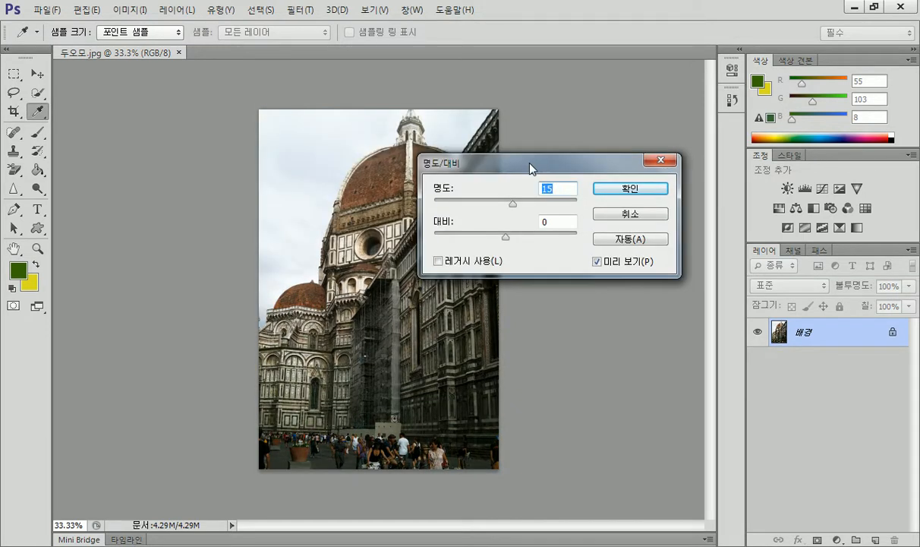
{"action": "left_click_drag", "start_coordinate": [530, 167], "coordinate": [641, 186]}
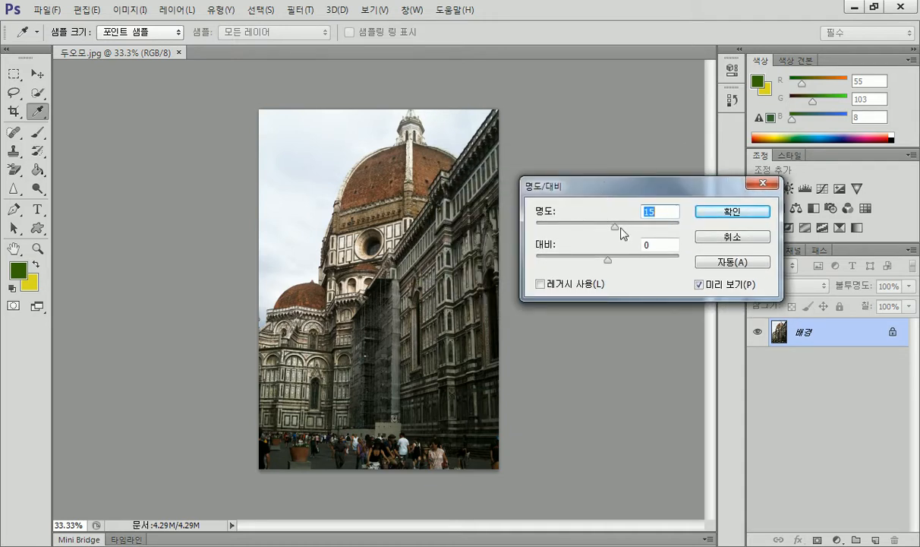
{"action": "mouse_move", "coordinate": [615, 226]}
{"action": "left_mouse_down"}
{"action": "mouse_move", "coordinate": [524, 228]}
{"action": "mouse_move", "coordinate": [674, 234]}
{"action": "mouse_move", "coordinate": [611, 235]}
{"action": "left_mouse_up"}
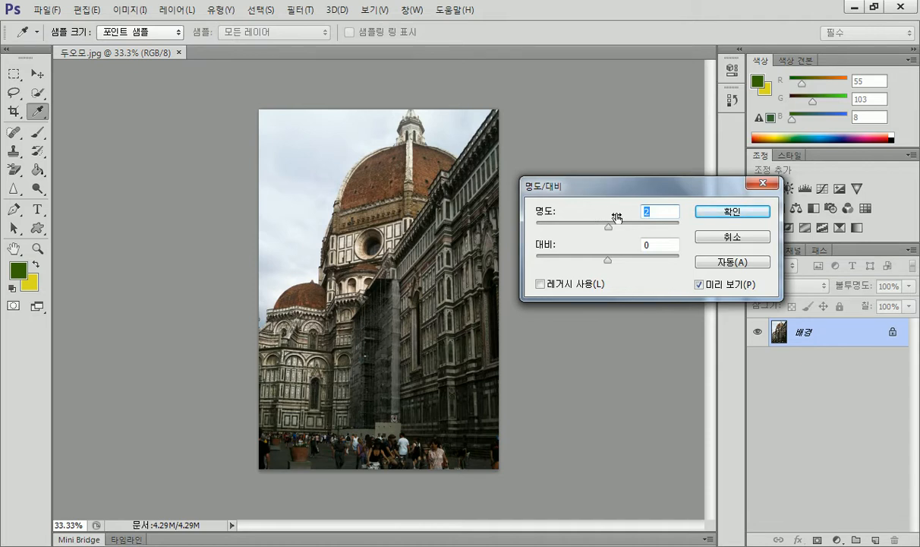
{"action": "left_click_drag", "start_coordinate": [609, 228], "coordinate": [622, 234]}
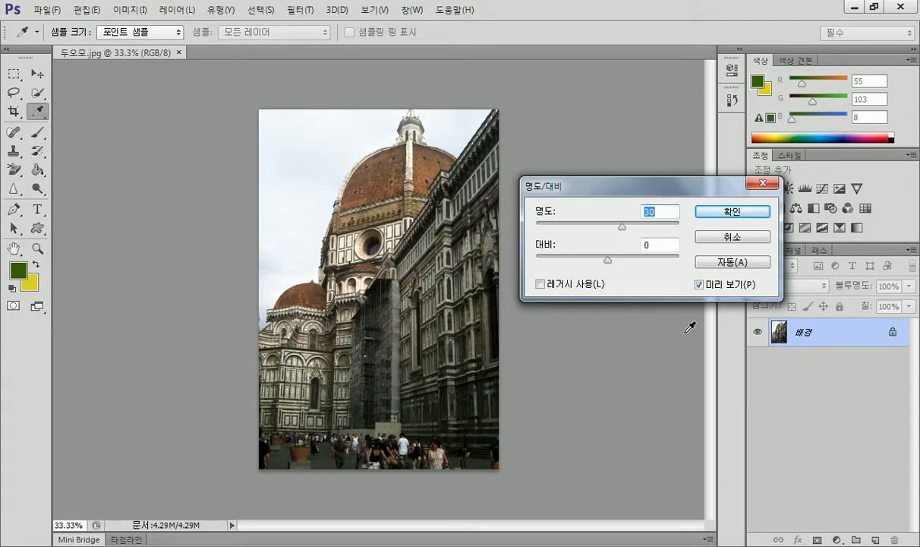
{"action": "left_click", "coordinate": [730, 211]}
{"action": "key", "text": "y"}
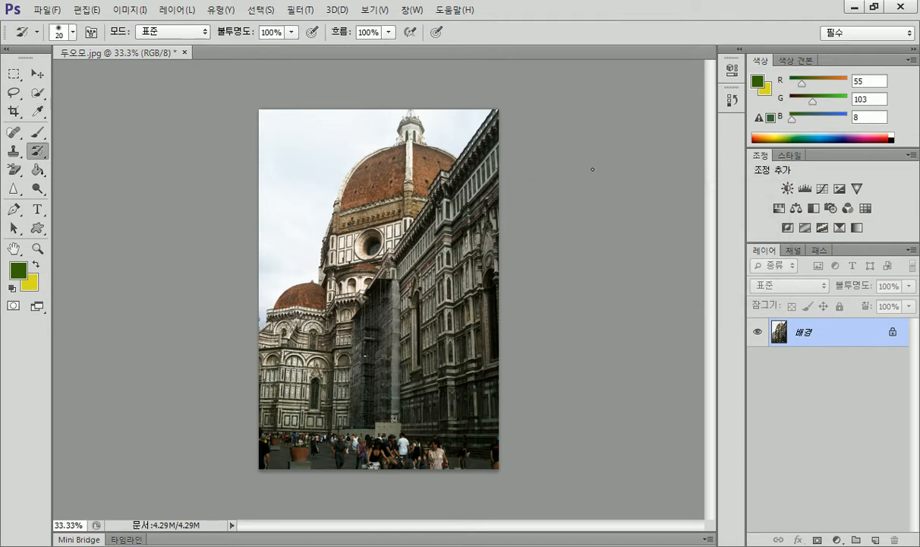
Compare the photo before and after the brightness adjustment by switching between its opened and adjusted history states
{"action": "left_click", "coordinate": [731, 100]}
{"action": "left_click", "coordinate": [616, 135]}
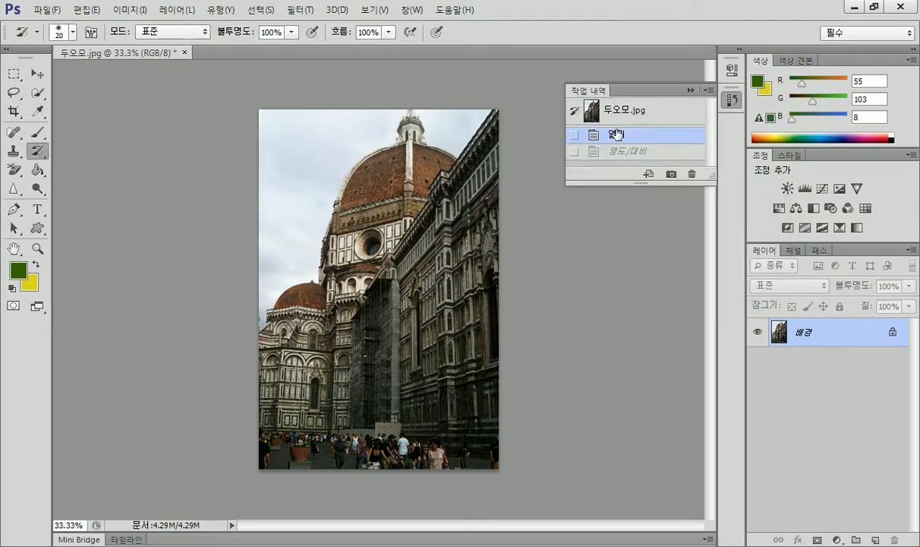
{"action": "left_click", "coordinate": [612, 151]}
{"action": "left_click", "coordinate": [615, 138]}
{"action": "left_click", "coordinate": [612, 151]}
{"action": "left_click", "coordinate": [614, 136]}
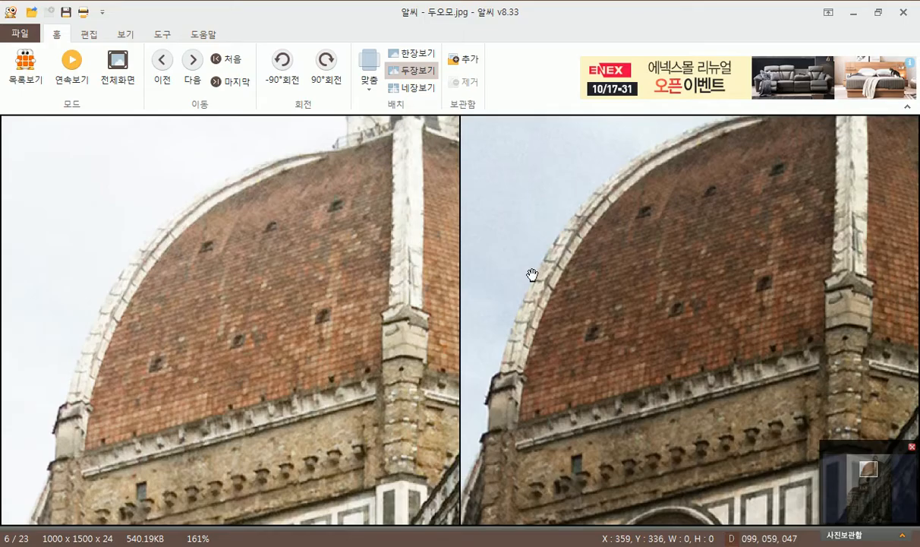
Switch back to ALSee and compare the sky, dome and facade of the finished and original photos at matching magnifications
{"action": "left_click_drag", "start_coordinate": [529, 273], "coordinate": [586, 363]}
{"action": "left_click_drag", "start_coordinate": [240, 229], "coordinate": [247, 292]}
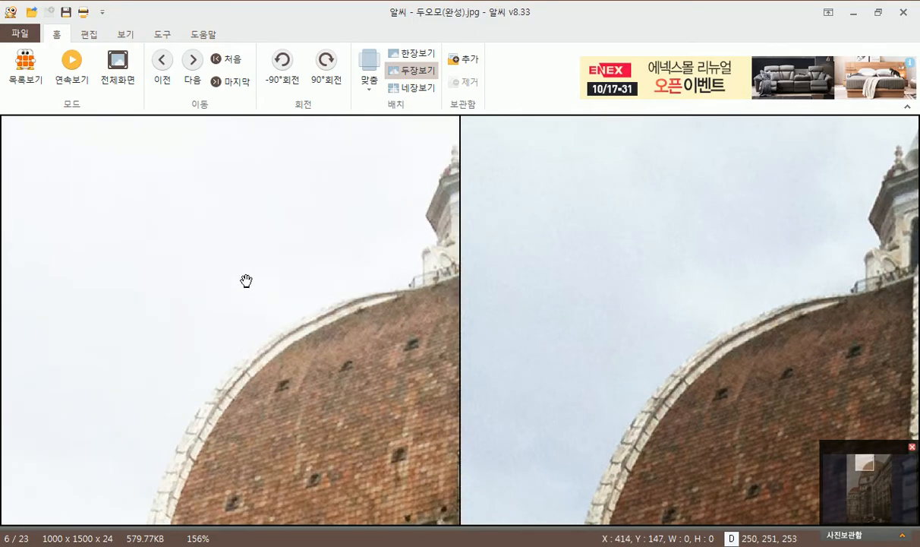
{"action": "left_click", "coordinate": [194, 63]}
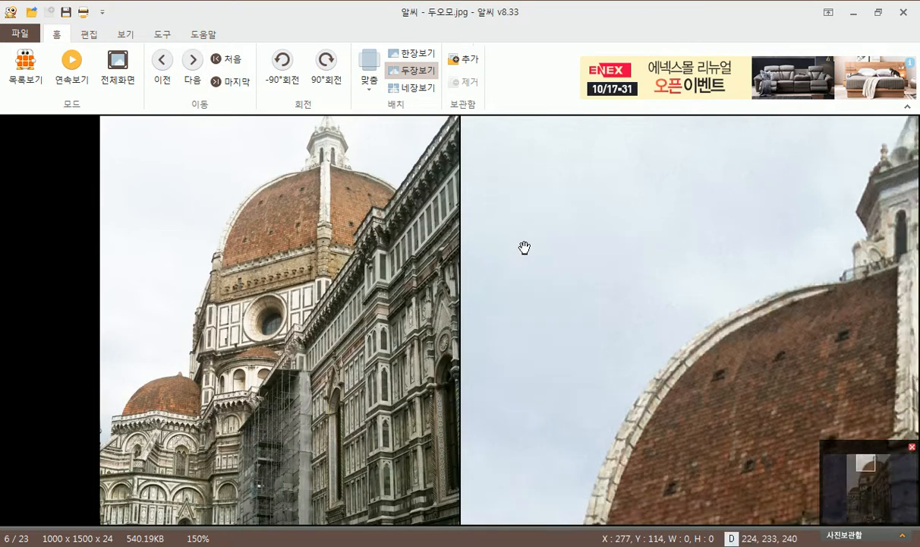
{"action": "scroll", "coordinate": [524, 247], "scroll_direction": "down", "scroll_amount": 4}
{"action": "scroll", "coordinate": [401, 241], "scroll_direction": "down", "scroll_amount": 3}
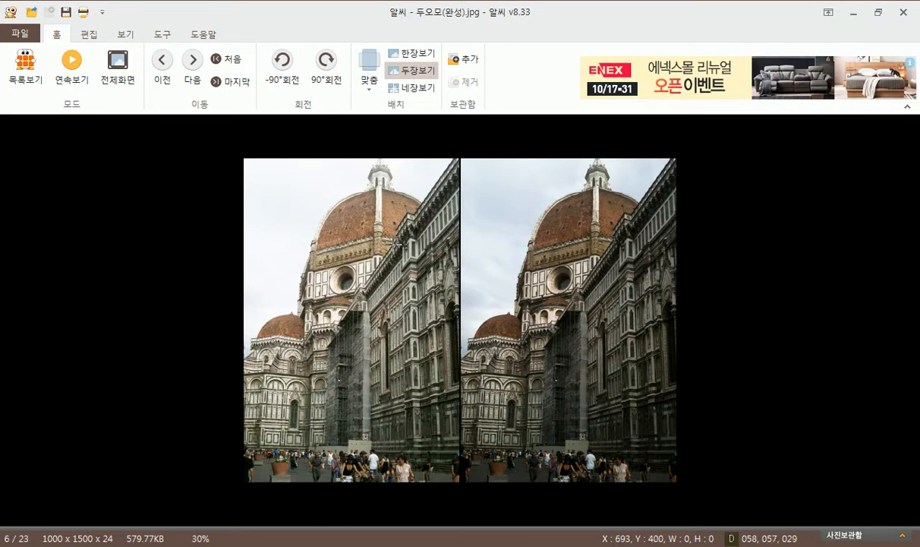
{"action": "scroll", "coordinate": [372, 233], "scroll_direction": "up", "scroll_amount": 2}
{"action": "left_click_drag", "start_coordinate": [361, 228], "coordinate": [353, 402]}
{"action": "left_click", "coordinate": [592, 342]}
{"action": "scroll", "coordinate": [592, 343], "scroll_direction": "down", "scroll_amount": 1}
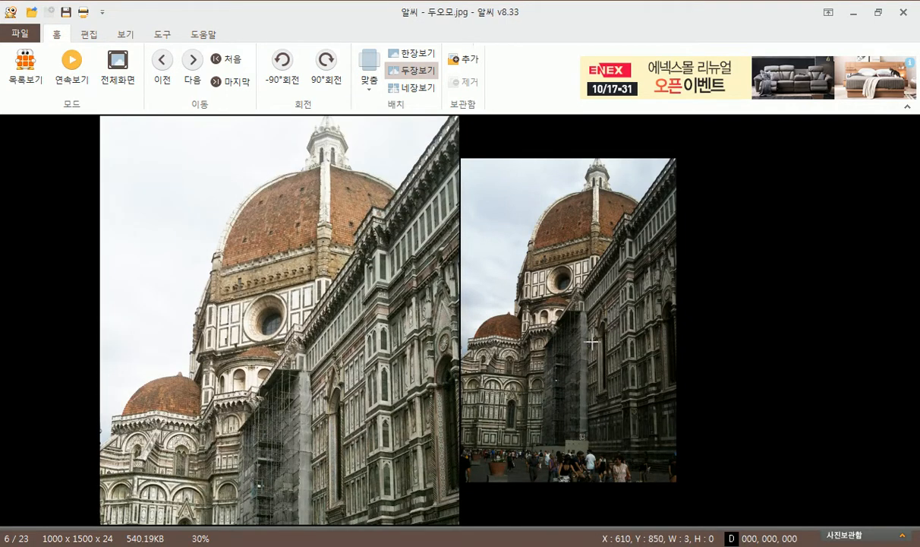
{"action": "scroll", "coordinate": [583, 341], "scroll_direction": "up", "scroll_amount": 2}
{"action": "left_click_drag", "start_coordinate": [558, 298], "coordinate": [631, 435]}
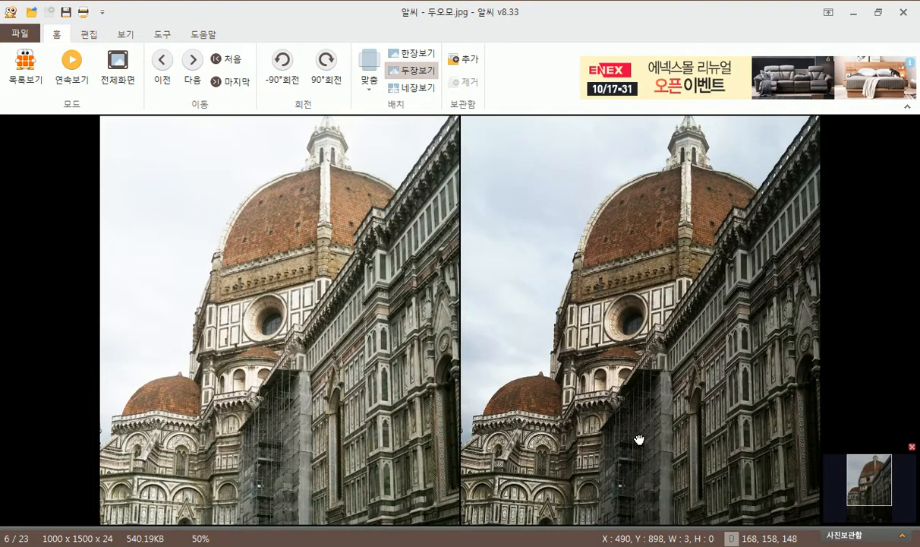
Switch back to Photoshop and compare the dome area of the cathedral photo between its opened and Brightness/Contrast history states
{"action": "left_click", "coordinate": [256, 402]}
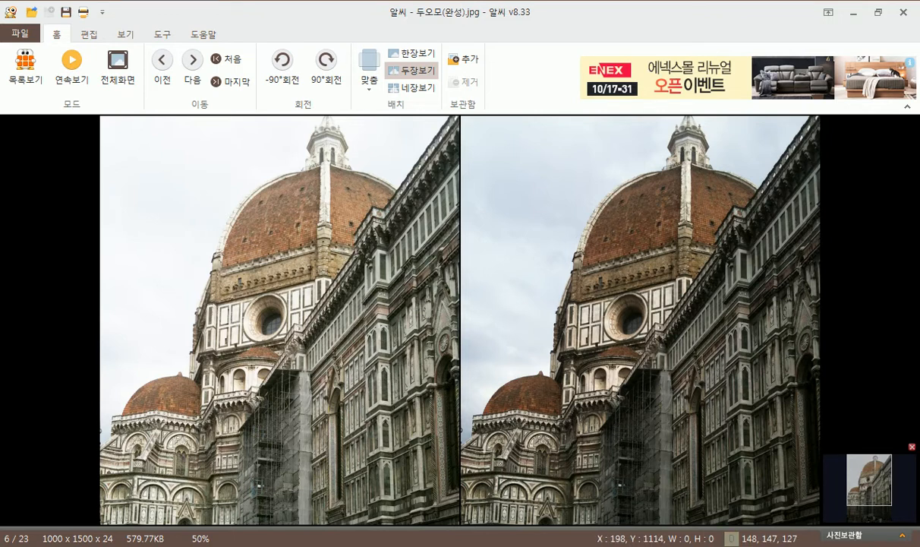
{"action": "key", "text": "alt+Tab"}
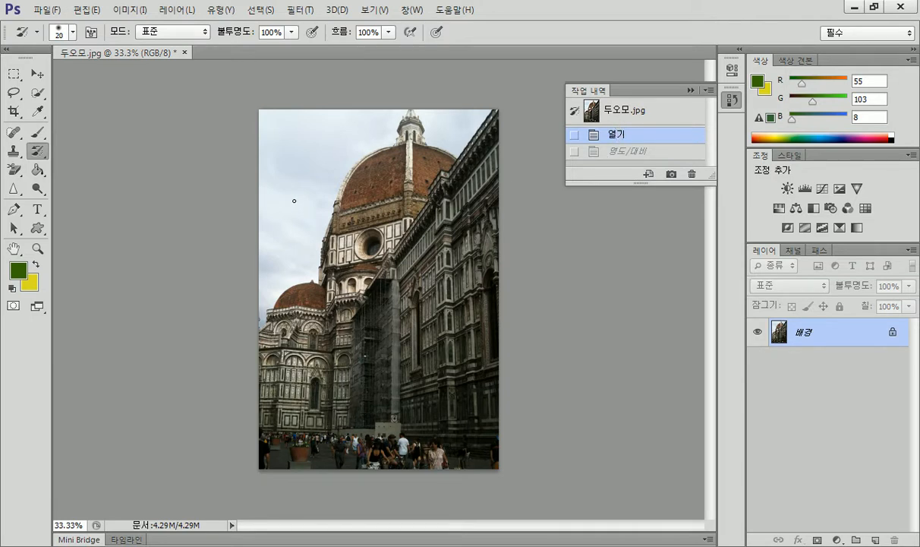
{"action": "scroll", "coordinate": [278, 191], "scroll_direction": "up", "scroll_amount": 3}
{"action": "scroll", "coordinate": [309, 300], "scroll_direction": "up", "scroll_amount": 1}
{"action": "key", "text": "alt"}
{"action": "scroll", "coordinate": [581, 296], "scroll_direction": "up", "scroll_amount": 2}
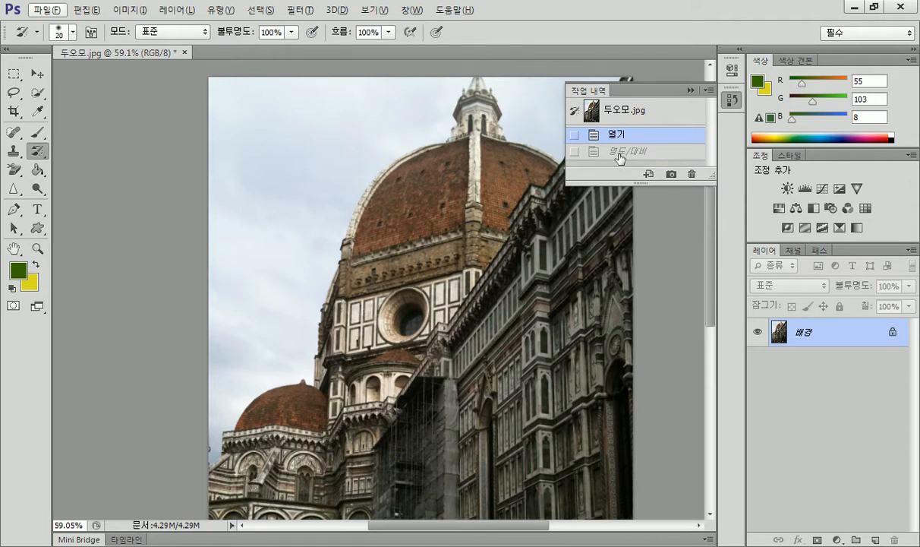
{"action": "left_click", "coordinate": [616, 152]}
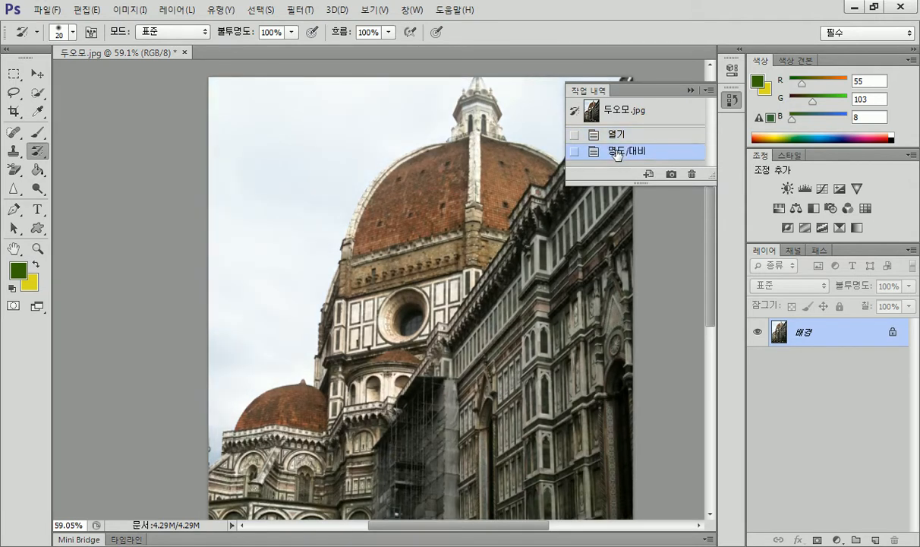
{"action": "left_click", "coordinate": [588, 135]}
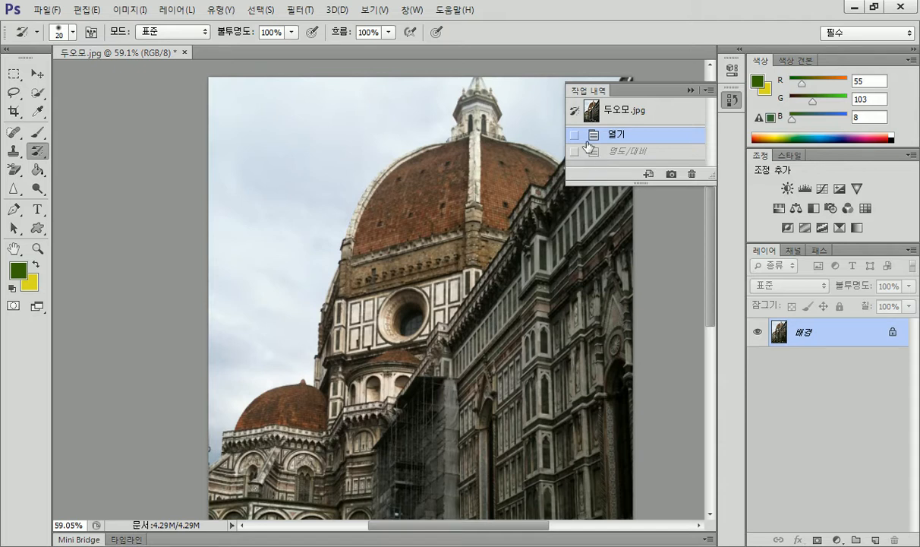
{"action": "left_click", "coordinate": [595, 152]}
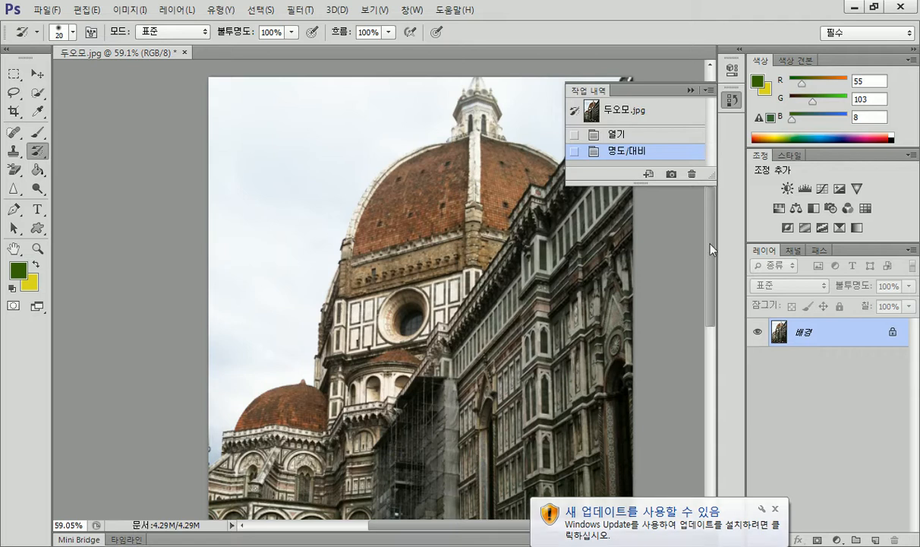
{"action": "left_click", "coordinate": [775, 509]}
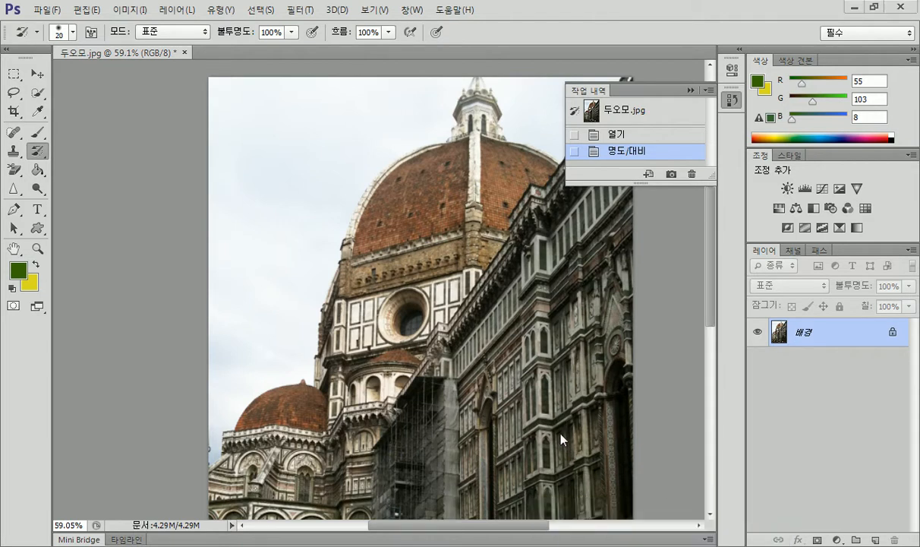
Try contrast values of -7, -5 and 99 on the cathedral photo with Brightness/Contrast, inspecting the facade, and cancel the adjustment
{"action": "left_click", "coordinate": [130, 10]}
{"action": "mouse_move", "coordinate": [159, 51]}
{"action": "left_click", "coordinate": [289, 47]}
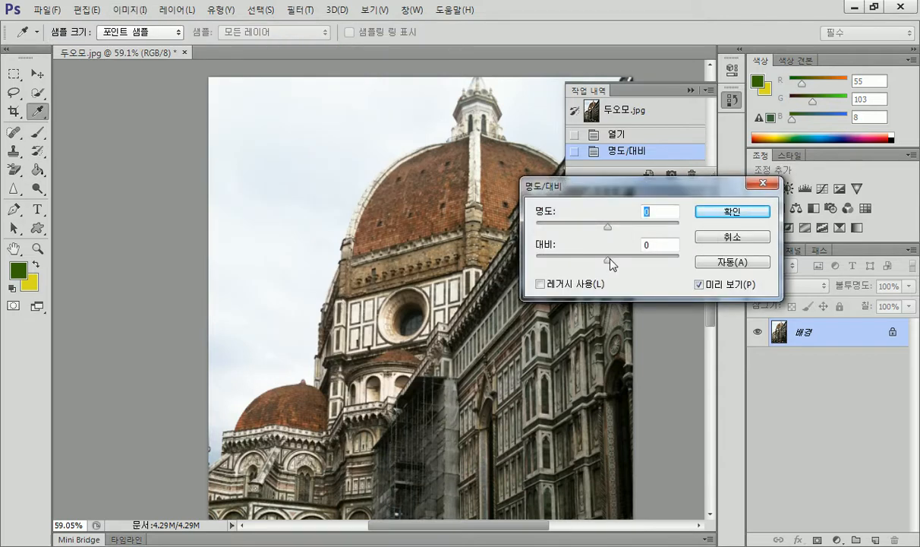
{"action": "mouse_move", "coordinate": [607, 261]}
{"action": "left_mouse_down"}
{"action": "mouse_move", "coordinate": [630, 261]}
{"action": "mouse_move", "coordinate": [529, 257]}
{"action": "mouse_move", "coordinate": [600, 261]}
{"action": "left_mouse_up"}
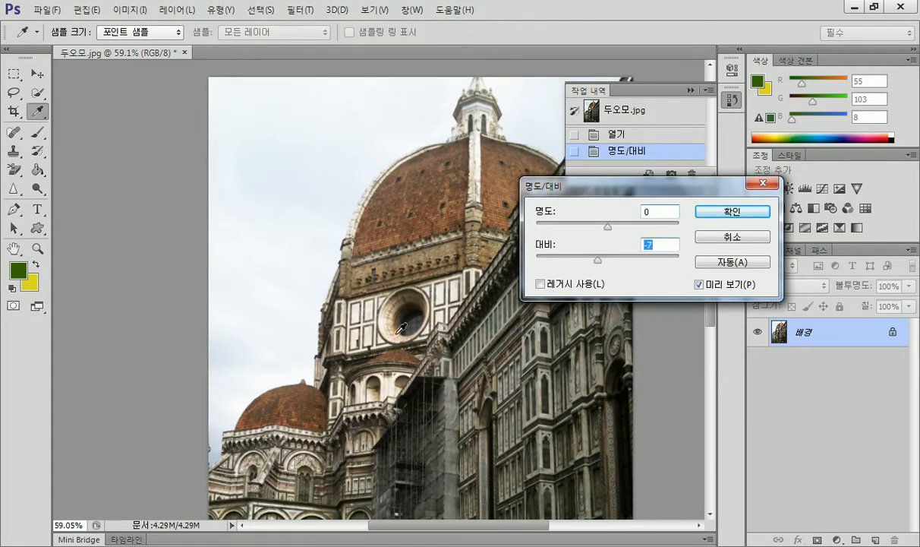
{"action": "mouse_move", "coordinate": [596, 261]}
{"action": "left_mouse_down"}
{"action": "mouse_move", "coordinate": [671, 264]}
{"action": "mouse_move", "coordinate": [515, 265]}
{"action": "mouse_move", "coordinate": [659, 272]}
{"action": "mouse_move", "coordinate": [556, 270]}
{"action": "mouse_move", "coordinate": [653, 266]}
{"action": "mouse_move", "coordinate": [585, 266]}
{"action": "mouse_move", "coordinate": [649, 266]}
{"action": "mouse_move", "coordinate": [601, 266]}
{"action": "left_mouse_up"}
{"action": "left_click_drag", "start_coordinate": [713, 317], "coordinate": [713, 355]}
{"action": "left_click_drag", "start_coordinate": [530, 525], "coordinate": [585, 525]}
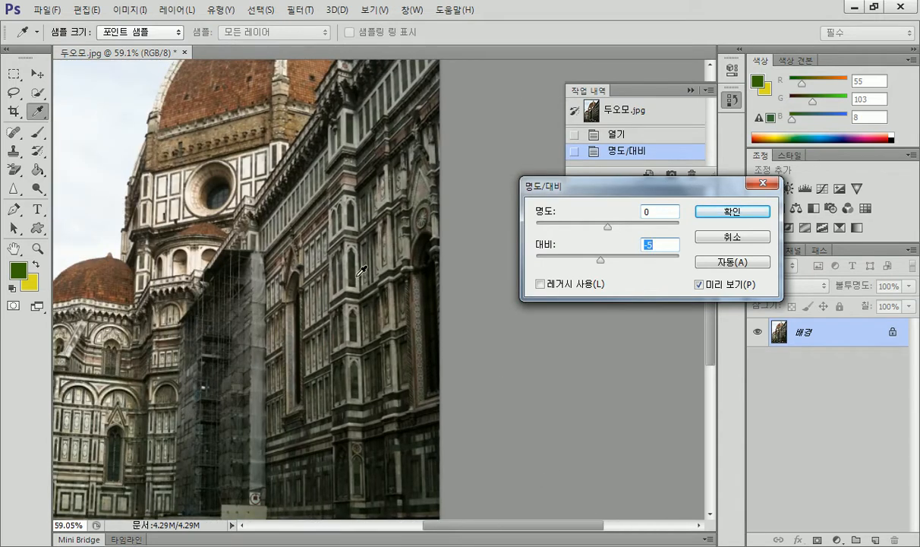
{"action": "left_click_drag", "start_coordinate": [601, 259], "coordinate": [679, 266]}
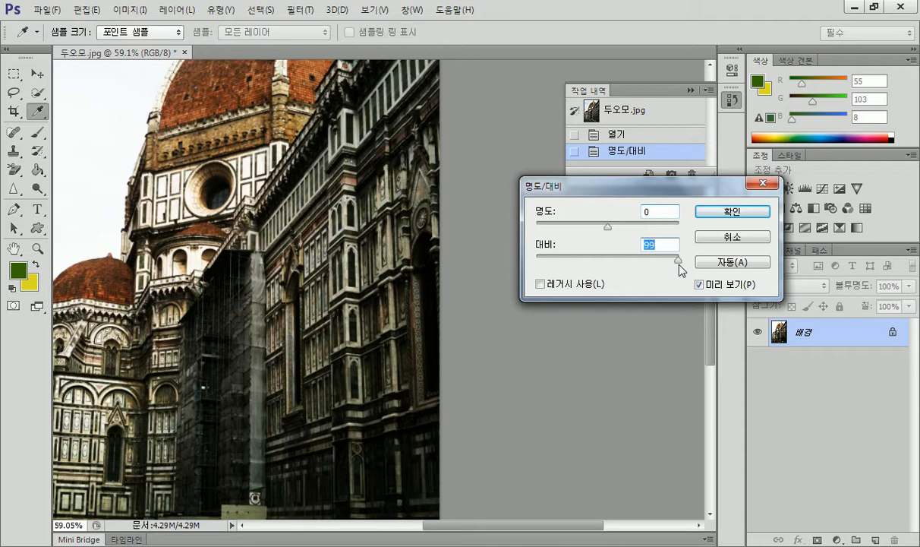
{"action": "mouse_move", "coordinate": [680, 267]}
{"action": "left_mouse_down"}
{"action": "mouse_move", "coordinate": [642, 256]}
{"action": "mouse_move", "coordinate": [531, 260]}
{"action": "mouse_move", "coordinate": [663, 262]}
{"action": "left_mouse_up"}
{"action": "left_click", "coordinate": [723, 237]}
Switch to ALSee and compare the dome and round window in the finished and original cathedral photos
{"action": "key", "text": "y"}
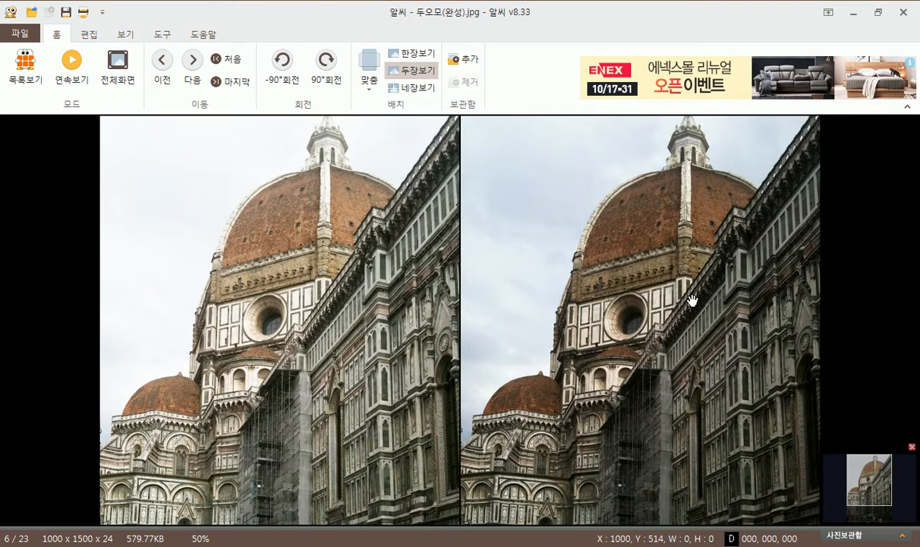
{"action": "left_click", "coordinate": [632, 223]}
{"action": "left_click", "coordinate": [272, 285]}
{"action": "left_click", "coordinate": [627, 264]}
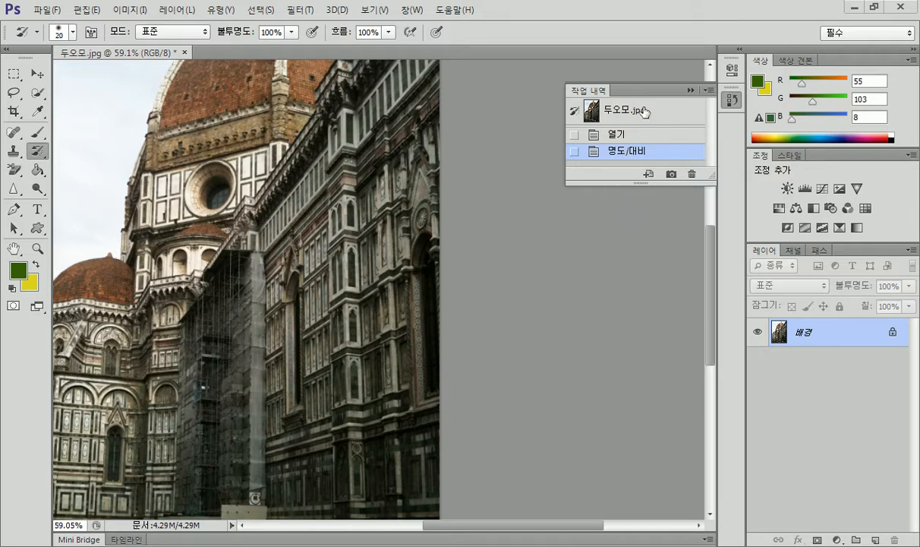
Restore the cathedral photo's original snapshot in Photoshop and apply Brightness/Contrast with brightness 30 and contrast 10
{"action": "left_click", "coordinate": [616, 118]}
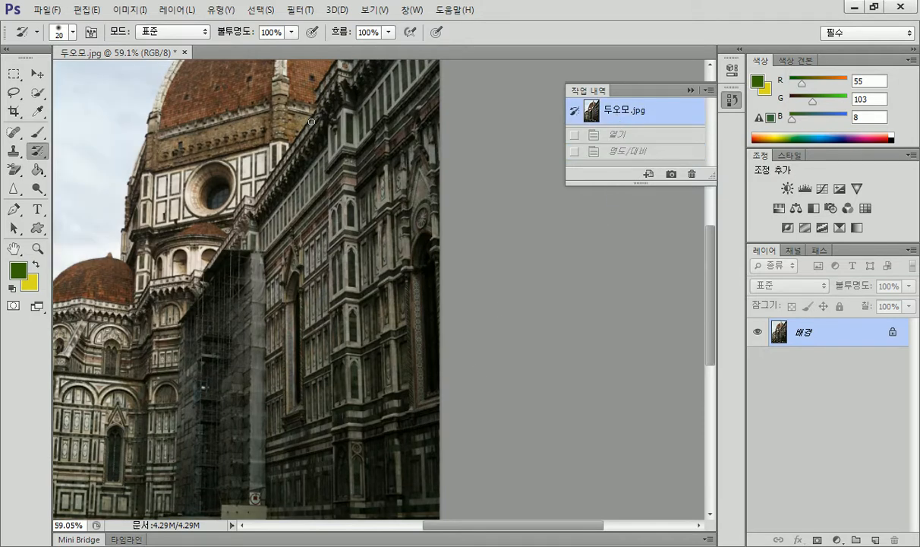
{"action": "left_click", "coordinate": [131, 10]}
{"action": "mouse_move", "coordinate": [203, 46]}
{"action": "left_click", "coordinate": [288, 45]}
{"action": "left_click", "coordinate": [647, 212]}
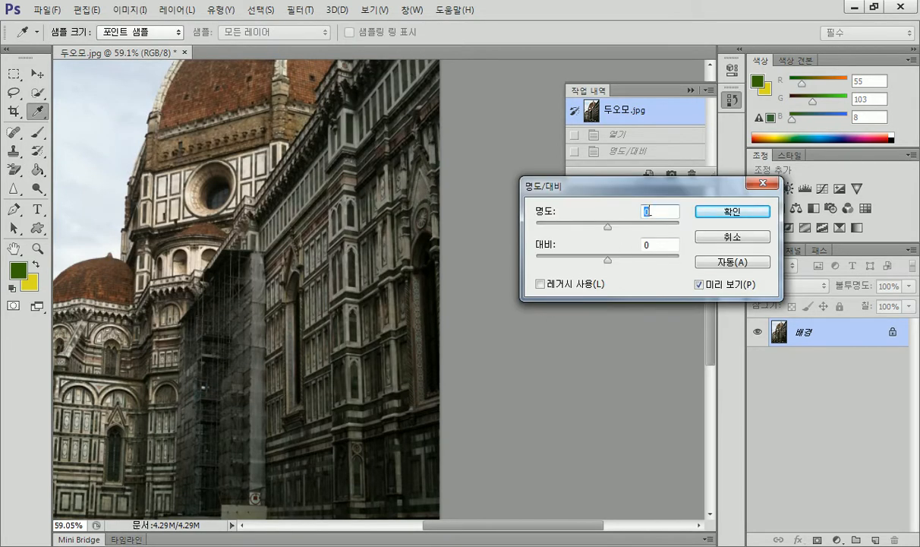
{"action": "type", "text": "30"}
{"action": "key", "text": "Tab"}
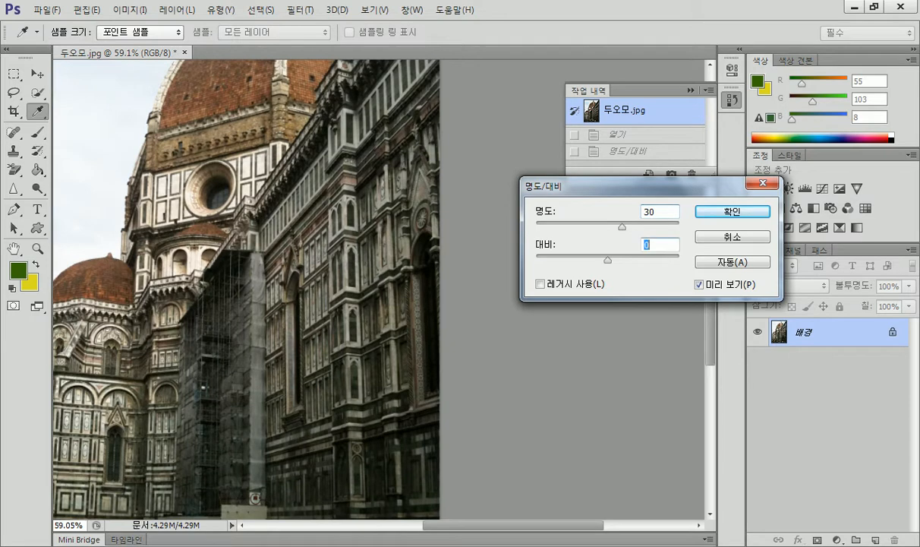
{"action": "type", "text": "10"}
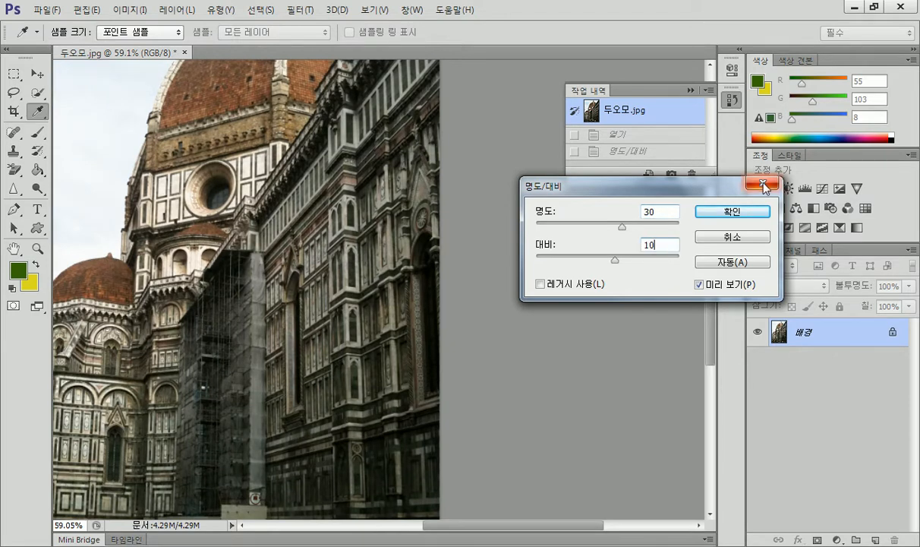
{"action": "left_click", "coordinate": [733, 212]}
Compare the dome and facade before and after the adjustment by switching between the original snapshot and the Brightness/Contrast history state
{"action": "left_click", "coordinate": [611, 110]}
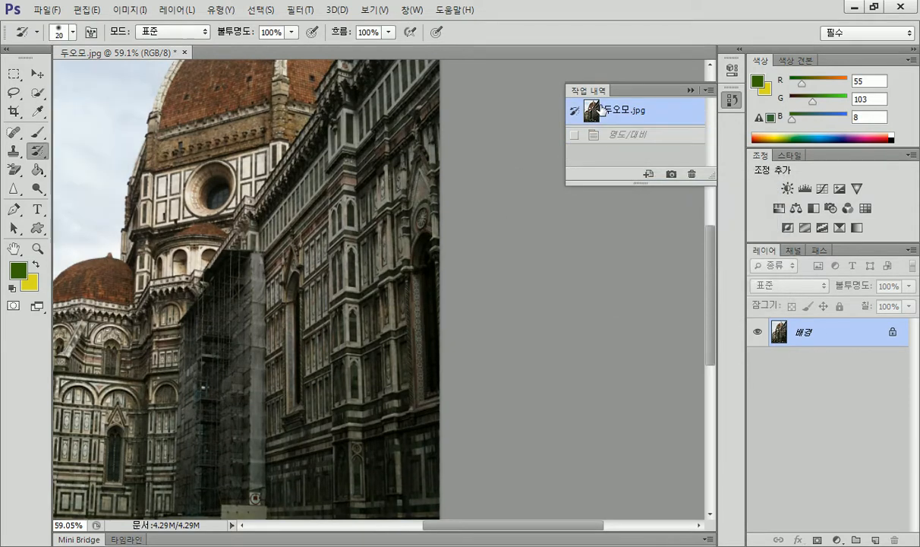
{"action": "left_click", "coordinate": [610, 136]}
{"action": "left_click", "coordinate": [611, 114]}
{"action": "left_click", "coordinate": [36, 73]}
{"action": "left_click_drag", "start_coordinate": [307, 324], "coordinate": [294, 318]}
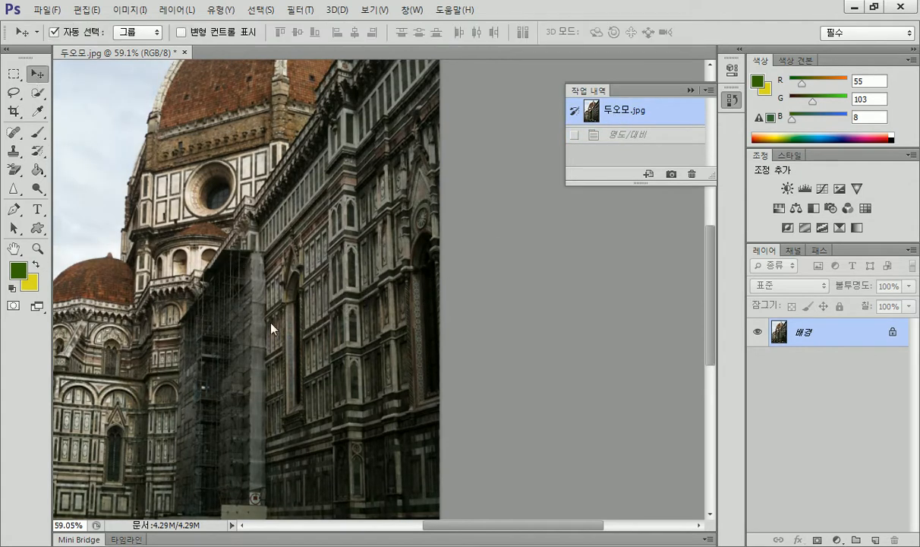
{"action": "key", "text": "Return"}
{"action": "left_click", "coordinate": [13, 249]}
{"action": "left_click_drag", "start_coordinate": [253, 184], "coordinate": [305, 325]}
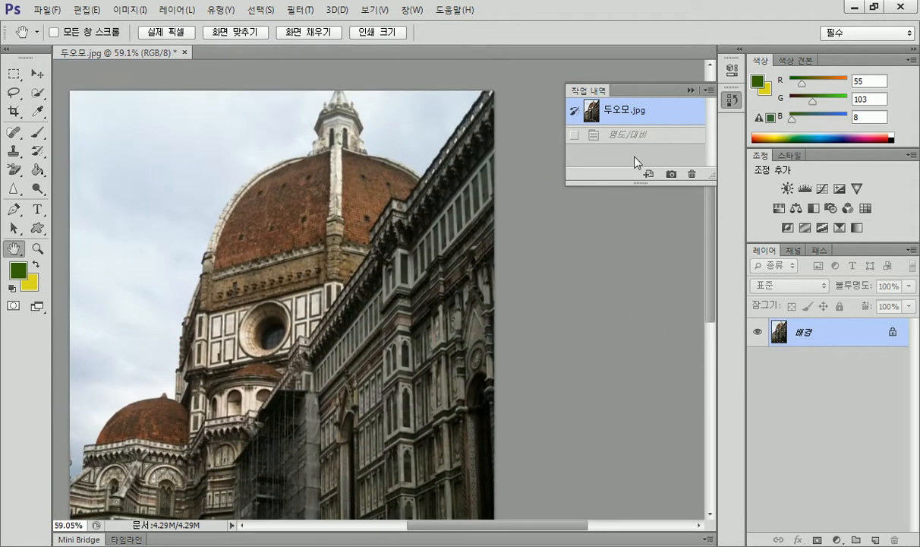
{"action": "left_click", "coordinate": [619, 135]}
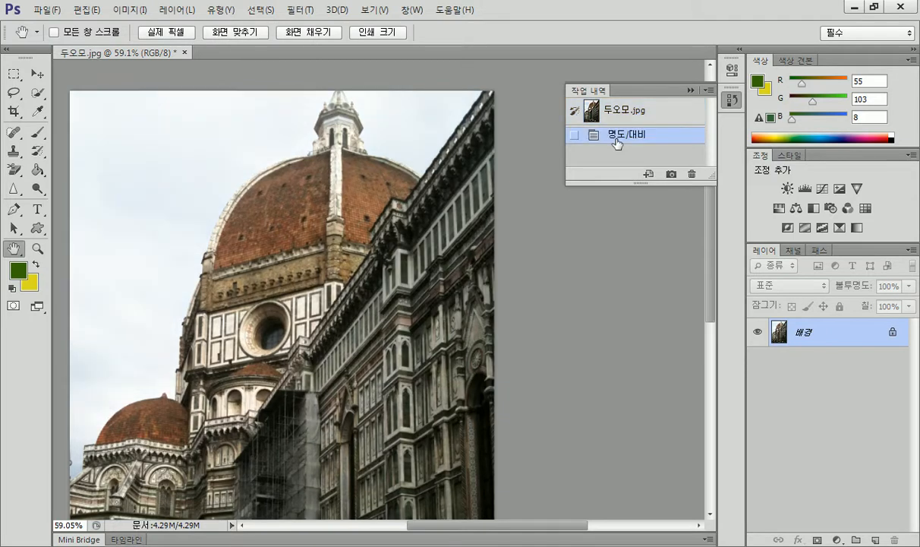
{"action": "left_click", "coordinate": [615, 114]}
{"action": "left_click", "coordinate": [617, 135]}
{"action": "left_click", "coordinate": [618, 115]}
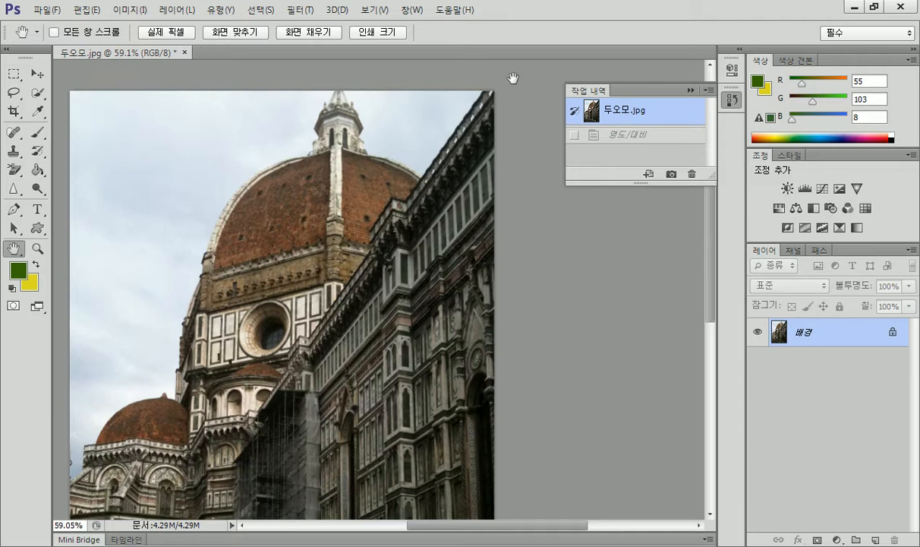
Close the cathedral photo without saving and open 츄러스.jpg from the 4장 folder
{"action": "left_click", "coordinate": [184, 53]}
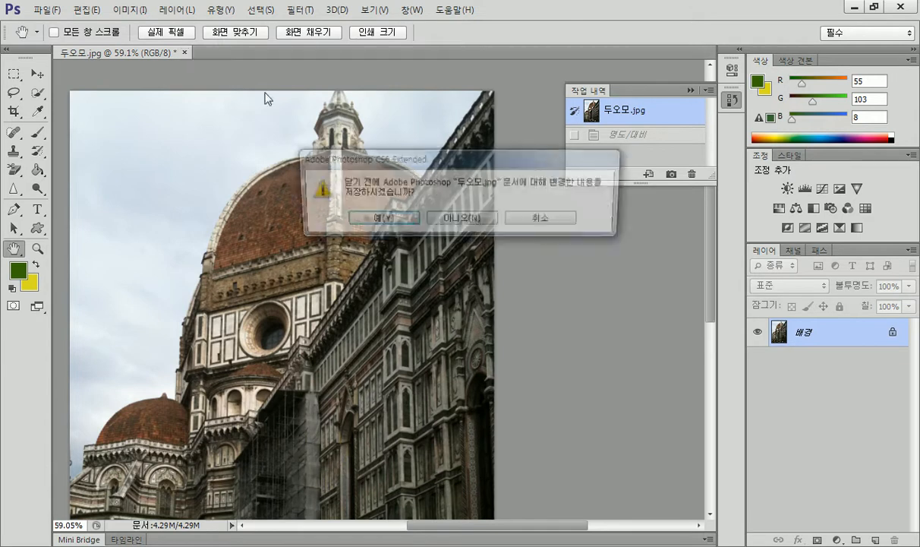
{"action": "left_click", "coordinate": [459, 222]}
{"action": "double_click", "coordinate": [113, 75]}
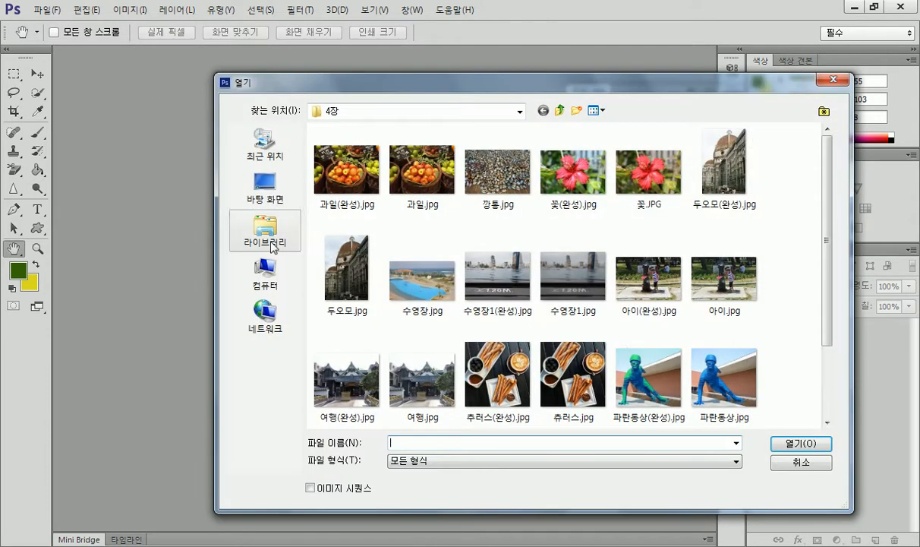
{"action": "double_click", "coordinate": [571, 372]}
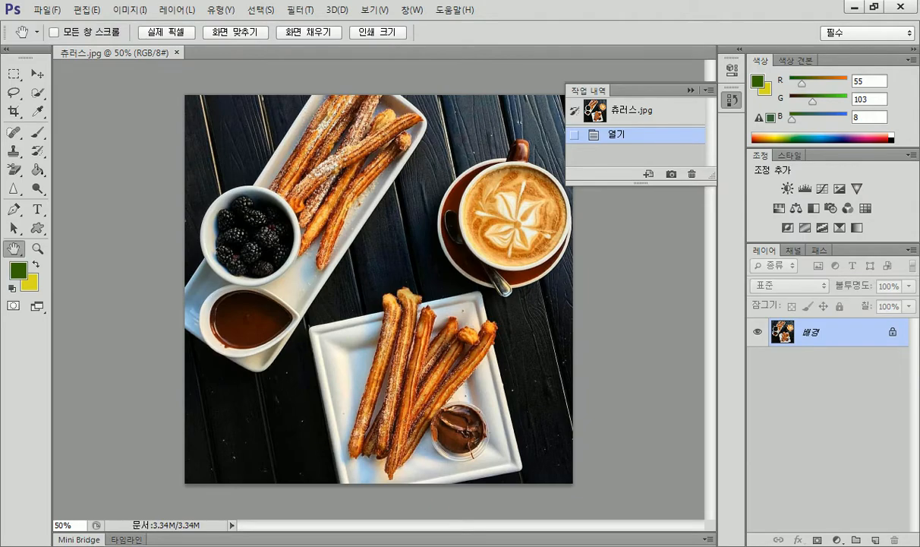
Switch to ALSee, show the finished and original churros photos side by side in full screen, and magnify the blackberries in both
{"action": "key", "text": "alt+Tab"}
{"action": "left_click", "coordinate": [645, 220]}
{"action": "double_click", "coordinate": [647, 220]}
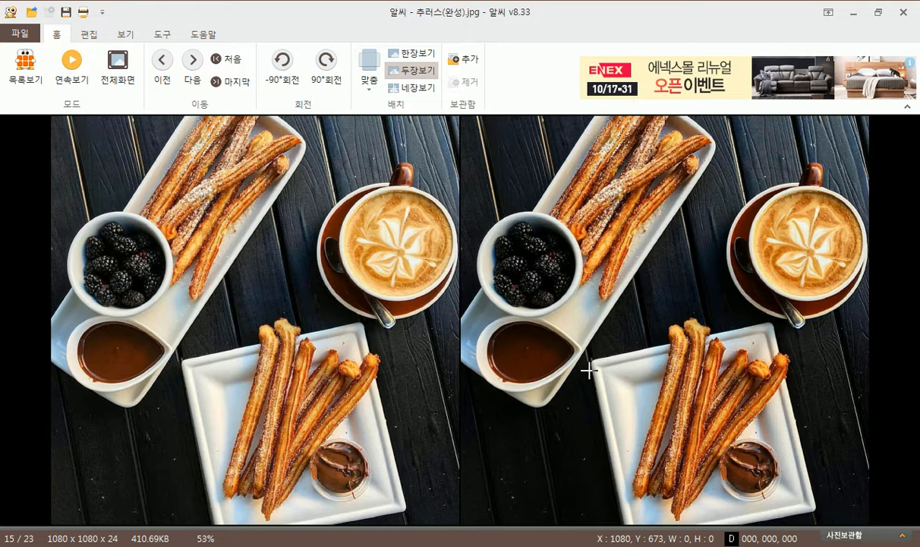
{"action": "double_click", "coordinate": [218, 281]}
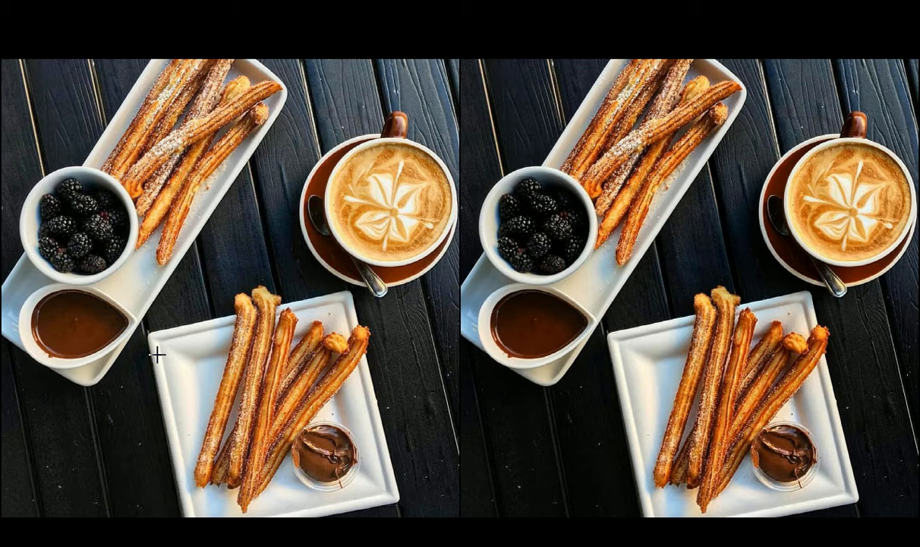
{"action": "left_click_drag", "start_coordinate": [503, 192], "coordinate": [583, 267]}
{"action": "left_click", "coordinate": [548, 238]}
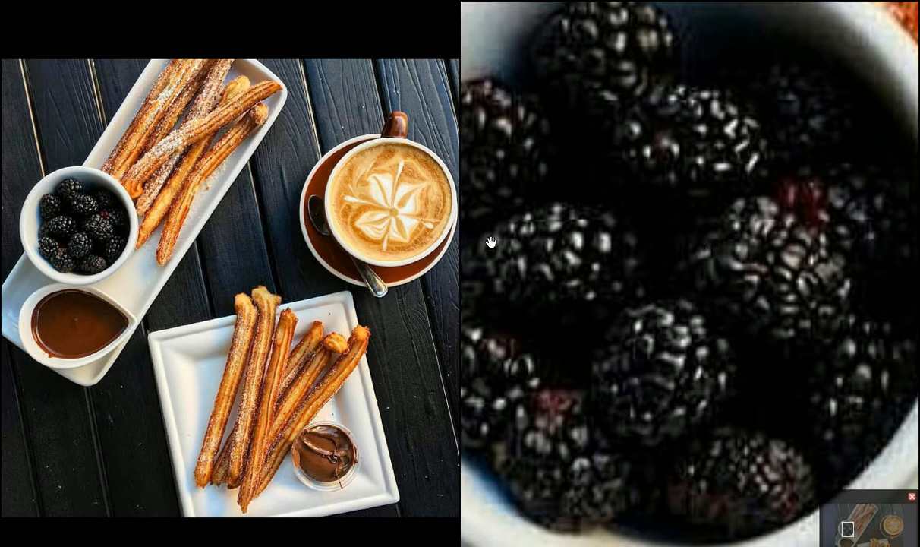
{"action": "left_click_drag", "start_coordinate": [28, 180], "coordinate": [126, 257]}
{"action": "left_click", "coordinate": [89, 223]}
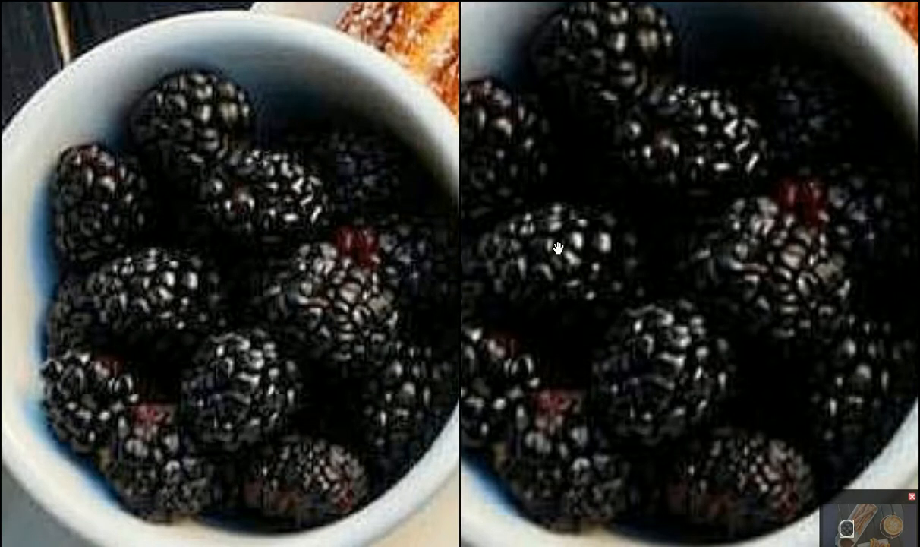
Compare the blackberry bowl, churros and chocolate dip in both photos at a matching lower magnification
{"action": "scroll", "coordinate": [535, 224], "scroll_direction": "down", "scroll_amount": 4}
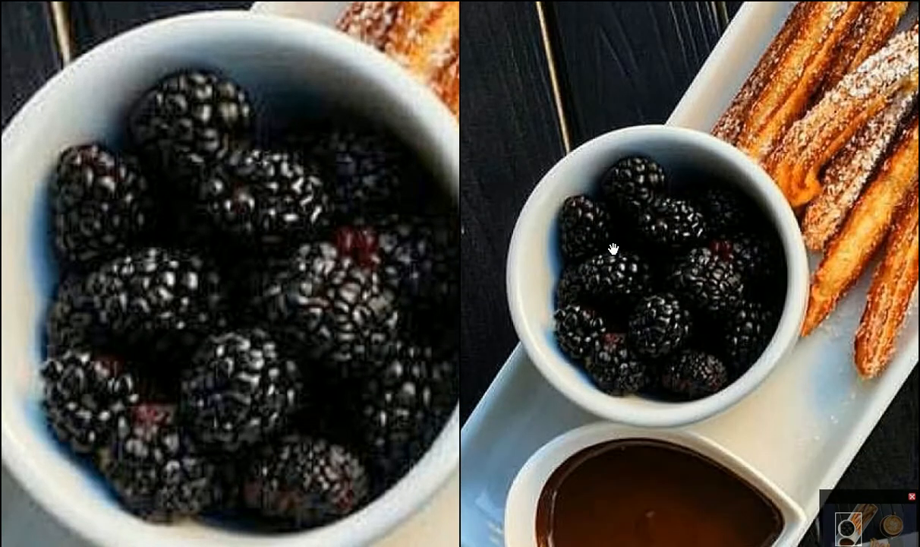
{"action": "scroll", "coordinate": [327, 241], "scroll_direction": "down", "scroll_amount": 5}
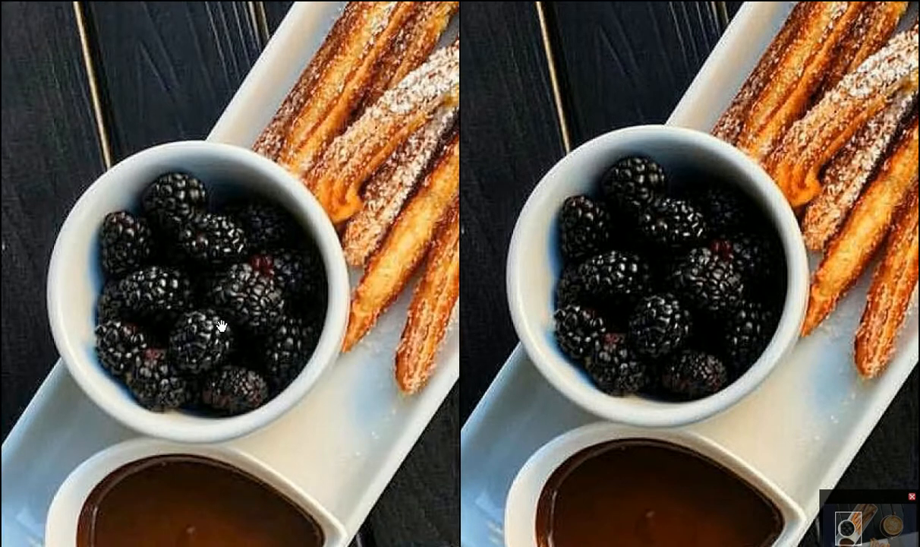
{"action": "scroll", "coordinate": [211, 309], "scroll_direction": "down", "scroll_amount": 2}
{"action": "scroll", "coordinate": [652, 269], "scroll_direction": "down", "scroll_amount": 3}
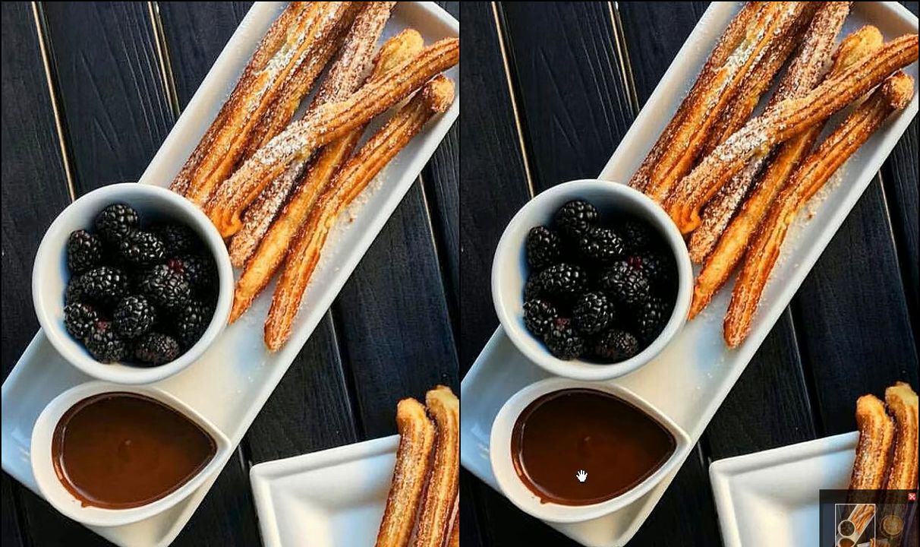
{"action": "left_click_drag", "start_coordinate": [594, 464], "coordinate": [633, 234]}
{"action": "left_click_drag", "start_coordinate": [201, 376], "coordinate": [245, 140]}
{"action": "left_click_drag", "start_coordinate": [176, 219], "coordinate": [167, 260]}
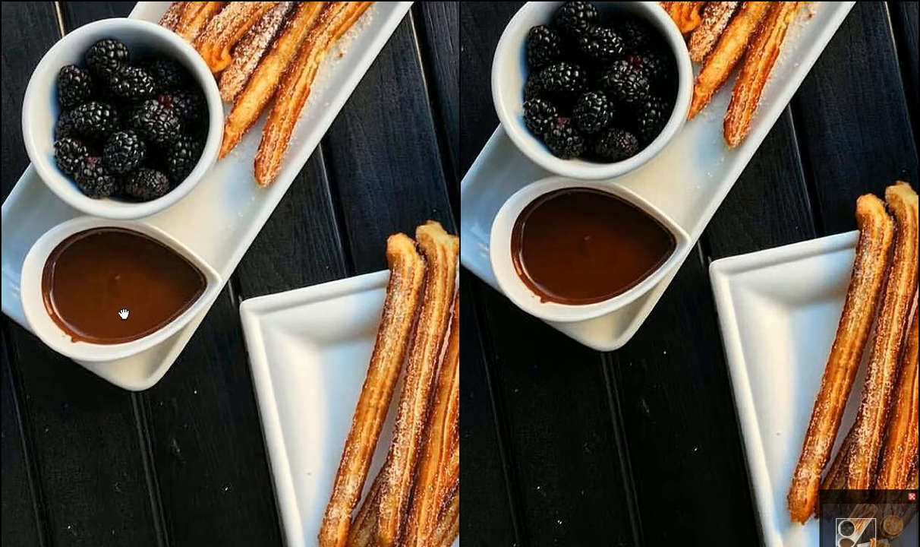
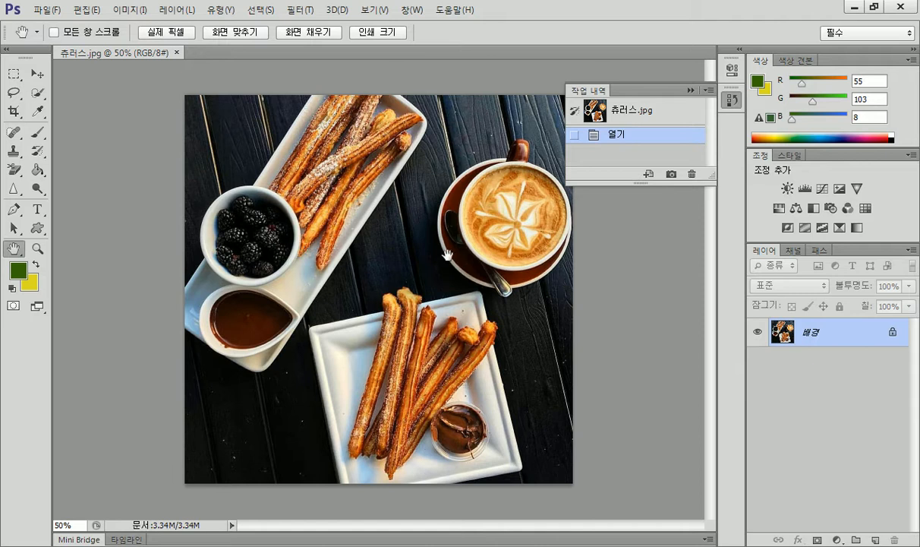
Open the Levels adjustment for the churros photo and examine its histogram, moving the dialog to uncover different parts of the image
{"action": "left_click", "coordinate": [131, 10]}
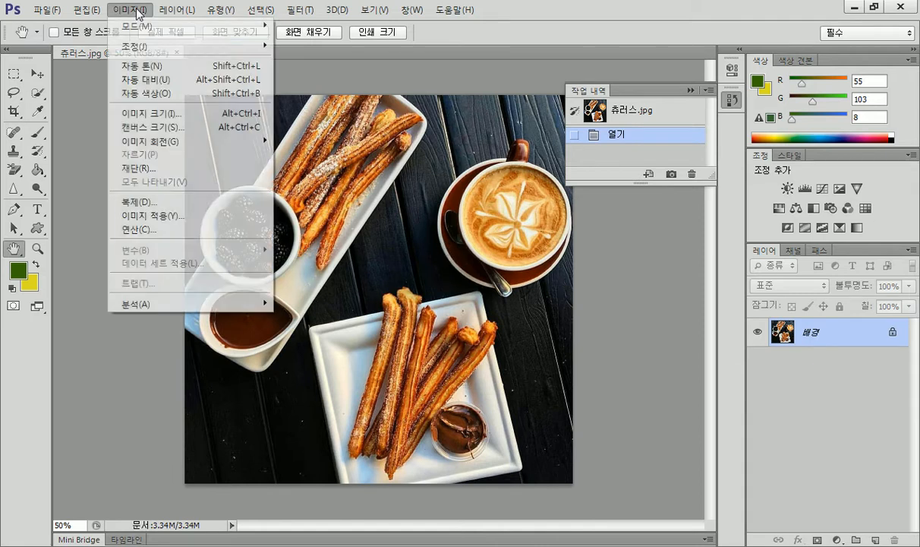
{"action": "mouse_move", "coordinate": [138, 51]}
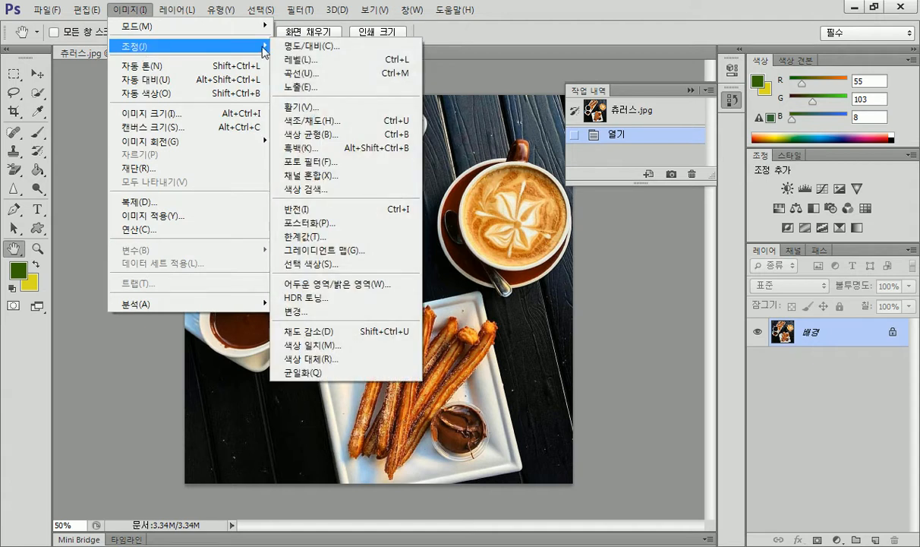
{"action": "left_click", "coordinate": [325, 60]}
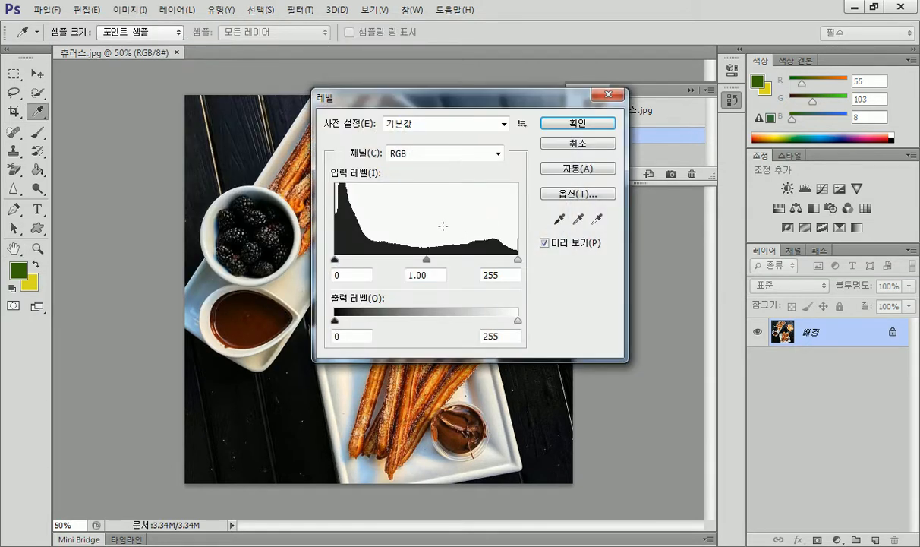
{"action": "left_click_drag", "start_coordinate": [485, 97], "coordinate": [685, 147]}
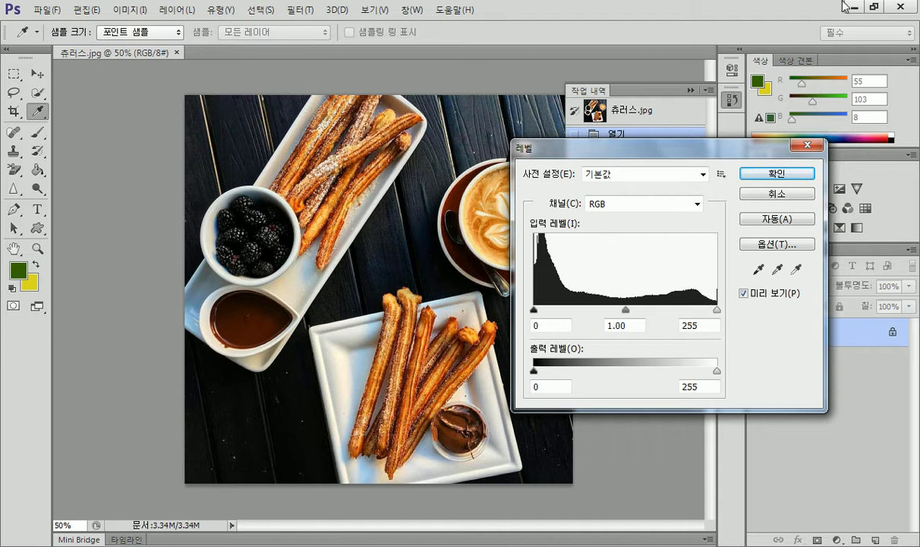
{"action": "left_click_drag", "start_coordinate": [554, 152], "coordinate": [298, 65]}
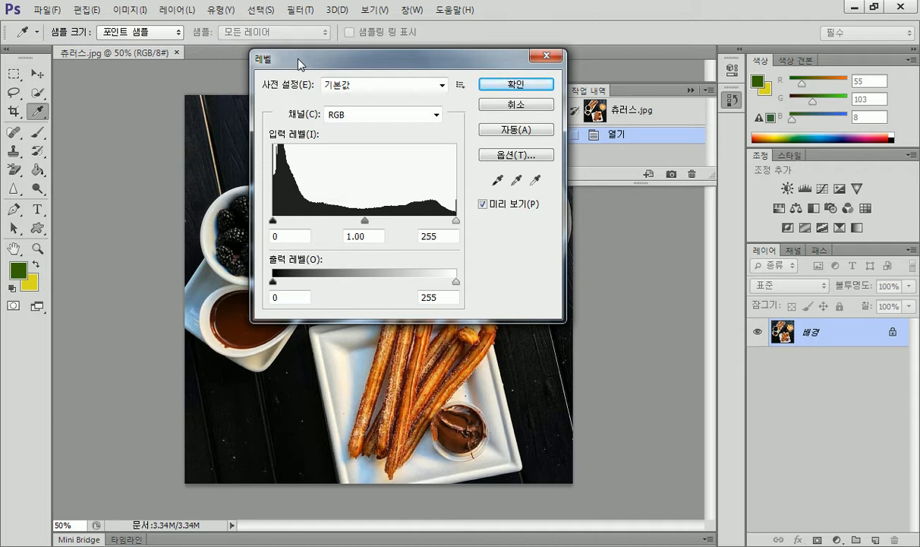
{"action": "left_click_drag", "start_coordinate": [320, 68], "coordinate": [247, 75]}
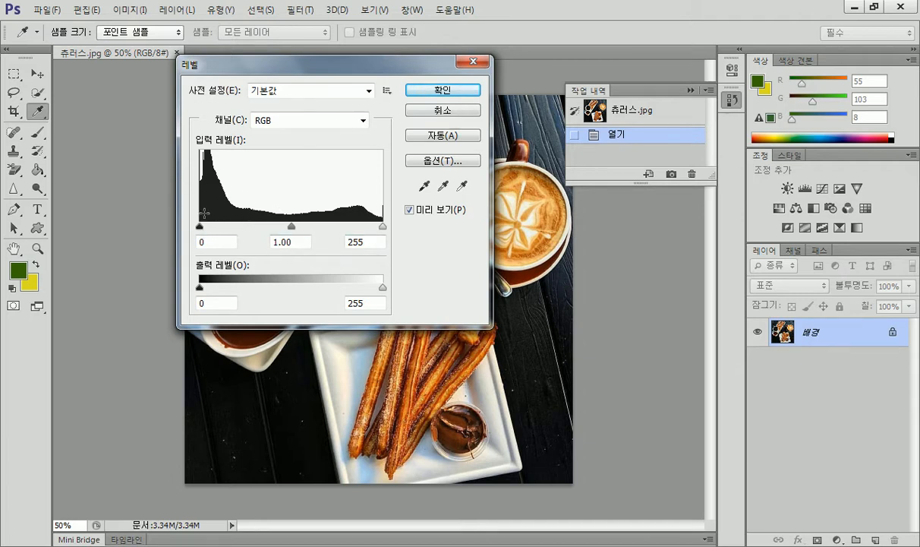
{"action": "left_click_drag", "start_coordinate": [304, 64], "coordinate": [726, 281]}
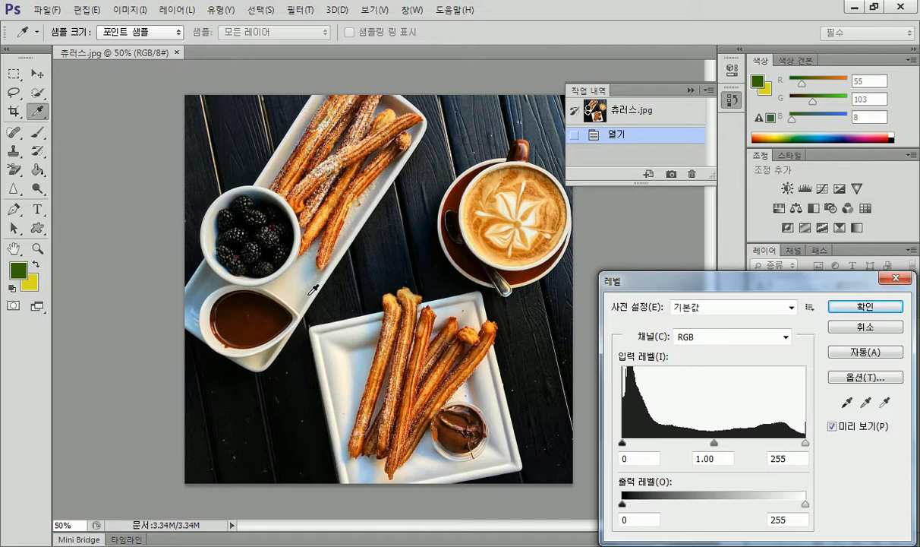
{"action": "left_click_drag", "start_coordinate": [662, 279], "coordinate": [443, 60]}
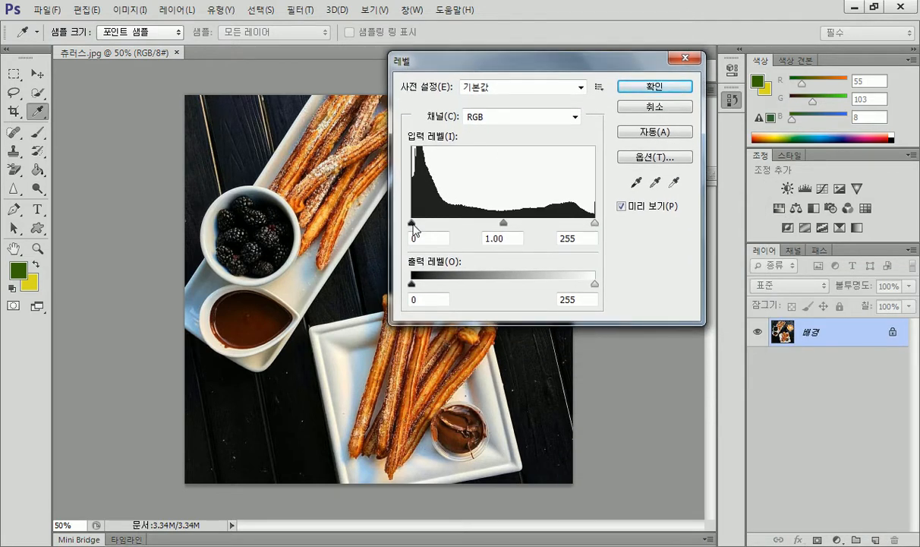
Try raising the RGB shadow input level to 83 and 150, and reset it to 0
{"action": "left_click_drag", "start_coordinate": [412, 224], "coordinate": [471, 227]}
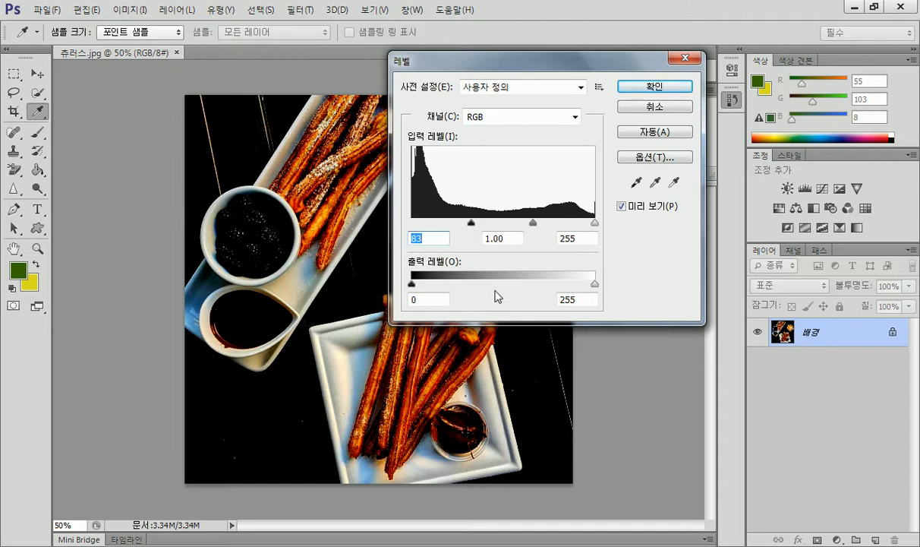
{"action": "left_click_drag", "start_coordinate": [499, 224], "coordinate": [521, 223]}
{"action": "double_click", "coordinate": [425, 237]}
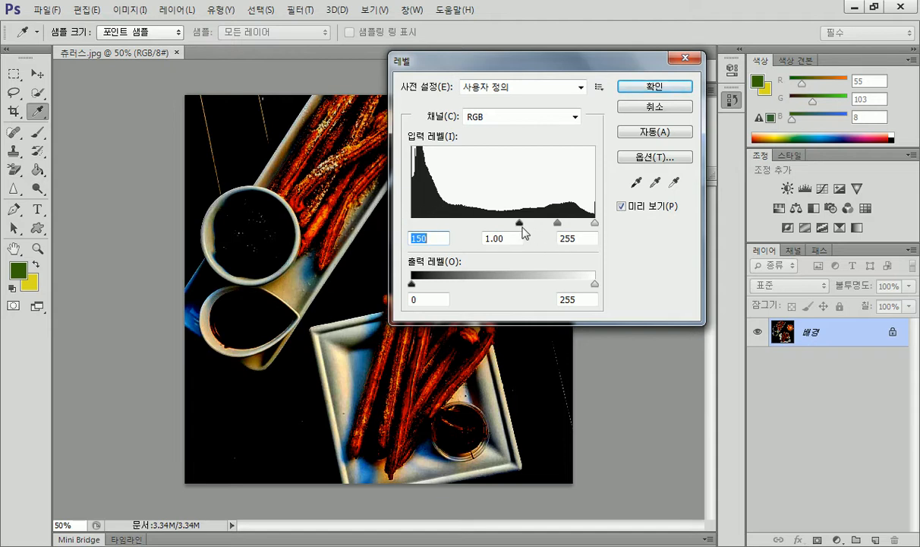
{"action": "type", "text": "0"}
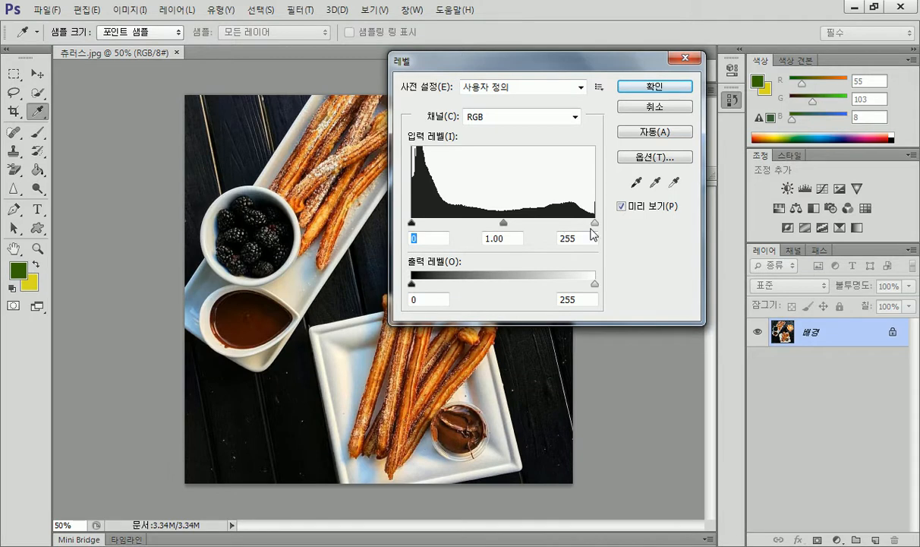
Try lowering the RGB highlight input level to 65, and restore it to 255
{"action": "left_click_drag", "start_coordinate": [594, 224], "coordinate": [459, 226]}
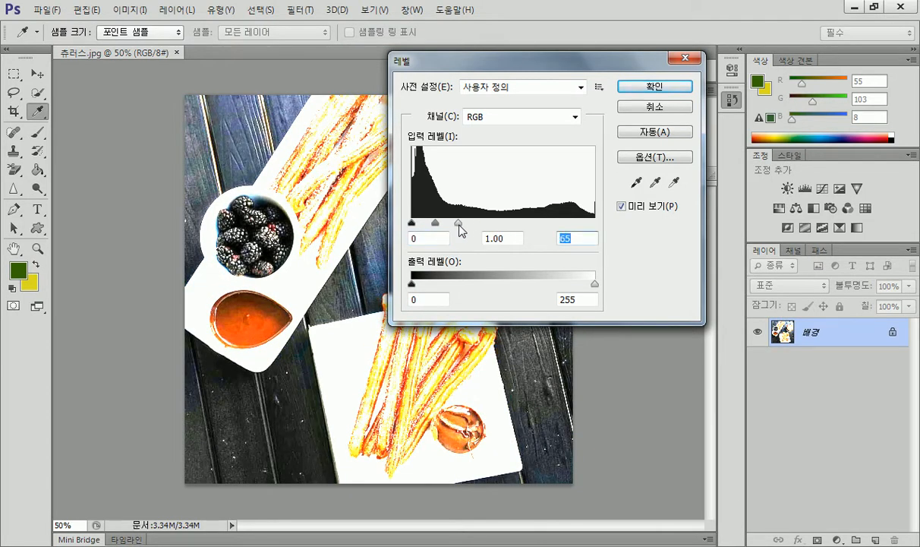
{"action": "left_click_drag", "start_coordinate": [457, 223], "coordinate": [605, 226]}
{"action": "mouse_move", "coordinate": [503, 224]}
{"action": "left_mouse_down"}
{"action": "mouse_move", "coordinate": [547, 225]}
{"action": "mouse_move", "coordinate": [426, 224]}
{"action": "mouse_move", "coordinate": [501, 223]}
{"action": "left_mouse_up"}
{"action": "mouse_move", "coordinate": [596, 225]}
{"action": "left_mouse_down"}
{"action": "mouse_move", "coordinate": [442, 226]}
{"action": "mouse_move", "coordinate": [596, 225]}
{"action": "left_mouse_up"}
Apply Levels with the midtone input level set to 1.25, and compare the result with the original snapshot in the history
{"action": "mouse_move", "coordinate": [502, 224]}
{"action": "left_mouse_down"}
{"action": "mouse_move", "coordinate": [516, 225]}
{"action": "mouse_move", "coordinate": [427, 226]}
{"action": "mouse_move", "coordinate": [557, 225]}
{"action": "mouse_move", "coordinate": [497, 226]}
{"action": "left_mouse_up"}
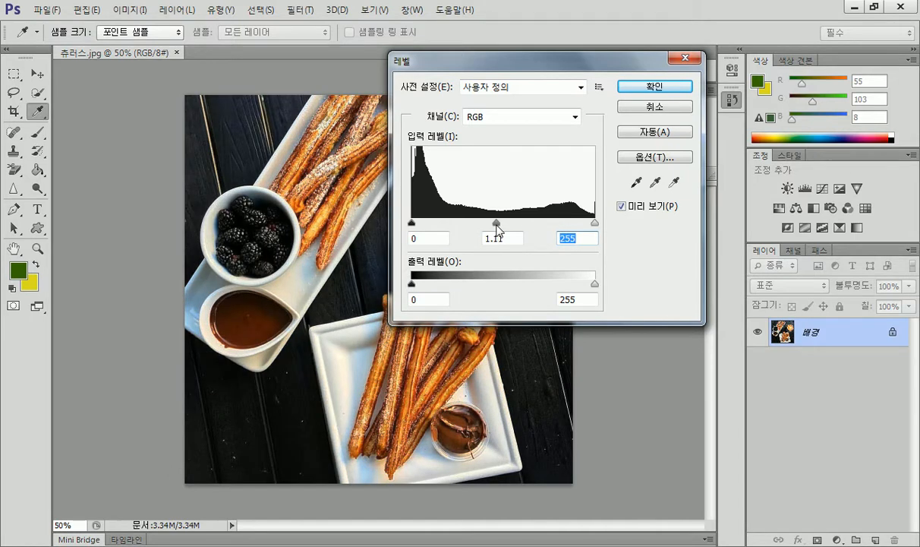
{"action": "left_click", "coordinate": [500, 238]}
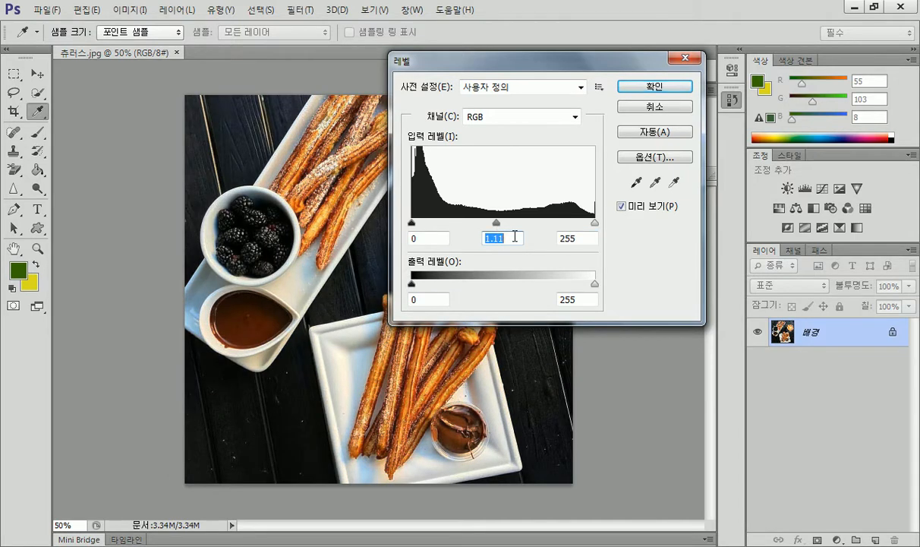
{"action": "type", "text": "1.25"}
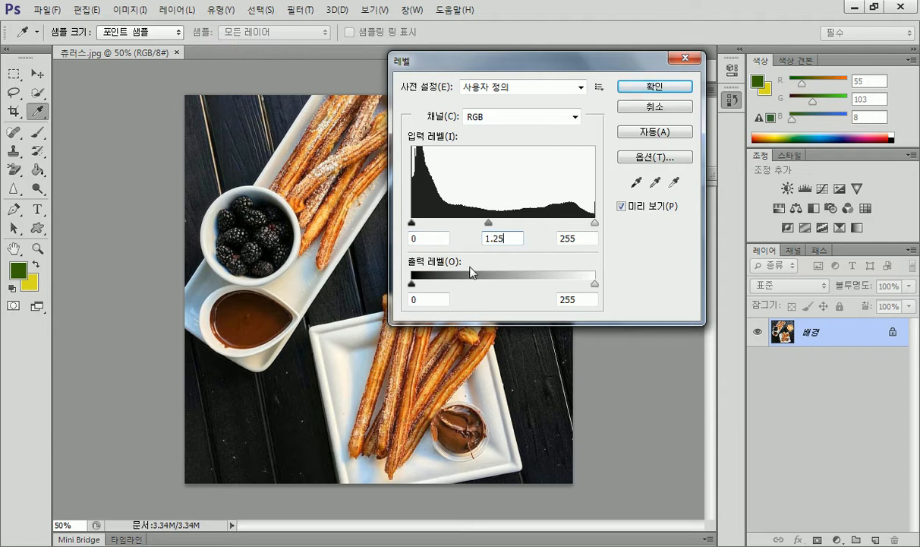
{"action": "left_click_drag", "start_coordinate": [476, 60], "coordinate": [645, 36]}
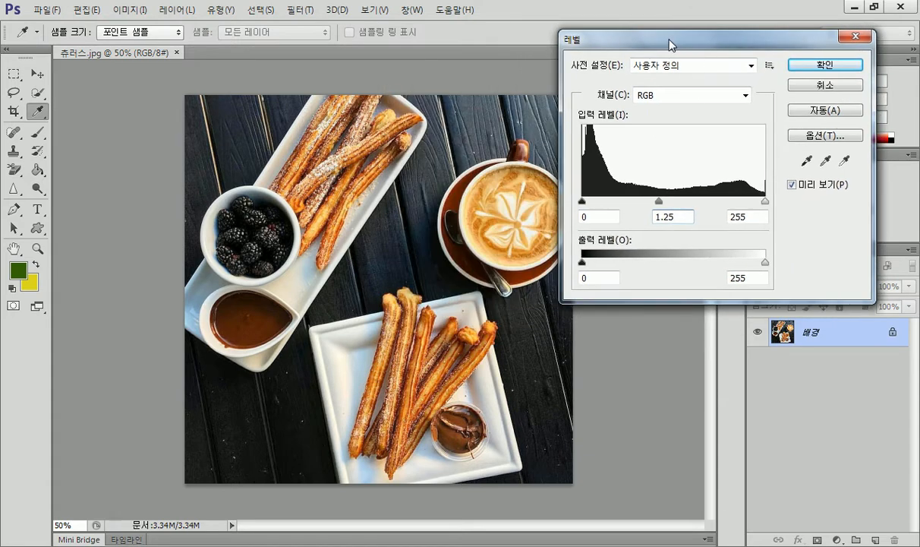
{"action": "left_click", "coordinate": [822, 62]}
{"action": "left_click", "coordinate": [593, 109]}
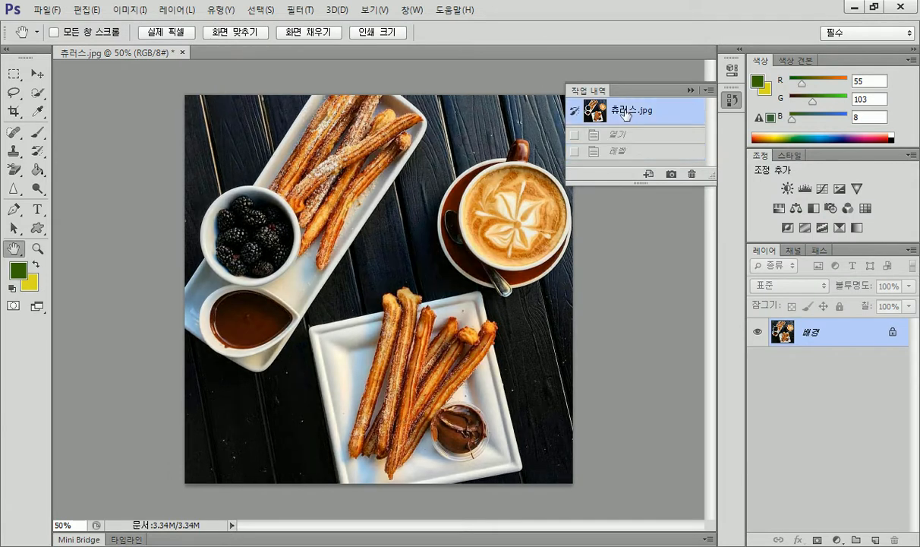
{"action": "left_click", "coordinate": [616, 153]}
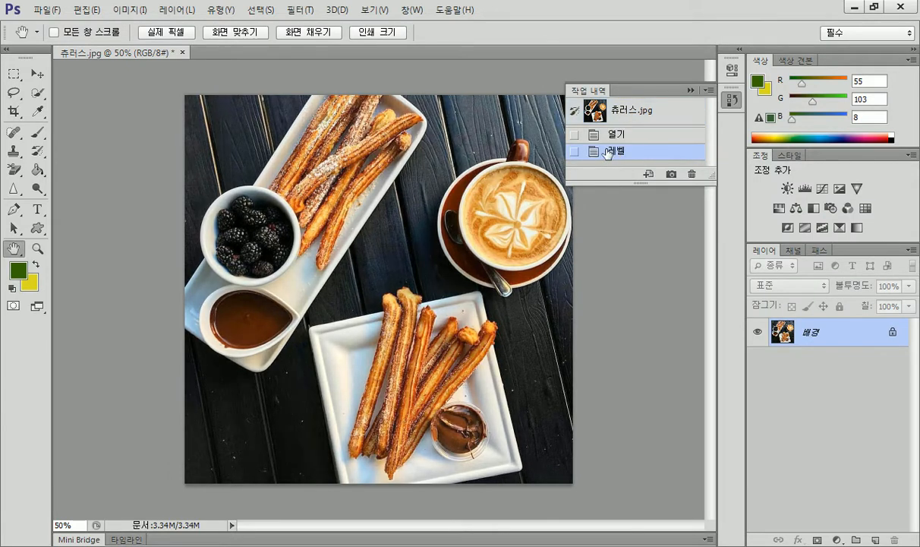
{"action": "left_click", "coordinate": [118, 14]}
{"action": "mouse_move", "coordinate": [154, 52]}
{"action": "left_click", "coordinate": [296, 60]}
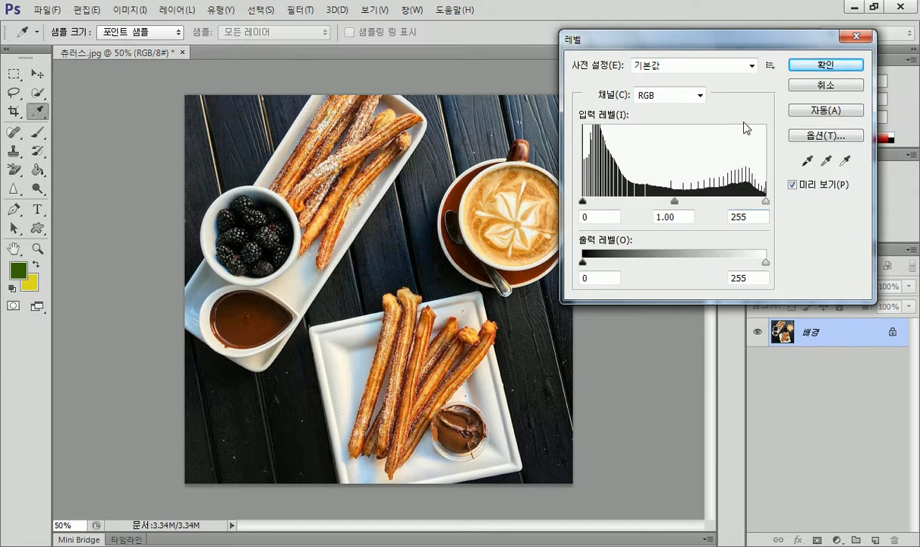
{"action": "left_click", "coordinate": [773, 70]}
Return to the original snapshot, reopen Levels, and set the white point by sampling the white area of the lower churros plate
{"action": "left_click", "coordinate": [641, 114]}
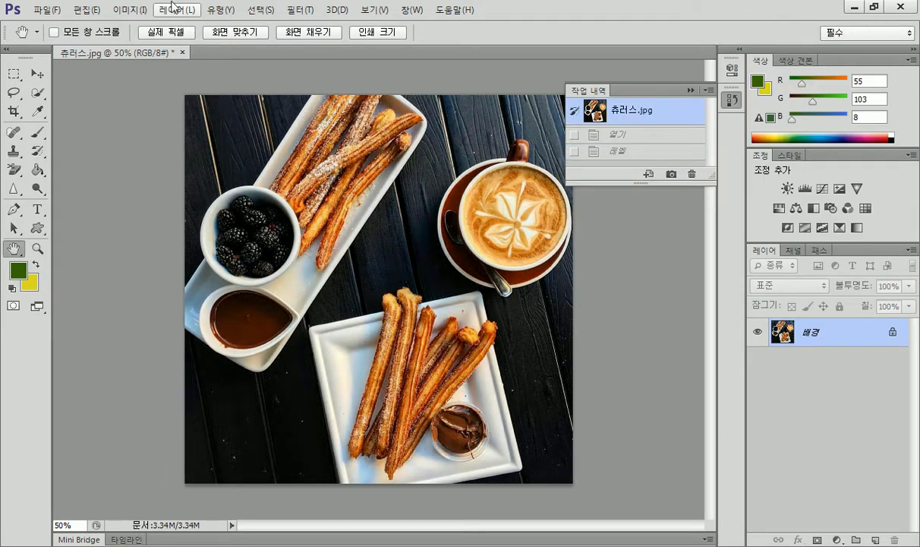
{"action": "key", "text": "ctrl+l"}
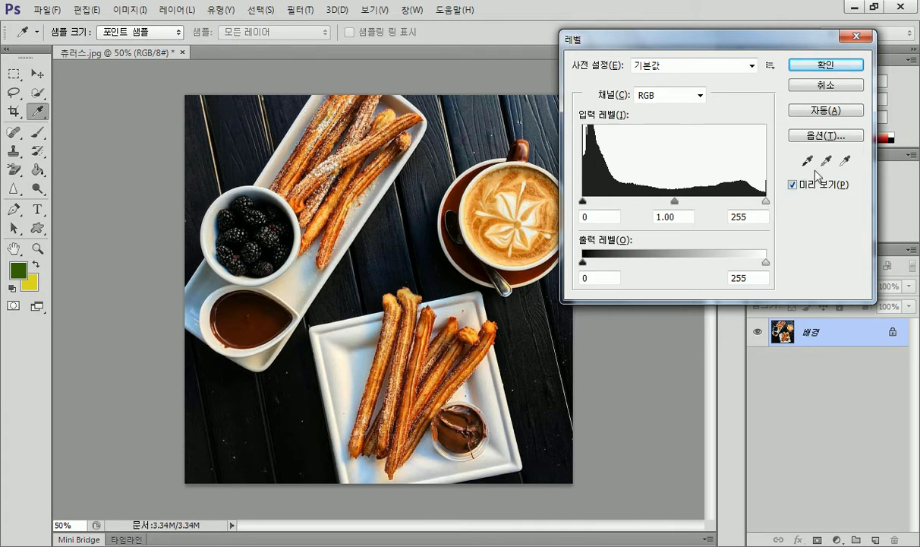
{"action": "left_click", "coordinate": [845, 161]}
{"action": "left_click", "coordinate": [826, 162]}
{"action": "left_click", "coordinate": [809, 162]}
{"action": "left_click", "coordinate": [827, 161]}
{"action": "left_click", "coordinate": [846, 161]}
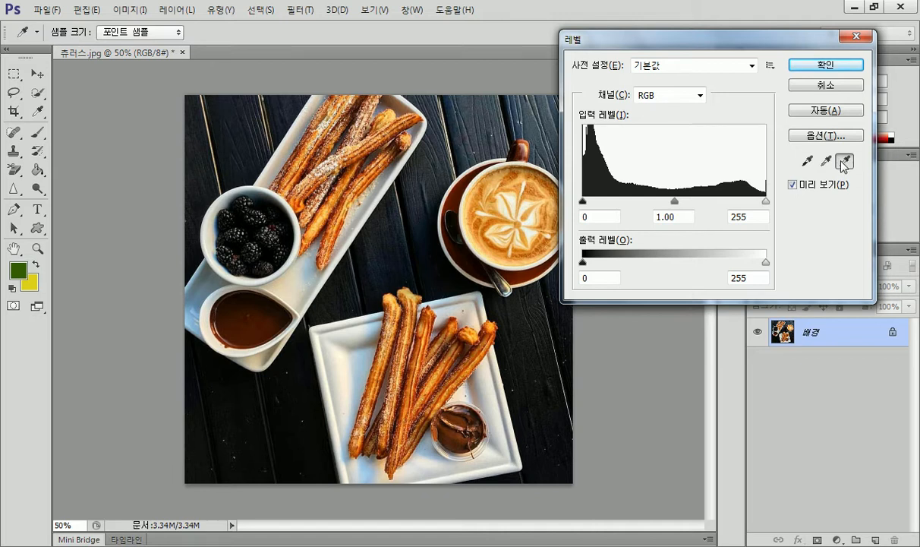
{"action": "left_click", "coordinate": [334, 358]}
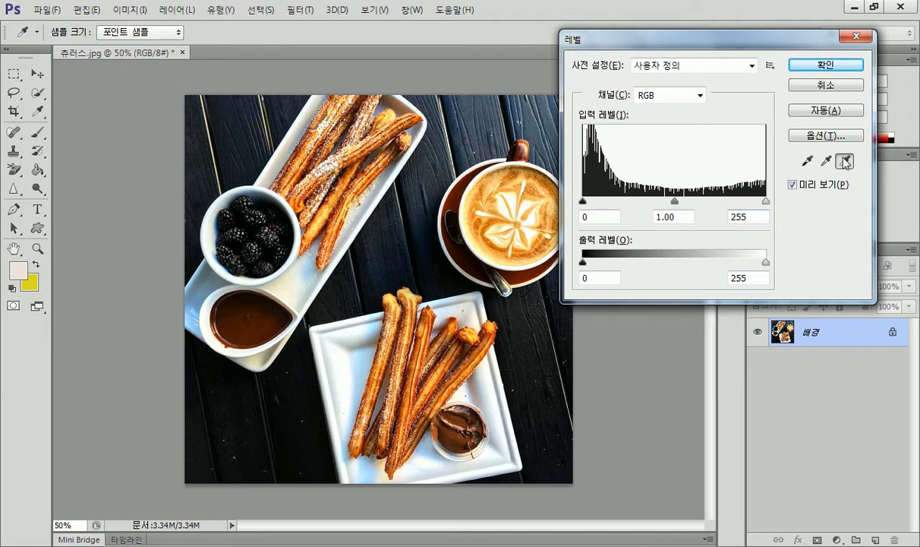
Set the black point by sampling various dark spots in the blackberry bowl, finishing on a near-black gap between the berries
{"action": "left_click", "coordinate": [806, 161]}
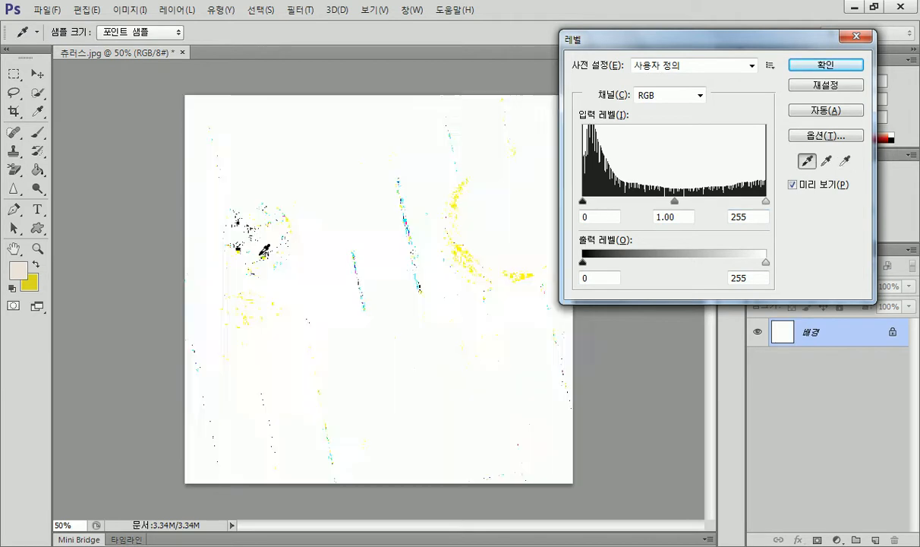
{"action": "scroll", "coordinate": [253, 233], "scroll_direction": "up", "scroll_amount": 3}
{"action": "scroll", "coordinate": [240, 228], "scroll_direction": "up", "scroll_amount": 3}
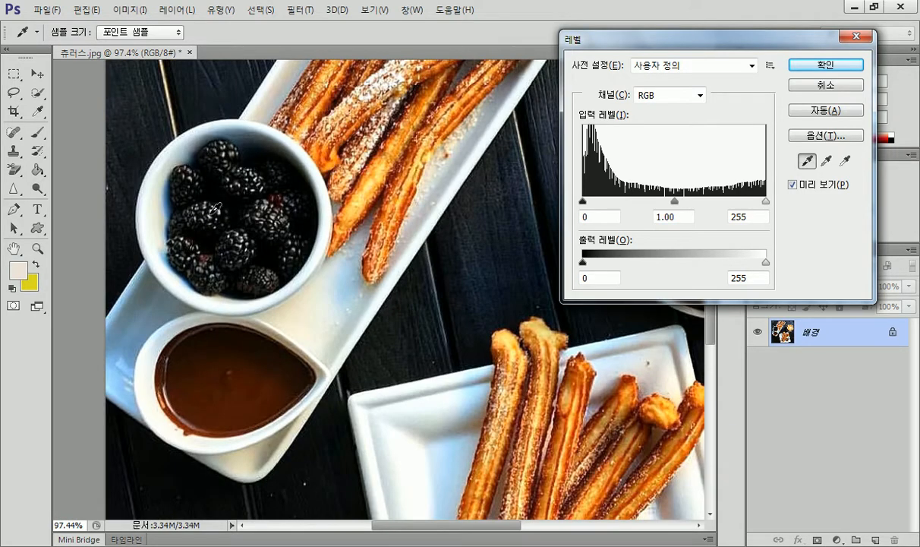
{"action": "left_click", "coordinate": [242, 225]}
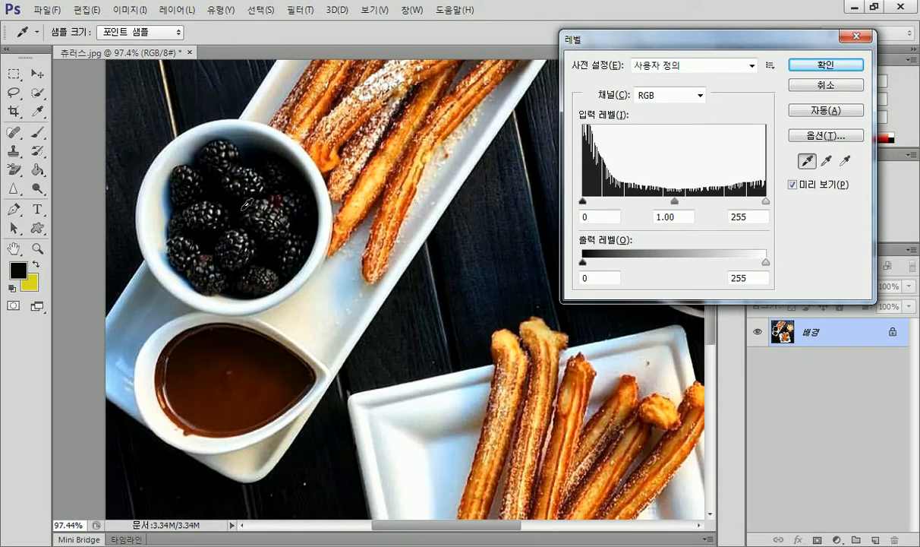
{"action": "left_click", "coordinate": [231, 218]}
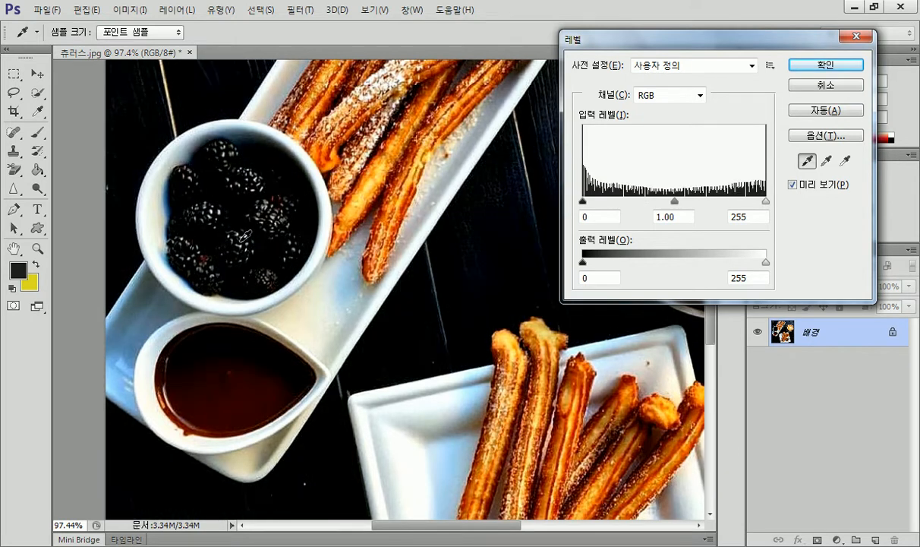
{"action": "left_click", "coordinate": [233, 222]}
{"action": "left_click", "coordinate": [243, 216]}
{"action": "left_click", "coordinate": [243, 201]}
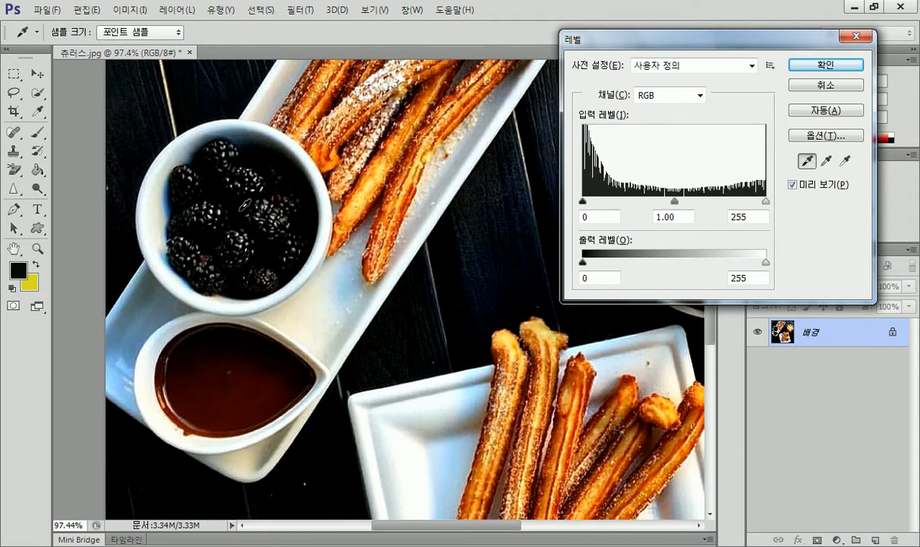
{"action": "left_click", "coordinate": [244, 170]}
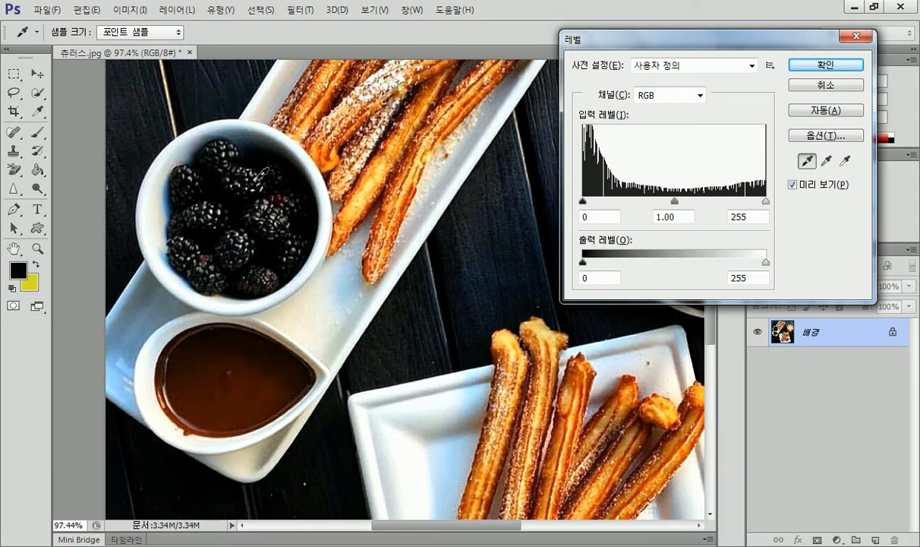
{"action": "left_click", "coordinate": [253, 152]}
{"action": "left_click", "coordinate": [232, 128]}
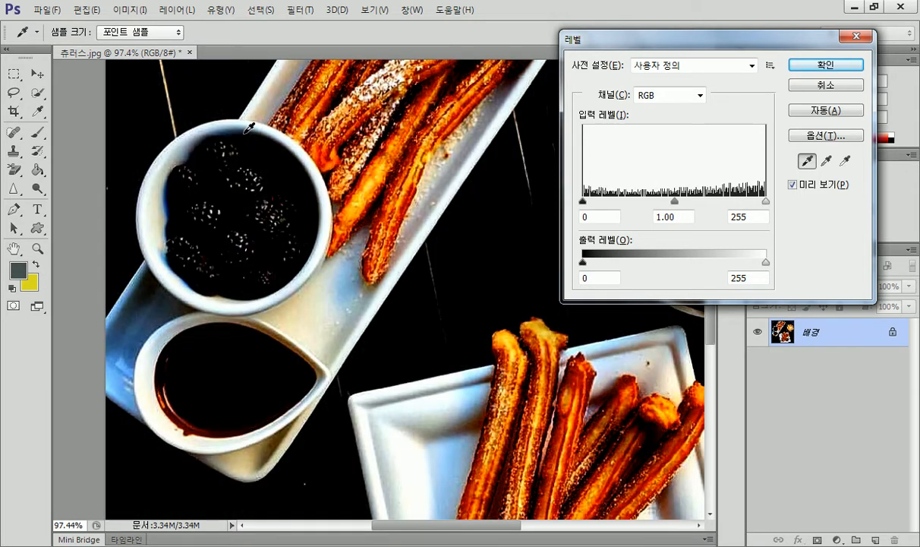
{"action": "left_click", "coordinate": [218, 186]}
{"action": "left_click", "coordinate": [213, 198]}
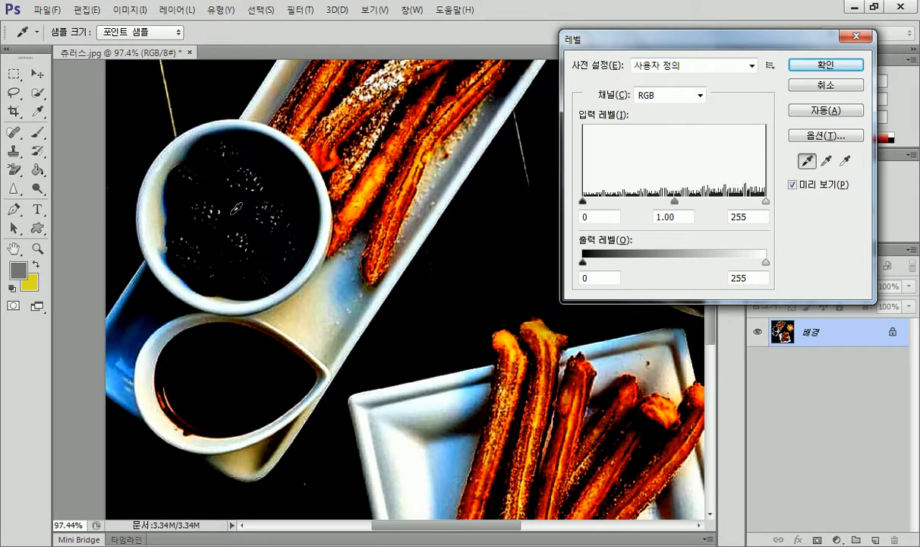
{"action": "left_click", "coordinate": [240, 210]}
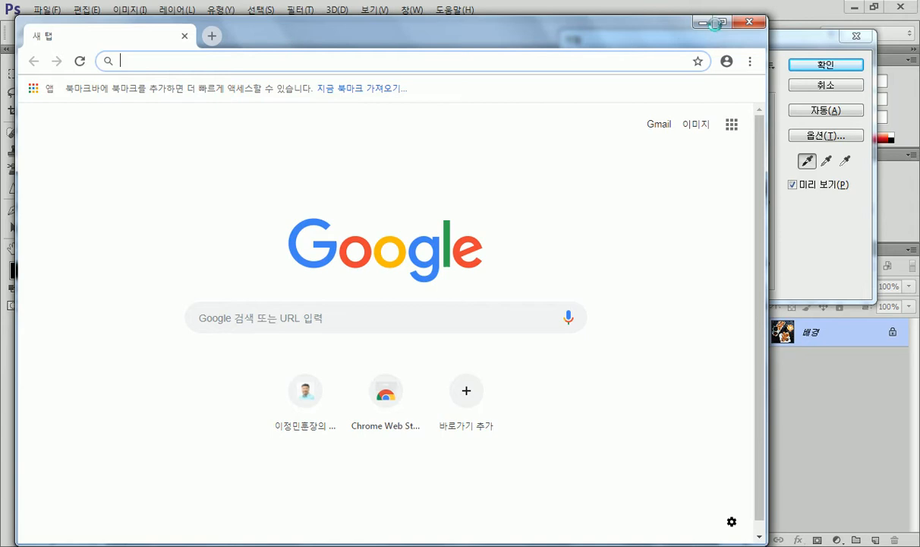
Close the blank Chrome window and switch to the browser window showing the host.new21.net home page
{"action": "key", "text": "alt+Tab"}
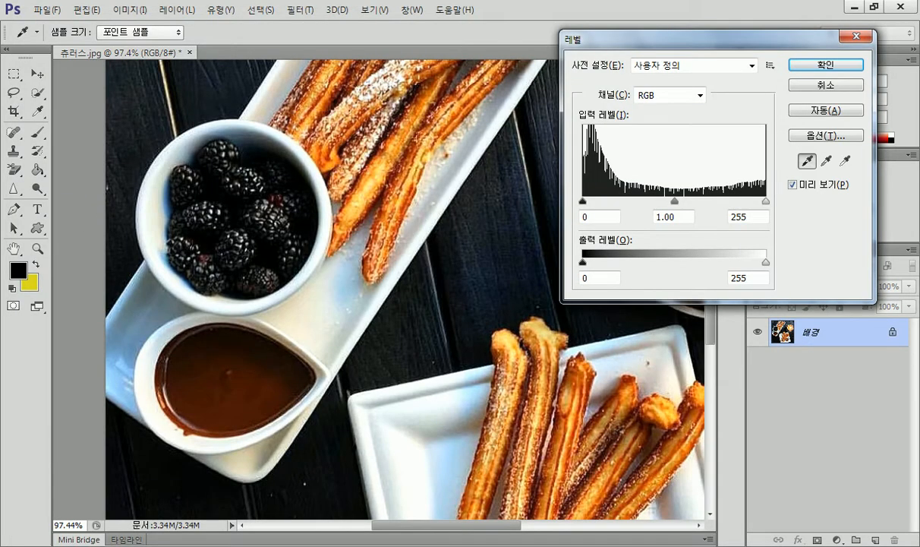
{"action": "key", "text": "alt+Tab"}
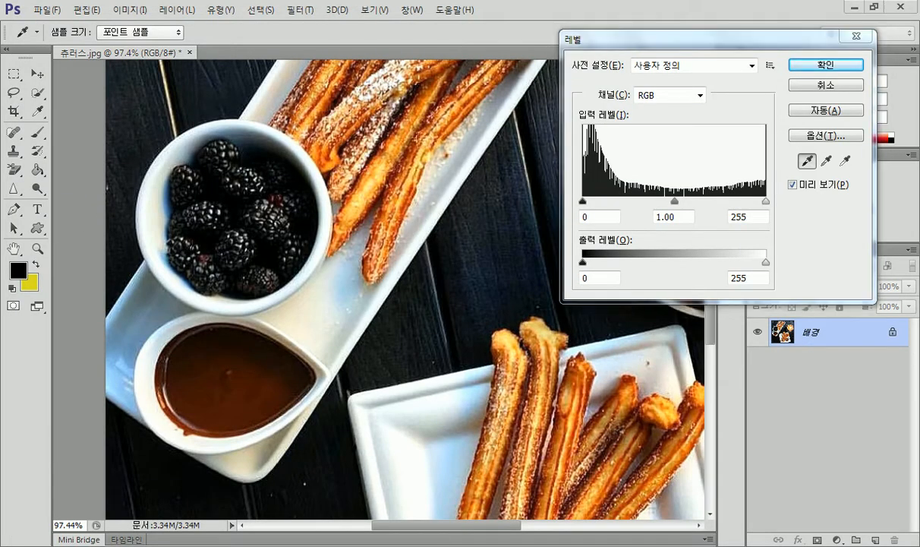
{"action": "left_click", "coordinate": [750, 24]}
{"action": "key", "text": "alt+Tab"}
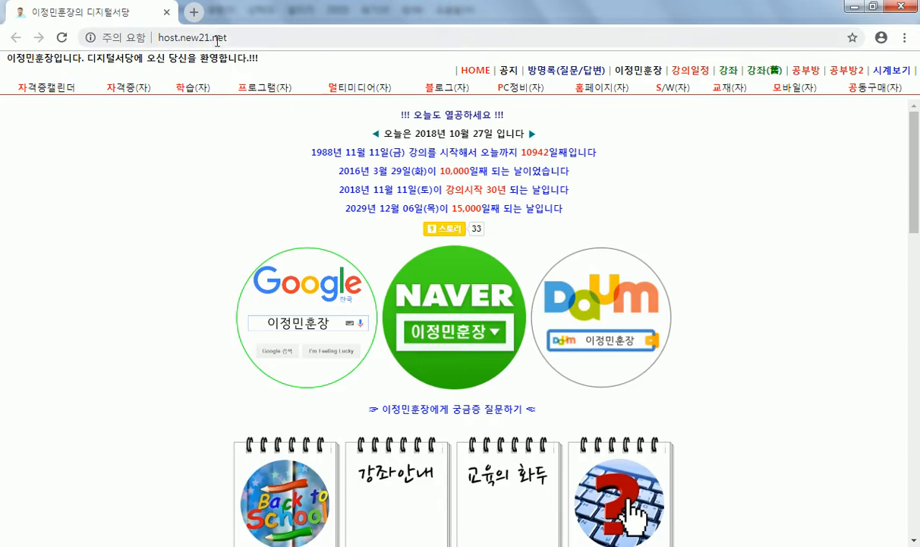
Search Google for "qp카드" in a new browser tab and open the related image results
{"action": "left_click", "coordinate": [184, 12]}
{"action": "type", "text": "q"}
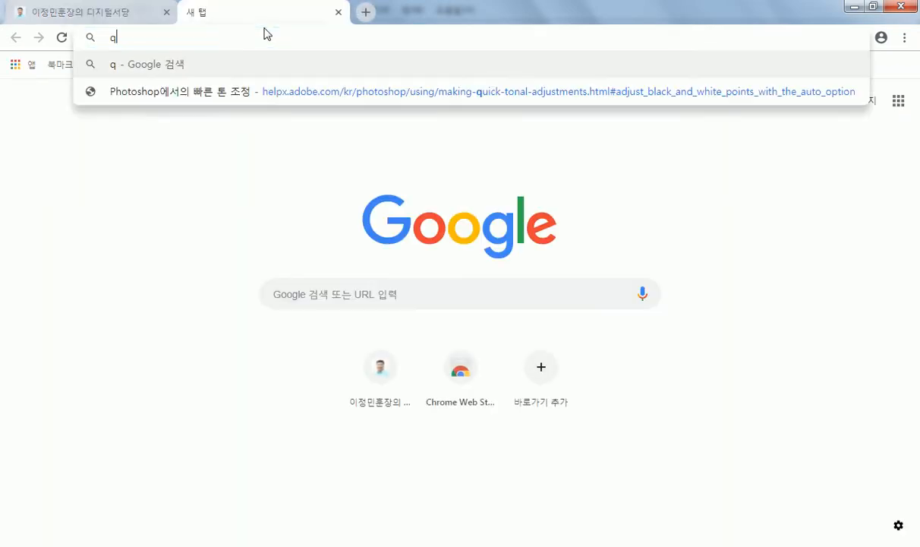
{"action": "type", "text": "pㅋ카드"}
{"action": "key", "text": "Return"}
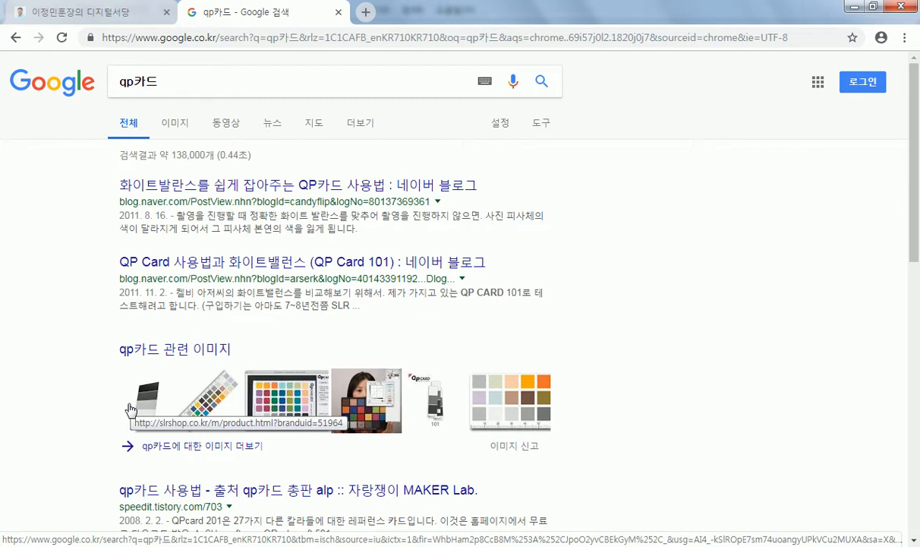
{"action": "left_click", "coordinate": [131, 410]}
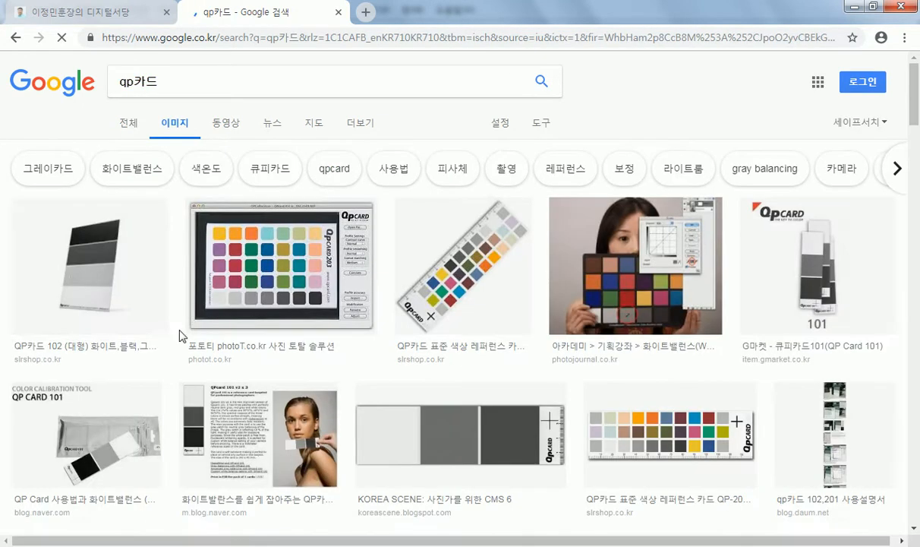
Look over the QP카드 102 product page on slrshop.co.kr without its app pop-up, close it, and preview a related QP Card 101 image
{"action": "left_click", "coordinate": [72, 266]}
{"action": "left_click", "coordinate": [285, 317]}
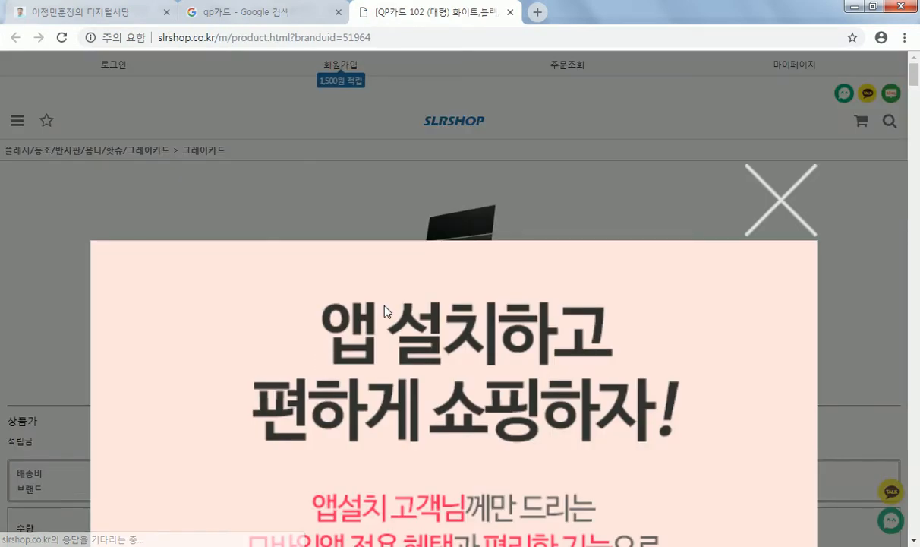
{"action": "left_click", "coordinate": [747, 192]}
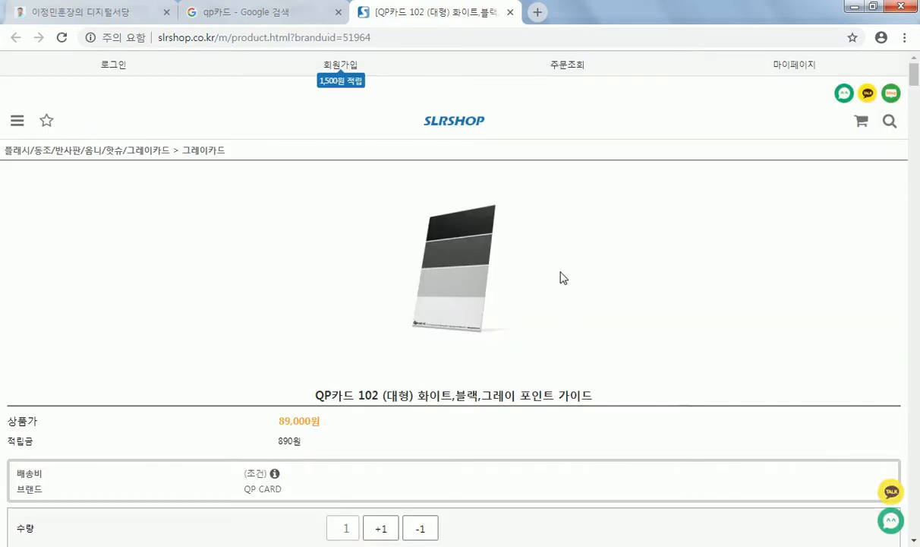
{"action": "scroll", "coordinate": [544, 300], "scroll_direction": "down", "scroll_amount": 8}
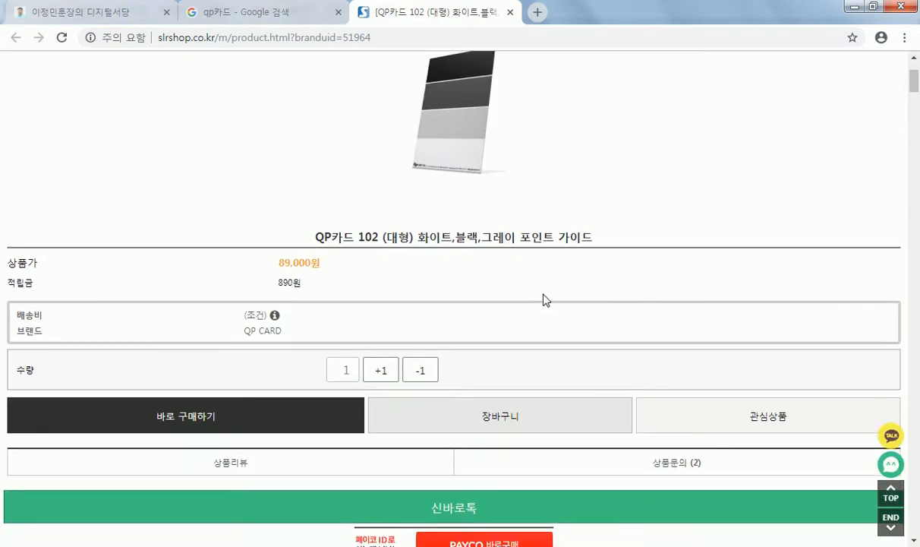
{"action": "scroll", "coordinate": [532, 311], "scroll_direction": "up", "scroll_amount": 3}
{"action": "scroll", "coordinate": [536, 307], "scroll_direction": "down", "scroll_amount": 15}
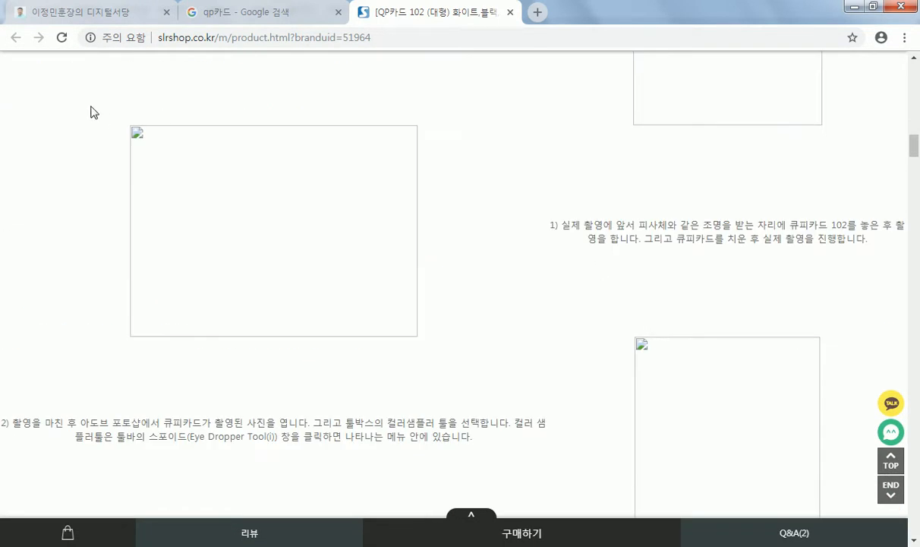
{"action": "left_click", "coordinate": [509, 12]}
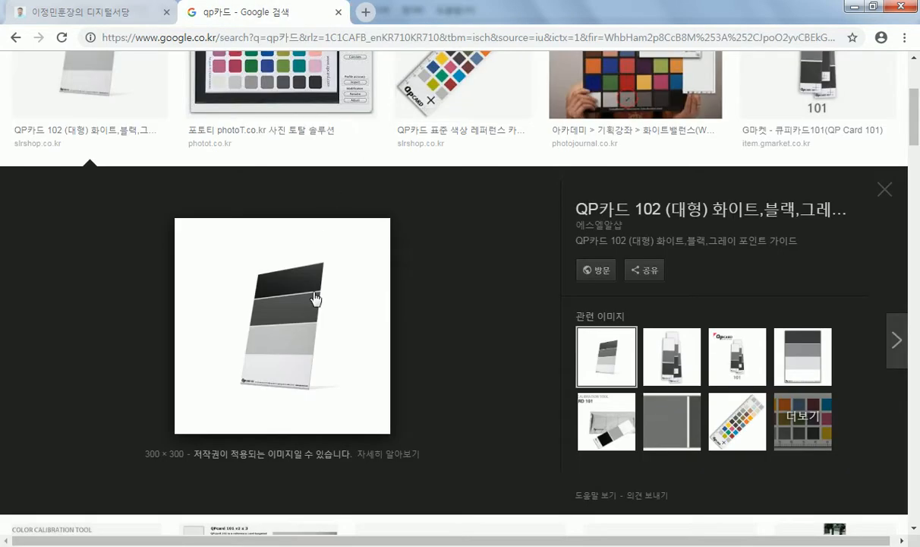
{"action": "left_click", "coordinate": [676, 372]}
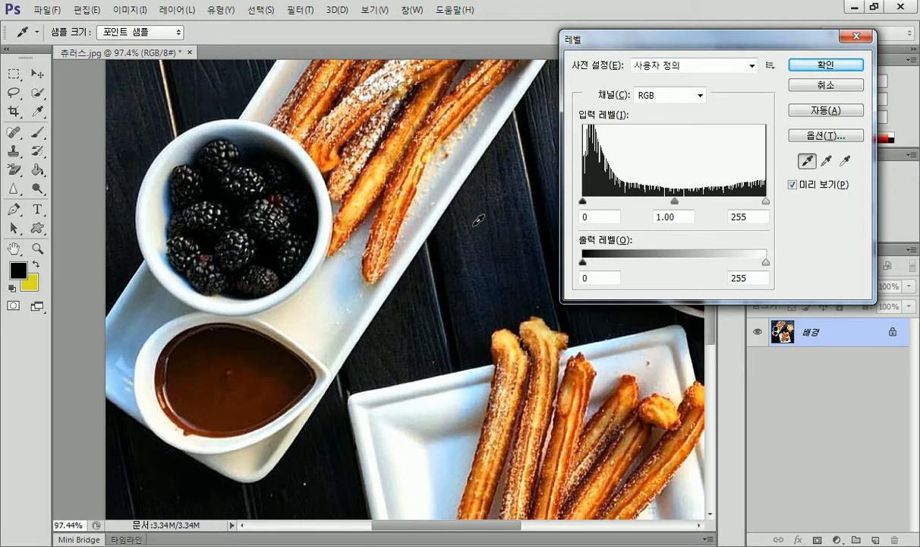
Back in Photoshop, look through the white, gray and black point eyedroppers in Levels and its preset save and load options
{"action": "left_click", "coordinate": [844, 162]}
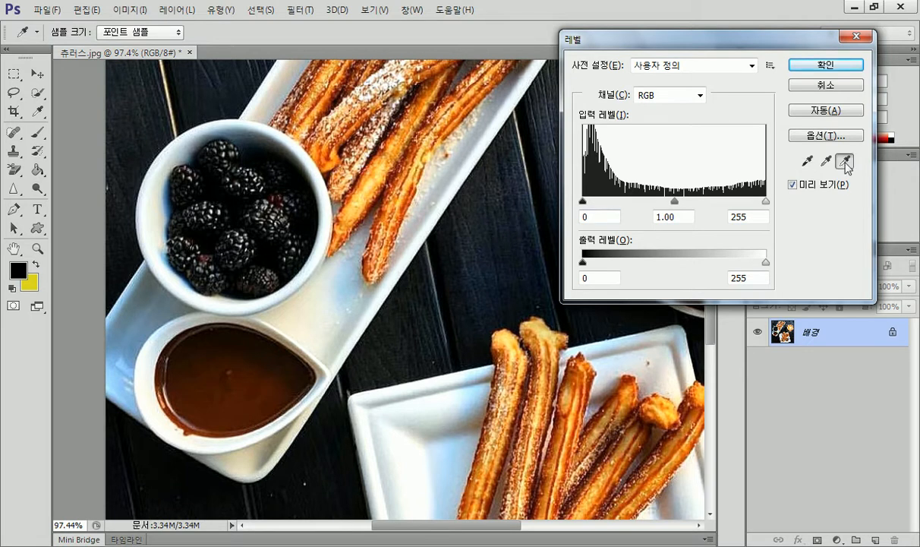
{"action": "left_click", "coordinate": [825, 161]}
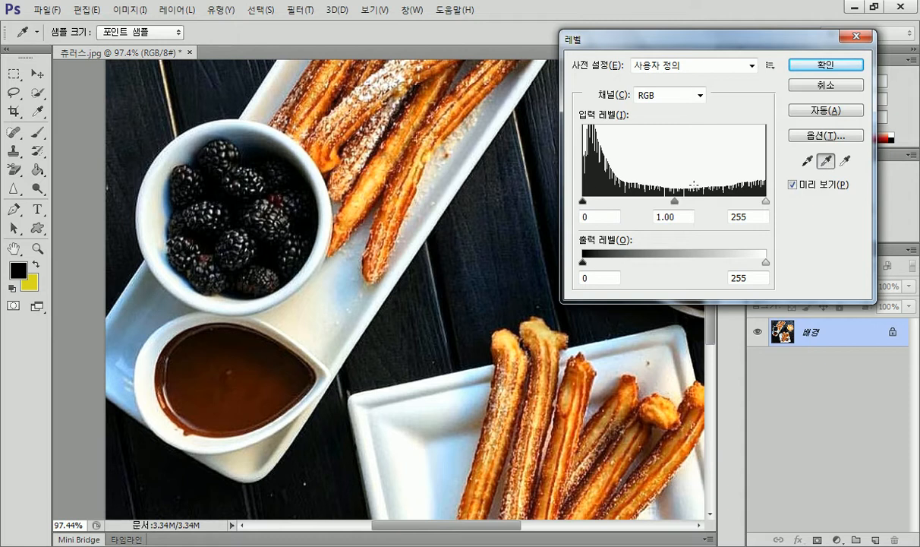
{"action": "left_click", "coordinate": [807, 161]}
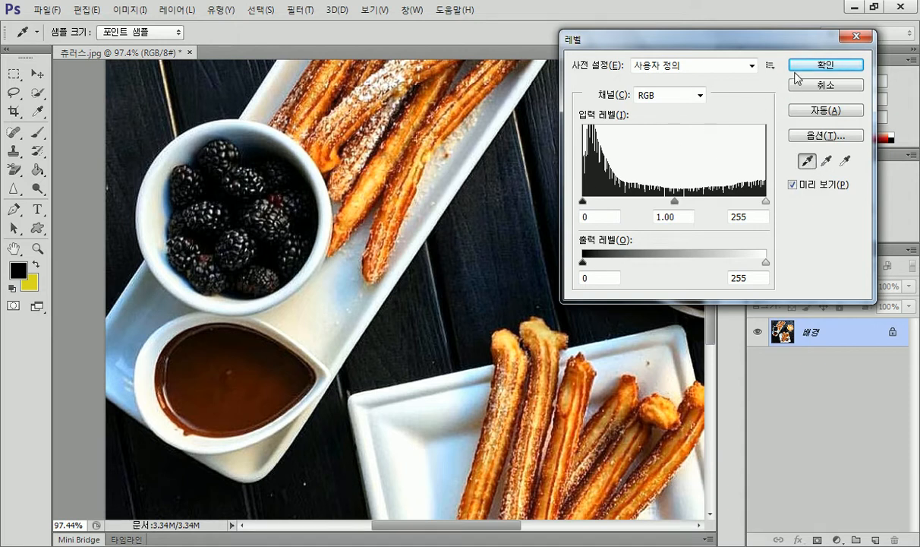
{"action": "left_click", "coordinate": [752, 66]}
{"action": "left_click", "coordinate": [769, 66]}
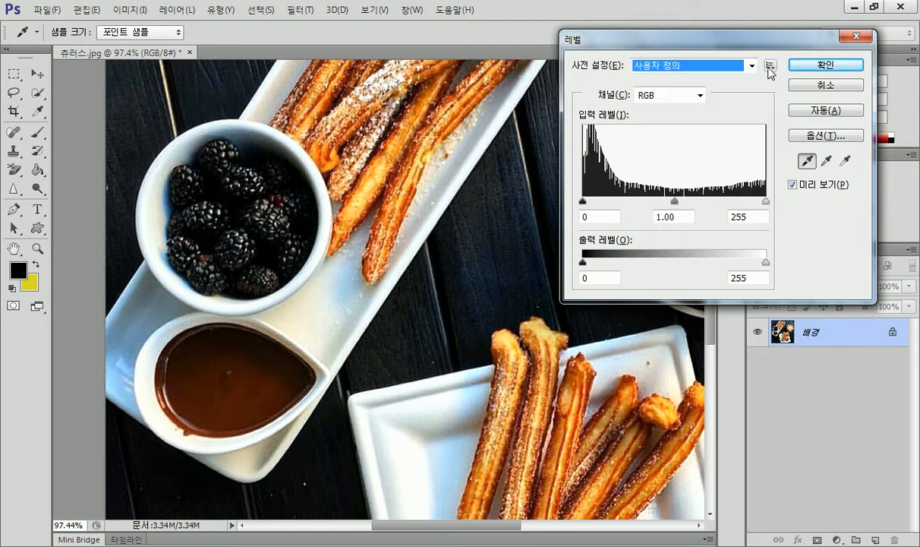
{"action": "left_click", "coordinate": [769, 66]}
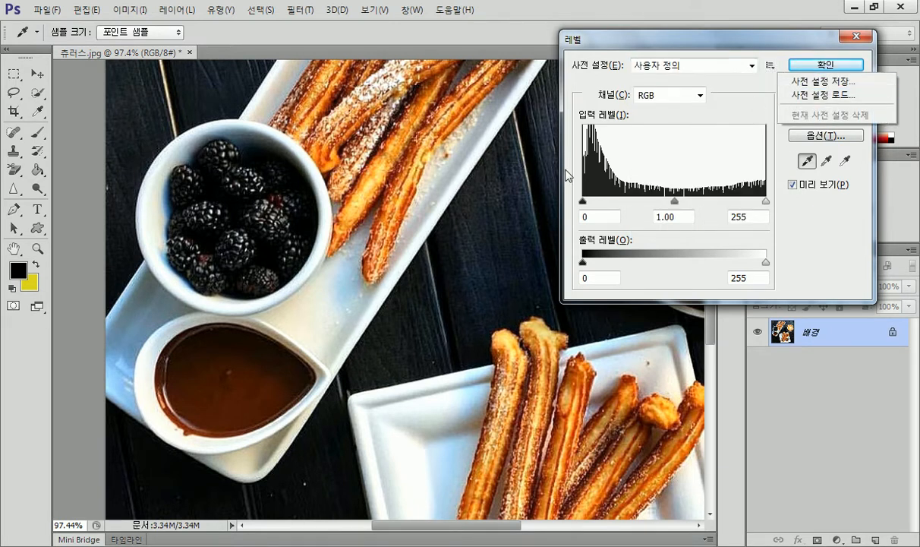
{"action": "left_click", "coordinate": [844, 281]}
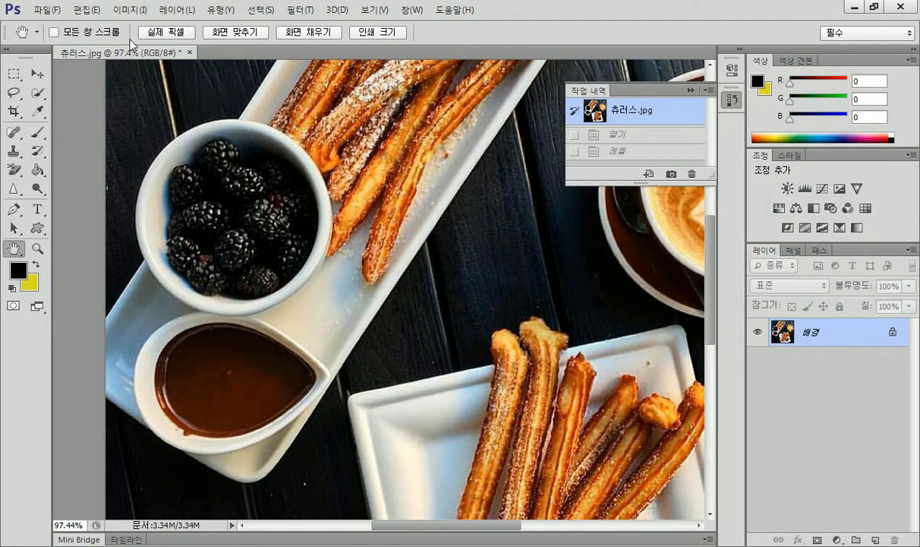
Open Levels on the original churros photo and set the midtone input level to 1.25
{"action": "left_click", "coordinate": [141, 15]}
{"action": "mouse_move", "coordinate": [152, 46]}
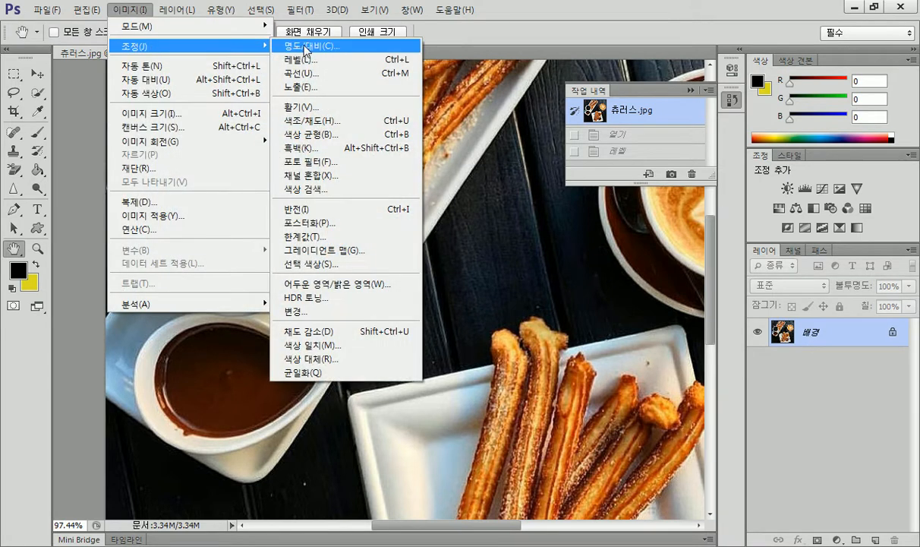
{"action": "left_click", "coordinate": [304, 61]}
{"action": "mouse_move", "coordinate": [765, 206]}
{"action": "left_mouse_down"}
{"action": "mouse_move", "coordinate": [751, 204]}
{"action": "mouse_move", "coordinate": [772, 202]}
{"action": "mouse_move", "coordinate": [610, 200]}
{"action": "mouse_move", "coordinate": [780, 199]}
{"action": "left_mouse_up"}
{"action": "left_click_drag", "start_coordinate": [683, 214], "coordinate": [629, 217]}
{"action": "type", "text": "1."}
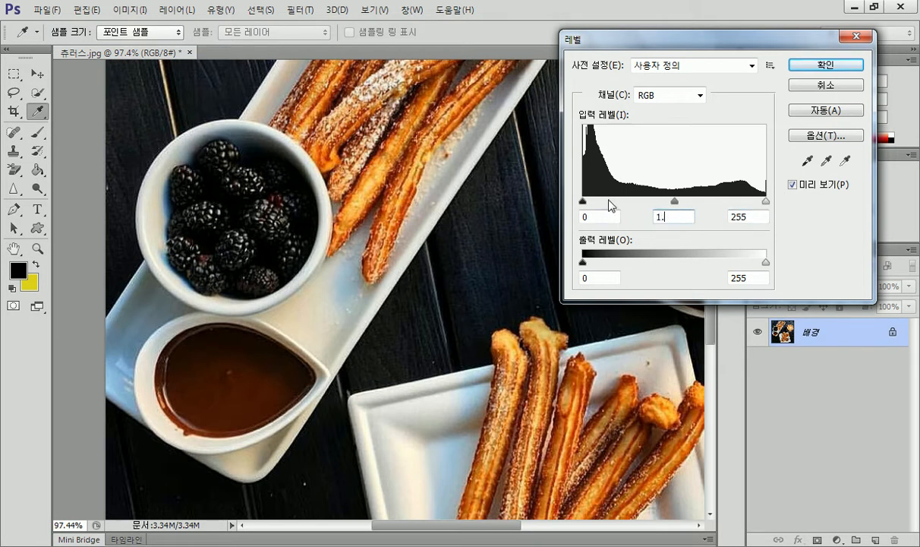
{"action": "type", "text": "25"}
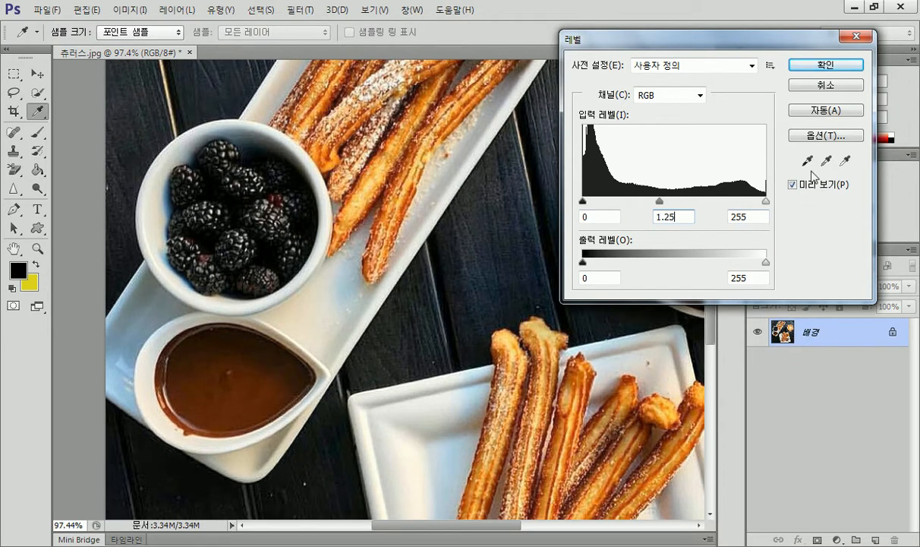
Set the white point by sampling several light areas of the two plates, finishing on a near-white spot of the lower plate
{"action": "left_click", "coordinate": [844, 161]}
{"action": "left_click", "coordinate": [382, 414]}
{"action": "left_click", "coordinate": [380, 396]}
{"action": "left_click", "coordinate": [321, 318]}
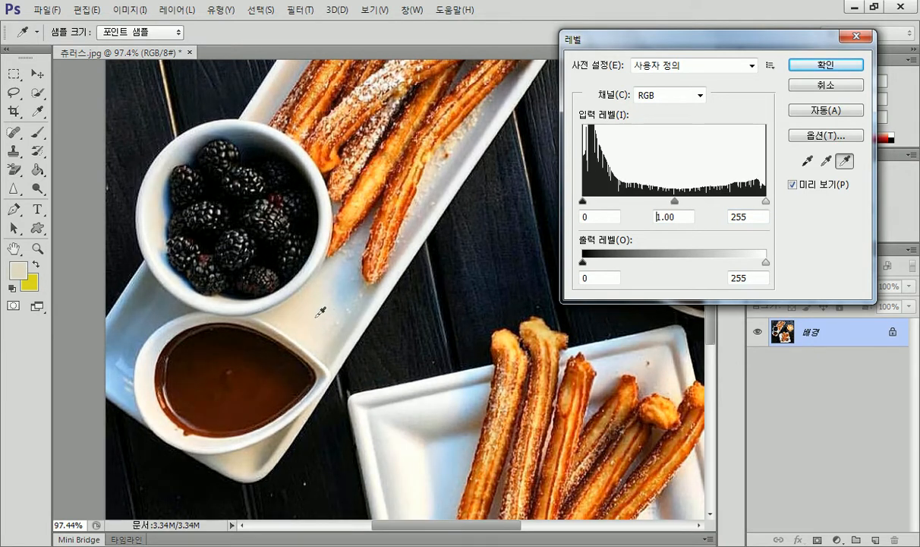
{"action": "left_click", "coordinate": [446, 436]}
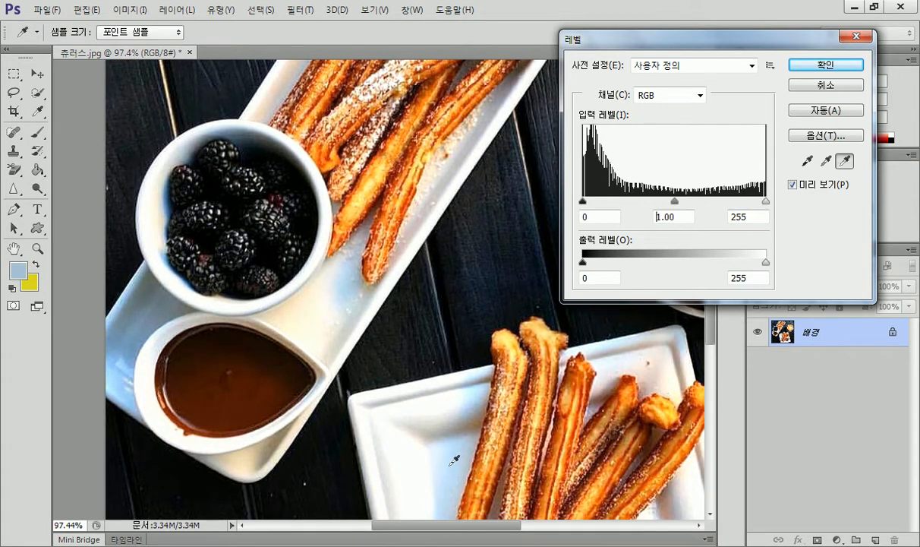
{"action": "left_click", "coordinate": [328, 259]}
{"action": "left_click", "coordinate": [428, 415]}
{"action": "left_click", "coordinate": [421, 419]}
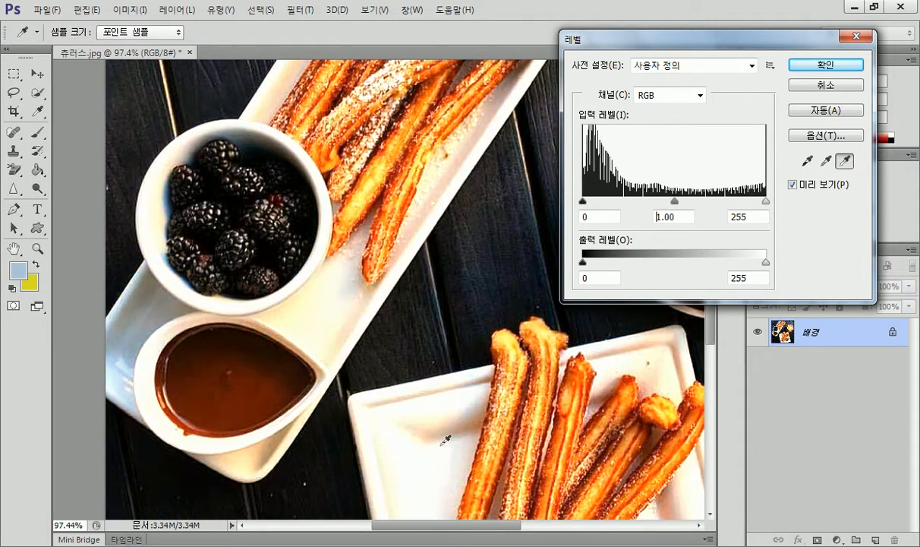
{"action": "left_click", "coordinate": [376, 394]}
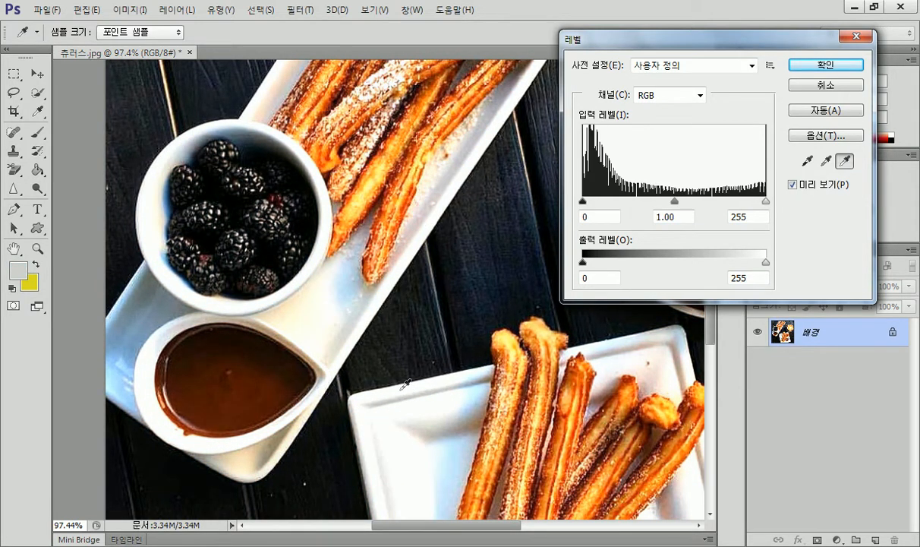
{"action": "left_click", "coordinate": [363, 370]}
Apply the white point correction and compare it with the original snapshot in the history
{"action": "left_click", "coordinate": [824, 65]}
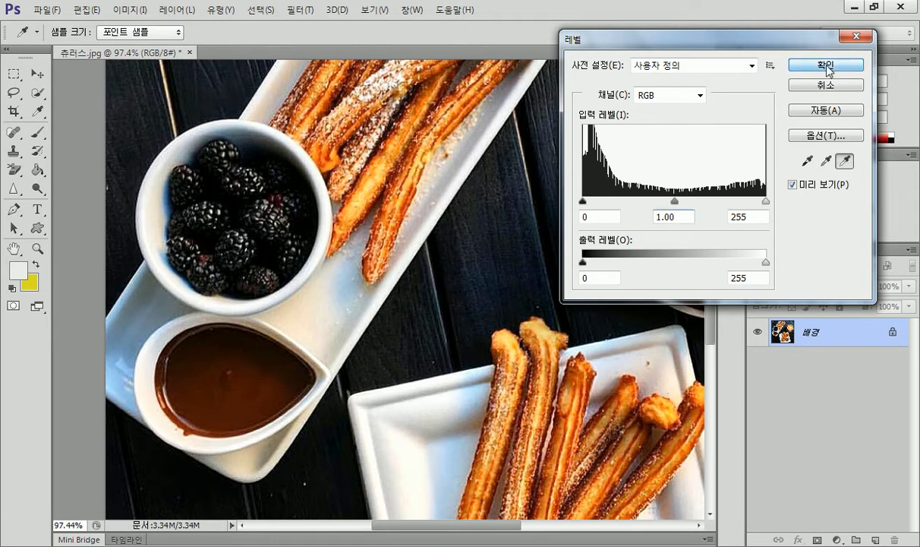
{"action": "left_click", "coordinate": [624, 112]}
{"action": "left_click", "coordinate": [629, 134]}
{"action": "left_click", "coordinate": [627, 118]}
{"action": "left_click", "coordinate": [625, 137]}
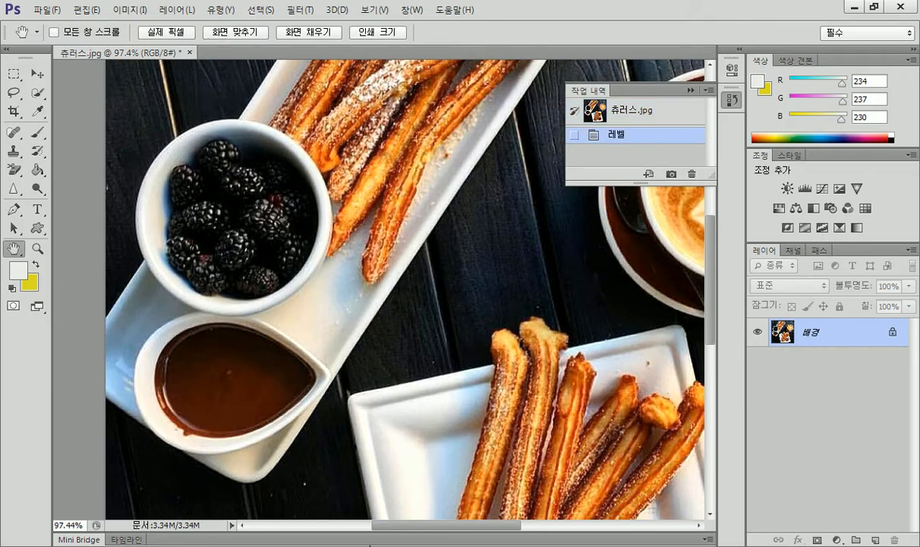
Switch to the browser, close the qp카드 search tab, and open the 멀티미디어(자) board on host.new21.net
{"action": "key", "text": "alt+Tab"}
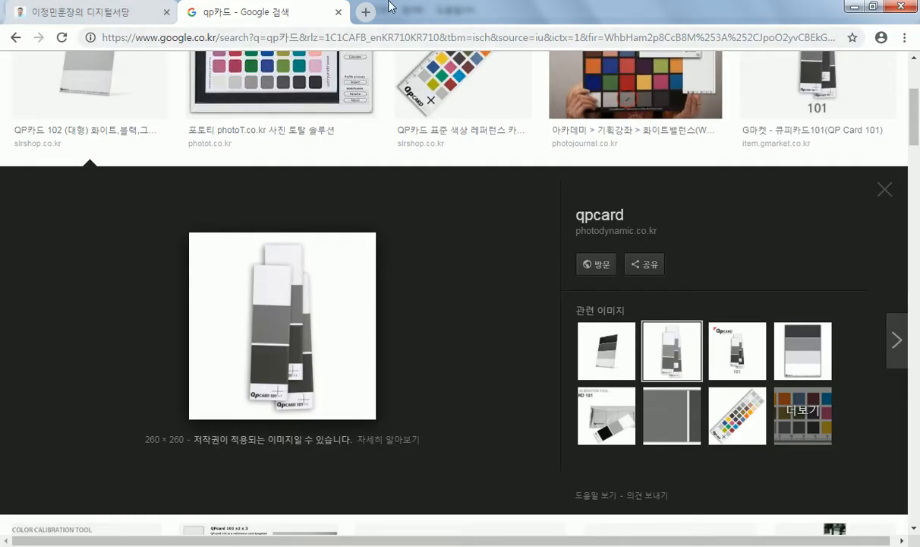
{"action": "left_click", "coordinate": [338, 16]}
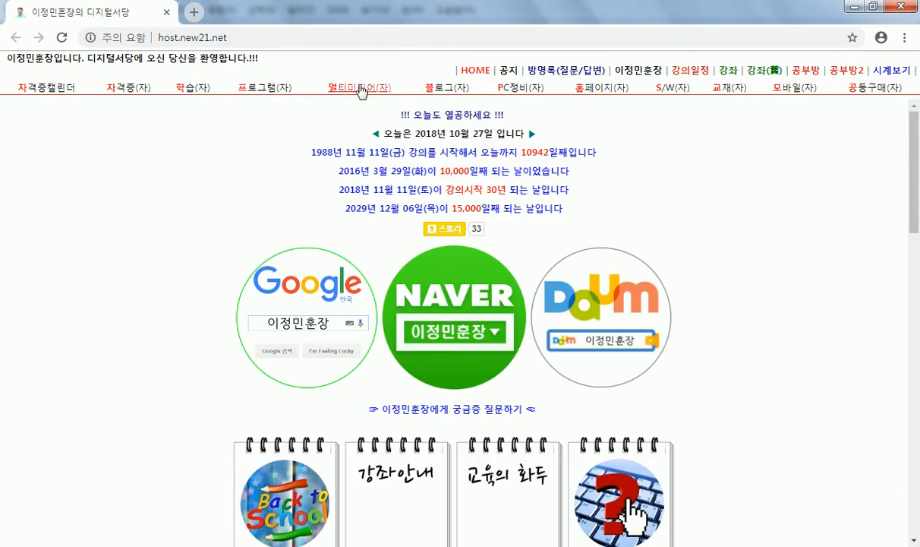
{"action": "left_click", "coordinate": [362, 90]}
Search the posts of the multimedia board for "qp"
{"action": "scroll", "coordinate": [126, 334], "scroll_direction": "down", "scroll_amount": 2}
{"action": "scroll", "coordinate": [127, 353], "scroll_direction": "down", "scroll_amount": 5}
{"action": "scroll", "coordinate": [133, 354], "scroll_direction": "down", "scroll_amount": 7}
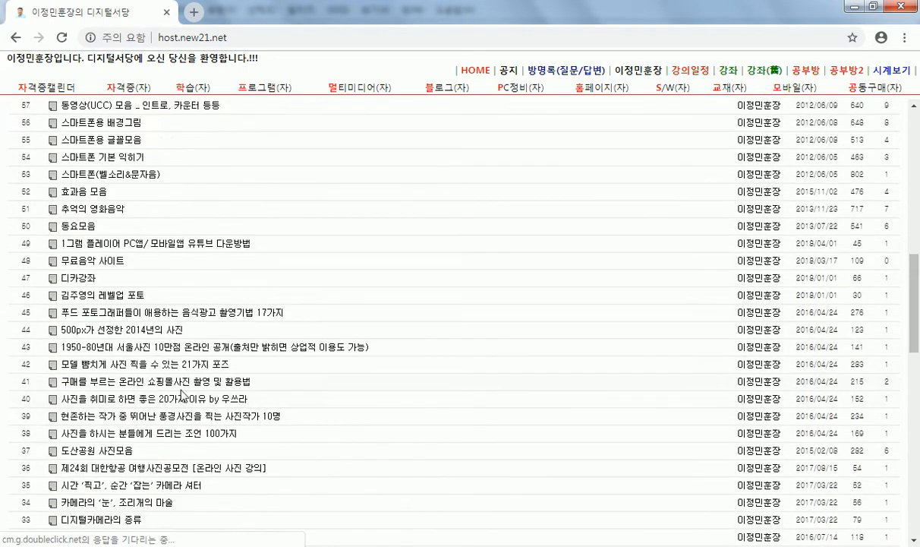
{"action": "scroll", "coordinate": [455, 446], "scroll_direction": "down", "scroll_amount": 4}
{"action": "left_click", "coordinate": [817, 292]}
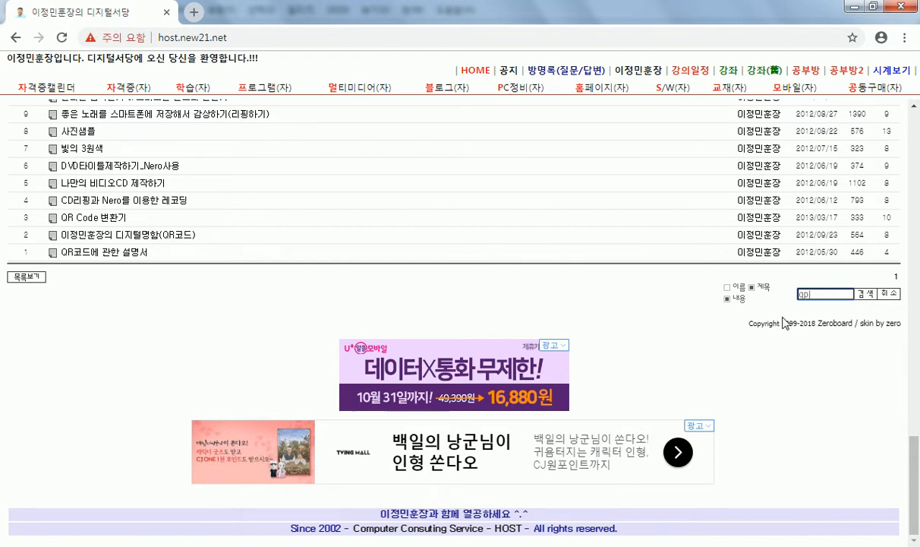
{"action": "key", "text": "Return"}
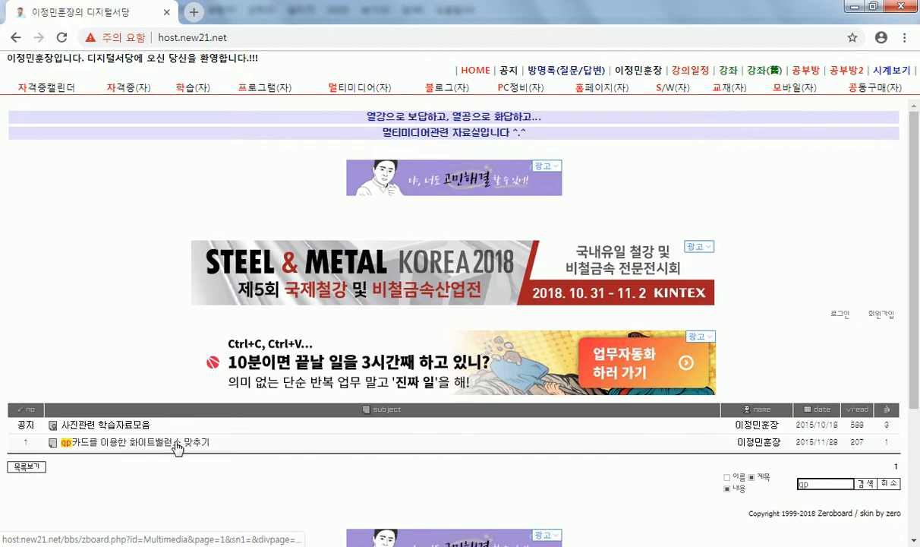
Open the post on matching white balance with a QP card and read through its photo examples to the Curves black point settings
{"action": "scroll", "coordinate": [177, 448], "scroll_direction": "down", "scroll_amount": 3}
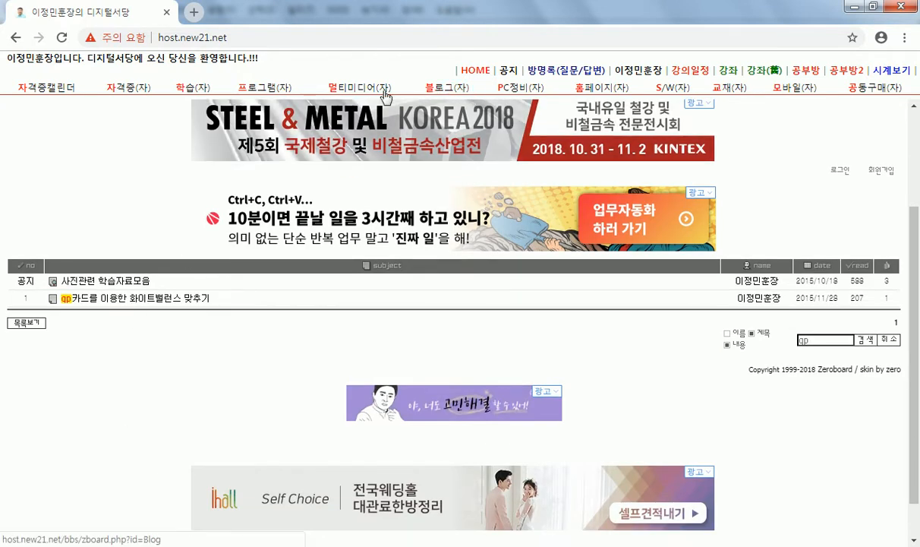
{"action": "left_click", "coordinate": [166, 297]}
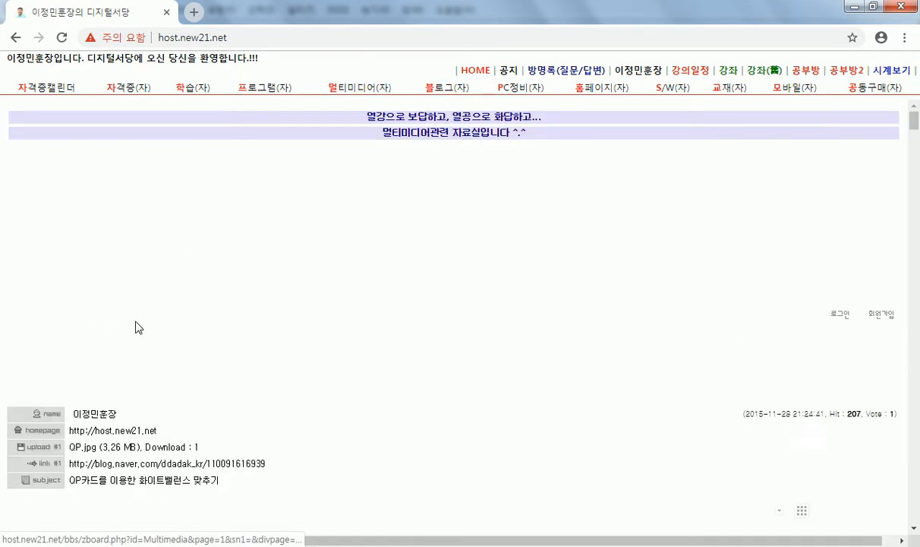
{"action": "scroll", "coordinate": [120, 384], "scroll_direction": "down", "scroll_amount": 10}
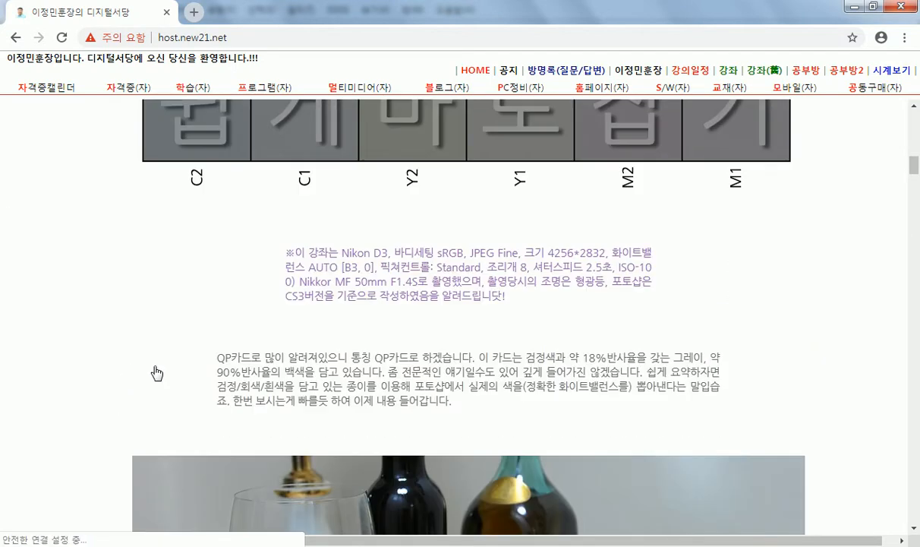
{"action": "scroll", "coordinate": [156, 372], "scroll_direction": "down", "scroll_amount": 5}
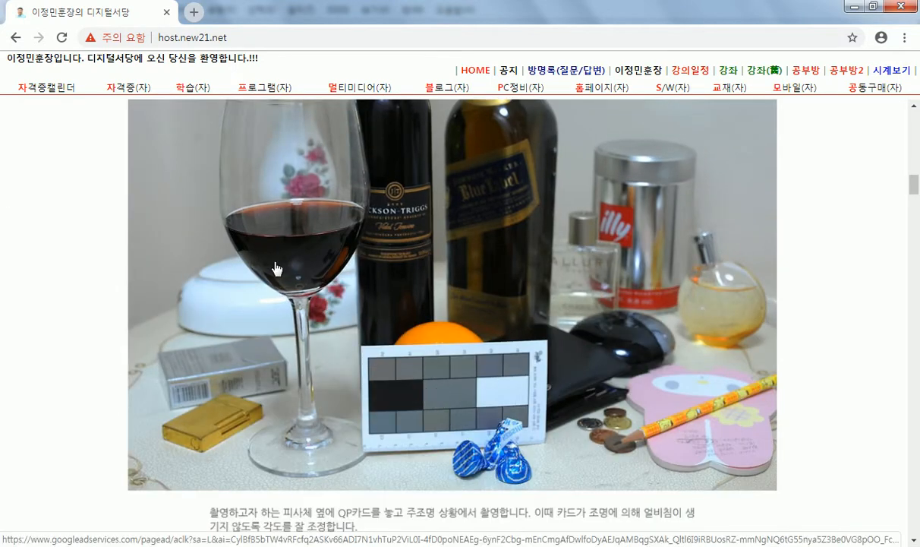
{"action": "scroll", "coordinate": [270, 288], "scroll_direction": "down", "scroll_amount": 15}
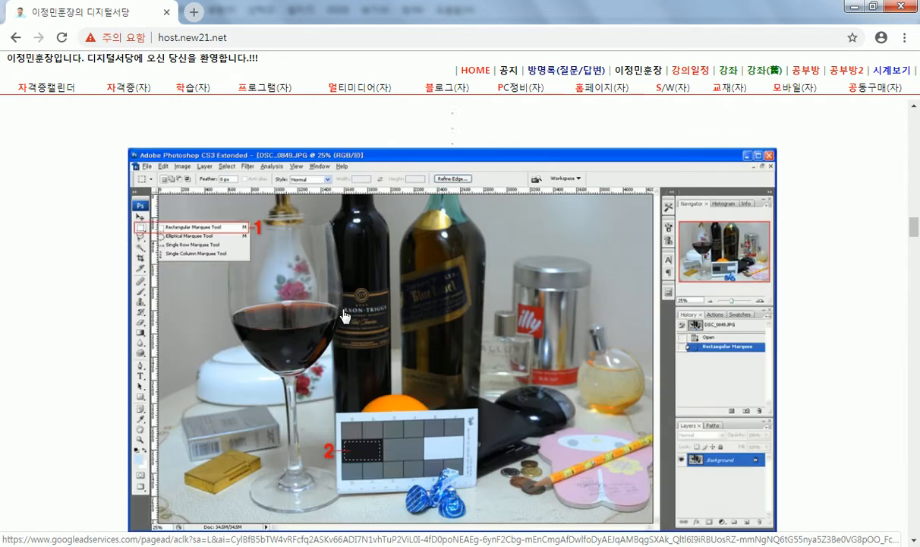
{"action": "scroll", "coordinate": [344, 315], "scroll_direction": "down", "scroll_amount": 2}
{"action": "scroll", "coordinate": [296, 342], "scroll_direction": "down", "scroll_amount": 3}
{"action": "scroll", "coordinate": [302, 359], "scroll_direction": "down", "scroll_amount": 15}
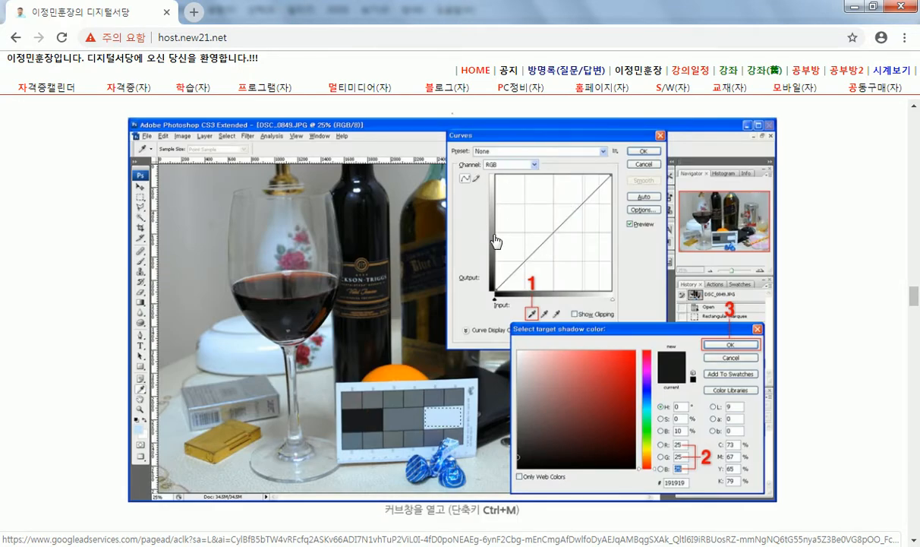
Read the rest of the QP card post, from the Curves white point settings and presets to the finished image, and return to Photoshop
{"action": "scroll", "coordinate": [423, 277], "scroll_direction": "down", "scroll_amount": 3}
{"action": "scroll", "coordinate": [381, 311], "scroll_direction": "down", "scroll_amount": 7}
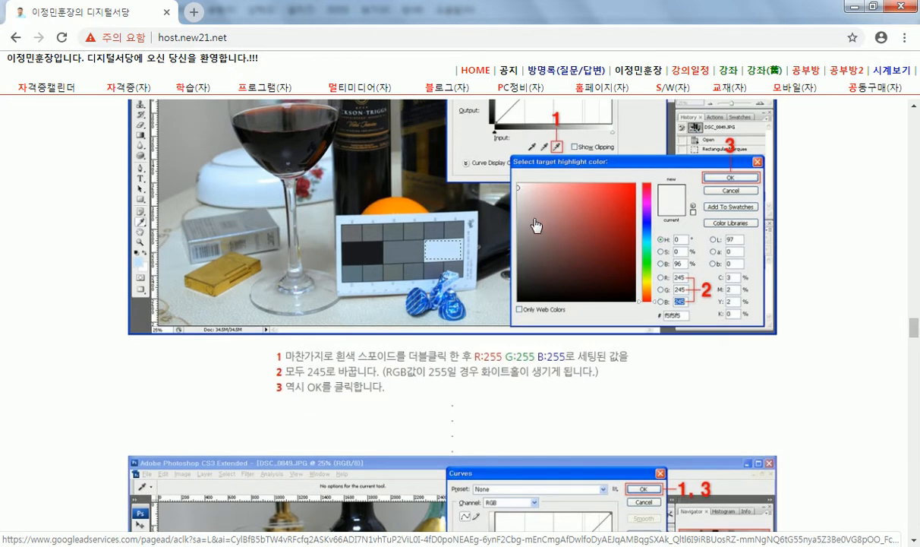
{"action": "scroll", "coordinate": [501, 250], "scroll_direction": "down", "scroll_amount": 10}
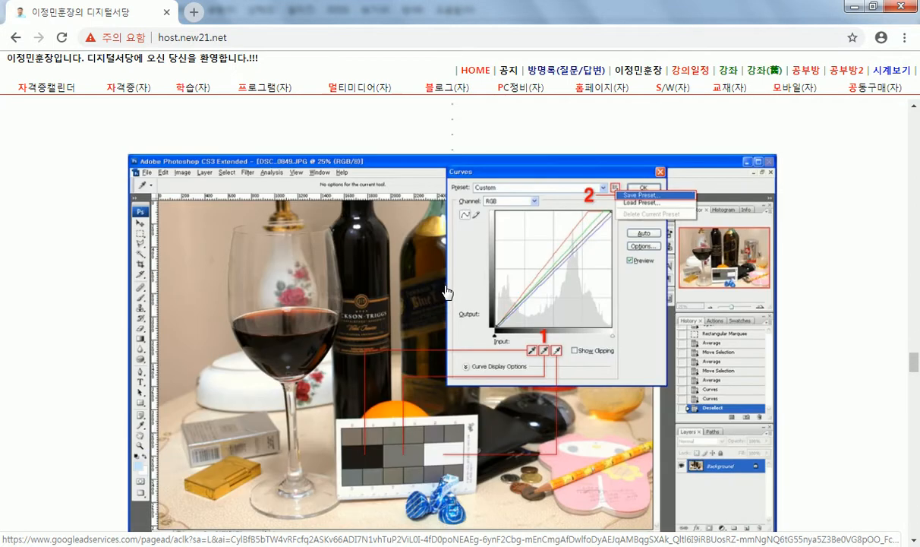
{"action": "scroll", "coordinate": [446, 292], "scroll_direction": "down", "scroll_amount": 13}
{"action": "scroll", "coordinate": [403, 309], "scroll_direction": "down", "scroll_amount": 2}
{"action": "scroll", "coordinate": [469, 232], "scroll_direction": "up", "scroll_amount": 1}
{"action": "scroll", "coordinate": [439, 297], "scroll_direction": "down", "scroll_amount": 2}
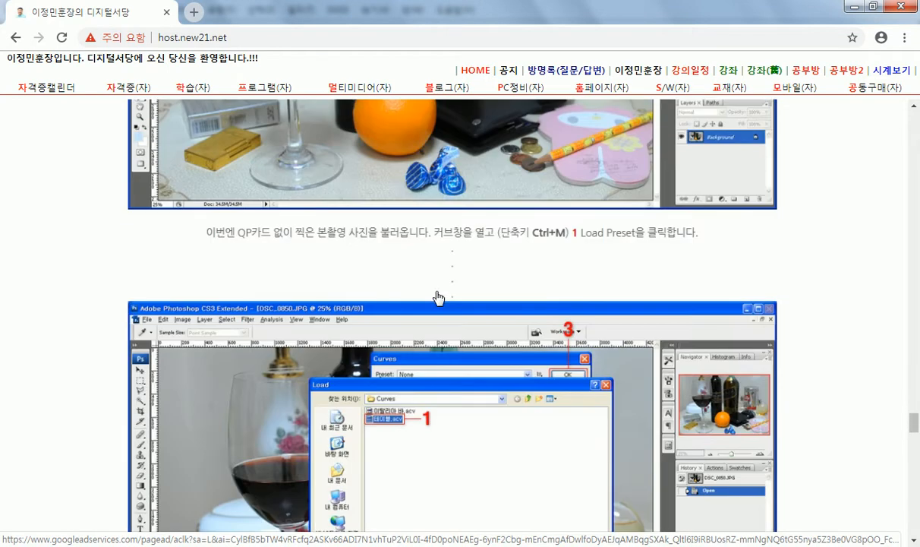
{"action": "scroll", "coordinate": [439, 296], "scroll_direction": "down", "scroll_amount": 3}
{"action": "scroll", "coordinate": [442, 312], "scroll_direction": "down", "scroll_amount": 6}
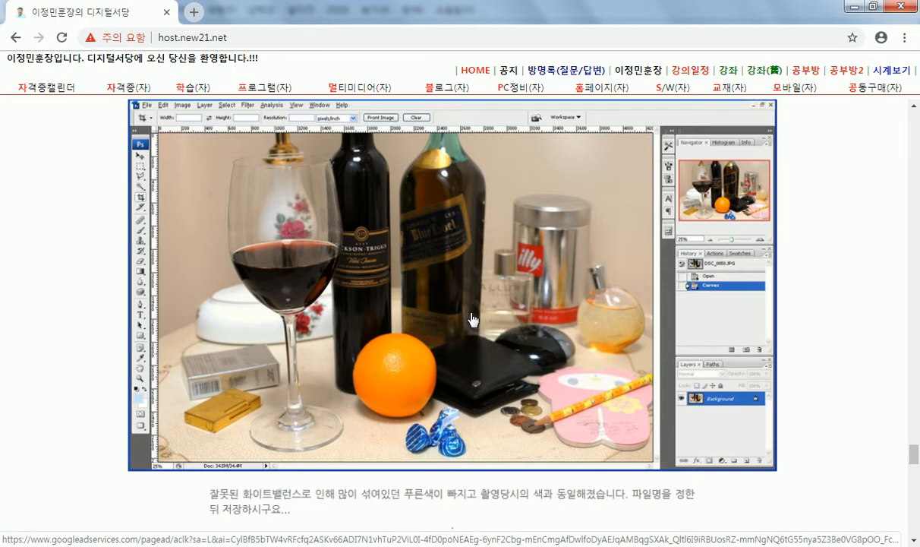
{"action": "scroll", "coordinate": [472, 311], "scroll_direction": "down", "scroll_amount": 6}
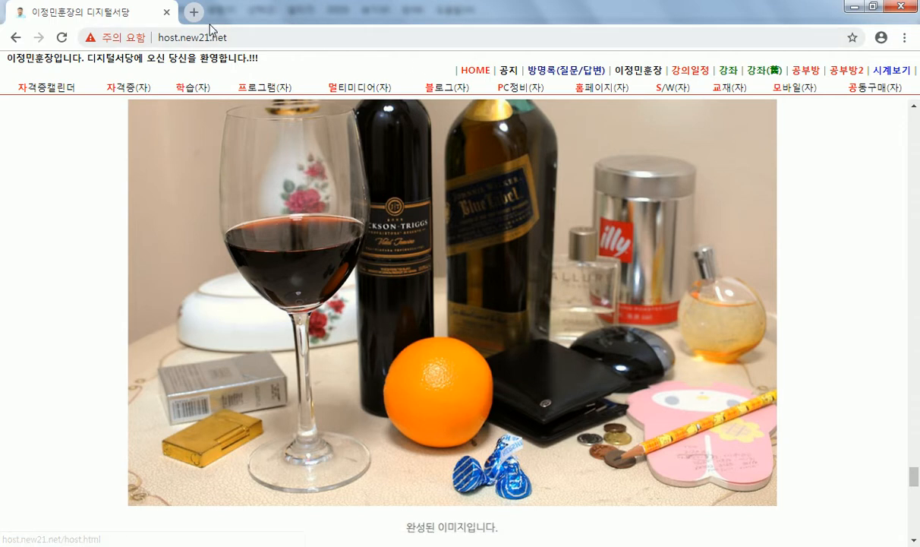
{"action": "left_click", "coordinate": [854, 6]}
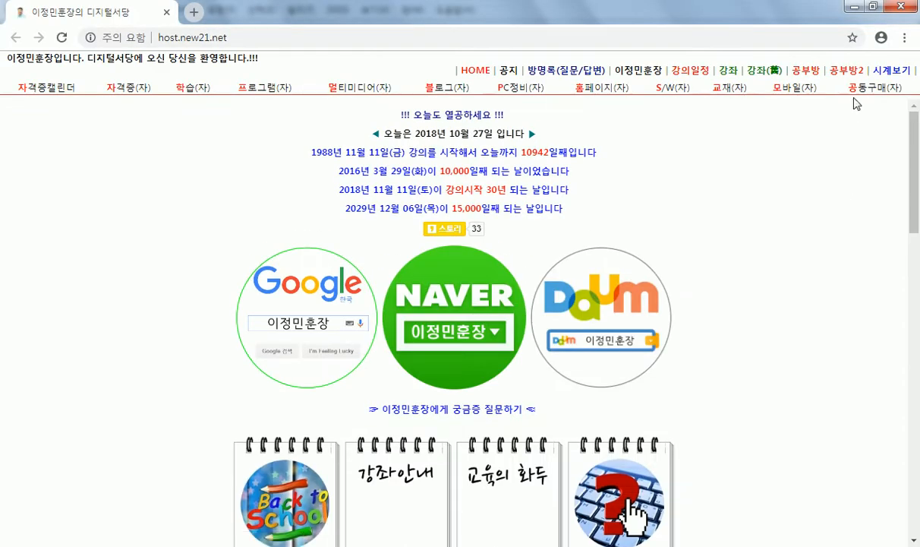
{"action": "left_click", "coordinate": [853, 6]}
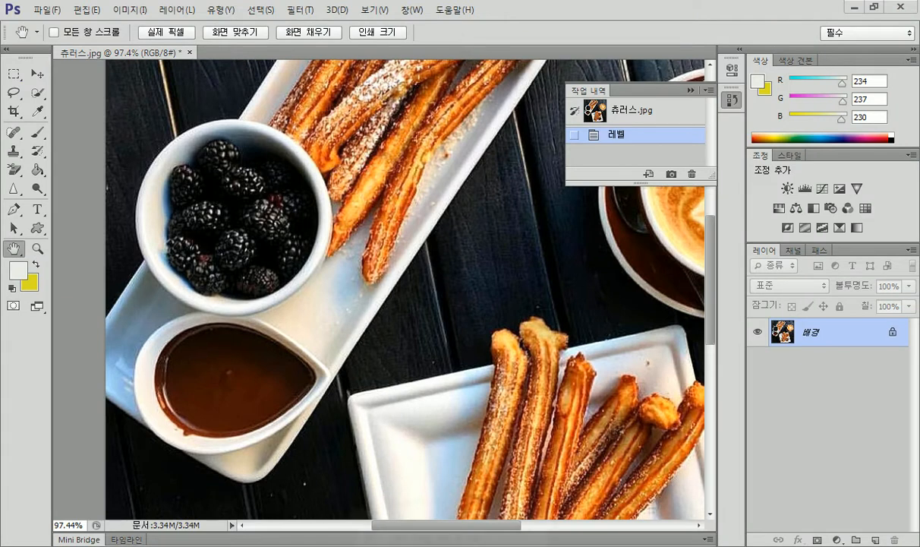
{"action": "right_click", "coordinate": [447, 545]}
{"action": "left_click", "coordinate": [422, 524]}
{"action": "key", "text": "super"}
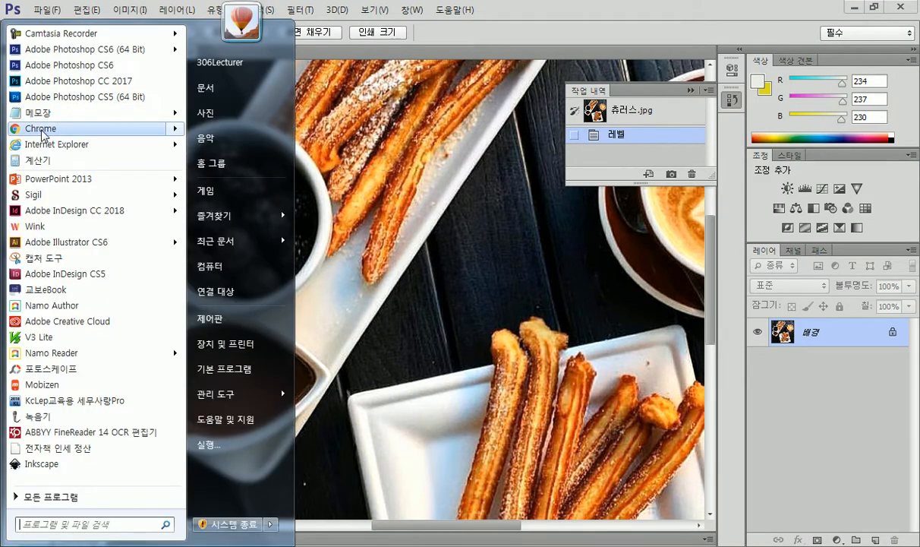
{"action": "left_click", "coordinate": [46, 125]}
{"action": "right_click", "coordinate": [621, 543]}
{"action": "left_click", "coordinate": [643, 510]}
{"action": "left_click", "coordinate": [639, 509]}
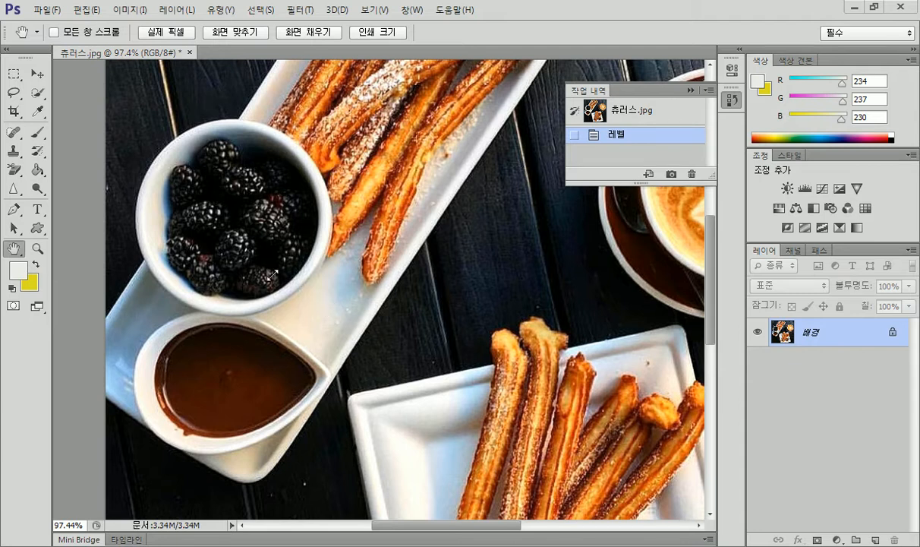
Close the churros photo without saving and open 과일.jpg from the 4장 folder
{"action": "left_click", "coordinate": [190, 51]}
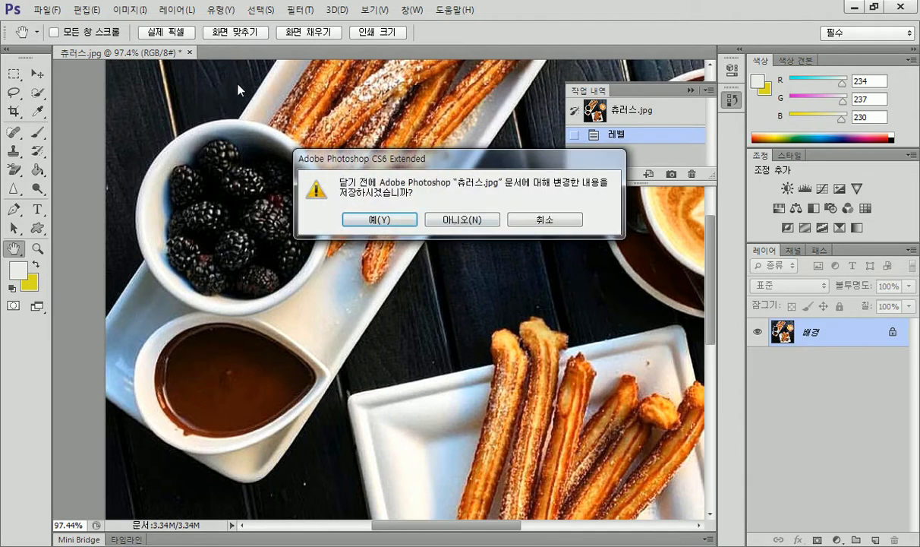
{"action": "left_click", "coordinate": [426, 219]}
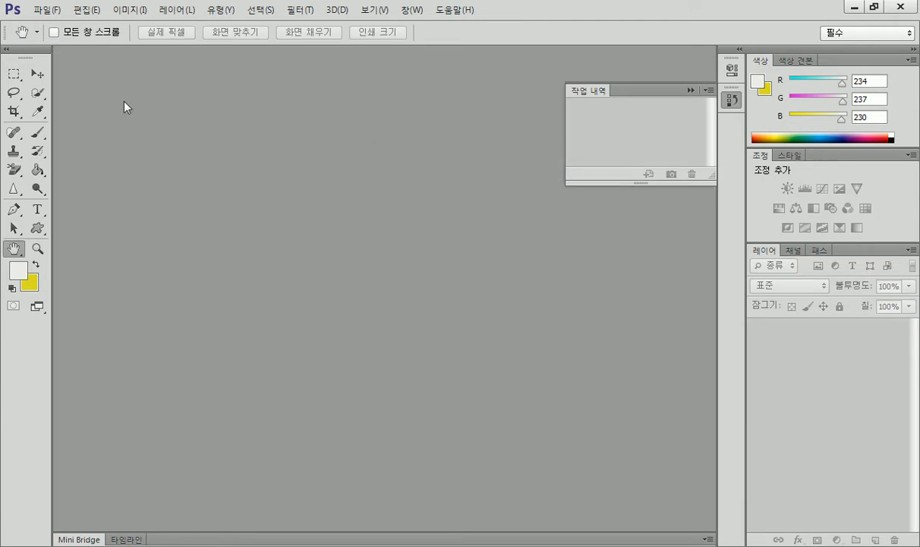
{"action": "key", "text": "ctrl+o"}
{"action": "left_click", "coordinate": [425, 190]}
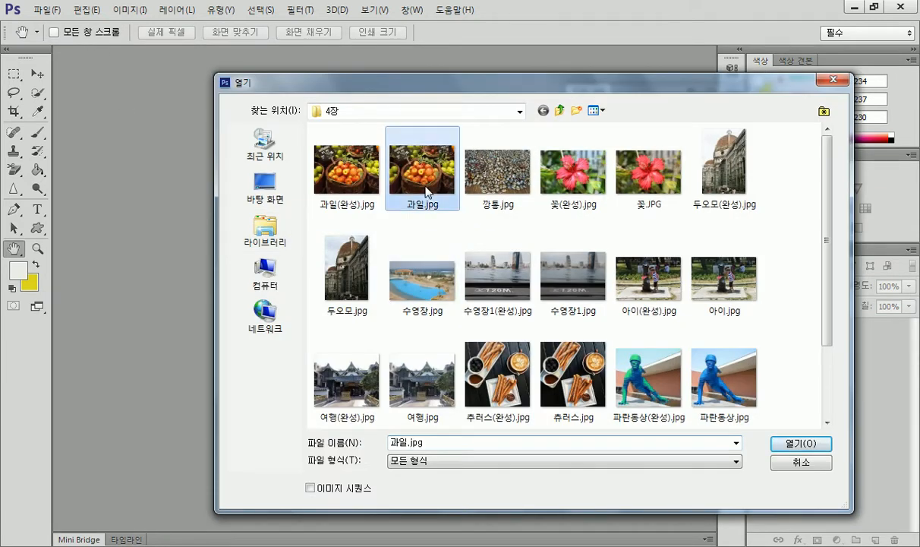
{"action": "double_click", "coordinate": [425, 190]}
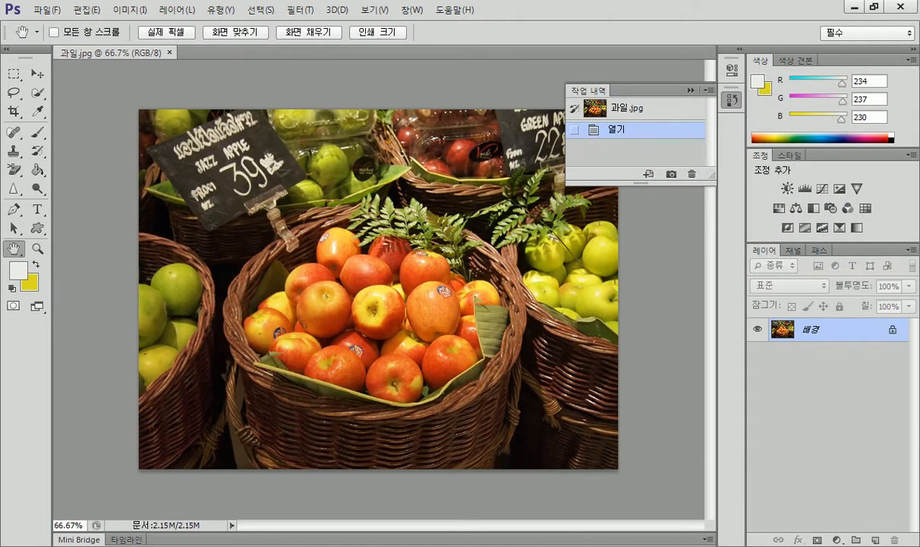
Compare 과일.jpg and 과일(완성).jpg side by side in the 알씨 viewer, and close the viewer to return to Photoshop
{"action": "key", "text": "alt+Tab"}
{"action": "double_click", "coordinate": [247, 92]}
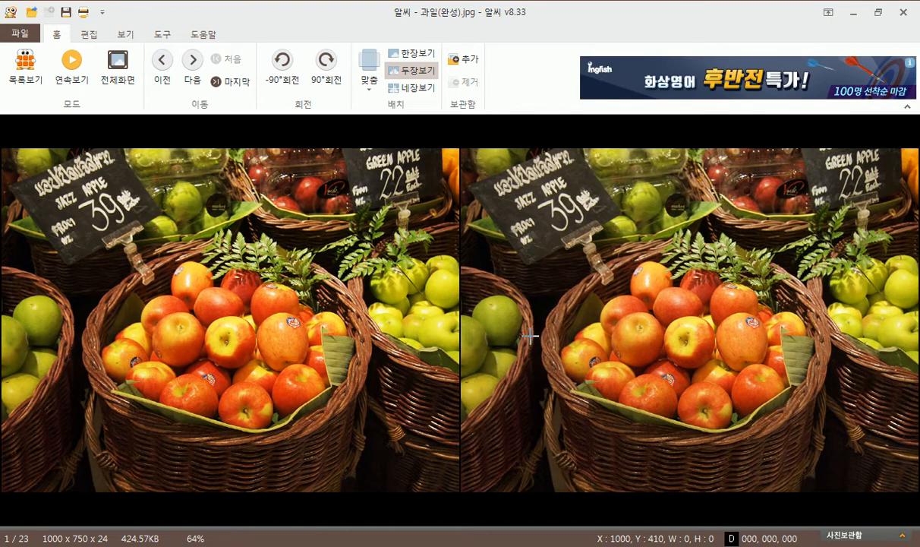
{"action": "left_click", "coordinate": [605, 335]}
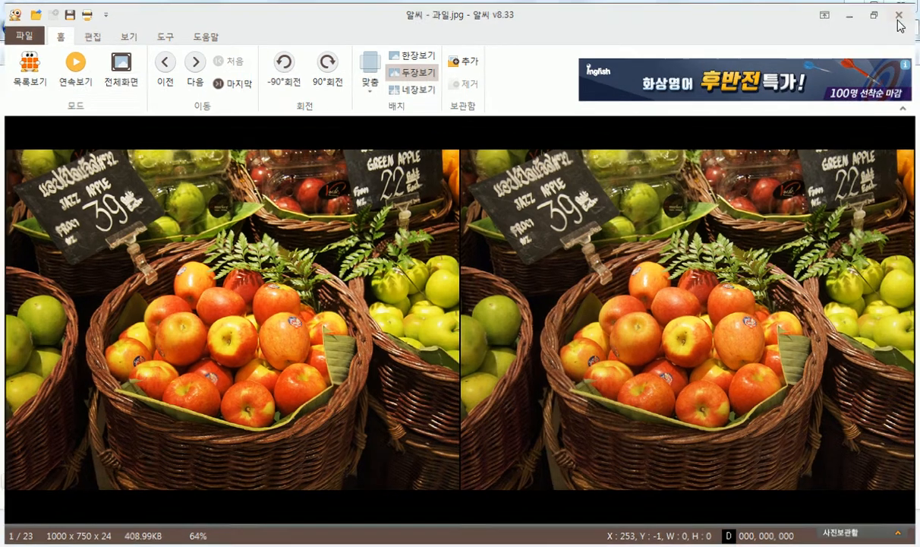
{"action": "left_click", "coordinate": [898, 23]}
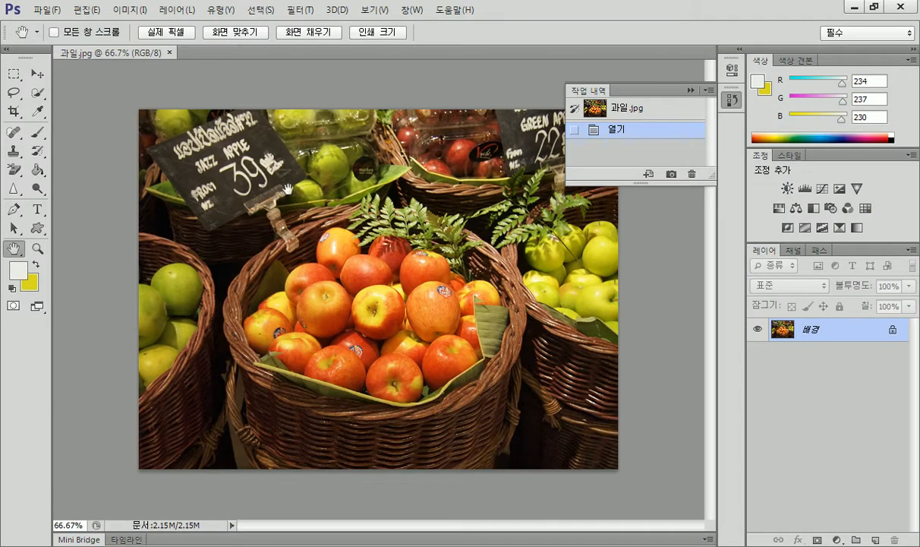
Start a Curves adjustment on the apple photo and add two points along the RGB curve's diagonal, the upper one at input 186, output 185
{"action": "left_click", "coordinate": [131, 10]}
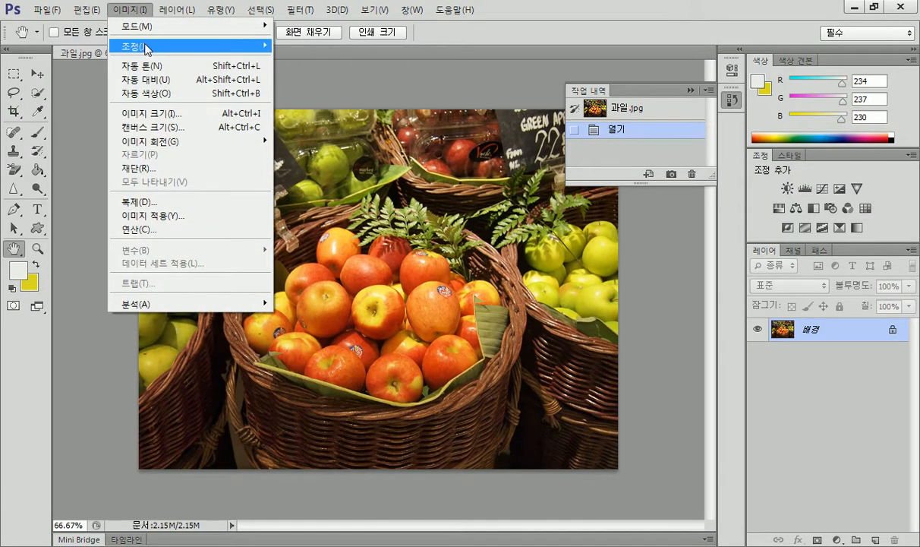
{"action": "mouse_move", "coordinate": [148, 50]}
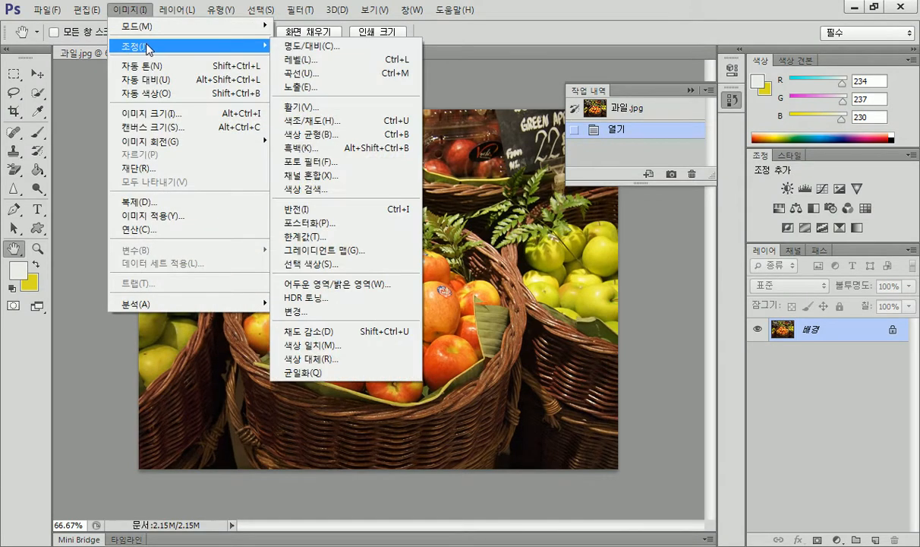
{"action": "left_click", "coordinate": [317, 79]}
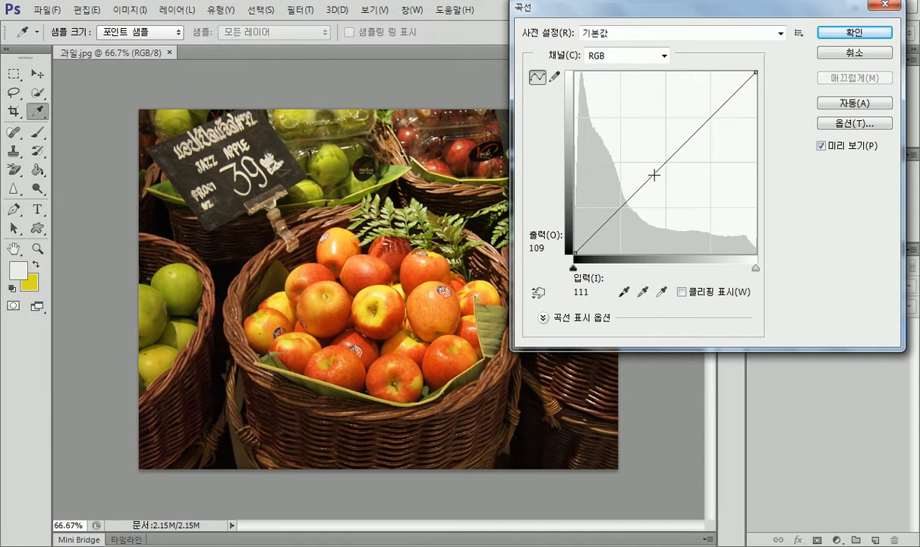
{"action": "left_click_drag", "start_coordinate": [654, 174], "coordinate": [681, 147]}
{"action": "left_click", "coordinate": [707, 122]}
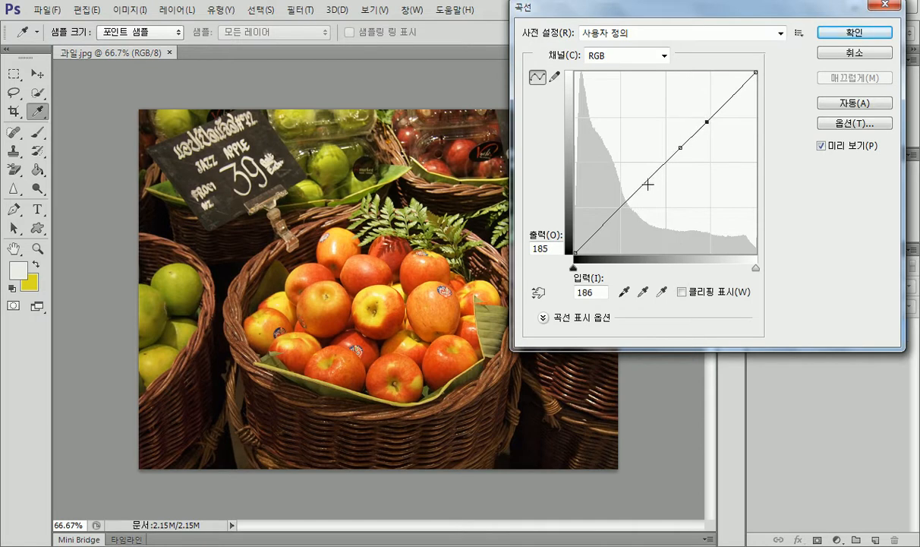
Shift the first curve point down the diagonal to the lower quarter and remove the upper point from the graph
{"action": "left_click_drag", "start_coordinate": [682, 147], "coordinate": [623, 205]}
{"action": "left_click_drag", "start_coordinate": [663, 164], "coordinate": [717, 184]}
{"action": "left_click_drag", "start_coordinate": [706, 121], "coordinate": [762, 161]}
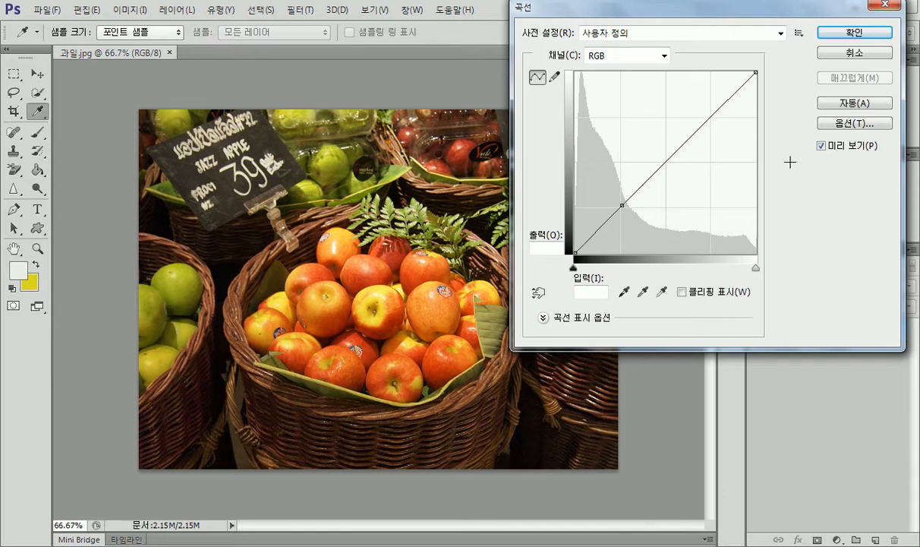
Raise the lower curve point to input 89, output 102, and add an upper point lowered to input 177, output 162
{"action": "left_click_drag", "start_coordinate": [621, 203], "coordinate": [639, 181]}
{"action": "left_click", "coordinate": [693, 137]}
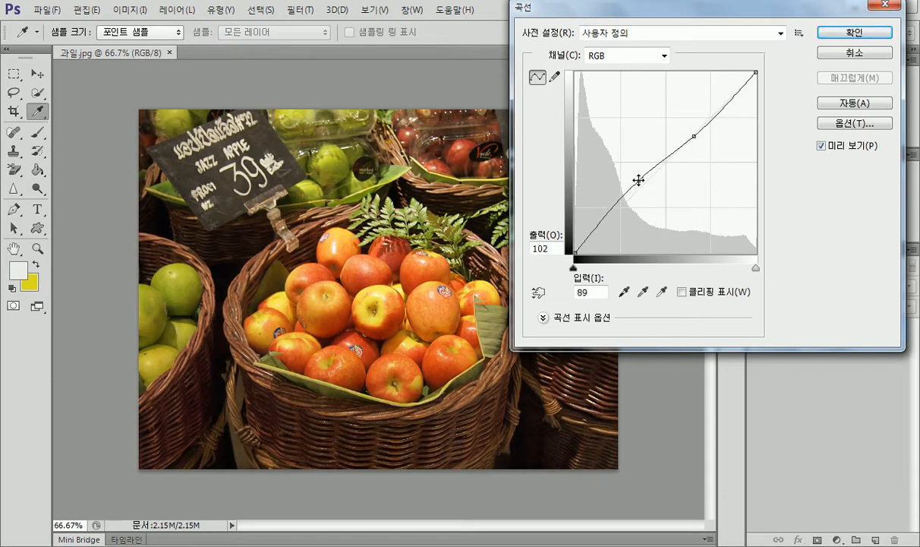
{"action": "left_click_drag", "start_coordinate": [695, 138], "coordinate": [700, 139]}
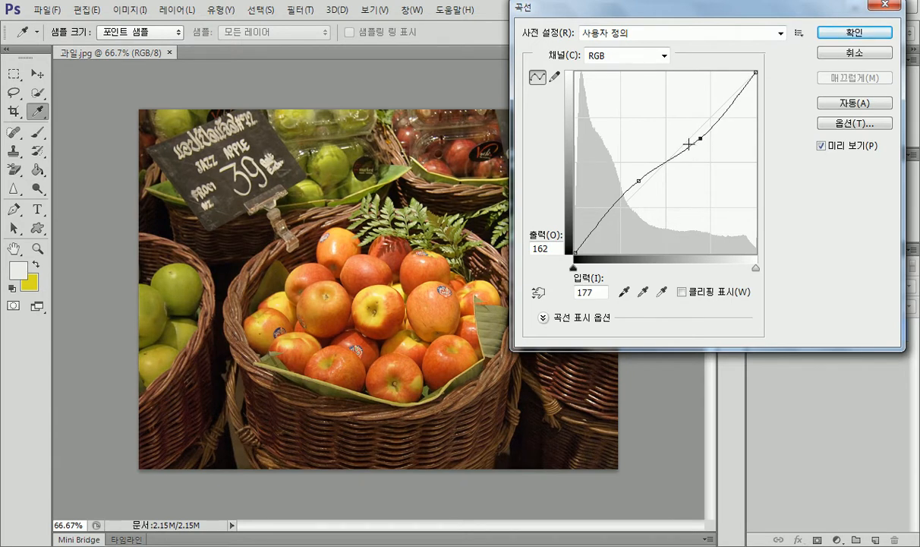
Toggle the clipping display on and off to inspect the clipped areas of the apple photo
{"action": "left_click", "coordinate": [681, 292]}
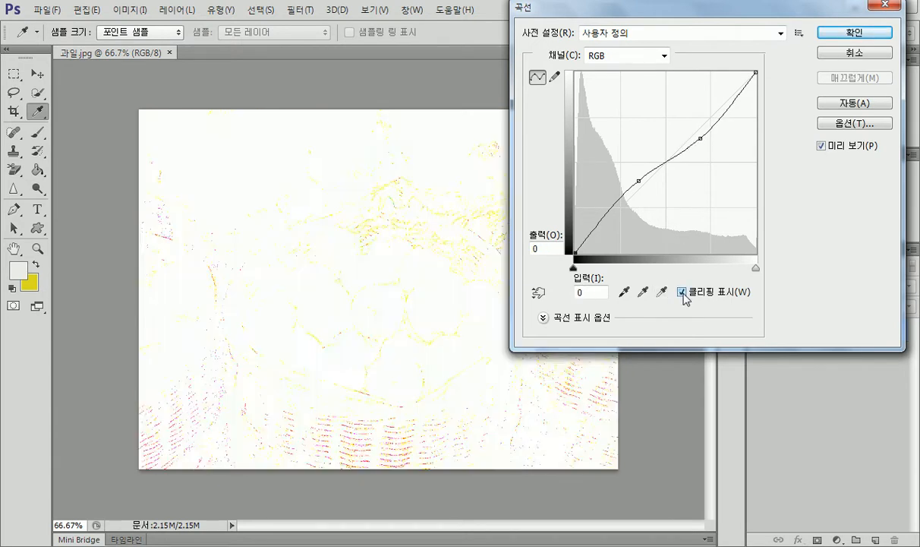
{"action": "left_click", "coordinate": [682, 292]}
{"action": "left_click", "coordinate": [682, 292]}
{"action": "left_click", "coordinate": [682, 292]}
Expand the curve display options and alternate the amount display between pigment/ink % and light (0-255), ending on light
{"action": "left_click", "coordinate": [544, 317]}
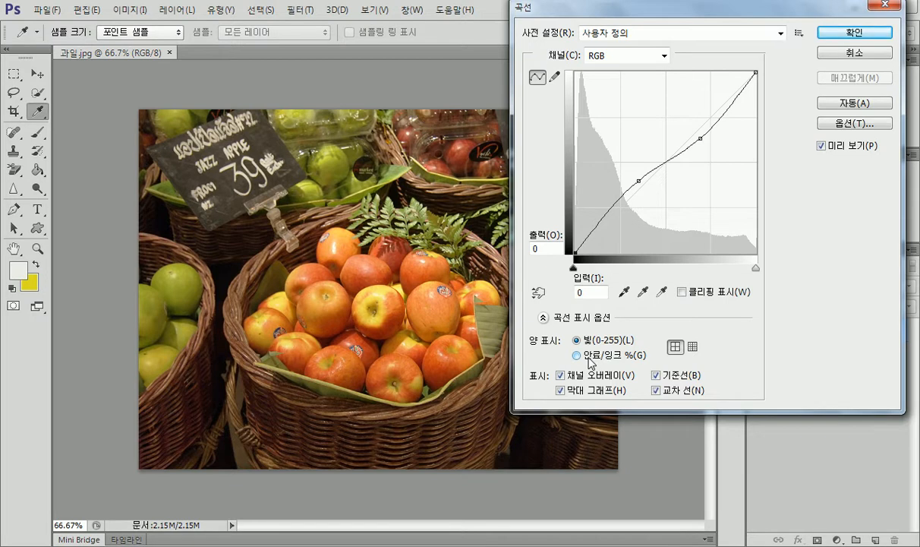
{"action": "left_click", "coordinate": [577, 355]}
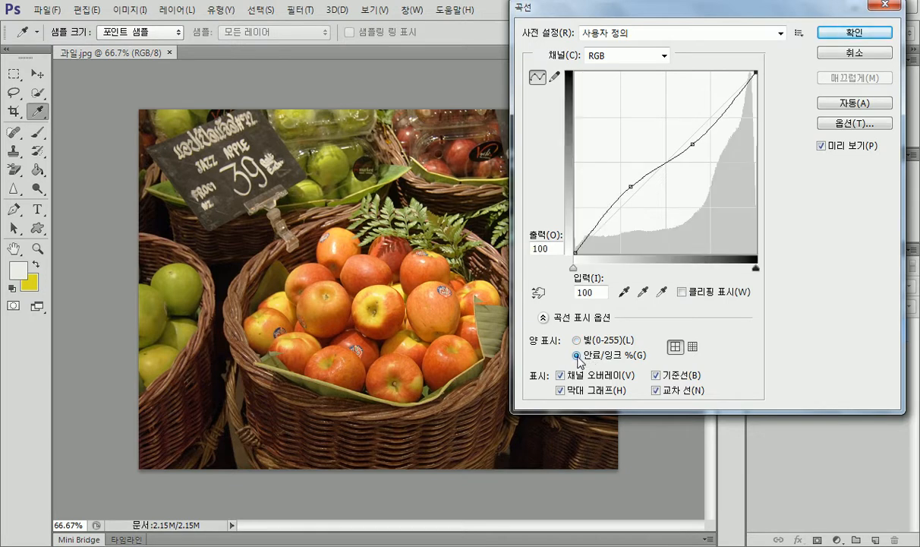
{"action": "left_click", "coordinate": [577, 340]}
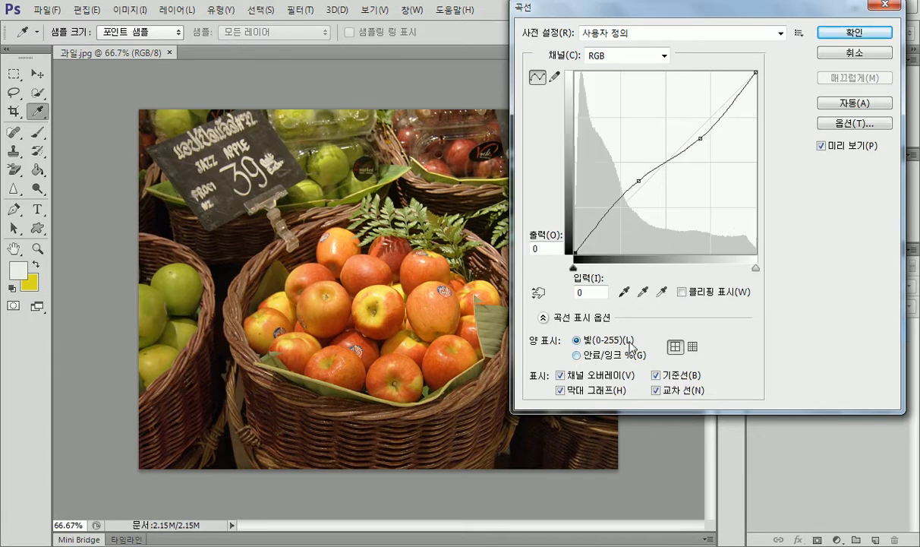
{"action": "left_click", "coordinate": [586, 360]}
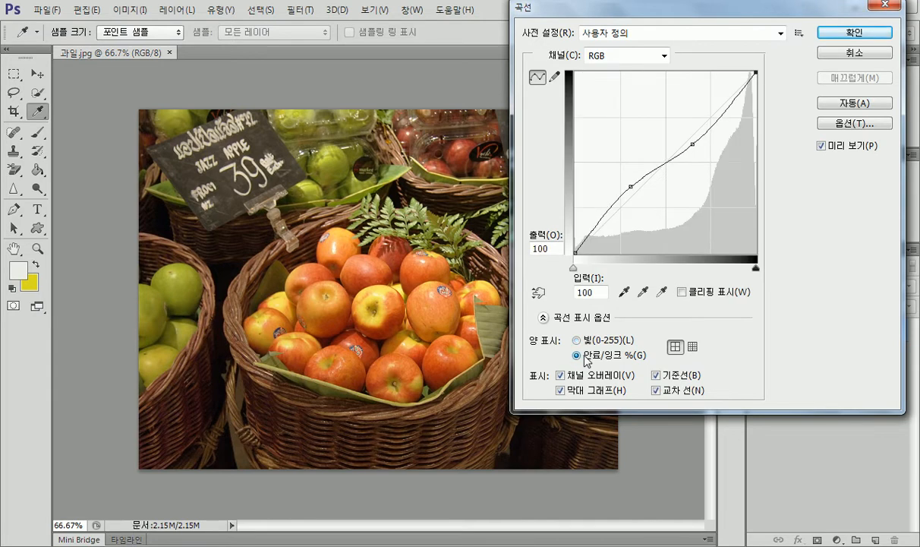
{"action": "left_click", "coordinate": [584, 342]}
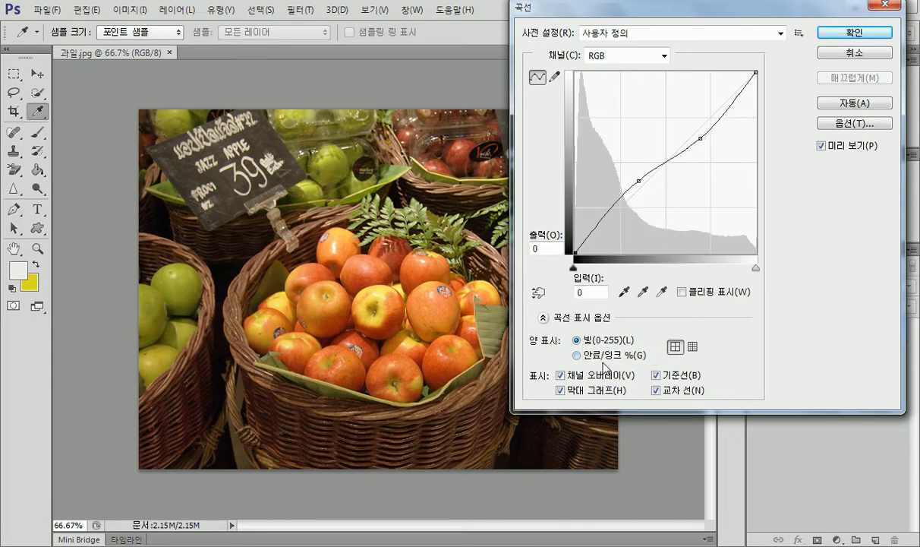
Try the detailed and simple grids, moving the lower curve point to input 90, output 95, and the upper to input 173, output 171
{"action": "left_click", "coordinate": [693, 347]}
{"action": "left_click", "coordinate": [675, 346]}
{"action": "left_click", "coordinate": [692, 347]}
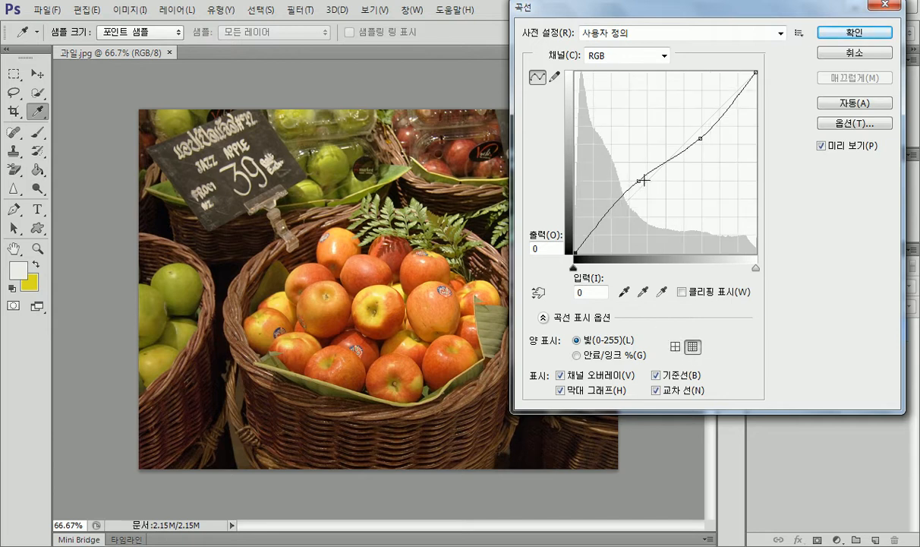
{"action": "left_click_drag", "start_coordinate": [636, 180], "coordinate": [640, 185]}
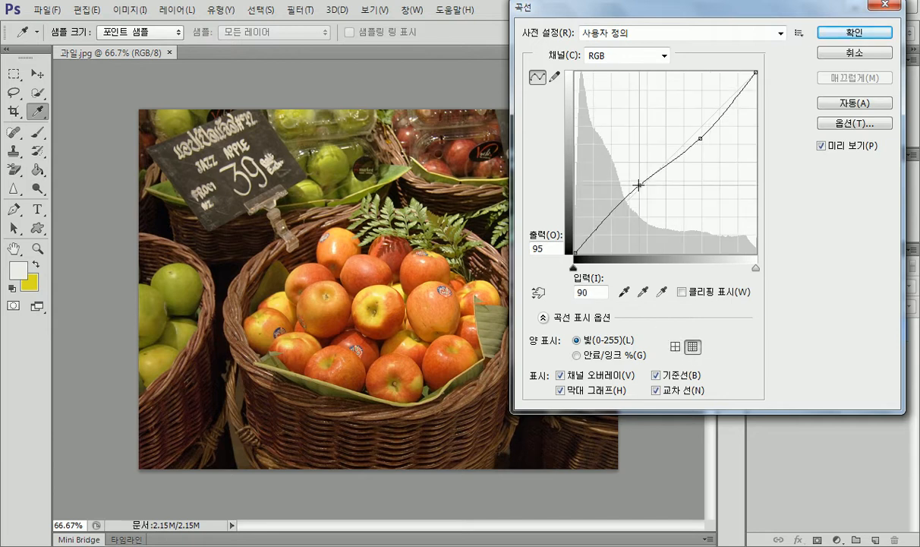
{"action": "left_click", "coordinate": [675, 348]}
{"action": "left_click_drag", "start_coordinate": [700, 138], "coordinate": [698, 131]}
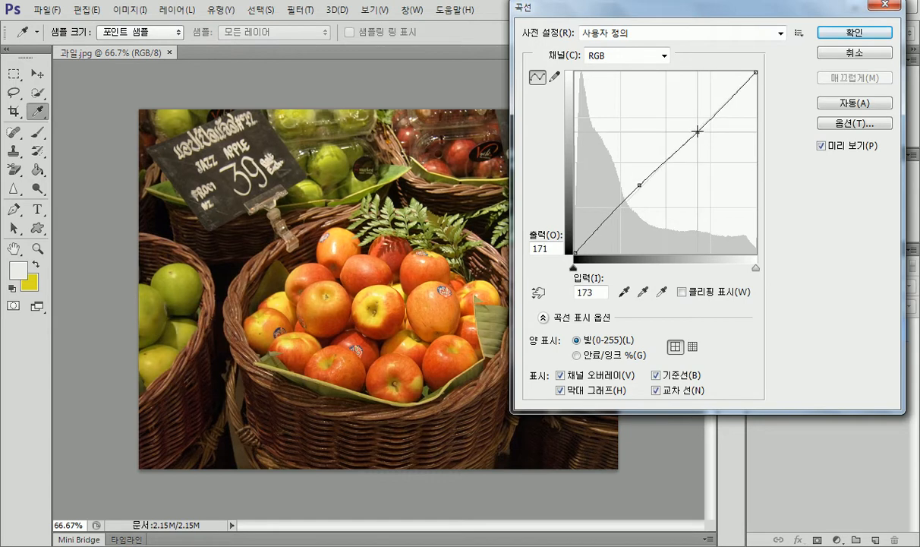
Apply the automatic Curves correction to the fruit photo, compare it with the original, and return to the 과일.jpg snapshot
{"action": "left_click", "coordinate": [844, 106]}
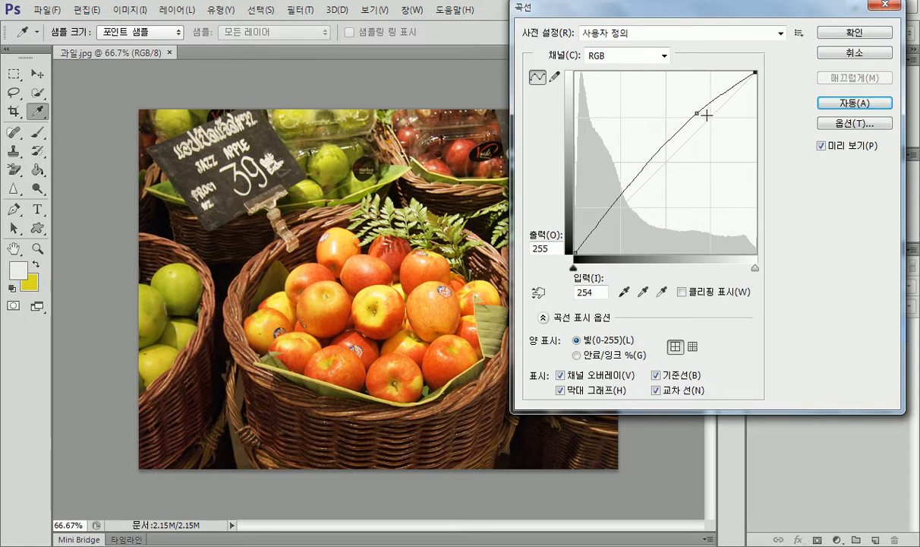
{"action": "left_click", "coordinate": [830, 34]}
{"action": "key", "text": "h"}
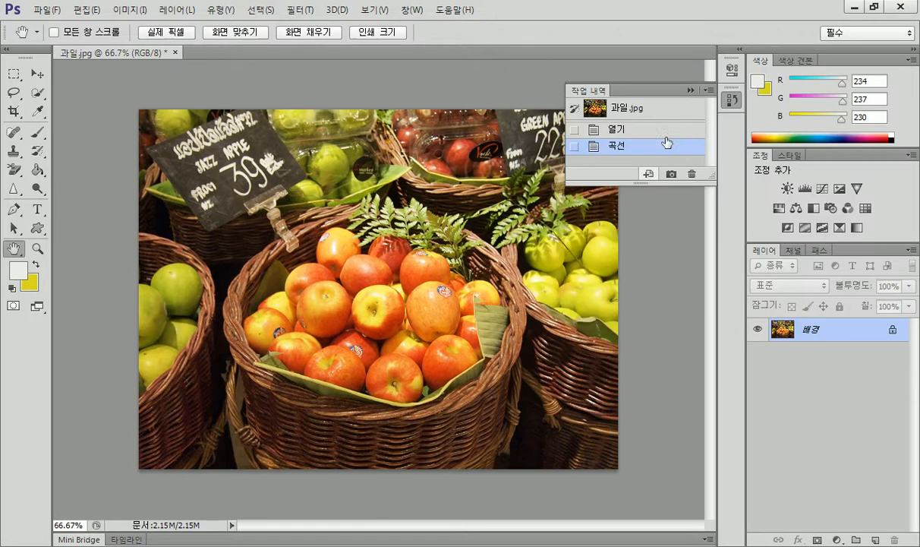
{"action": "left_click", "coordinate": [638, 105]}
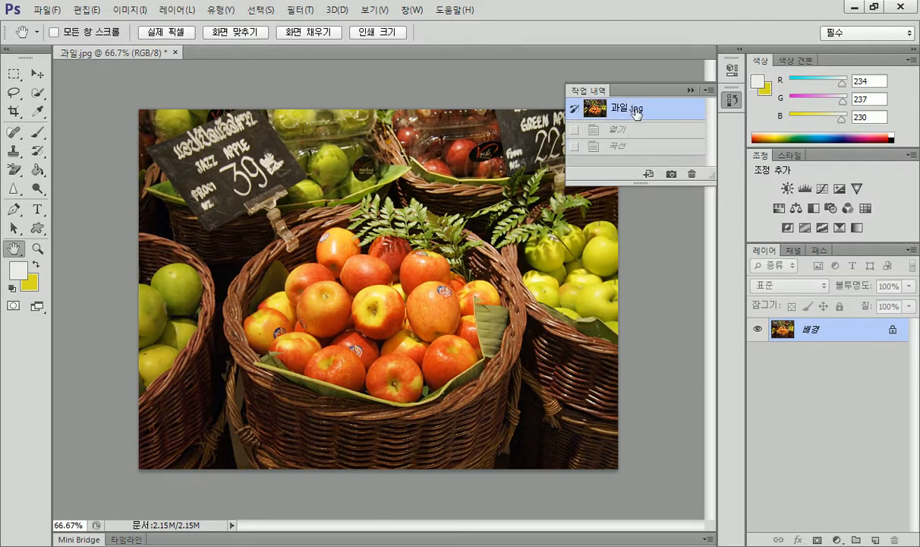
{"action": "left_click", "coordinate": [631, 149]}
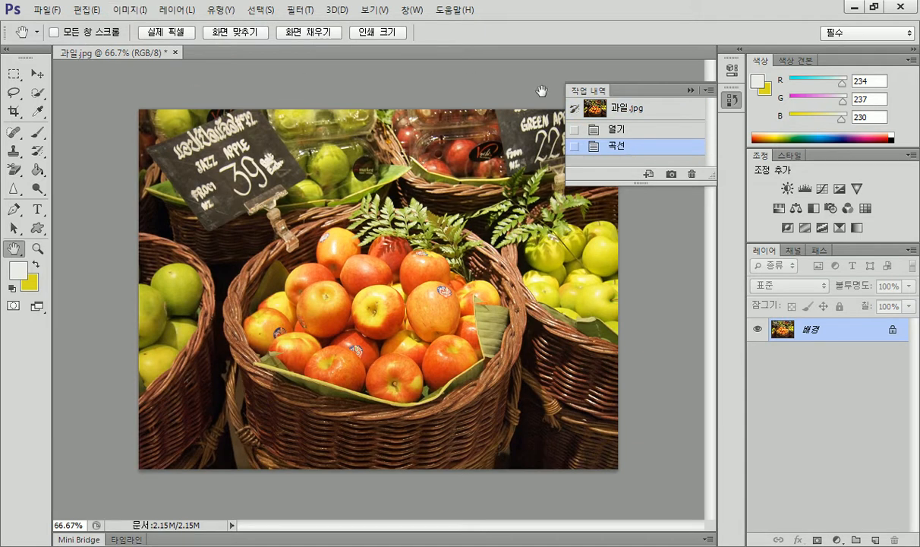
{"action": "left_click", "coordinate": [634, 112]}
Try Auto Tone on the photo, comparing it repeatedly with the original snapshot and ending on the original
{"action": "left_click", "coordinate": [128, 10]}
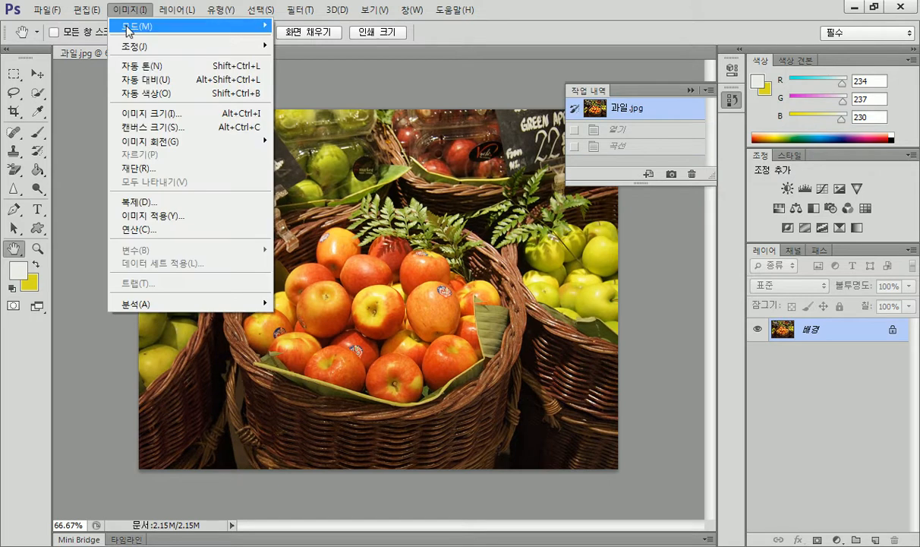
{"action": "left_click", "coordinate": [138, 65]}
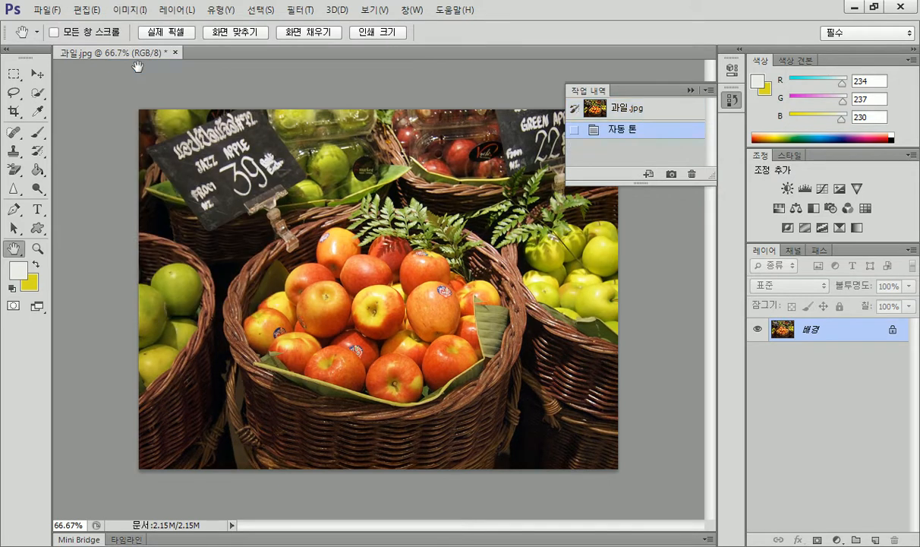
{"action": "left_click", "coordinate": [617, 107]}
{"action": "left_click", "coordinate": [635, 132]}
{"action": "left_click", "coordinate": [636, 108]}
{"action": "left_click", "coordinate": [635, 133]}
{"action": "left_click", "coordinate": [636, 109]}
{"action": "left_click", "coordinate": [635, 133]}
{"action": "left_click", "coordinate": [638, 111]}
Try Auto Contrast on the photo, compare before and after in the history, and restore the original
{"action": "left_click", "coordinate": [129, 10]}
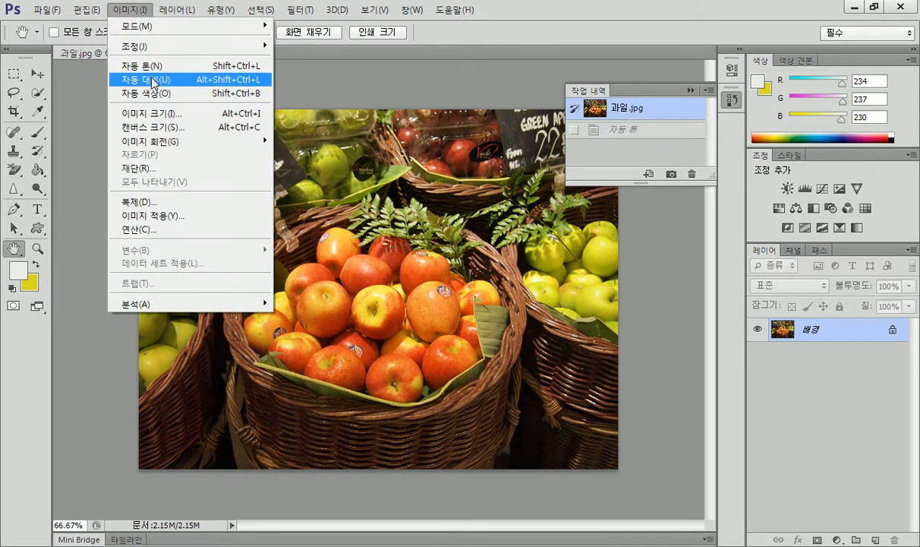
{"action": "left_click", "coordinate": [152, 82]}
{"action": "left_click", "coordinate": [607, 108]}
{"action": "left_click", "coordinate": [619, 134]}
{"action": "left_click", "coordinate": [594, 112]}
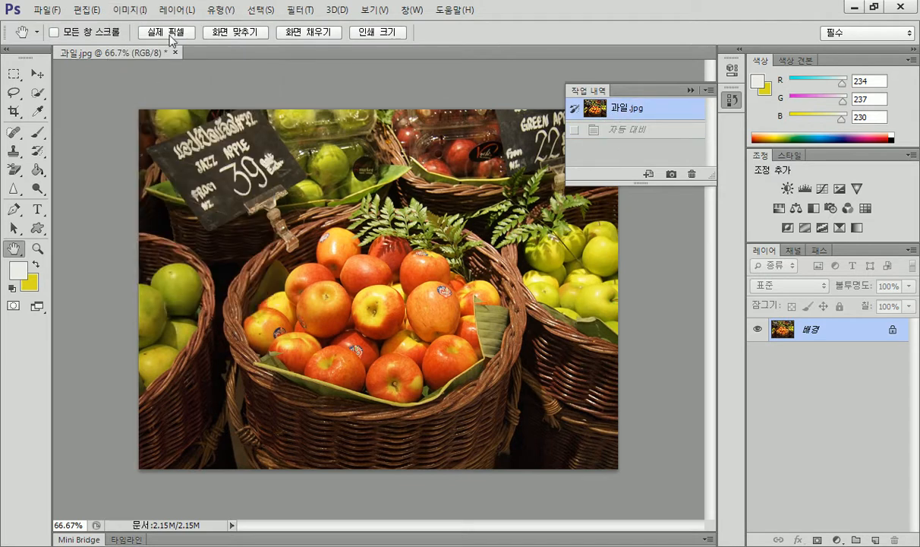
Try Auto Color on the photo, compare before and after in the history, and restore the original
{"action": "left_click", "coordinate": [129, 9]}
{"action": "left_click", "coordinate": [153, 92]}
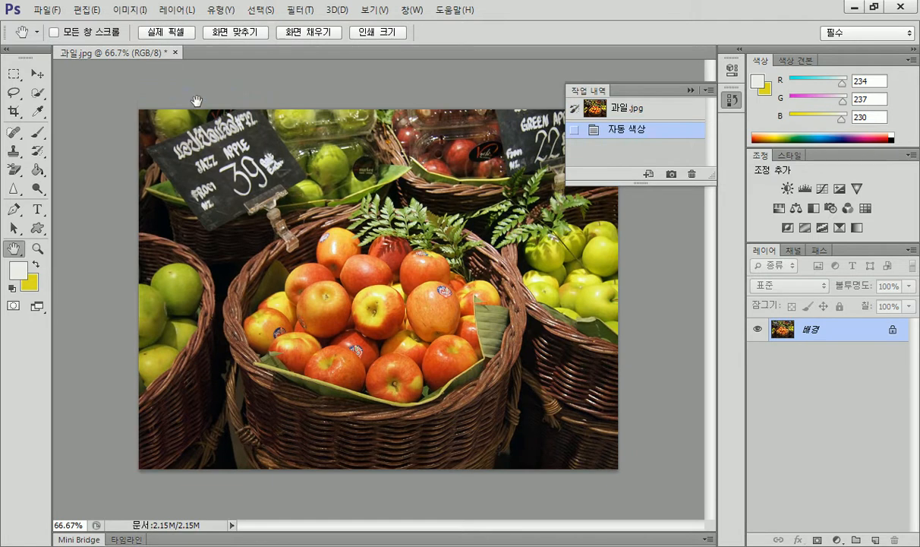
{"action": "left_click", "coordinate": [604, 109]}
{"action": "left_click", "coordinate": [640, 130]}
{"action": "left_click", "coordinate": [635, 107]}
{"action": "left_click", "coordinate": [636, 131]}
{"action": "left_click", "coordinate": [591, 109]}
Start a Curves adjustment on the original photo and apply its automatic correction
{"action": "left_click", "coordinate": [109, 14]}
{"action": "mouse_move", "coordinate": [180, 53]}
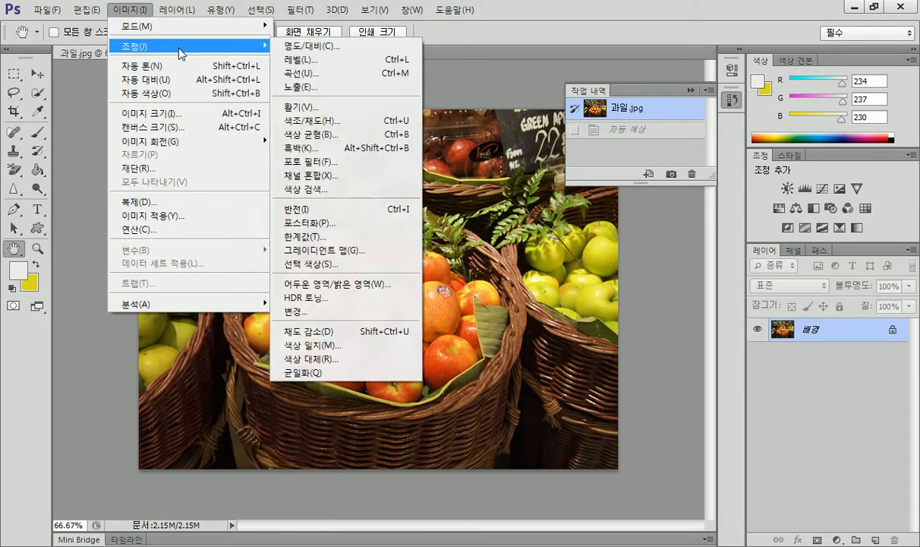
{"action": "left_click", "coordinate": [303, 73]}
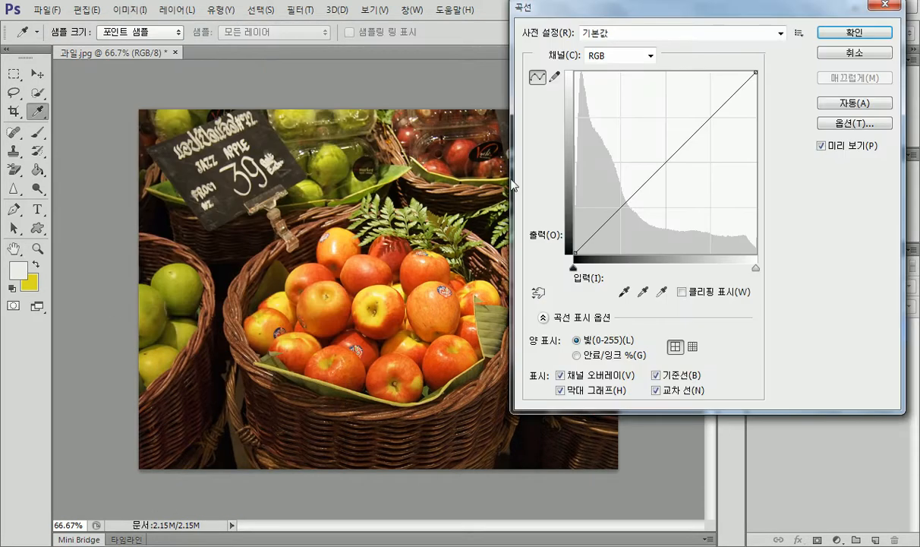
{"action": "left_click", "coordinate": [839, 104]}
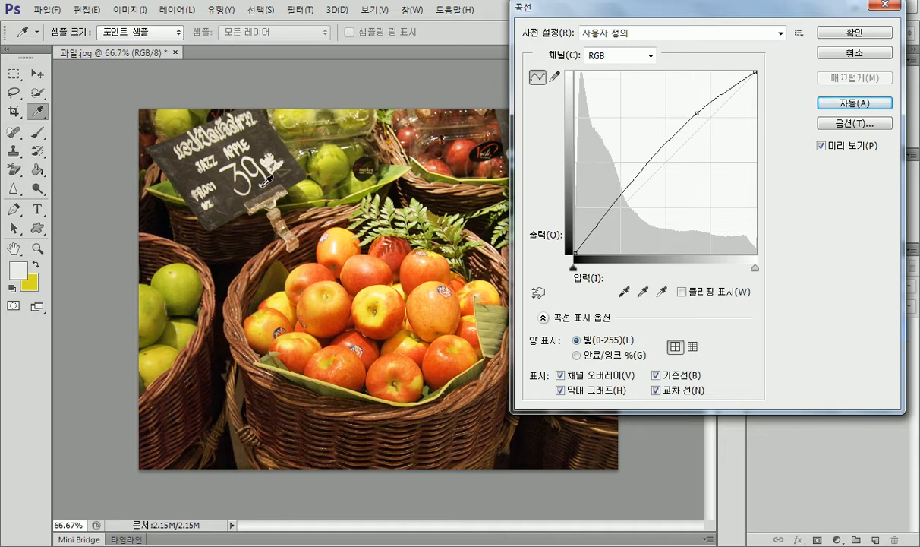
Review the available Curves presets and the dialog for loading saved .ACV presets, without loading any
{"action": "left_click", "coordinate": [656, 34]}
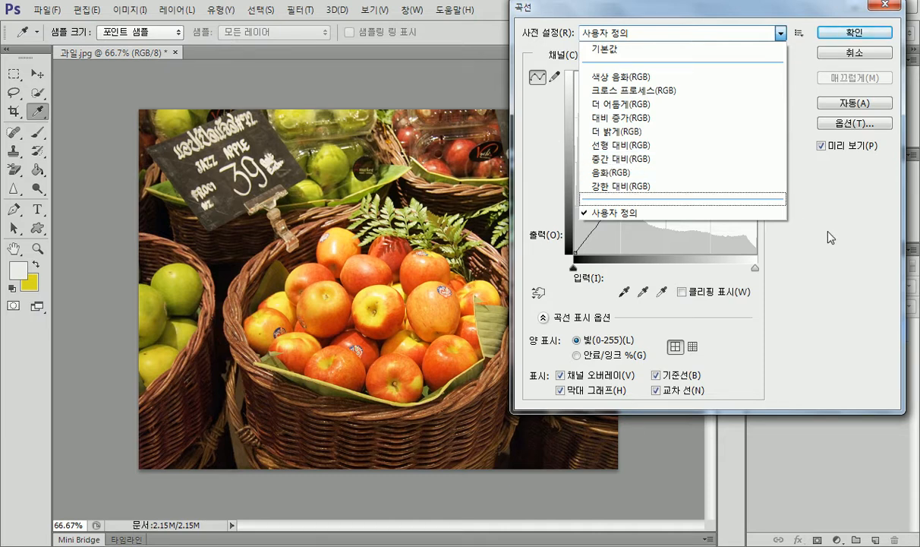
{"action": "left_click", "coordinate": [783, 219]}
{"action": "left_click", "coordinate": [799, 34]}
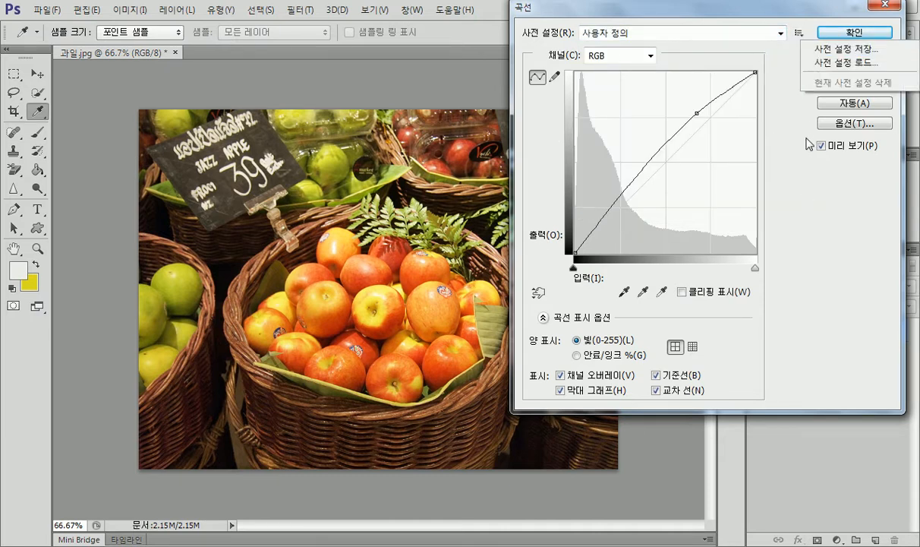
{"action": "left_click", "coordinate": [829, 63]}
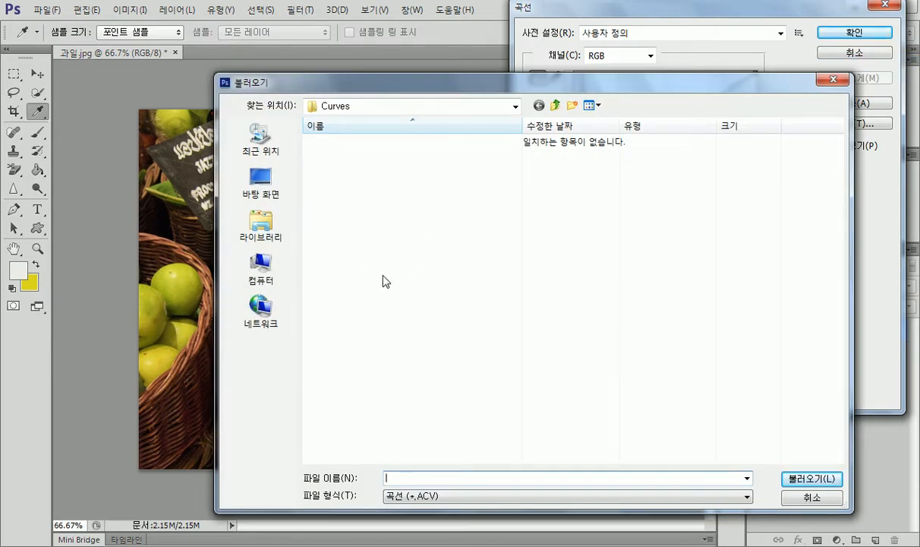
{"action": "left_click", "coordinate": [806, 497]}
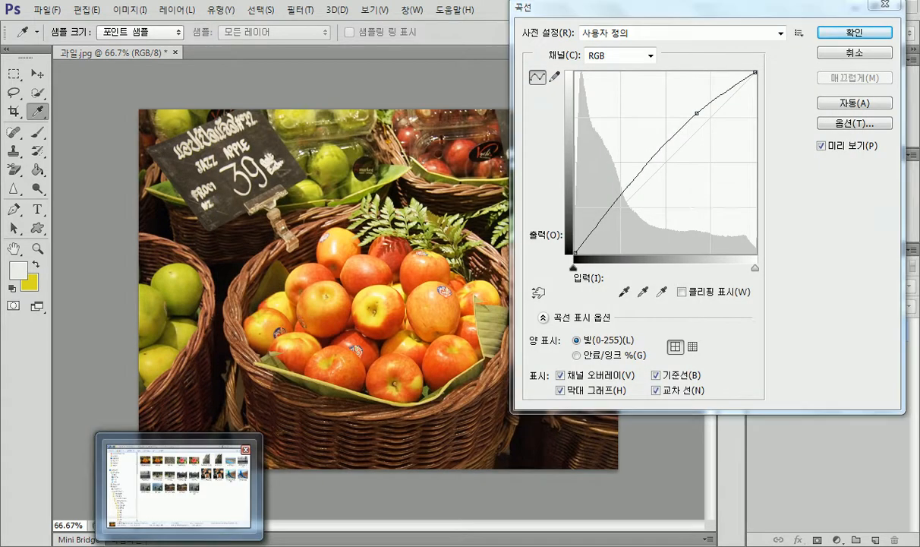
Switch to Windows Explorer and browse the Z: drive to the 강의자료 > 멀티미디어 > 사진 folder
{"action": "left_click", "coordinate": [176, 544]}
{"action": "key", "text": "super+e"}
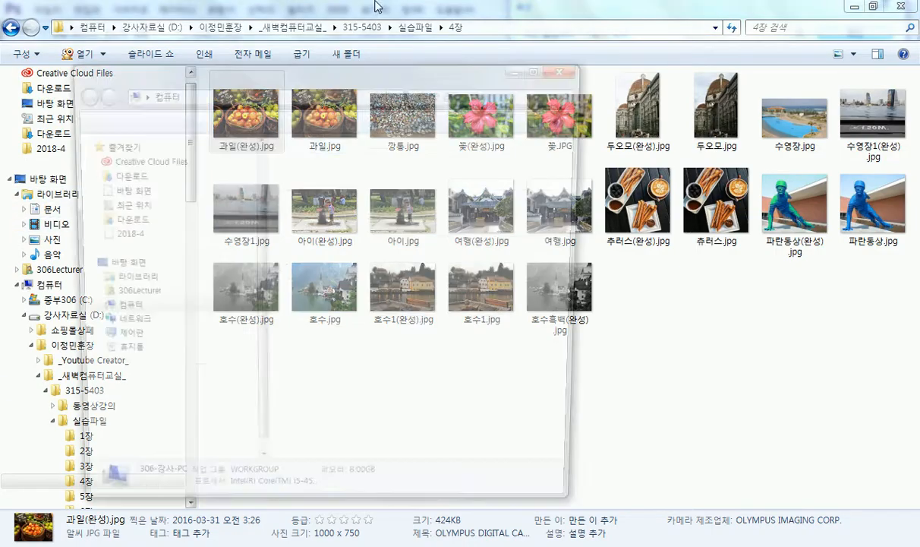
{"action": "double_click", "coordinate": [348, 67]}
{"action": "double_click", "coordinate": [303, 231]}
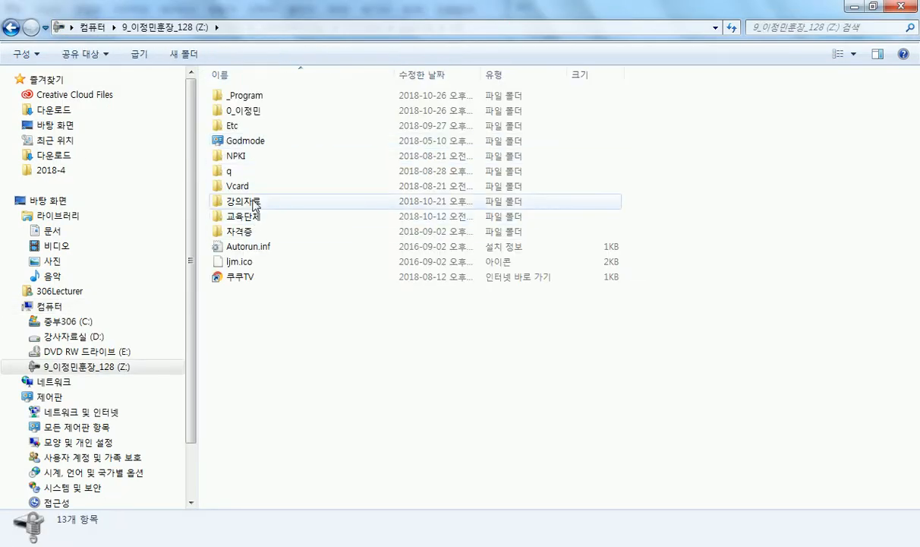
{"action": "double_click", "coordinate": [243, 200]}
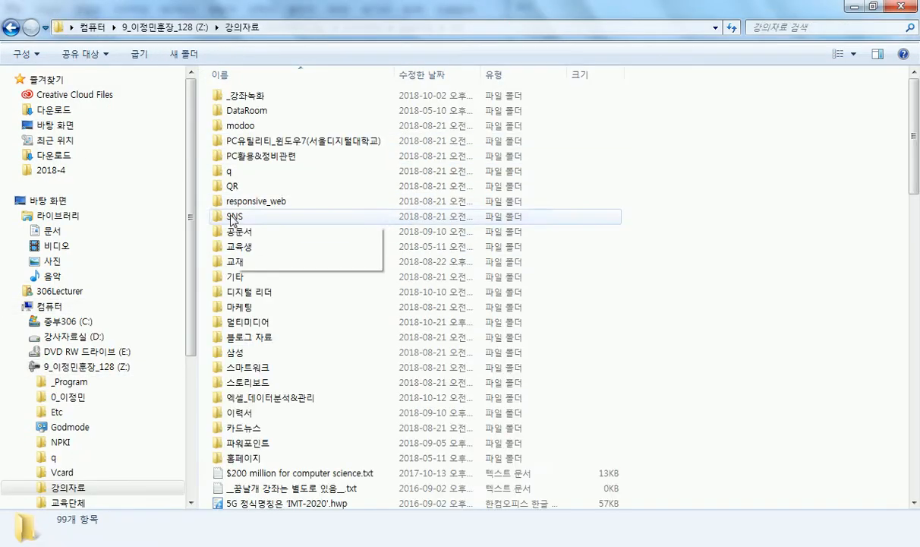
{"action": "double_click", "coordinate": [240, 322]}
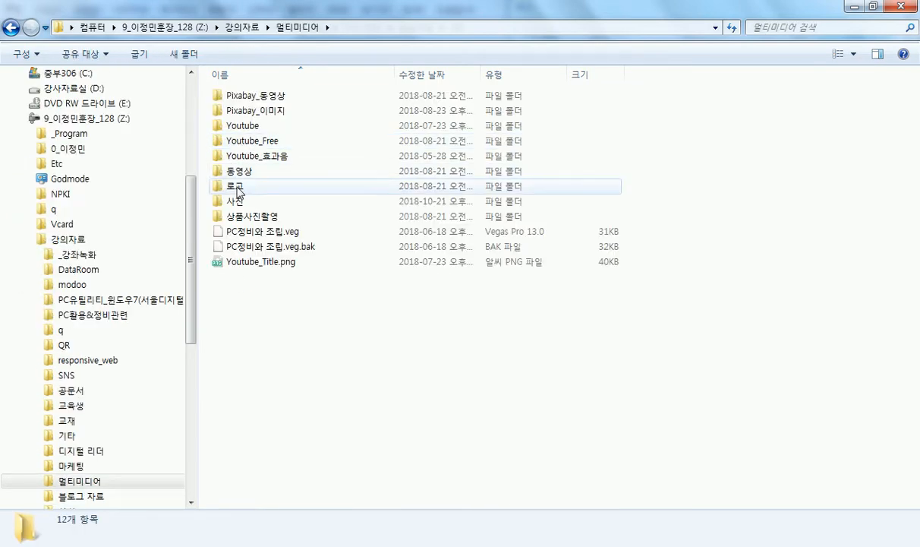
{"action": "double_click", "coordinate": [237, 200]}
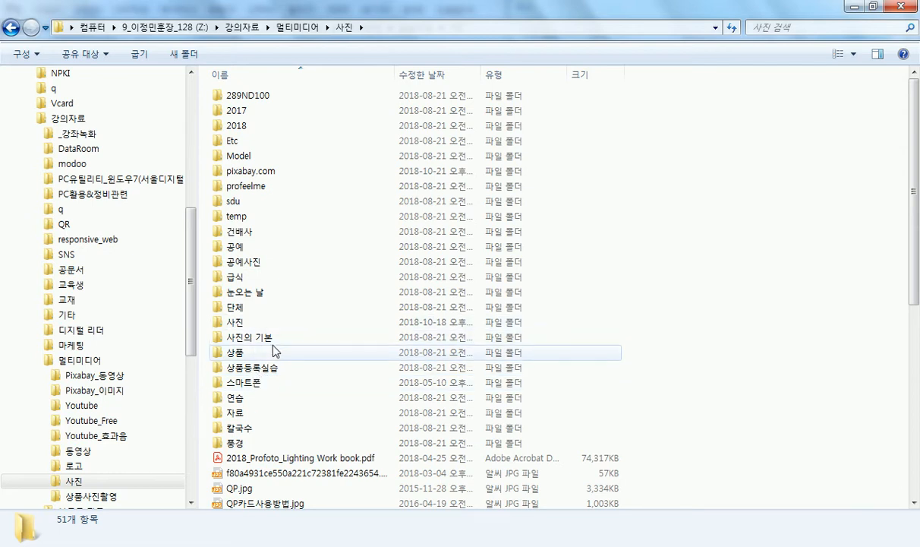
View QP.jpg from the 사진 folder enlarged, read through the guide, and close the image viewer
{"action": "scroll", "coordinate": [273, 357], "scroll_direction": "down", "scroll_amount": 1}
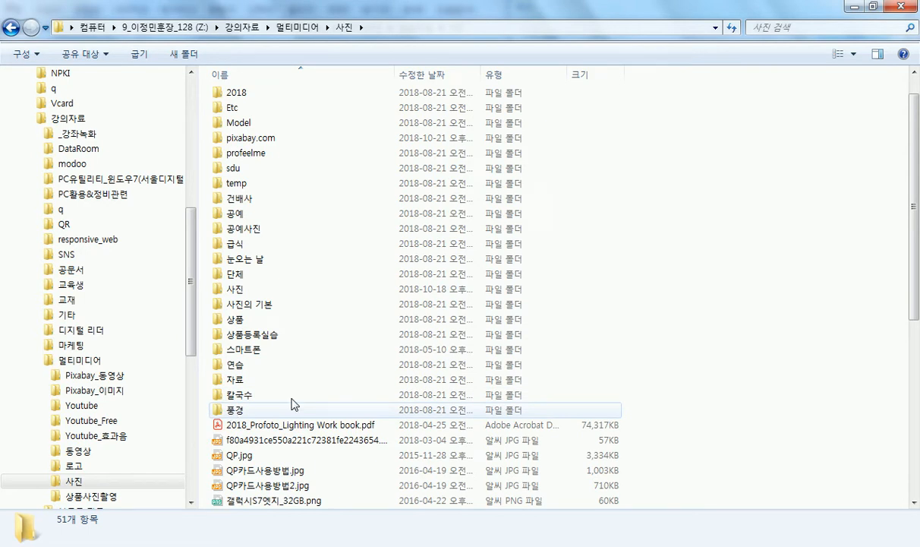
{"action": "scroll", "coordinate": [295, 403], "scroll_direction": "down", "scroll_amount": 2}
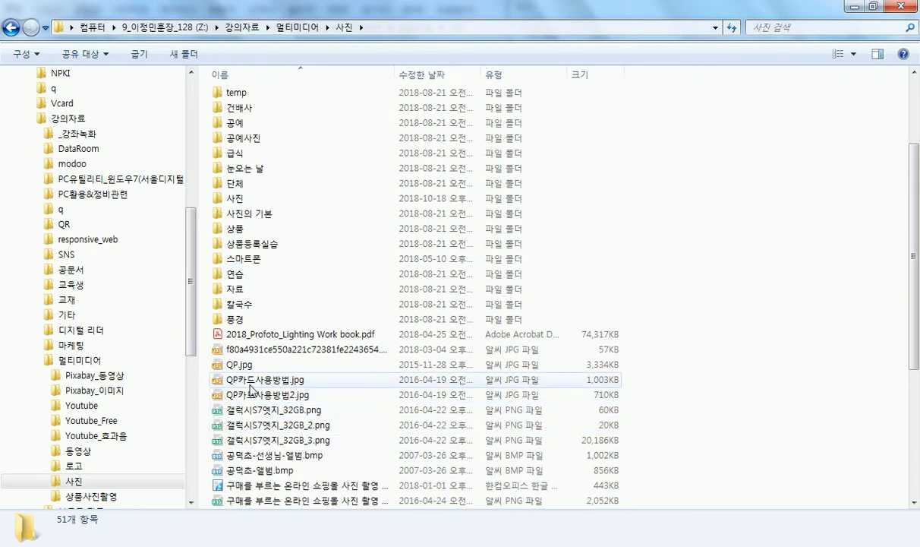
{"action": "left_click", "coordinate": [240, 364]}
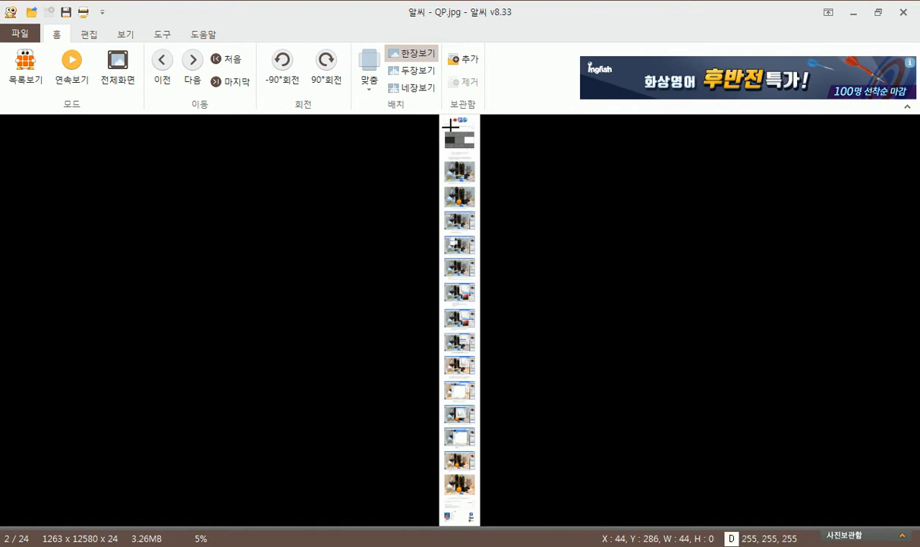
{"action": "left_click_drag", "start_coordinate": [450, 126], "coordinate": [484, 189]}
{"action": "left_click", "coordinate": [455, 148]}
{"action": "scroll", "coordinate": [493, 211], "scroll_direction": "down", "scroll_amount": 4}
{"action": "scroll", "coordinate": [524, 335], "scroll_direction": "down", "scroll_amount": 10}
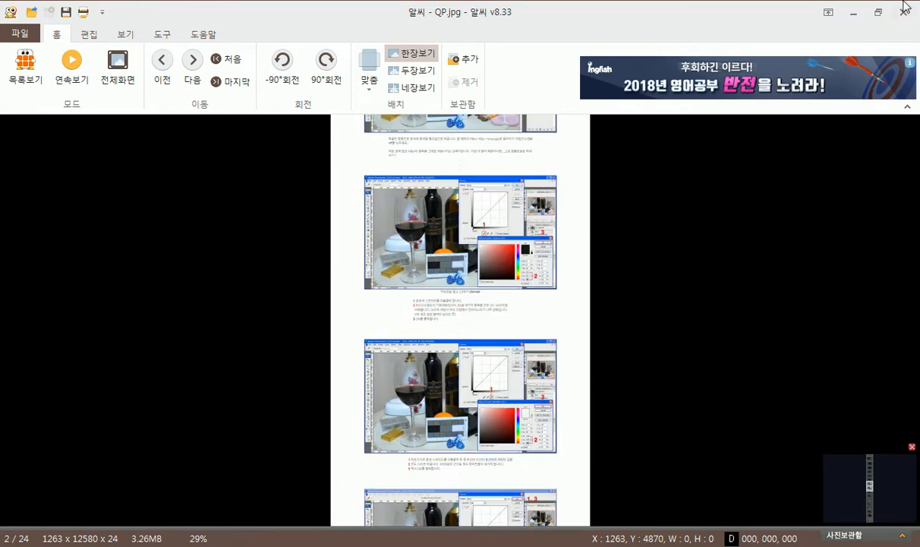
{"action": "left_click", "coordinate": [902, 13]}
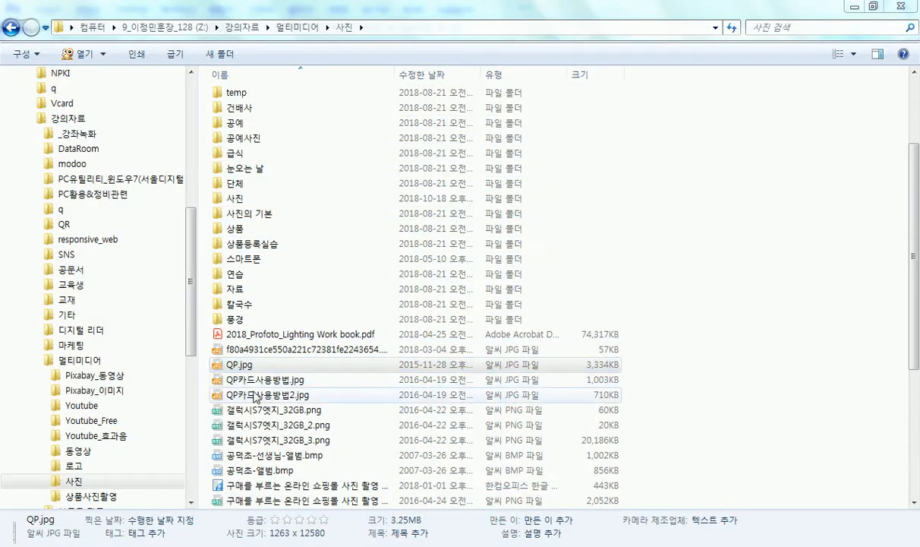
Look through the subfolders of 사진 up to 상품 and display the product photos as large icons
{"action": "double_click", "coordinate": [254, 318]}
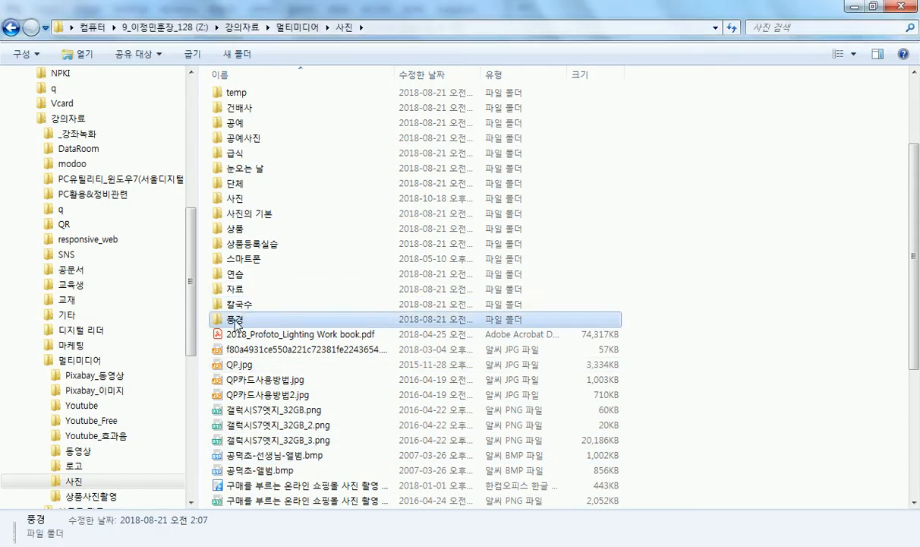
{"action": "left_click", "coordinate": [86, 465]}
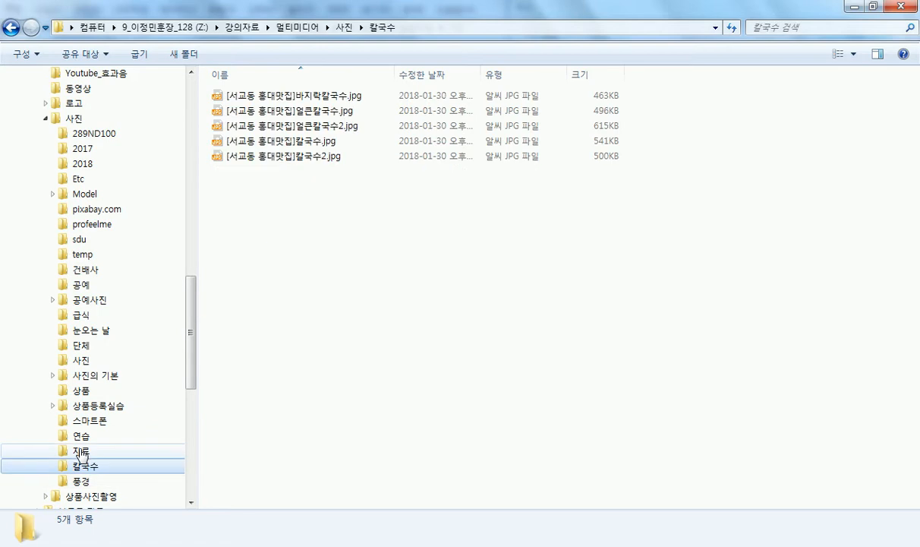
{"action": "left_click", "coordinate": [82, 450]}
{"action": "left_click", "coordinate": [83, 435]}
{"action": "left_click", "coordinate": [91, 426]}
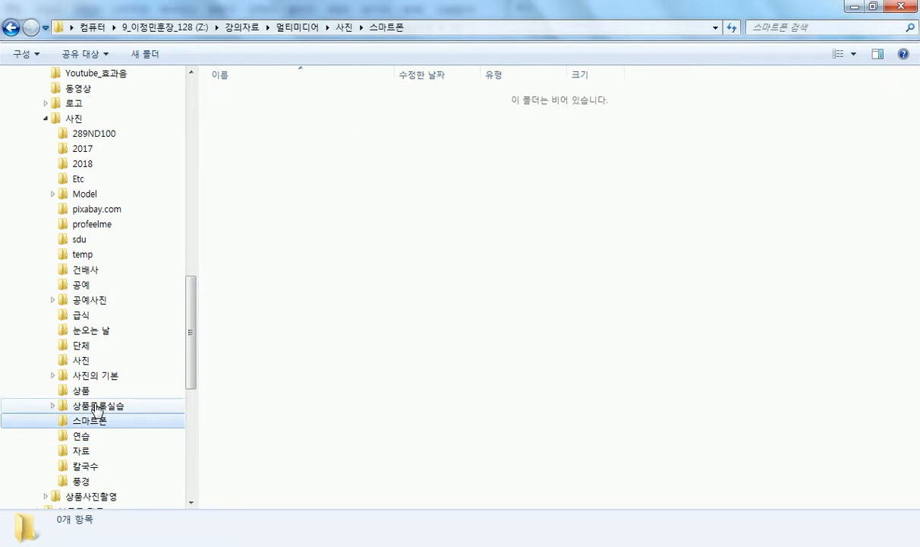
{"action": "left_click", "coordinate": [96, 408]}
{"action": "left_click", "coordinate": [82, 391]}
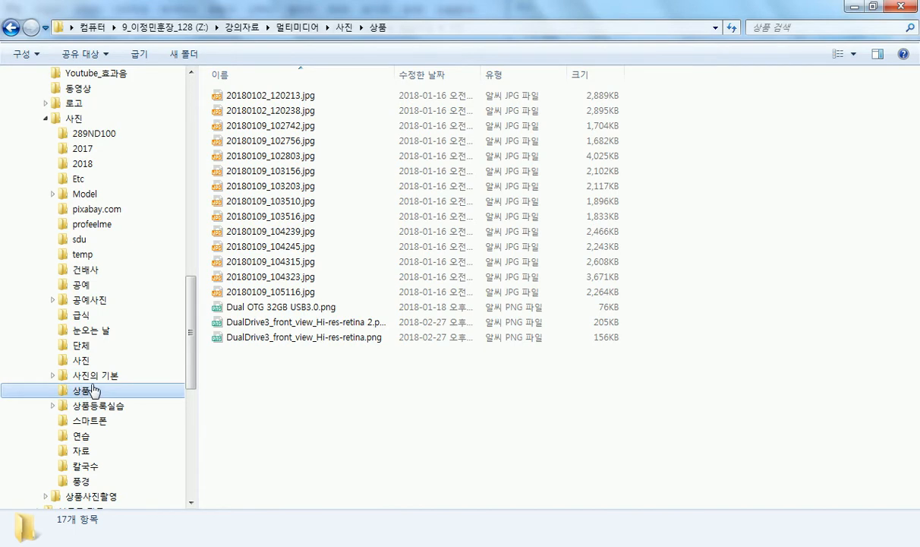
{"action": "left_click", "coordinate": [856, 55]}
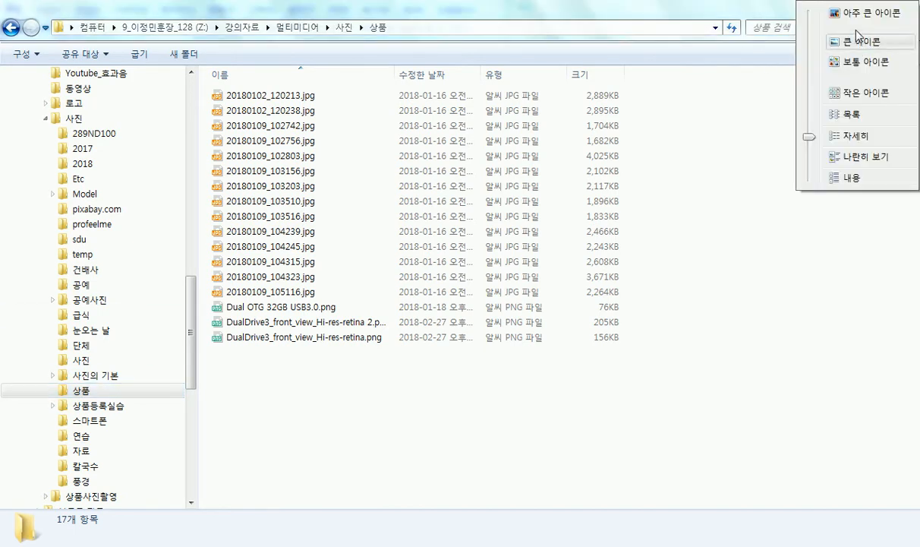
{"action": "left_click", "coordinate": [856, 30]}
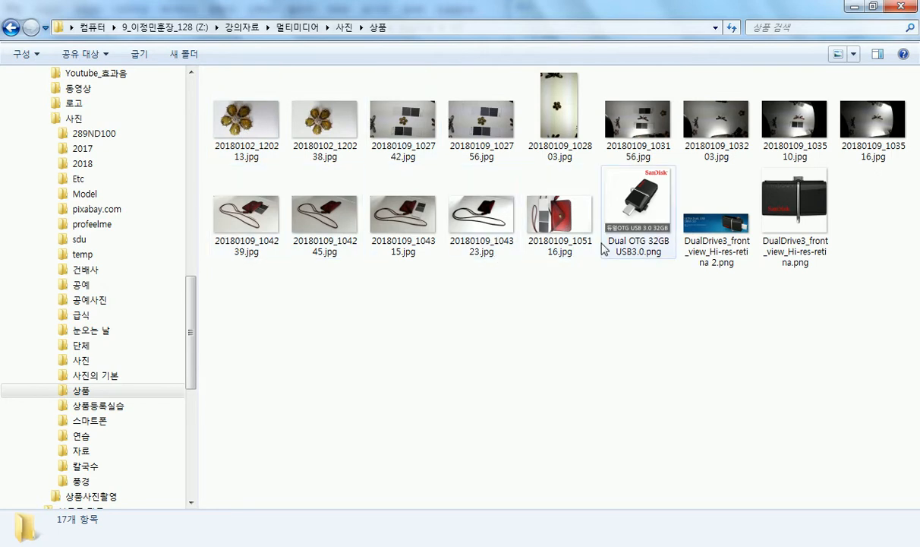
View the photo 20180109_105116.jpg from the 상품 folder and return to the folder
{"action": "left_click", "coordinate": [539, 228]}
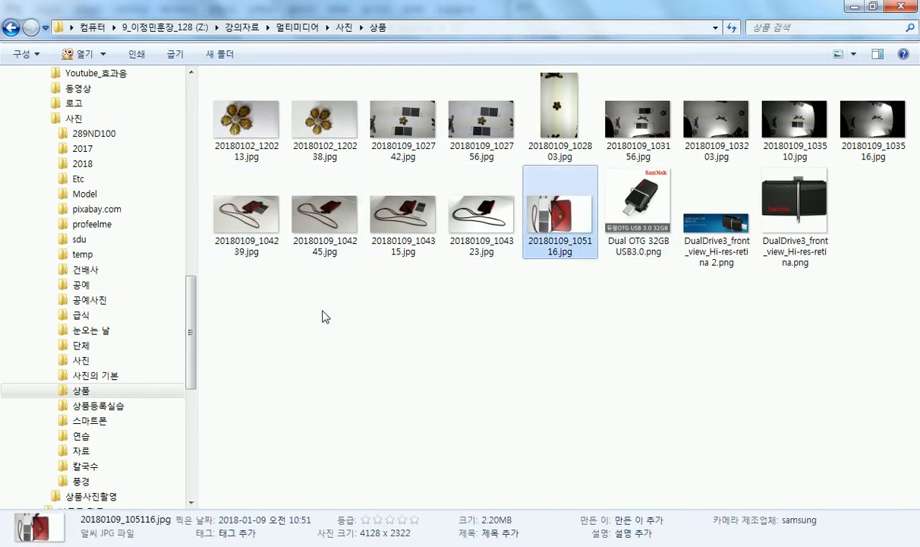
{"action": "key", "text": "Return"}
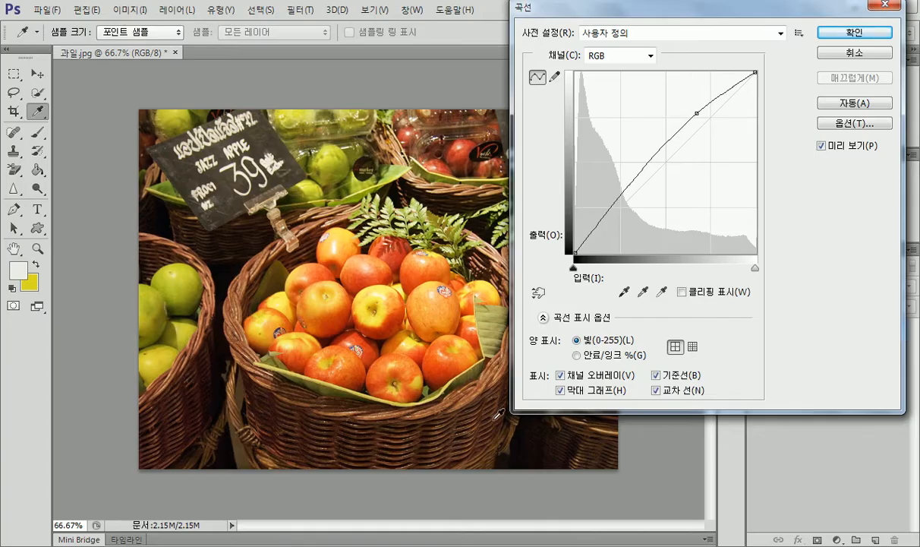
{"action": "key", "text": "alt"}
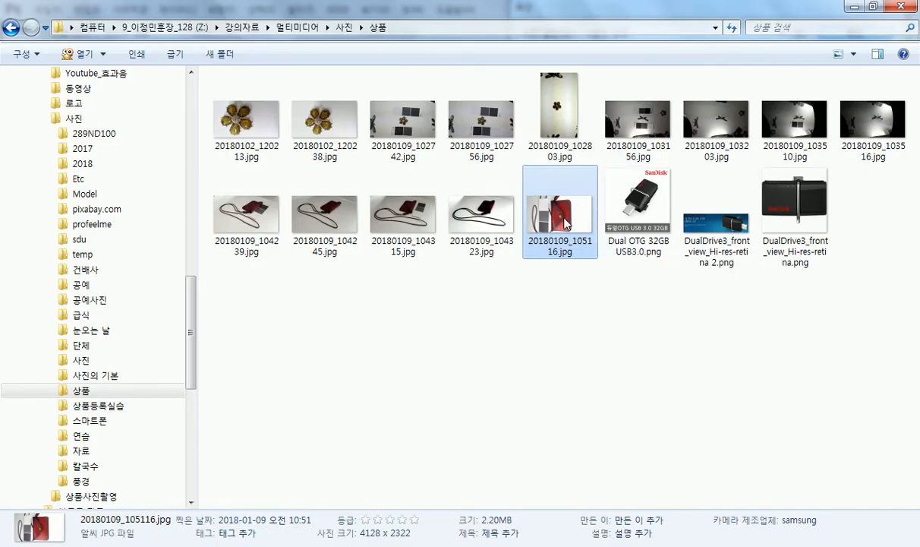
{"action": "left_click_drag", "start_coordinate": [566, 223], "coordinate": [267, 497]}
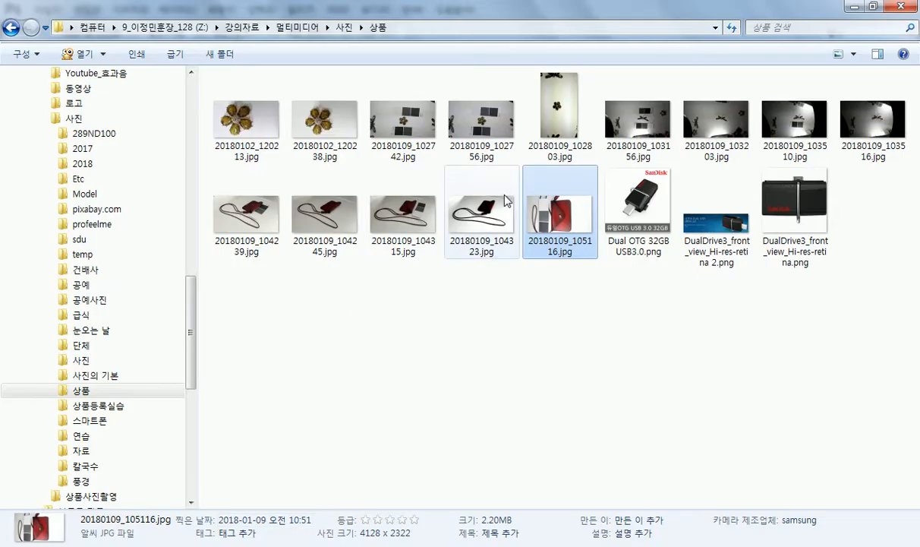
{"action": "left_click_drag", "start_coordinate": [524, 228], "coordinate": [356, 279]}
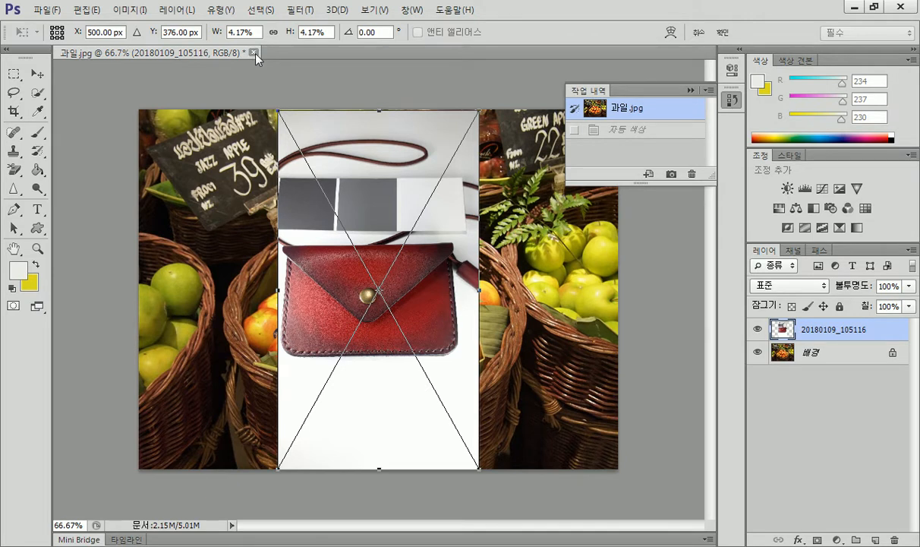
{"action": "key", "text": "Escape"}
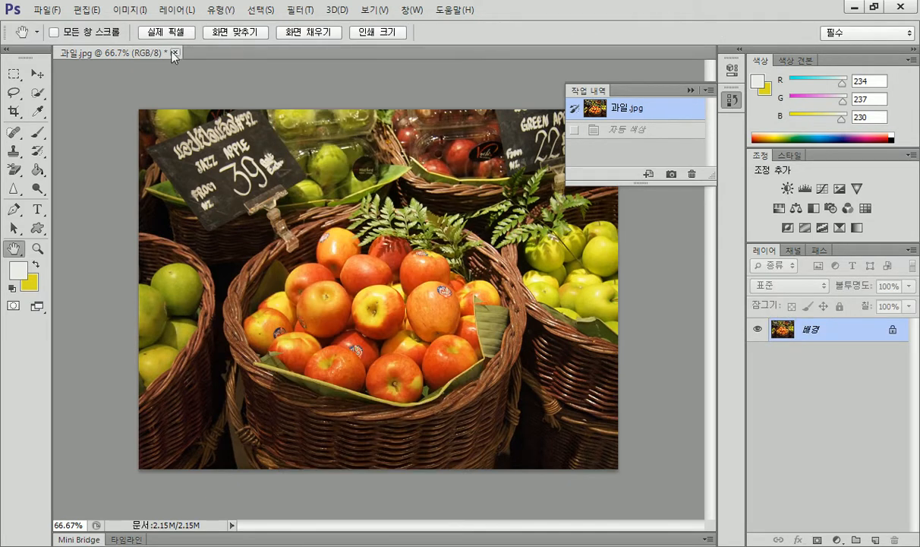
Close 과일.jpg without saving and open 20180109_105116.jpg from the 상품 folder as its own document
{"action": "left_click", "coordinate": [173, 53]}
{"action": "left_click", "coordinate": [455, 219]}
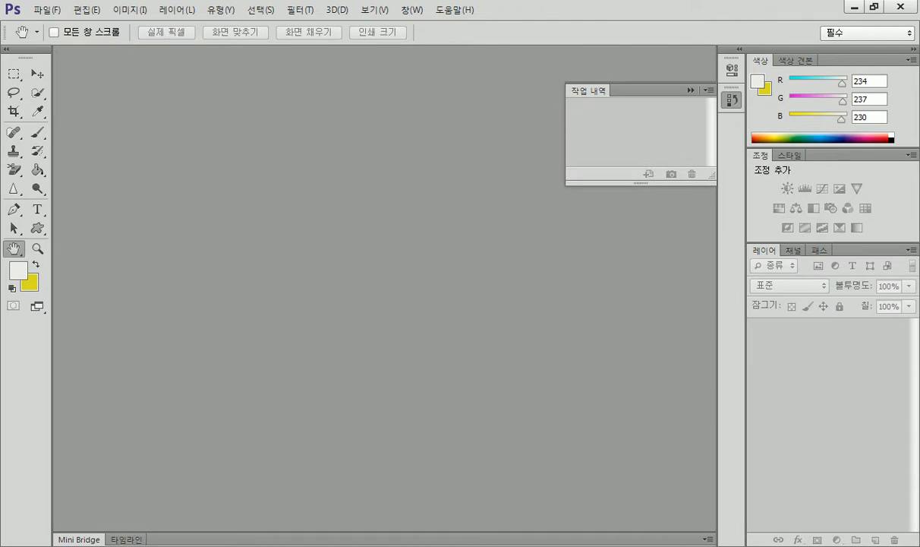
{"action": "key", "text": "alt+Tab"}
{"action": "left_click_drag", "start_coordinate": [551, 215], "coordinate": [275, 289]}
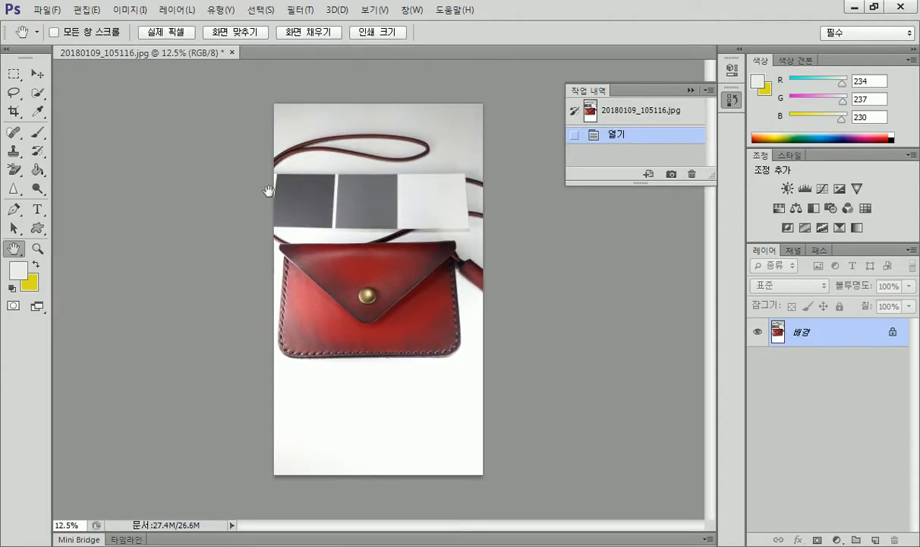
Try a Curves adjustment, sampling the white point from the card's white patch and the gray point from its middle gray patch
{"action": "left_click", "coordinate": [129, 10]}
{"action": "mouse_move", "coordinate": [144, 47]}
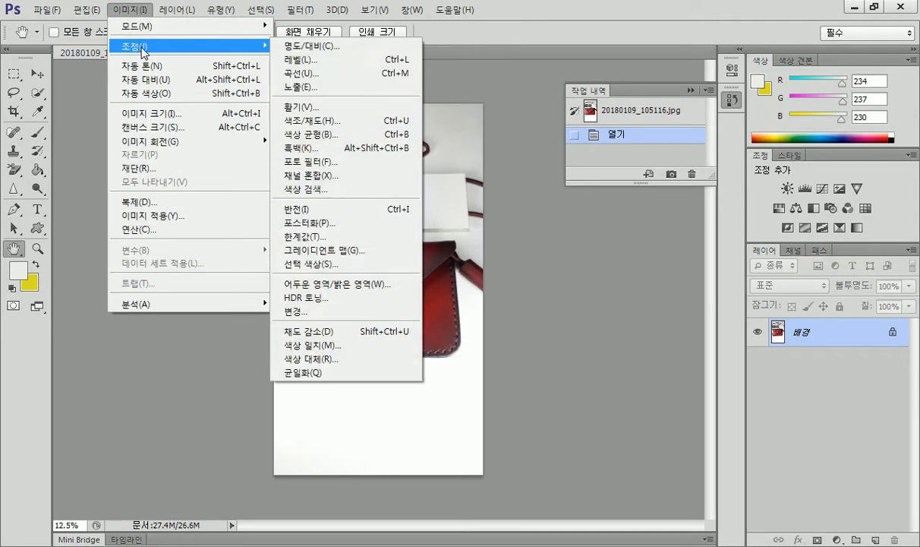
{"action": "left_click", "coordinate": [294, 75]}
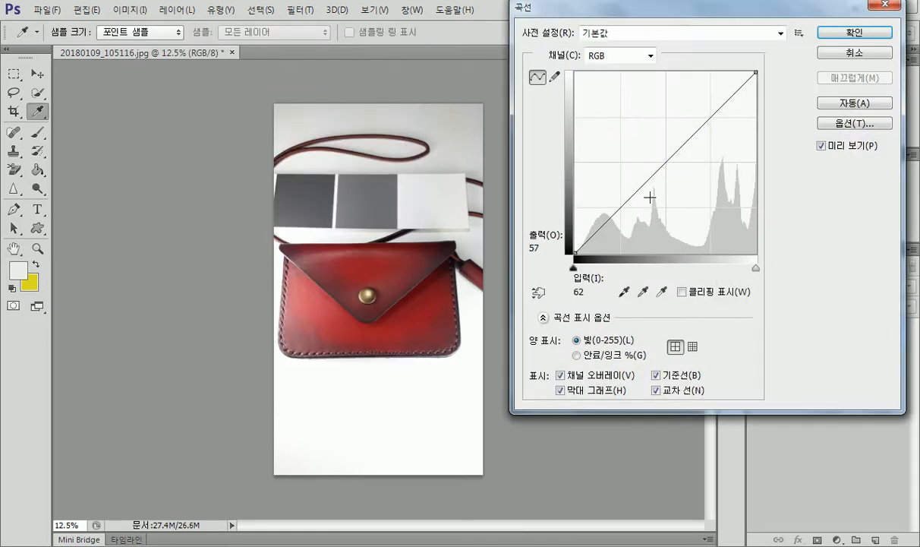
{"action": "left_click", "coordinate": [663, 292]}
{"action": "left_click", "coordinate": [438, 200]}
{"action": "left_click", "coordinate": [643, 291]}
{"action": "left_click", "coordinate": [373, 200]}
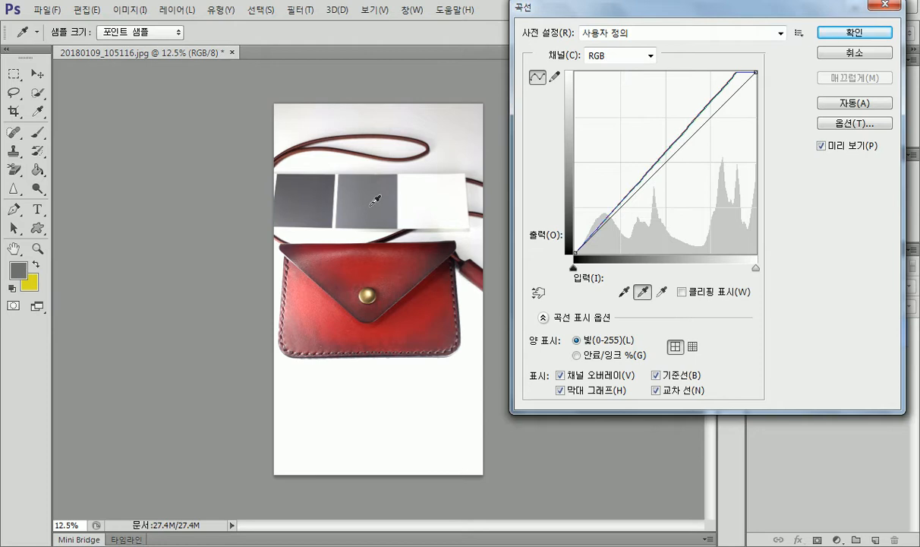
Try setting the Curves black point by sampling several spots on the card's darkest patch
{"action": "left_click", "coordinate": [624, 293]}
{"action": "left_click", "coordinate": [298, 196]}
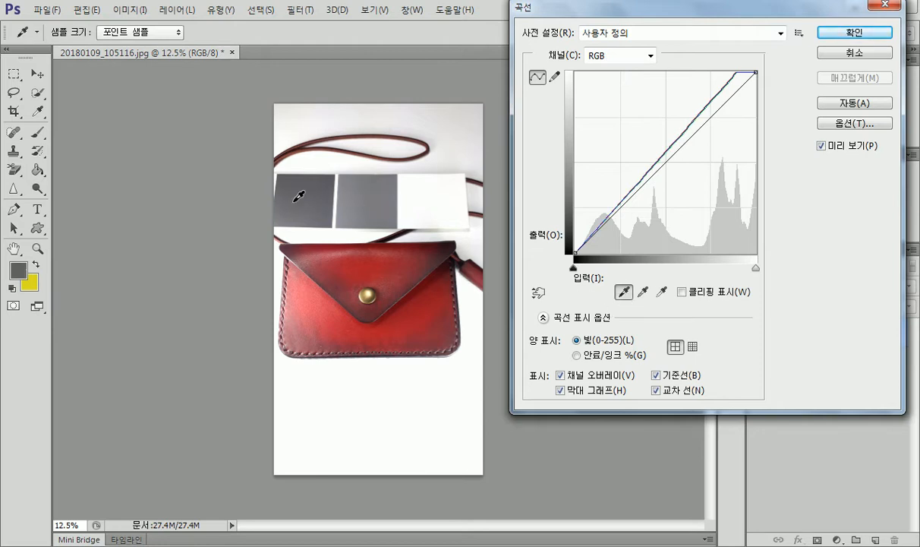
{"action": "left_click", "coordinate": [311, 215]}
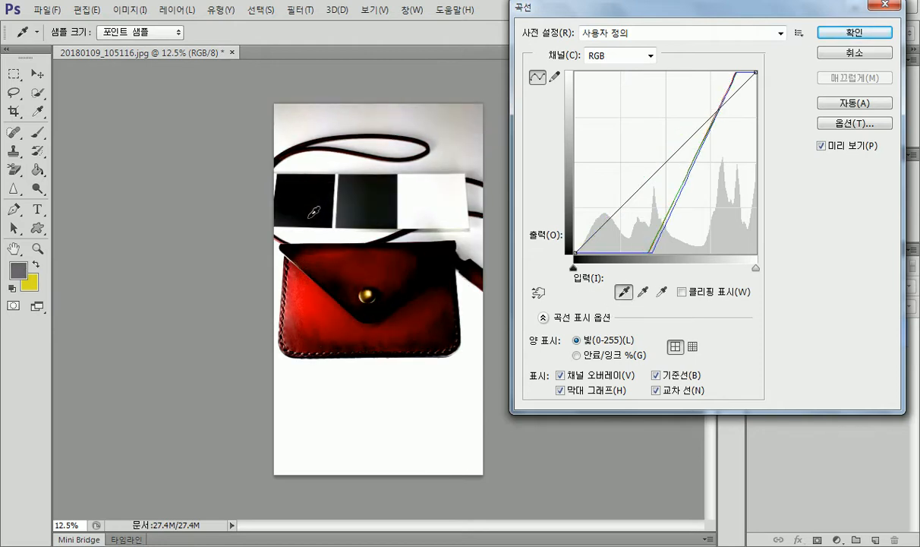
{"action": "left_click", "coordinate": [309, 203]}
{"action": "left_click", "coordinate": [310, 194]}
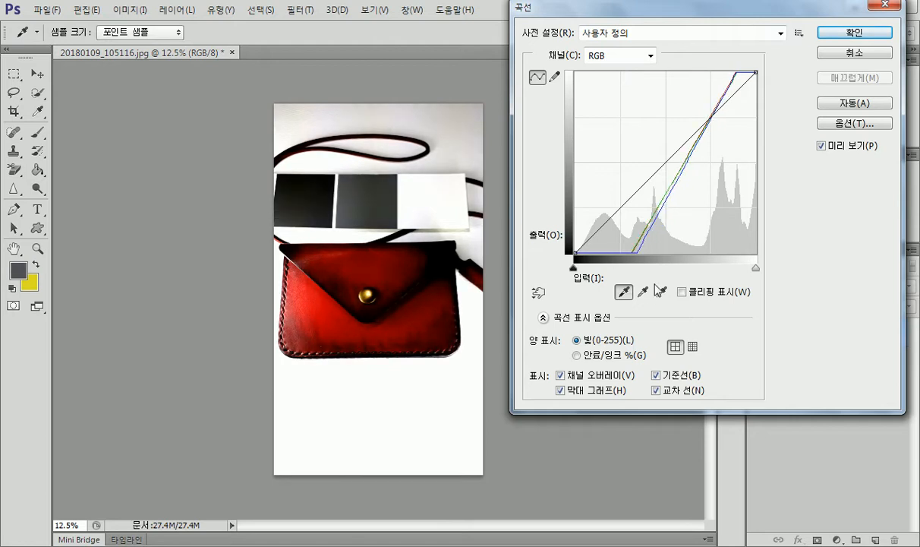
Resample the gray point at several spots on the middle patch and the white point on the white patch, and cancel Curves
{"action": "left_click", "coordinate": [638, 293]}
{"action": "left_click", "coordinate": [378, 207]}
{"action": "left_click", "coordinate": [354, 214]}
{"action": "left_click", "coordinate": [361, 195]}
{"action": "left_click", "coordinate": [390, 197]}
{"action": "left_click", "coordinate": [660, 292]}
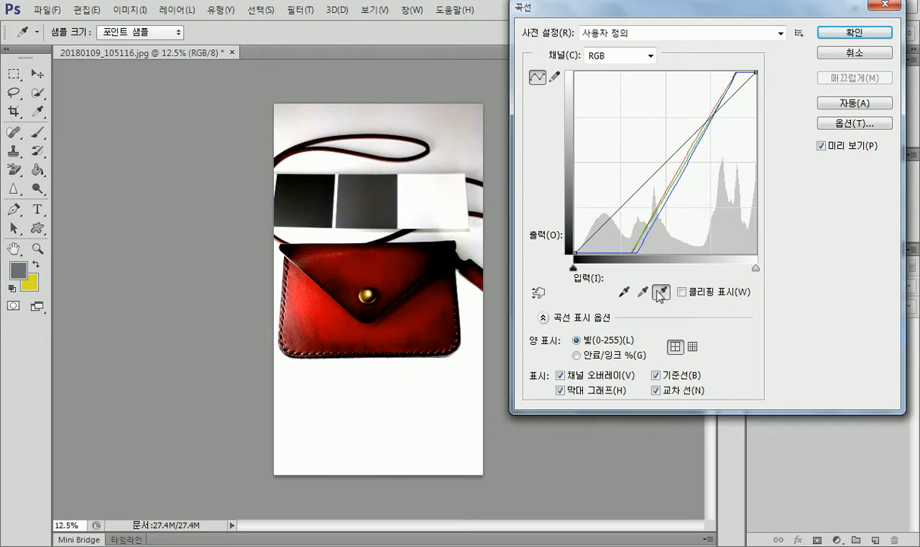
{"action": "left_click", "coordinate": [419, 196]}
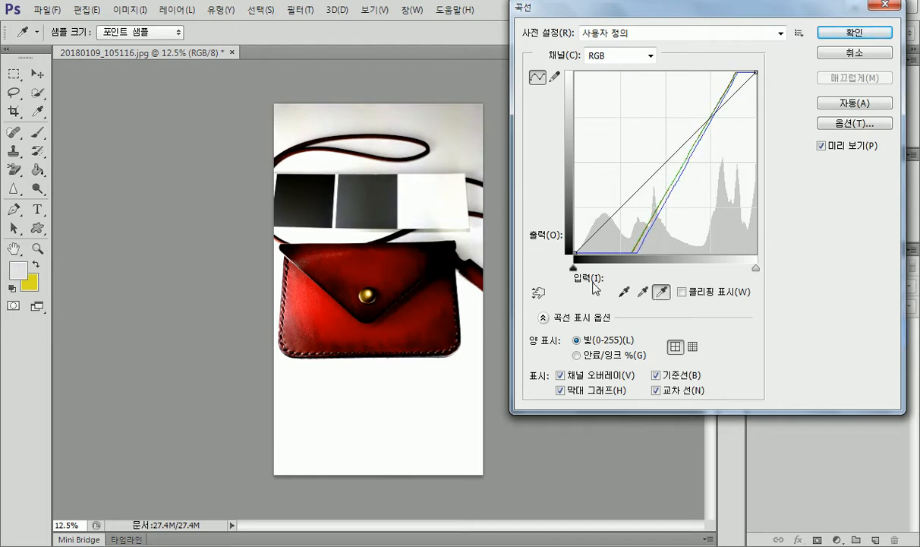
{"action": "left_click", "coordinate": [683, 292]}
{"action": "left_click", "coordinate": [683, 292]}
{"action": "left_click", "coordinate": [851, 53]}
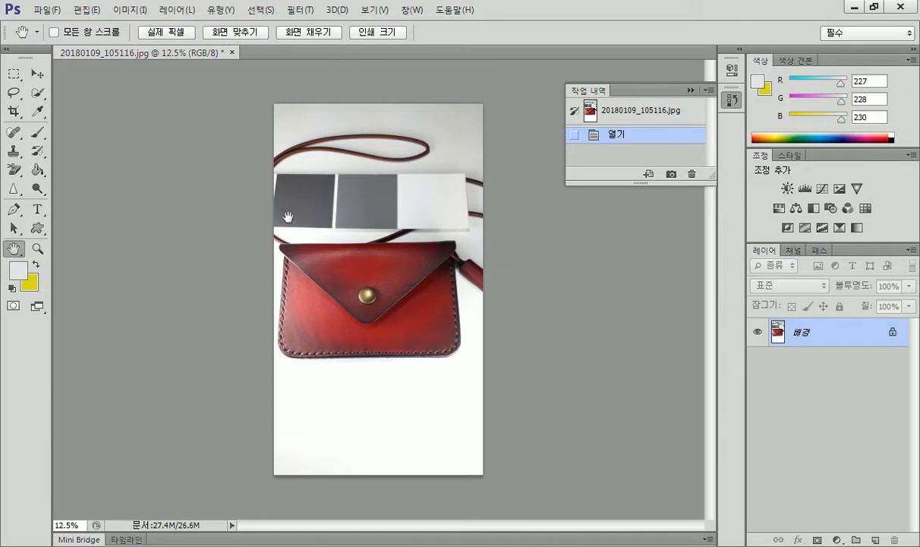
Start a Curves adjustment and set the white point from the card's white patch and the gray point from its middle gray patch
{"action": "left_click", "coordinate": [129, 9]}
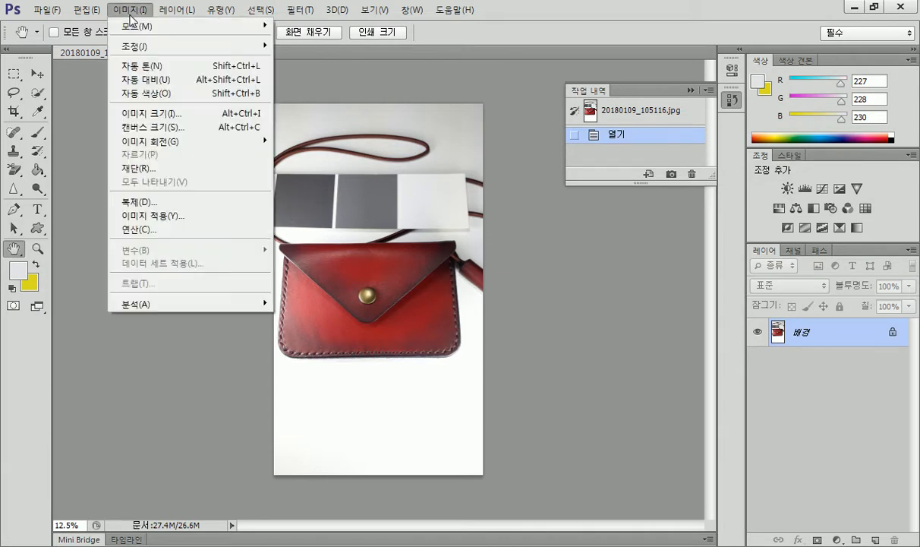
{"action": "mouse_move", "coordinate": [140, 47]}
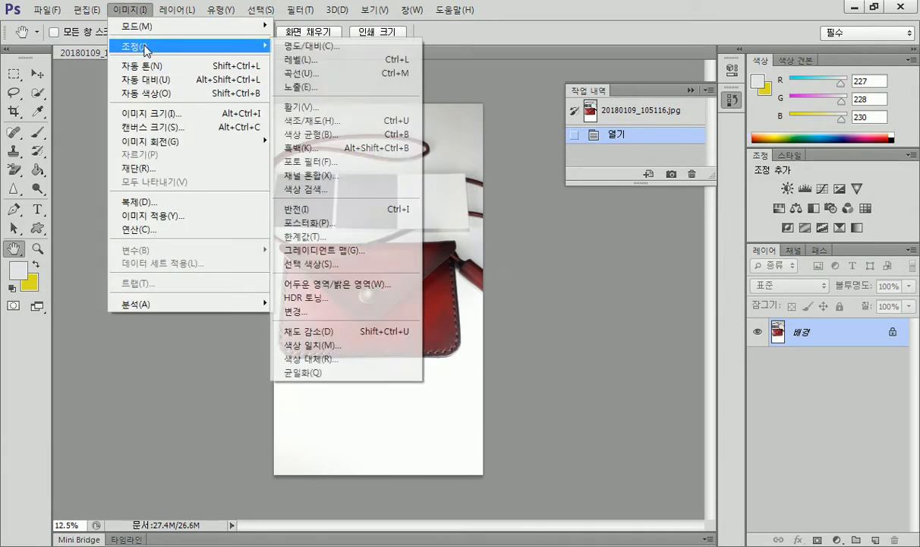
{"action": "left_click", "coordinate": [301, 74]}
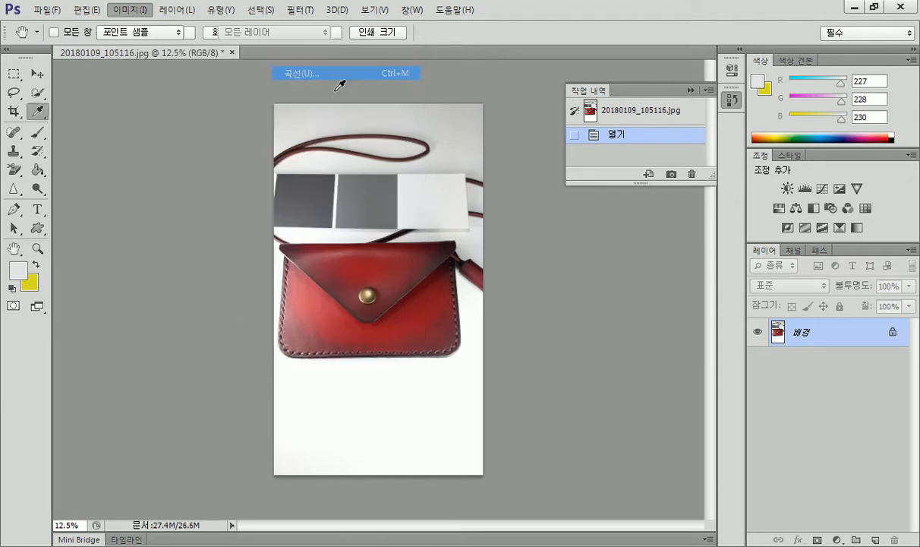
{"action": "left_click", "coordinate": [668, 296]}
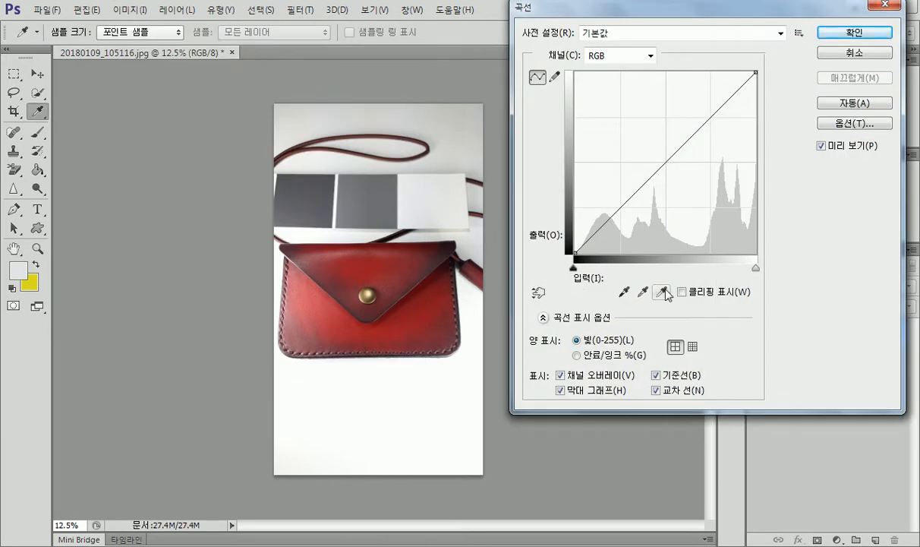
{"action": "left_click", "coordinate": [437, 201]}
{"action": "left_click", "coordinate": [642, 290]}
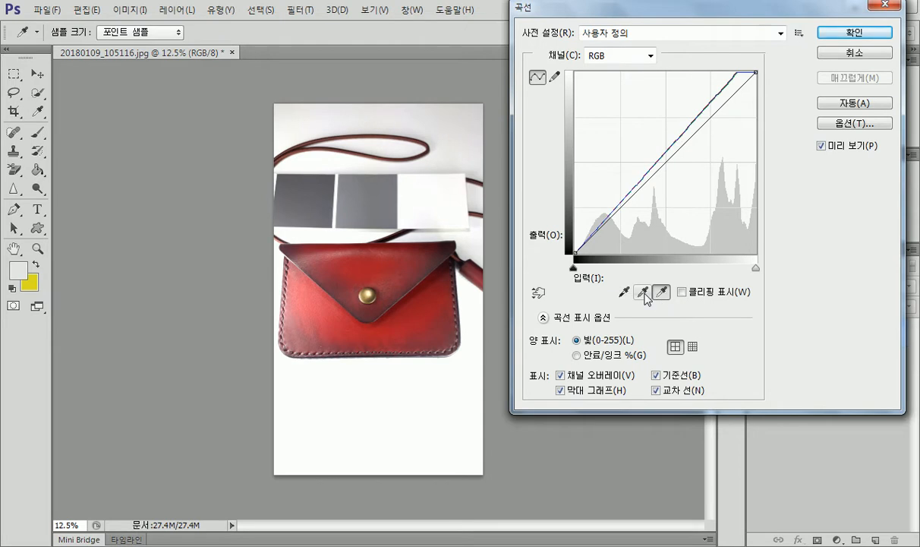
{"action": "left_click", "coordinate": [369, 214]}
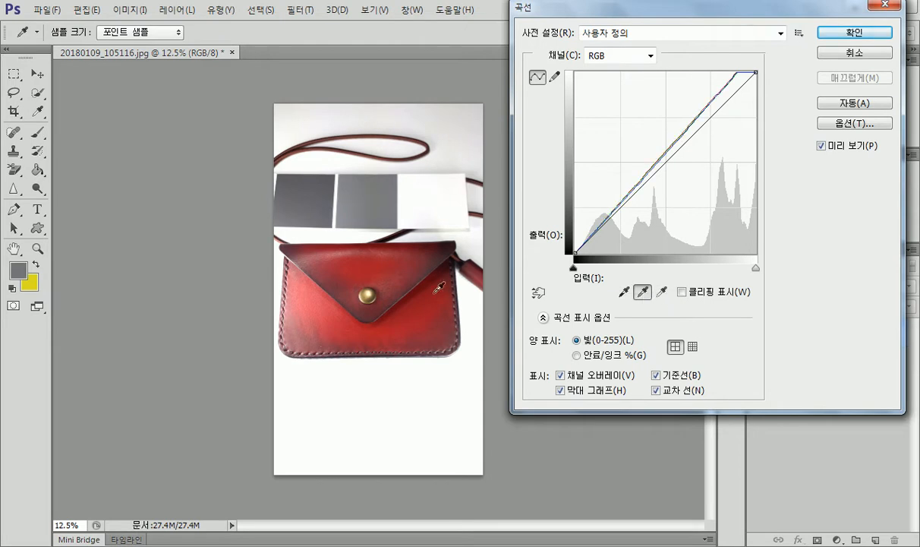
Save the curve settings as the preset 제목 없음.acv in the Curves folder and apply the adjustment
{"action": "left_click", "coordinate": [799, 33]}
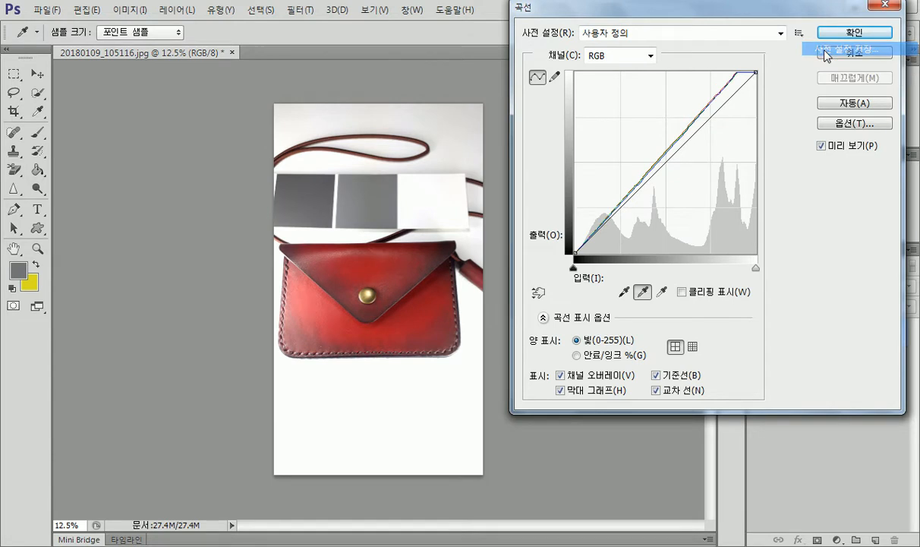
{"action": "left_click", "coordinate": [827, 50]}
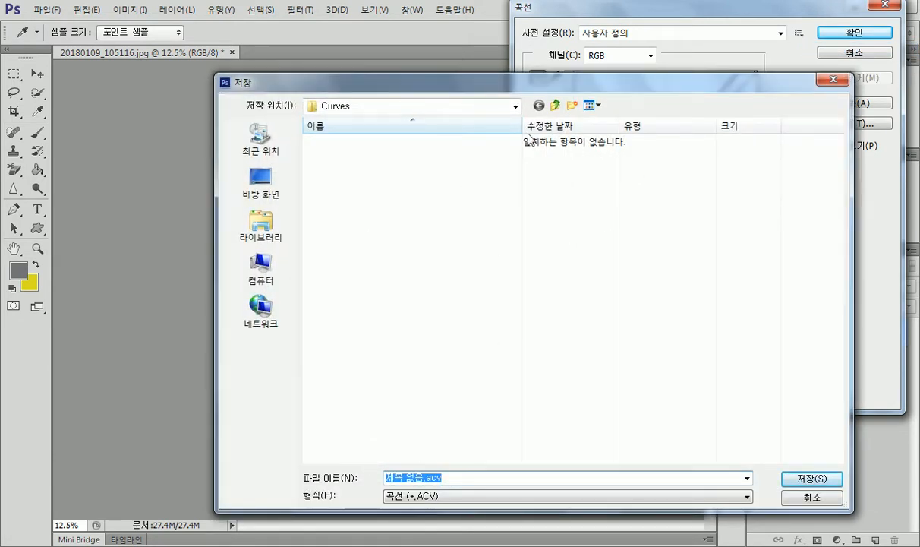
{"action": "left_click_drag", "start_coordinate": [522, 90], "coordinate": [539, 47]}
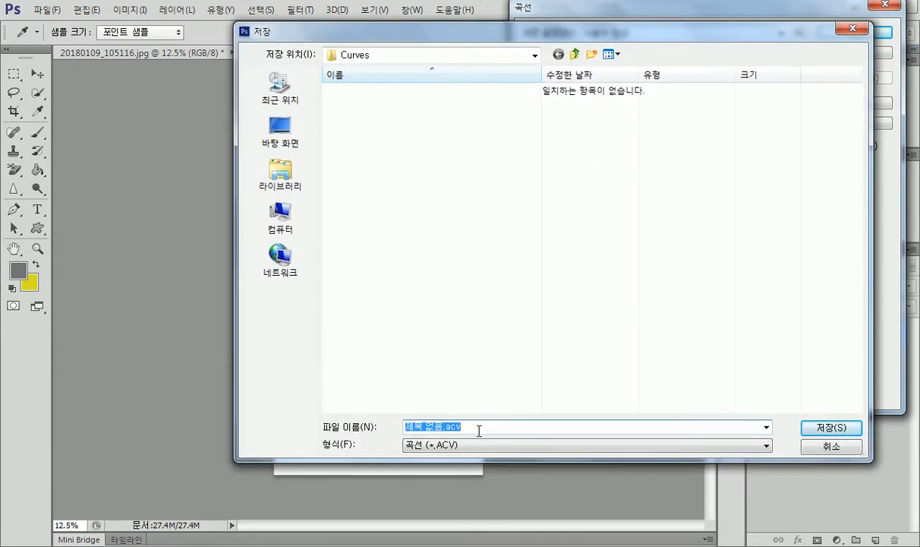
{"action": "left_click", "coordinate": [812, 431]}
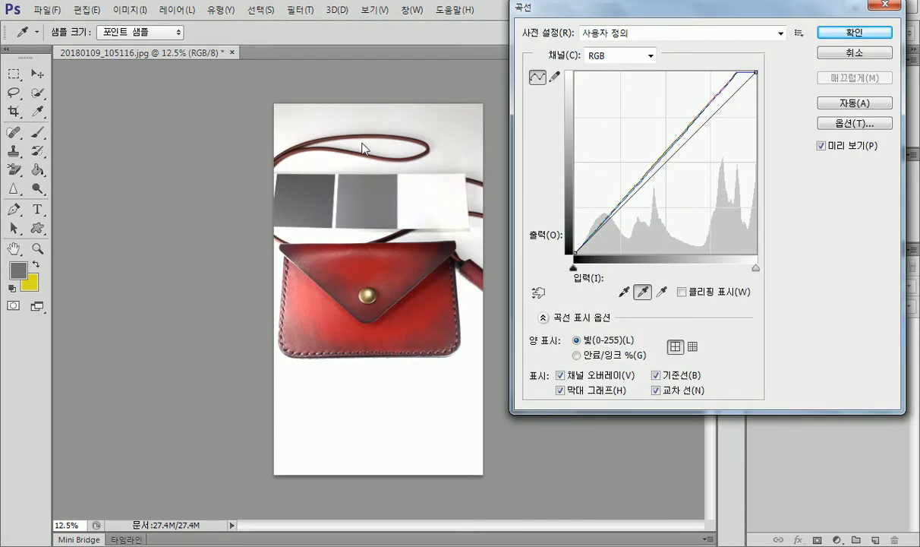
{"action": "left_click", "coordinate": [832, 40]}
{"action": "key", "text": "h"}
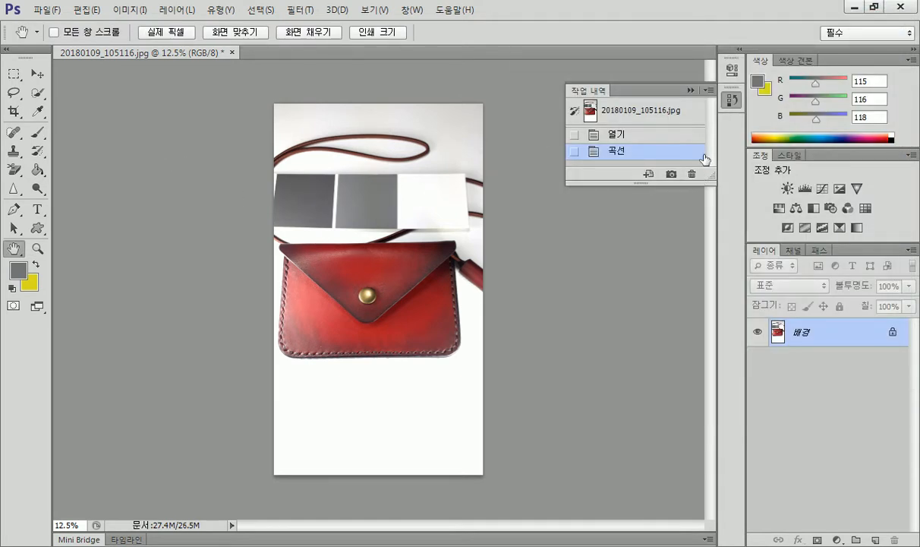
Load the saved preset 제목 없음.acv into a new Curves adjustment and apply it to the wallet photo
{"action": "left_click", "coordinate": [130, 10]}
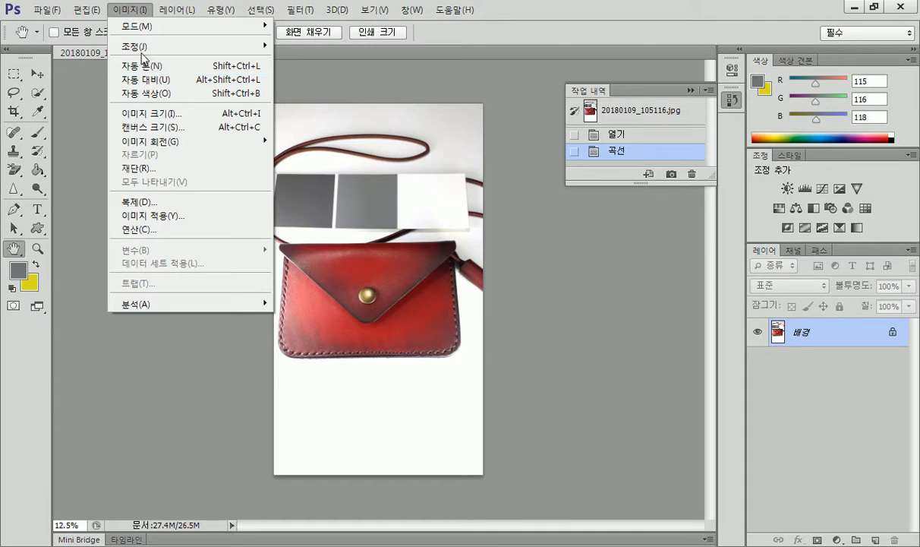
{"action": "mouse_move", "coordinate": [190, 47]}
{"action": "left_click", "coordinate": [338, 82]}
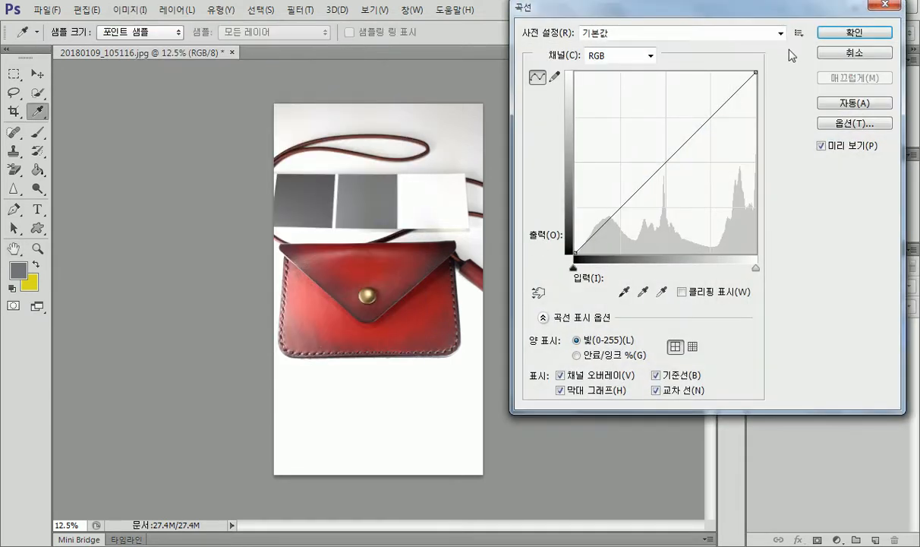
{"action": "left_click", "coordinate": [798, 35]}
{"action": "left_click", "coordinate": [806, 62]}
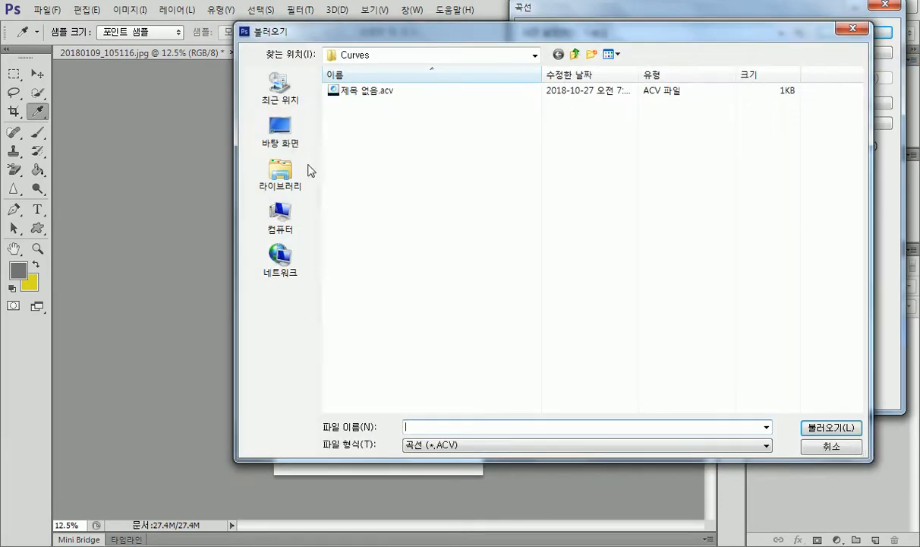
{"action": "left_click", "coordinate": [358, 90]}
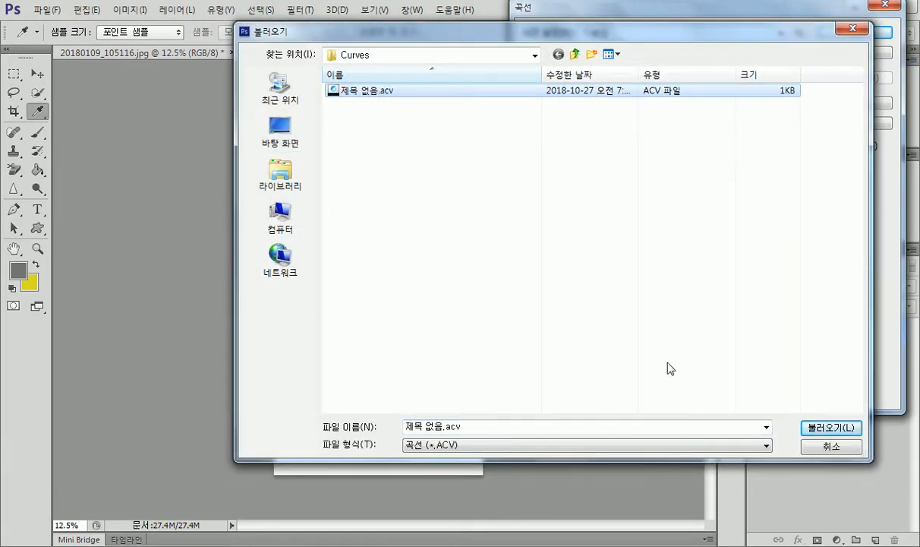
{"action": "left_click", "coordinate": [830, 428]}
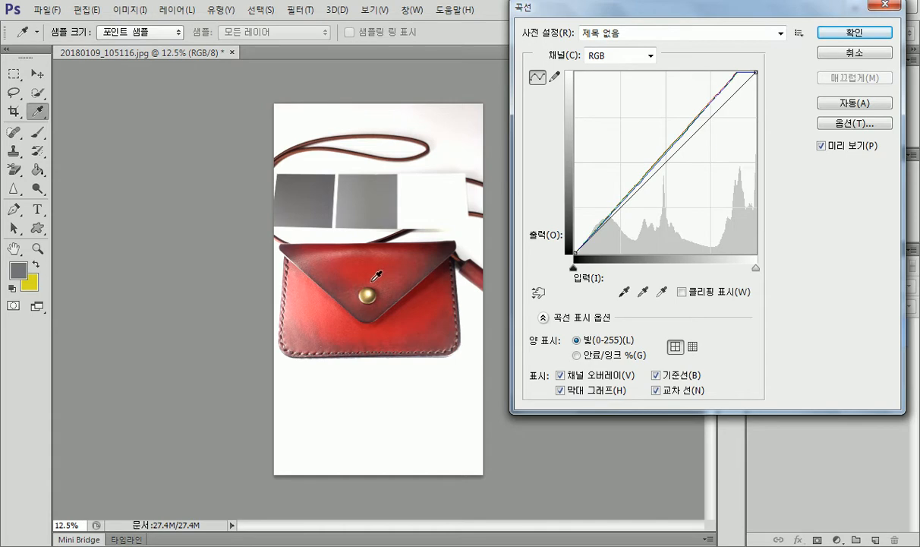
{"action": "left_click", "coordinate": [845, 33]}
{"action": "key", "text": "h"}
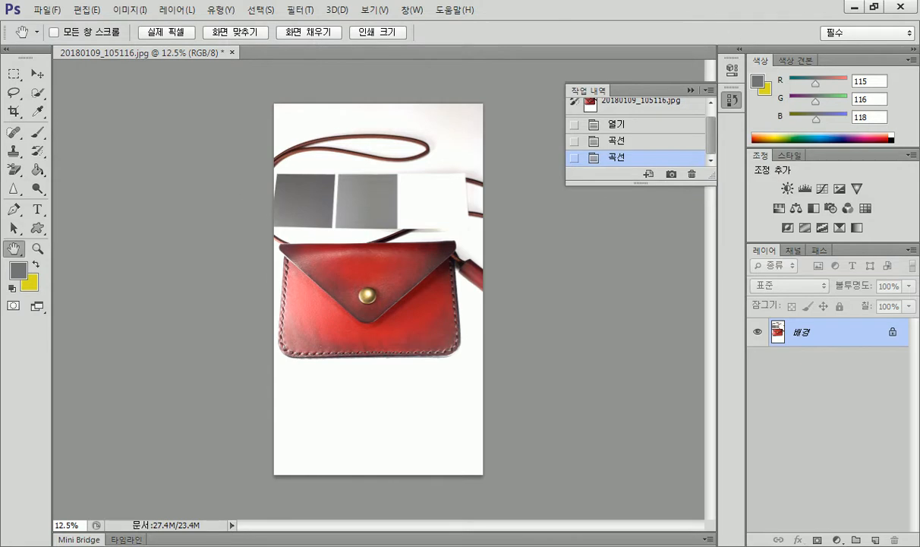
Switch to File Explorer, open the 제품보정 folder inside 사진의 기본 and display its files as extra large icons
{"action": "left_click", "coordinate": [854, 6]}
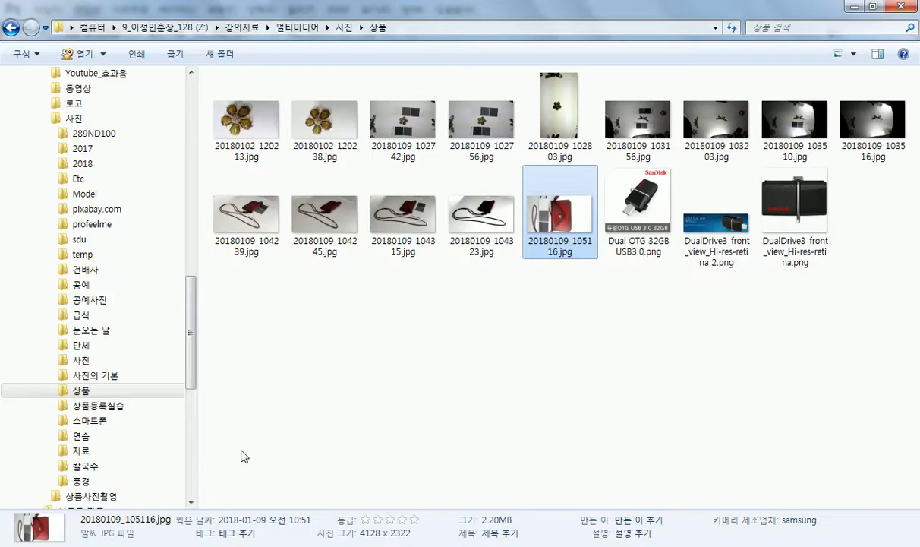
{"action": "left_click", "coordinate": [76, 373]}
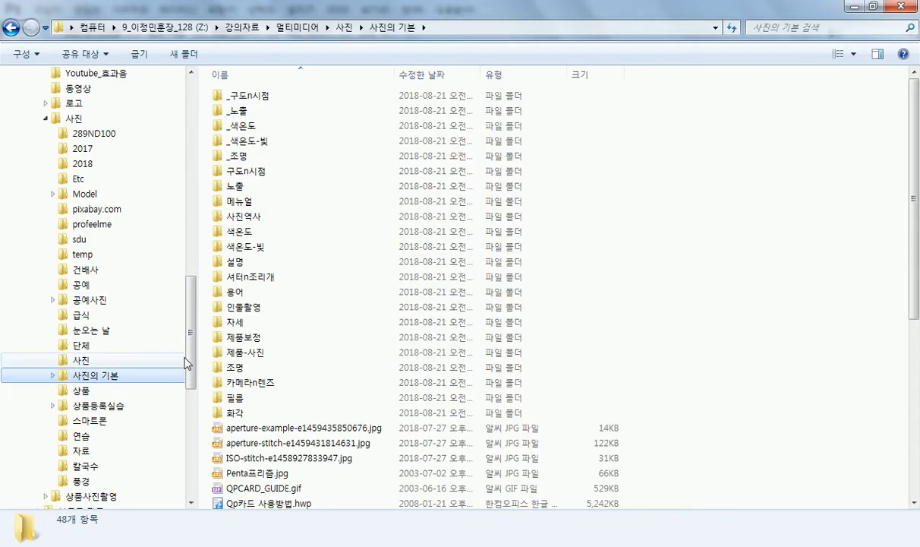
{"action": "double_click", "coordinate": [236, 338]}
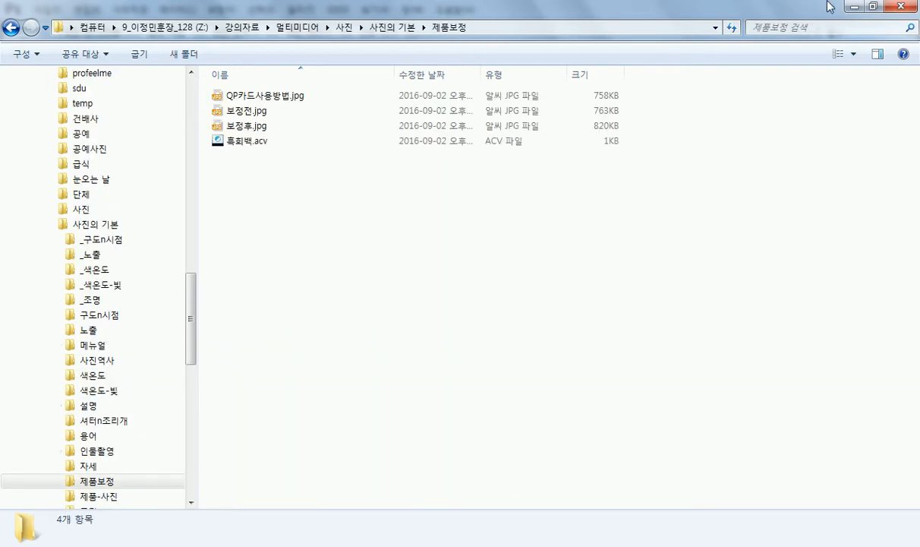
{"action": "left_click", "coordinate": [853, 54]}
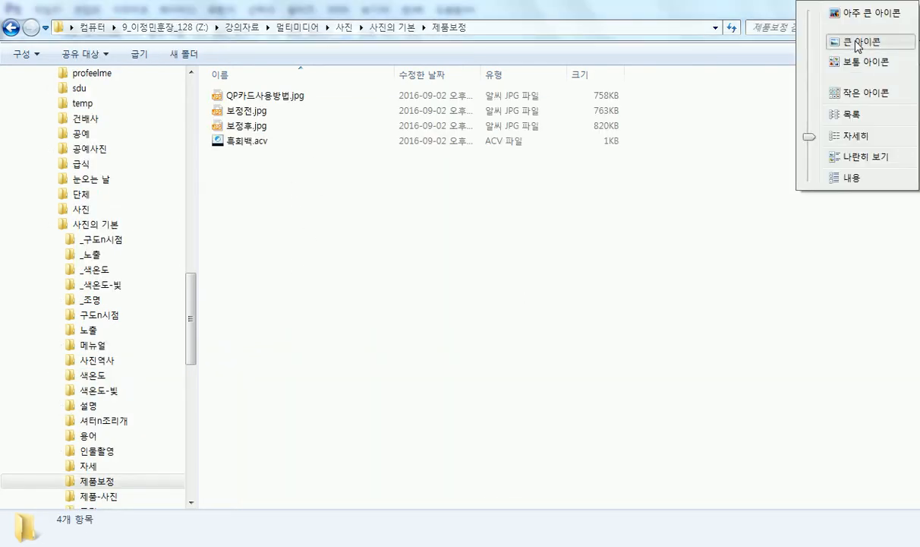
{"action": "left_click", "coordinate": [859, 41]}
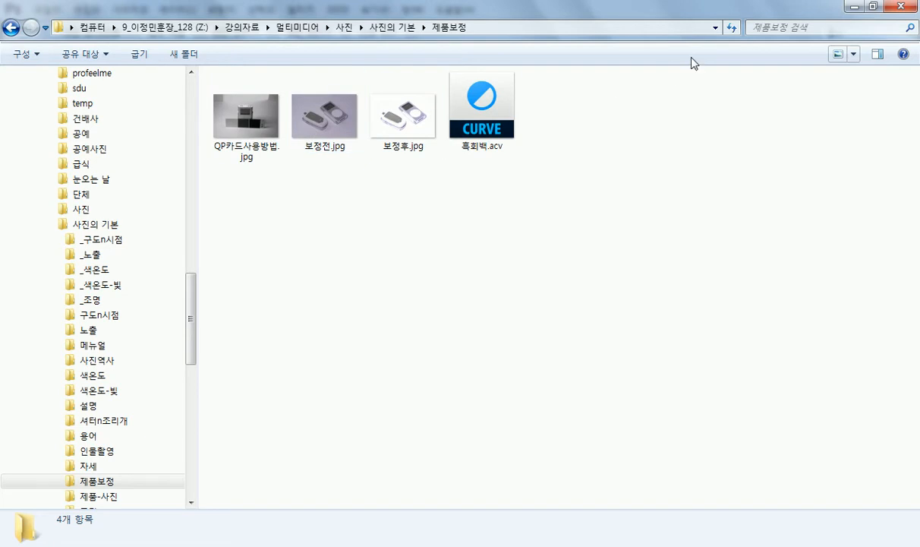
{"action": "left_click", "coordinate": [853, 54]}
{"action": "left_click", "coordinate": [857, 34]}
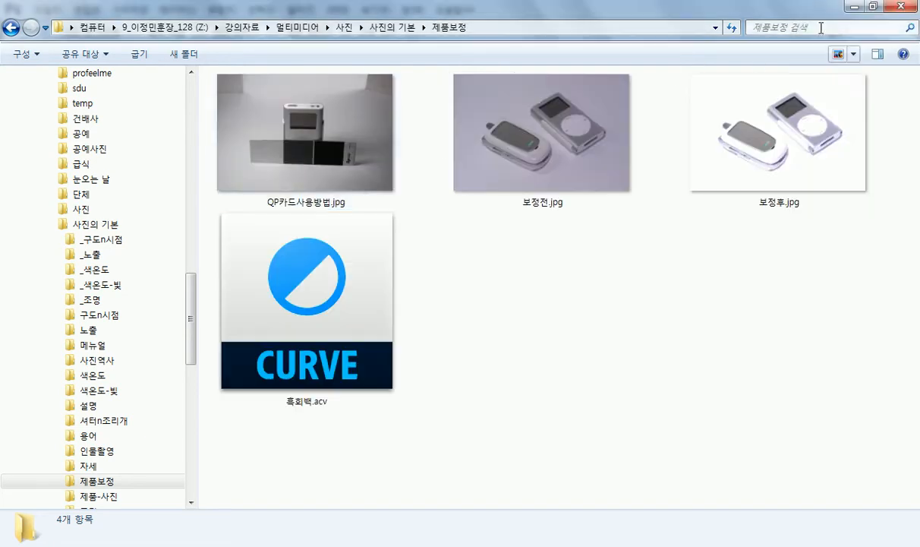
Open QP카드사용방법.jpg in the 알씨 image viewer to examine how the gray card is placed in front of the product
{"action": "left_click", "coordinate": [341, 192]}
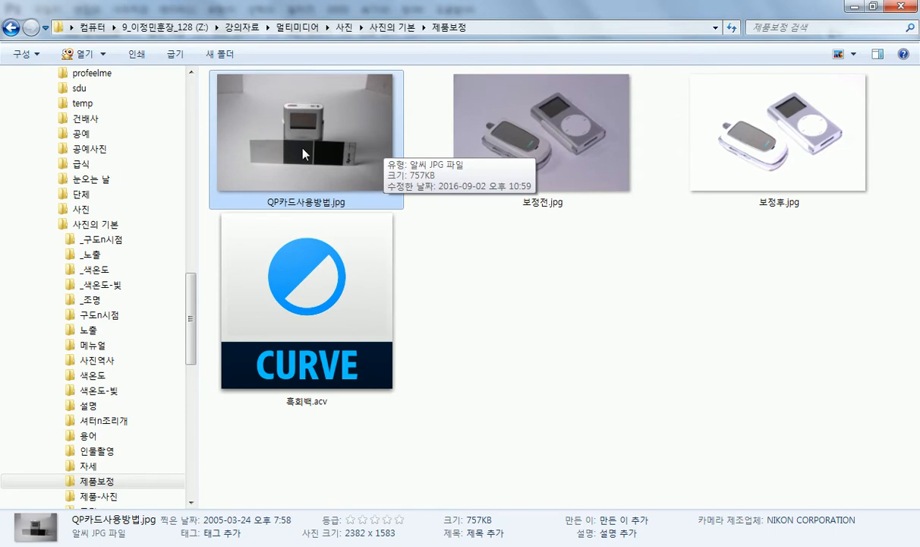
{"action": "double_click", "coordinate": [352, 150]}
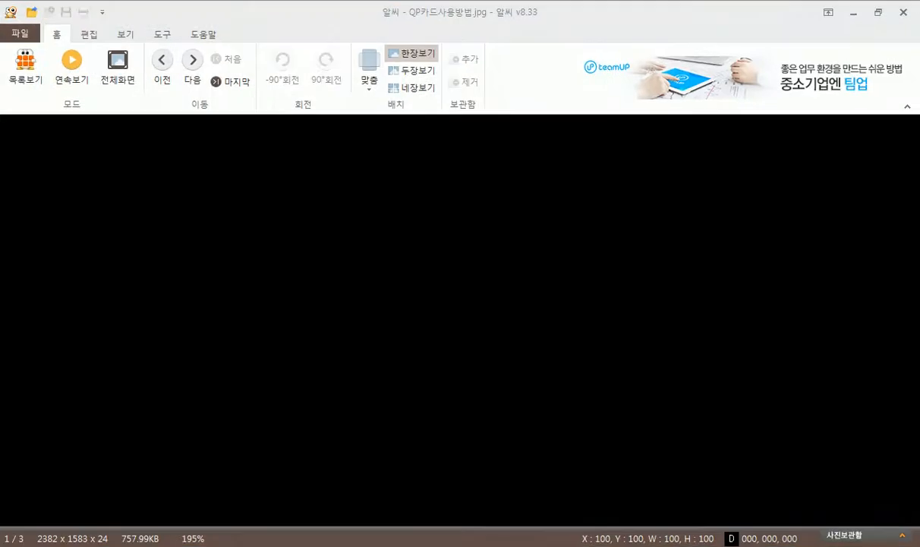
{"action": "right_click", "coordinate": [645, 545]}
{"action": "right_click", "coordinate": [584, 545]}
{"action": "left_click", "coordinate": [561, 528]}
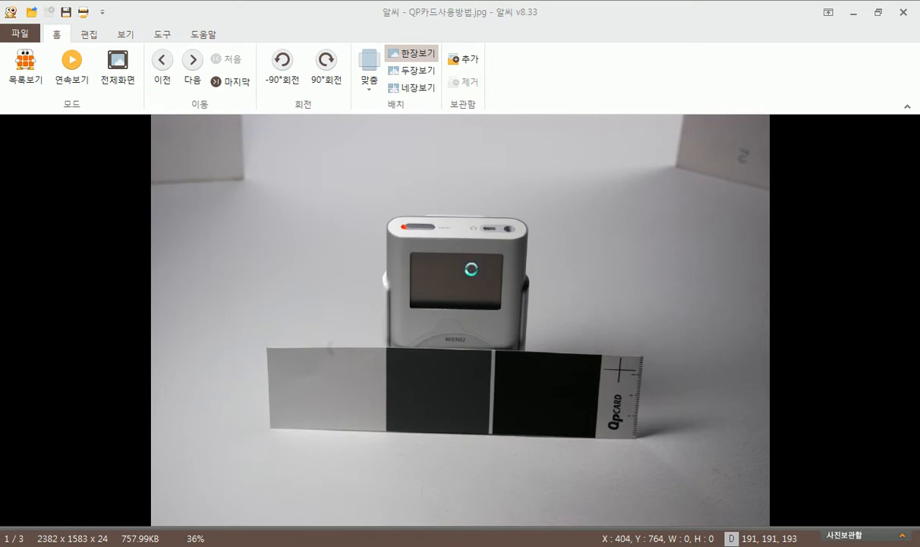
{"action": "left_click", "coordinate": [721, 546]}
{"action": "key", "text": "alt+Tab"}
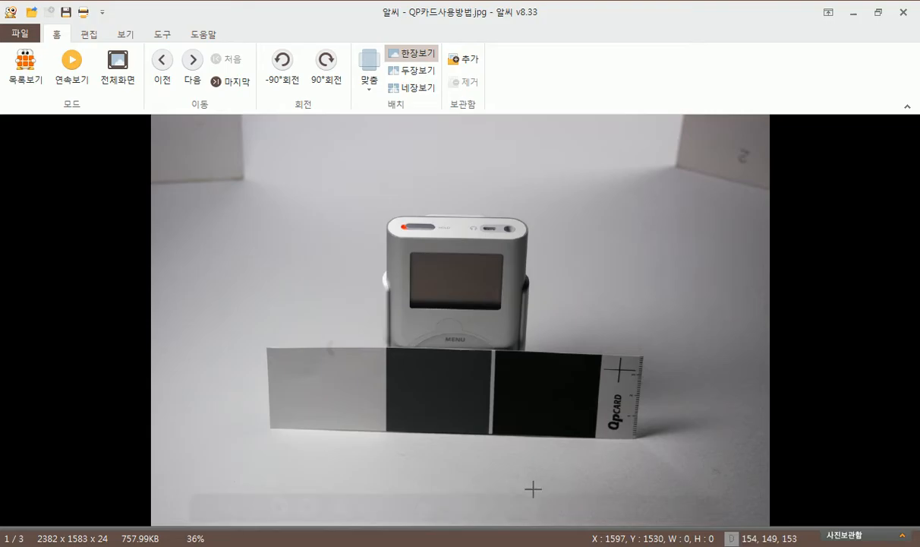
Compare the product photos 보정전.jpg and 보정후.jpg by alternating between them, and minimize the image viewer
{"action": "left_click", "coordinate": [195, 60]}
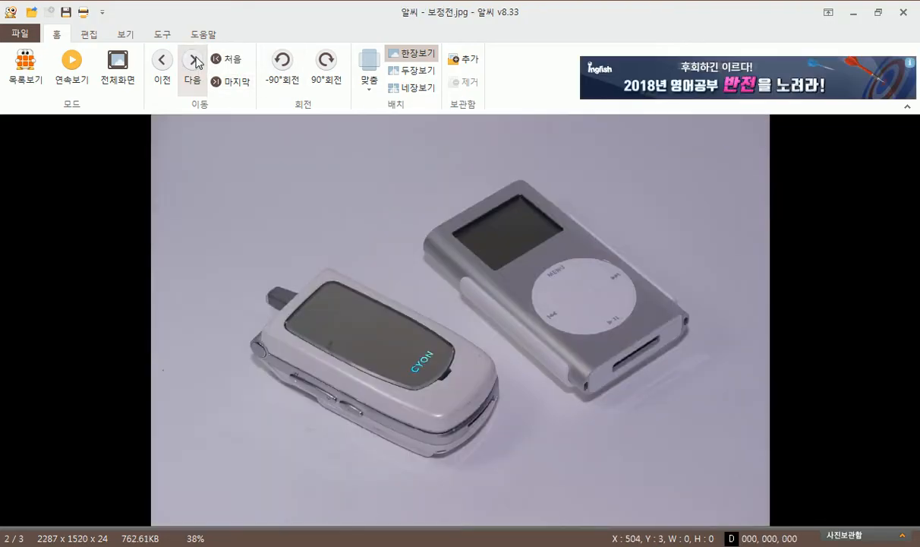
{"action": "left_click_drag", "start_coordinate": [222, 158], "coordinate": [416, 243]}
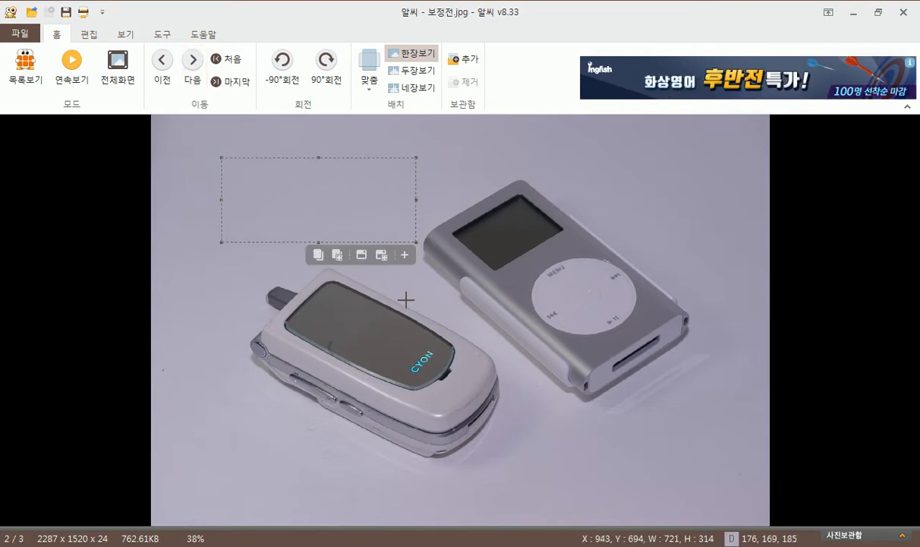
{"action": "left_click", "coordinate": [197, 63]}
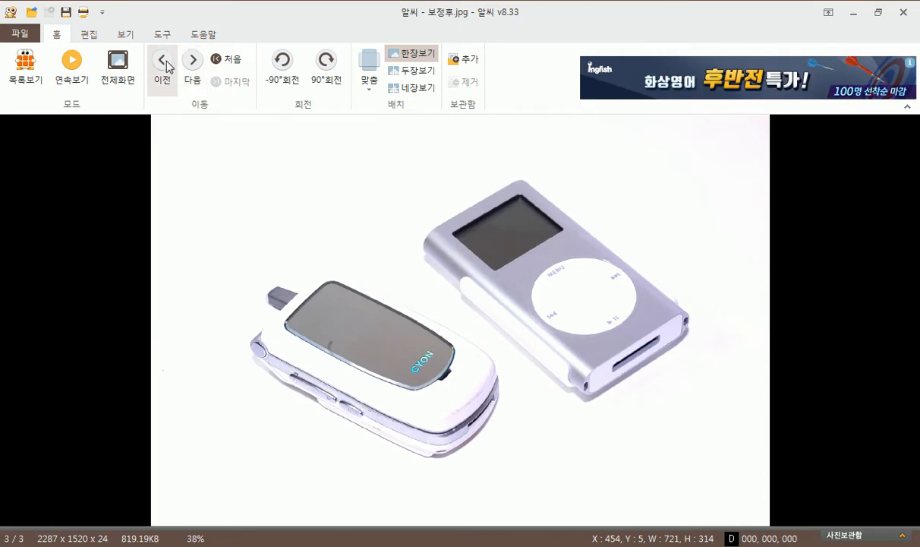
{"action": "left_click", "coordinate": [167, 64]}
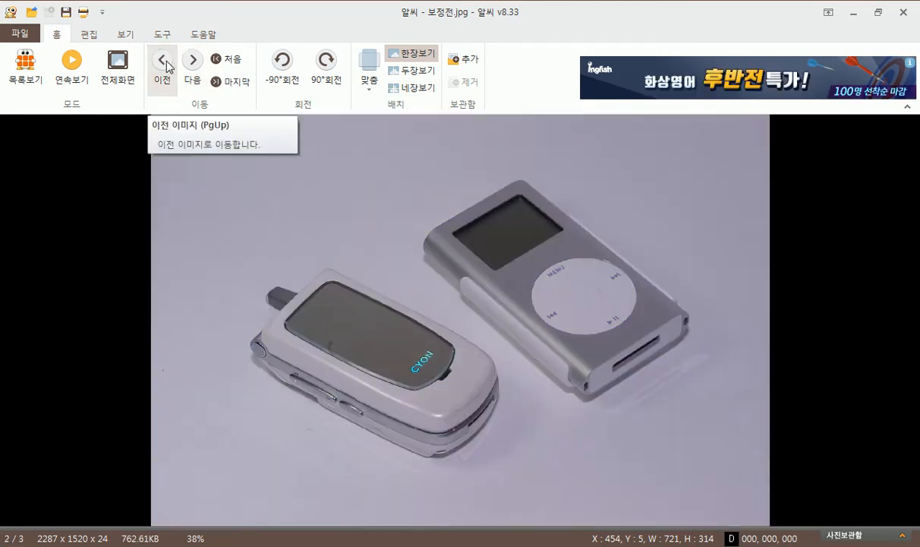
{"action": "left_click", "coordinate": [194, 64]}
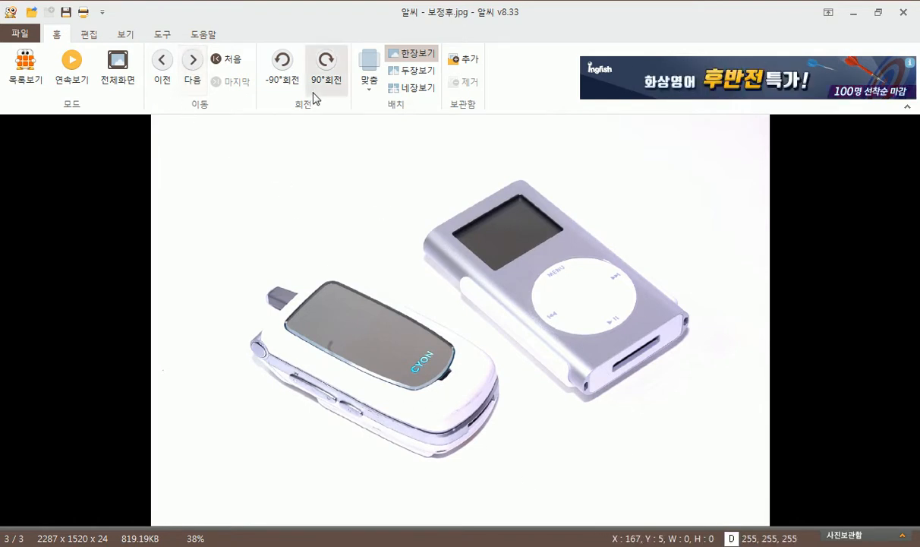
{"action": "left_click", "coordinate": [162, 61]}
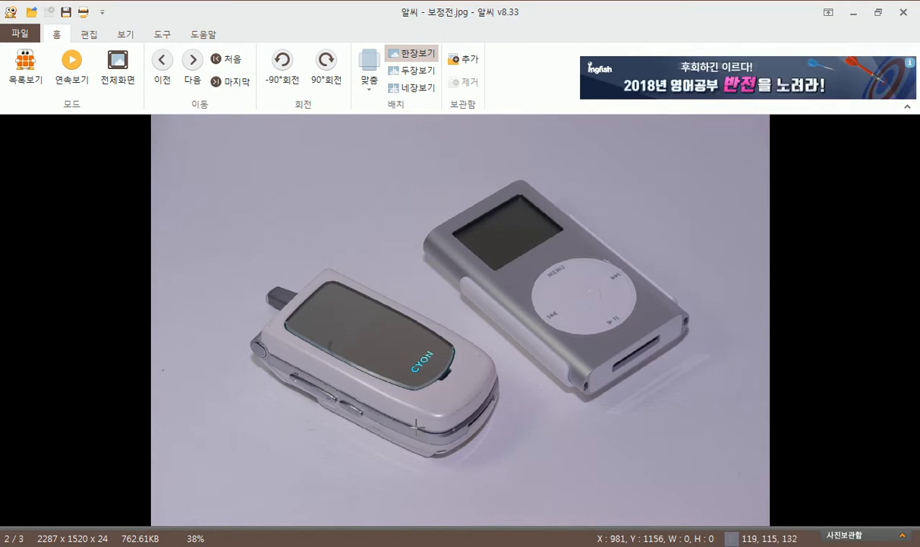
{"action": "left_click", "coordinate": [193, 59]}
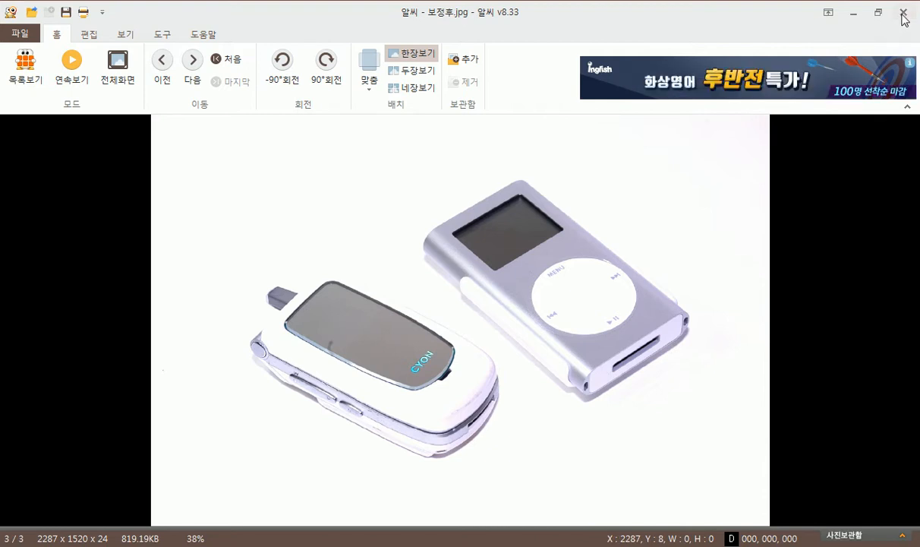
{"action": "left_click", "coordinate": [853, 12]}
{"action": "left_click", "coordinate": [242, 538]}
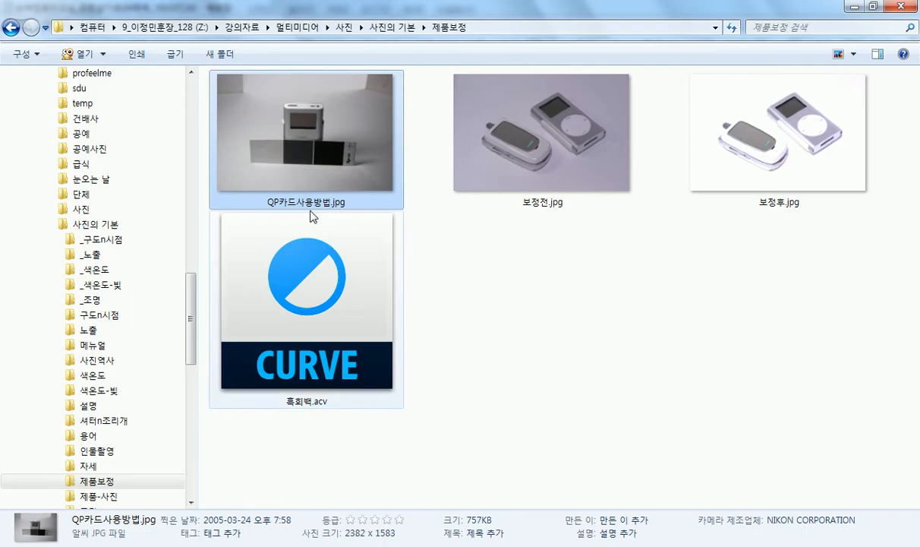
Look through the 사진의 기본 folder for the QP card usage document and switch back to Photoshop
{"action": "left_click", "coordinate": [94, 467]}
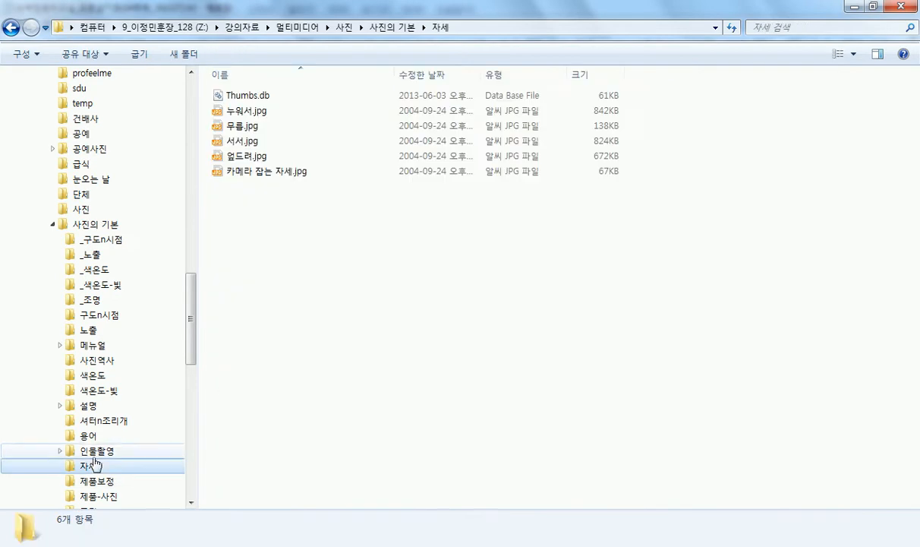
{"action": "left_click", "coordinate": [87, 435]}
{"action": "left_click", "coordinate": [85, 224]}
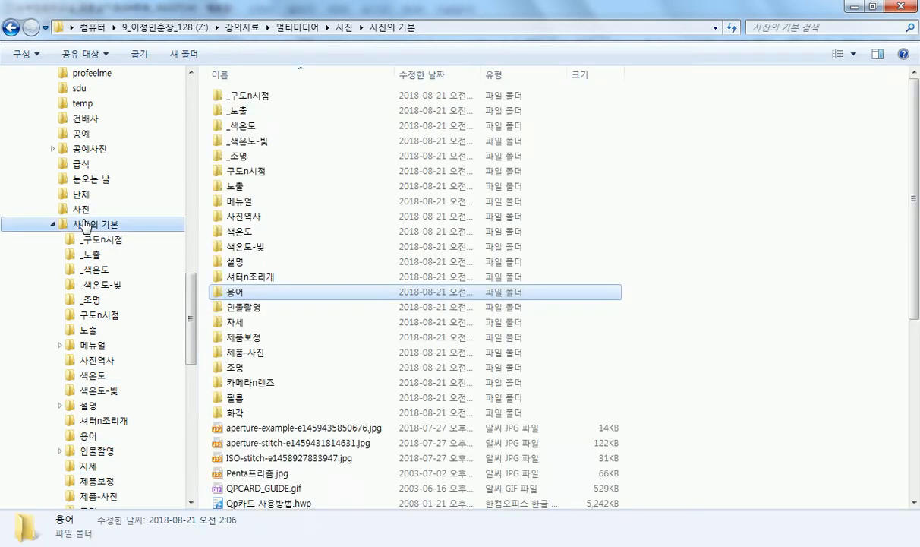
{"action": "left_click", "coordinate": [311, 443]}
{"action": "scroll", "coordinate": [315, 444], "scroll_direction": "down", "scroll_amount": 1}
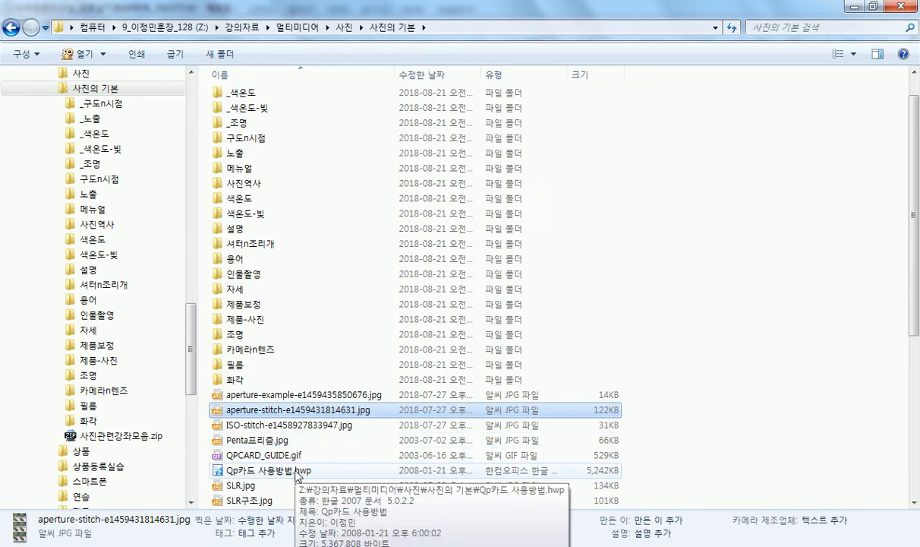
{"action": "key", "text": "alt+Tab"}
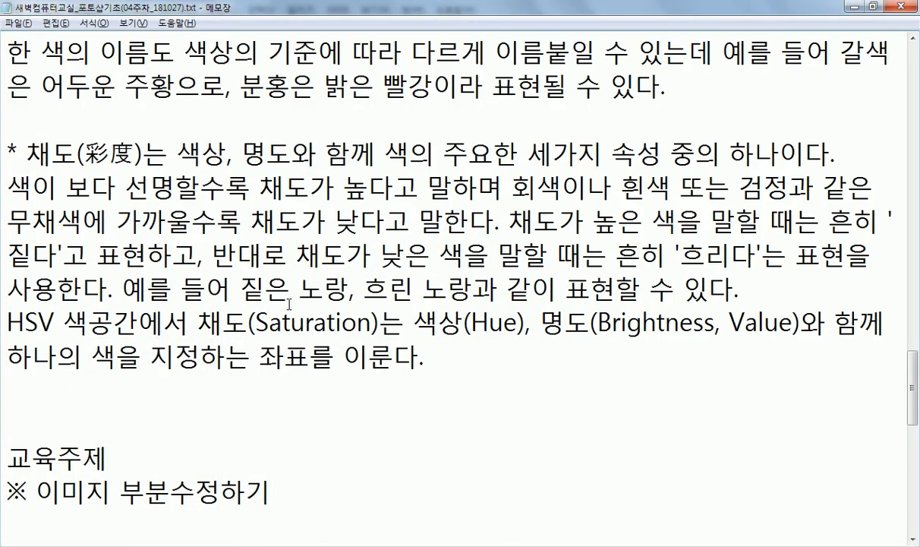
{"action": "key", "text": "alt+Tab"}
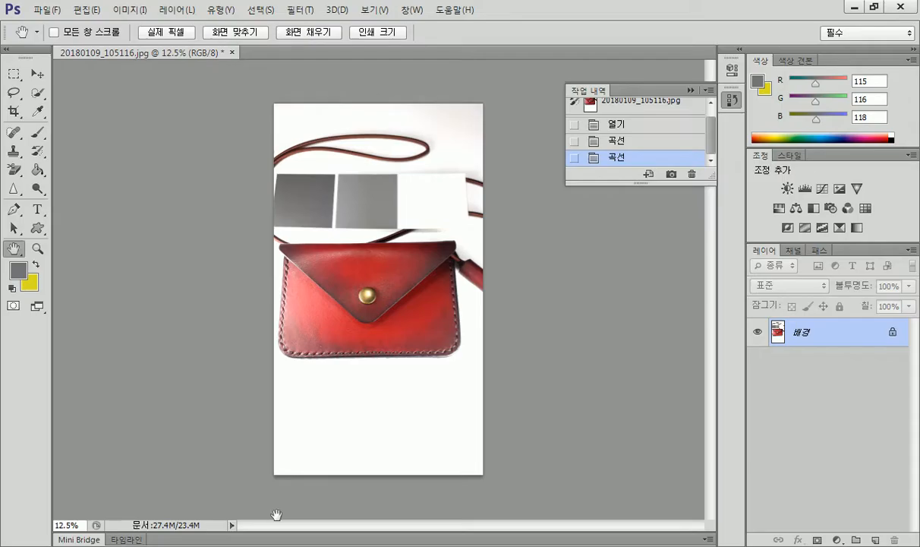
Close the wallet photo without saving its changes and open 과일.jpg from the 4장 folder
{"action": "left_click", "coordinate": [232, 51]}
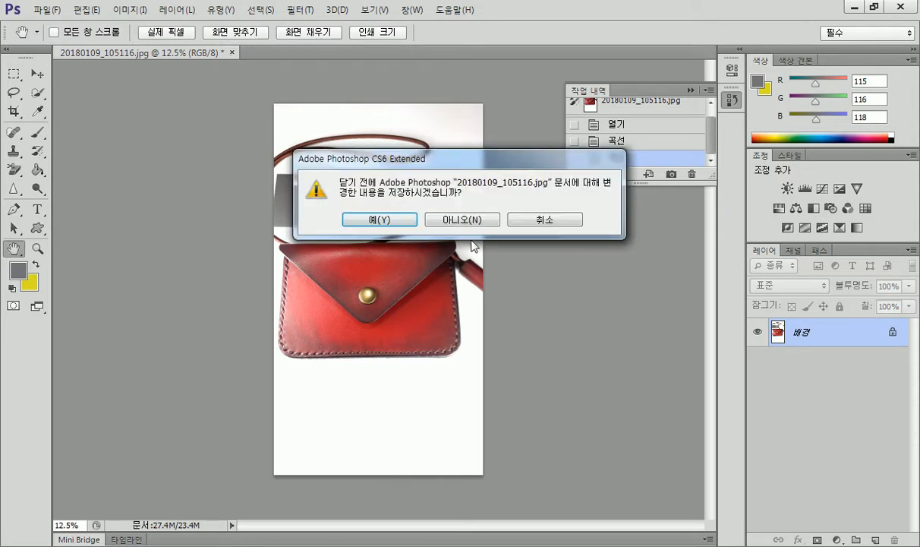
{"action": "left_click", "coordinate": [430, 220]}
{"action": "left_click", "coordinate": [430, 221]}
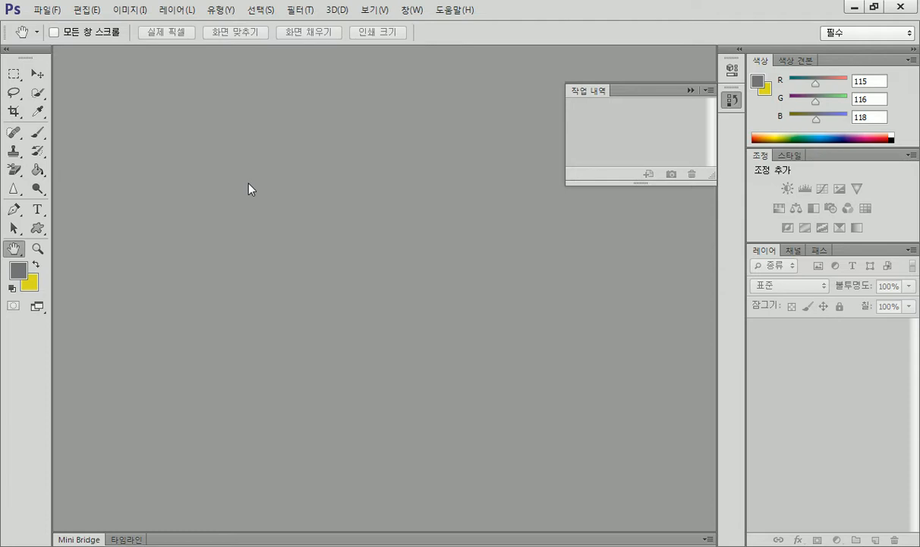
{"action": "double_click", "coordinate": [158, 140]}
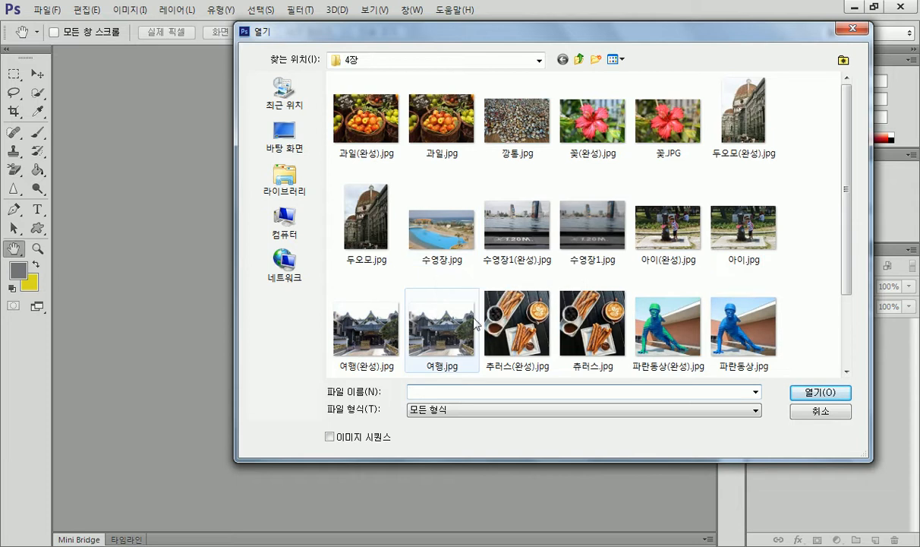
{"action": "double_click", "coordinate": [436, 126]}
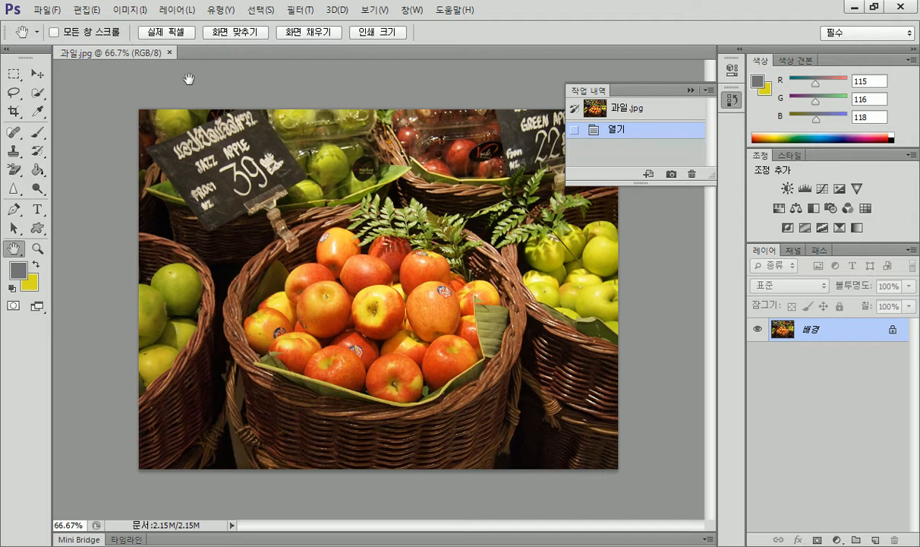
Load the saved curve preset 제목 없음.acv into a Curves adjustment and apply it to the fruit photo
{"action": "left_click", "coordinate": [130, 10]}
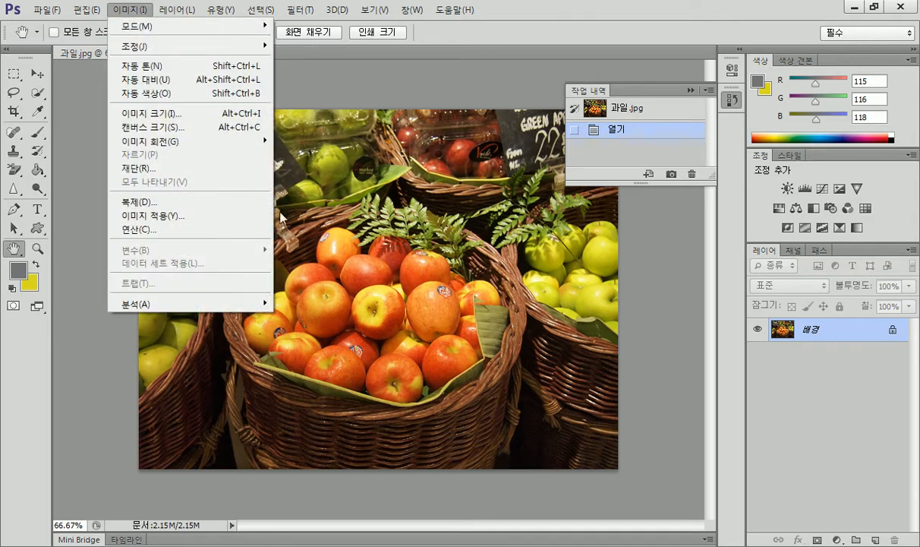
{"action": "mouse_move", "coordinate": [147, 47]}
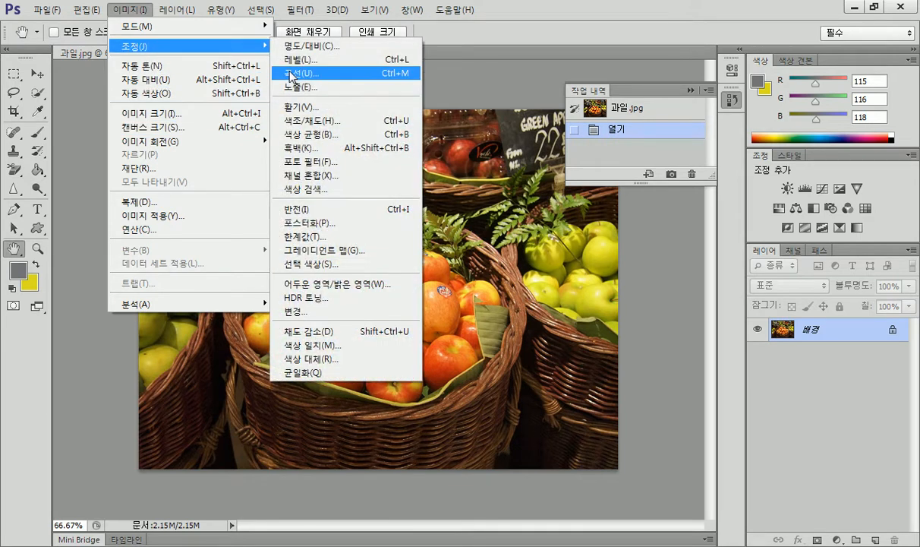
{"action": "left_click", "coordinate": [292, 76]}
{"action": "left_click", "coordinate": [799, 32]}
{"action": "left_click", "coordinate": [832, 65]}
{"action": "left_click", "coordinate": [383, 92]}
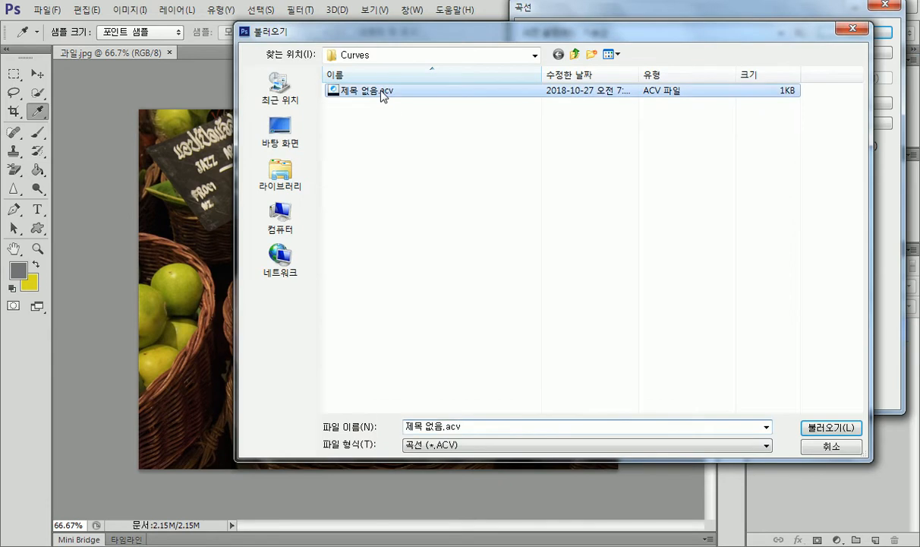
{"action": "left_click", "coordinate": [829, 426]}
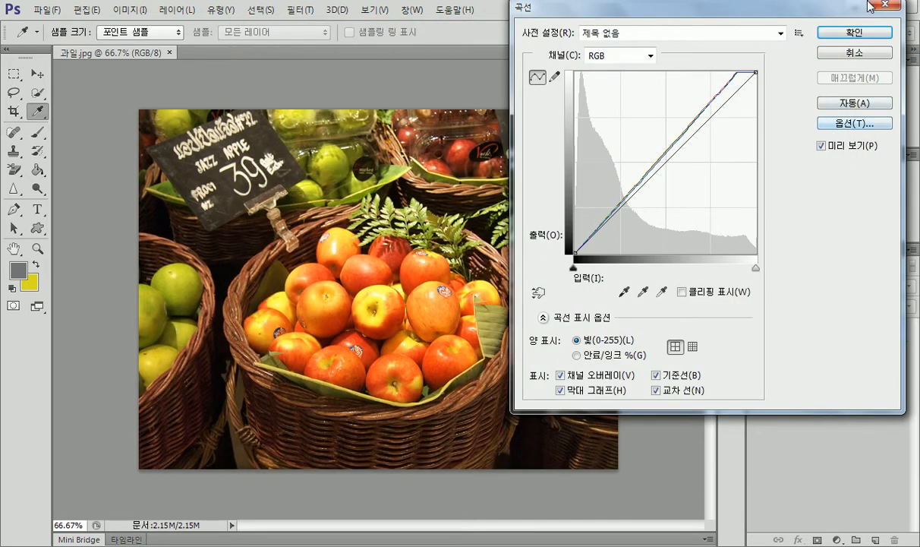
{"action": "left_click", "coordinate": [825, 32]}
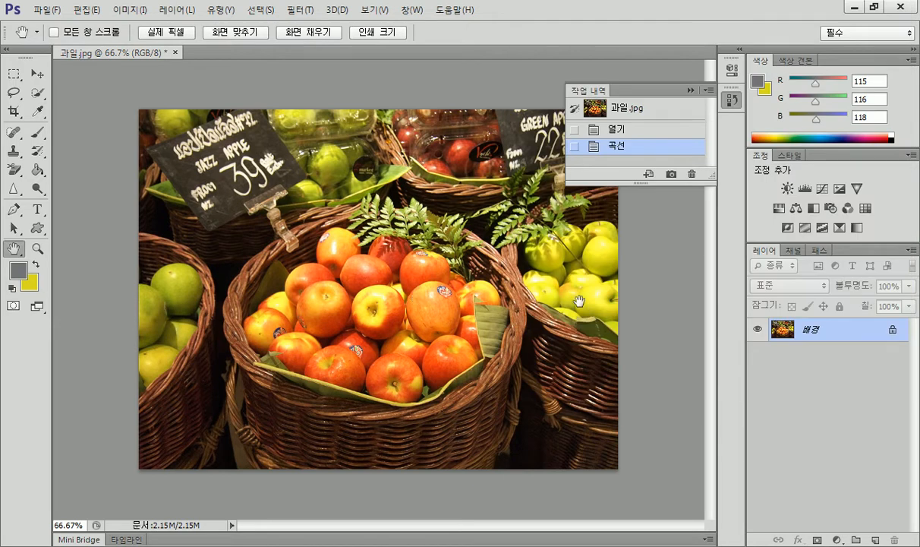
Compare the fruit photo's original snapshot with its Curves-corrected state in the history
{"action": "left_click", "coordinate": [606, 107]}
{"action": "left_click", "coordinate": [620, 146]}
{"action": "key", "text": "alt+Tab"}
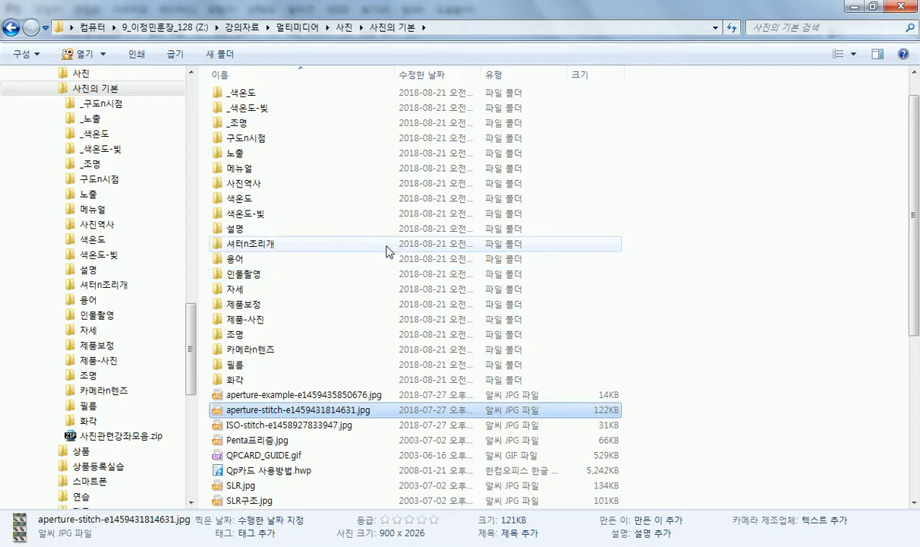
{"action": "key", "text": "alt+Tab"}
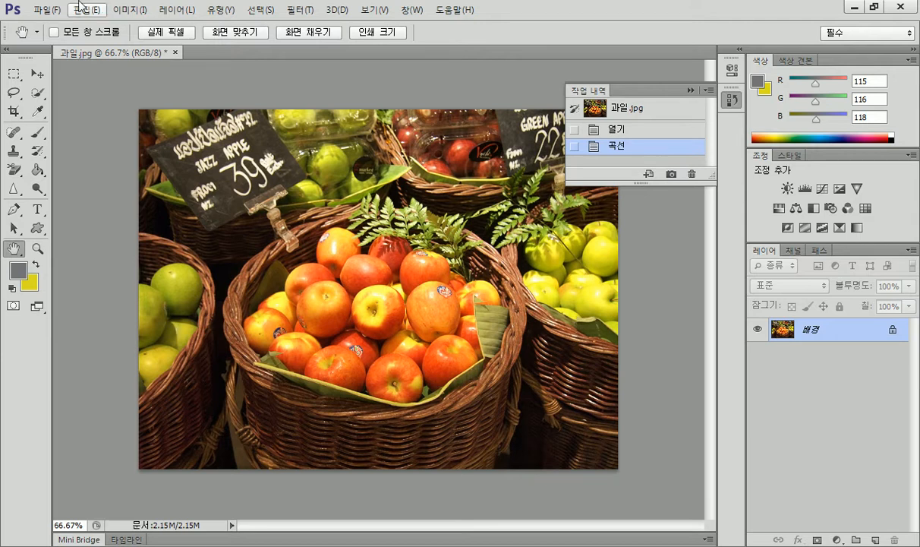
{"action": "left_click", "coordinate": [130, 10]}
{"action": "mouse_move", "coordinate": [161, 48]}
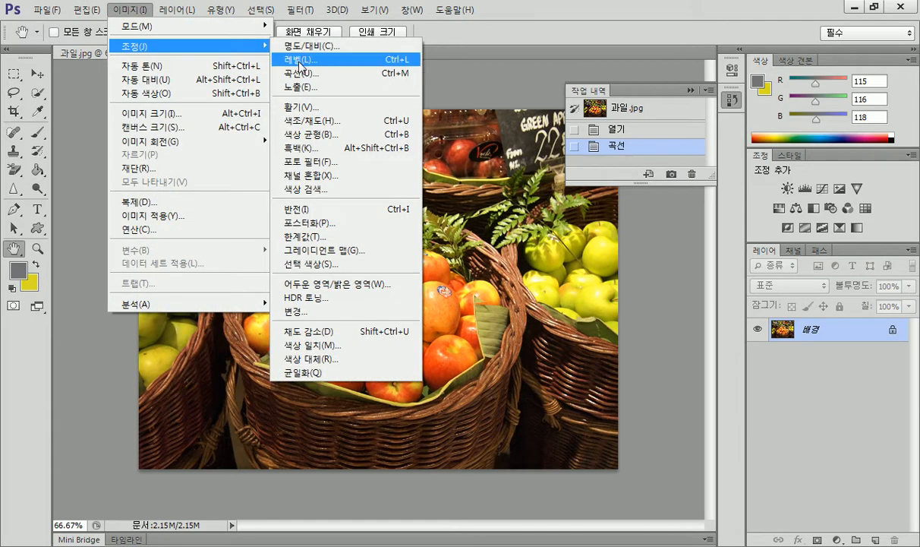
{"action": "left_click", "coordinate": [304, 72]}
{"action": "left_click", "coordinate": [800, 35]}
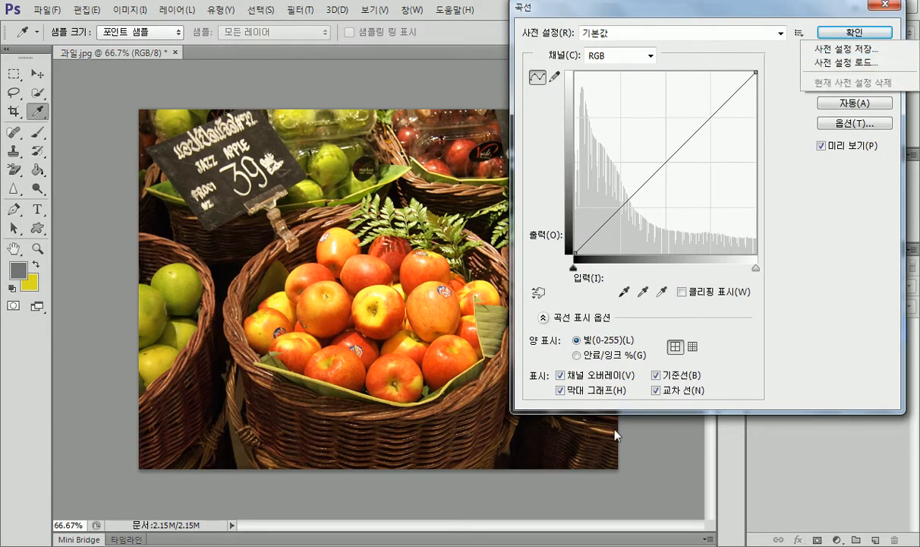
{"action": "left_click", "coordinate": [797, 234]}
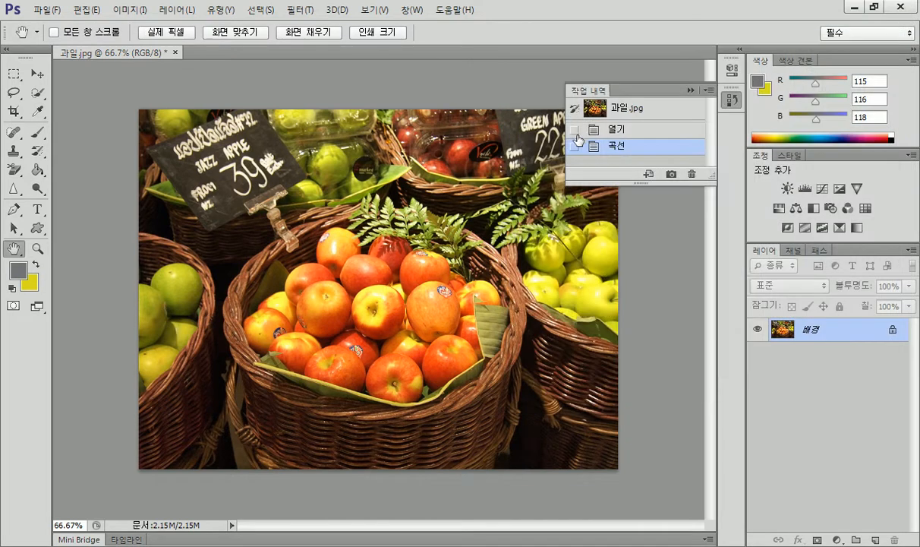
Revert the fruit photo to its original snapshot and apply a Curves adjustment using the saved preset 제목 없음.acv
{"action": "left_click", "coordinate": [594, 110]}
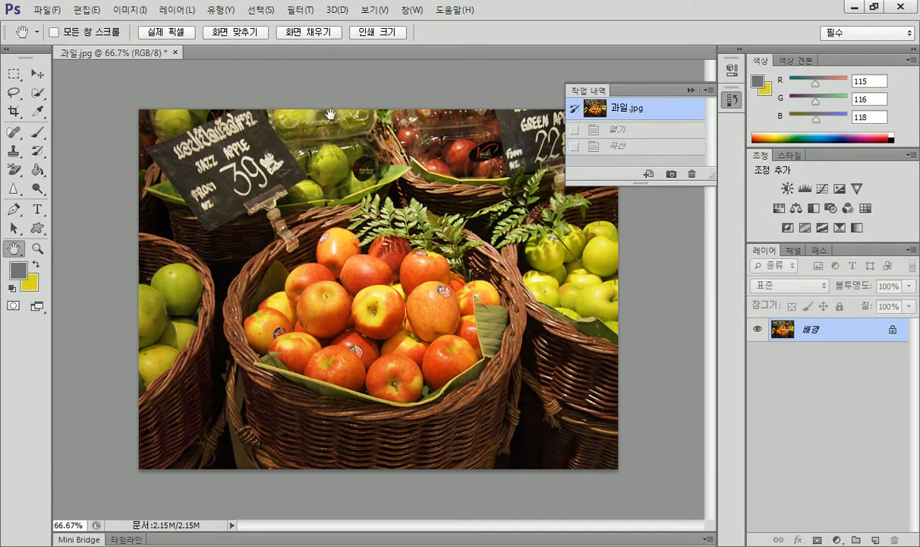
{"action": "left_click", "coordinate": [110, 15]}
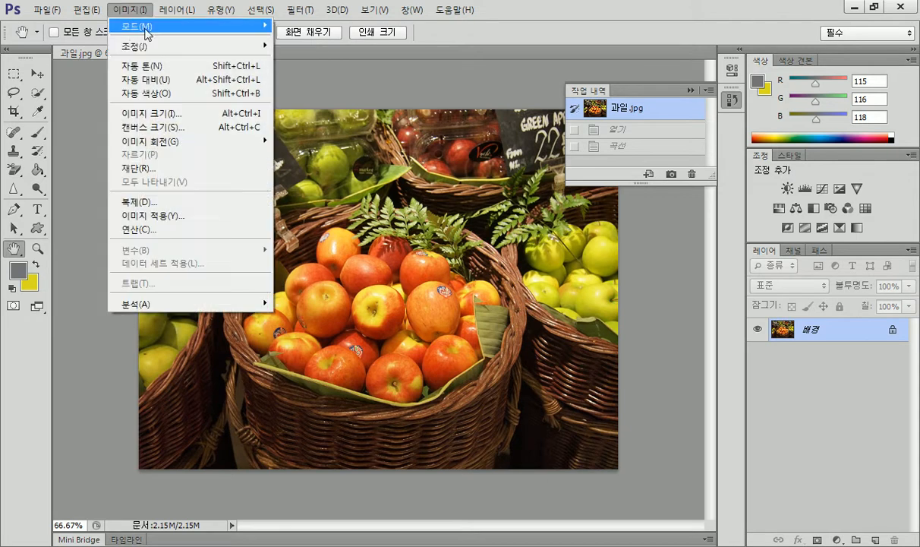
{"action": "mouse_move", "coordinate": [150, 47]}
{"action": "left_click", "coordinate": [284, 72]}
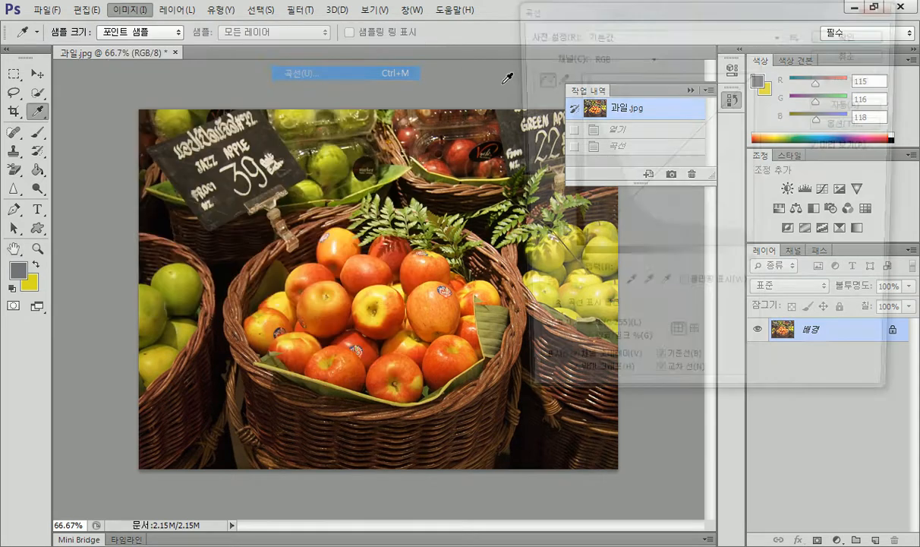
{"action": "left_click", "coordinate": [798, 33]}
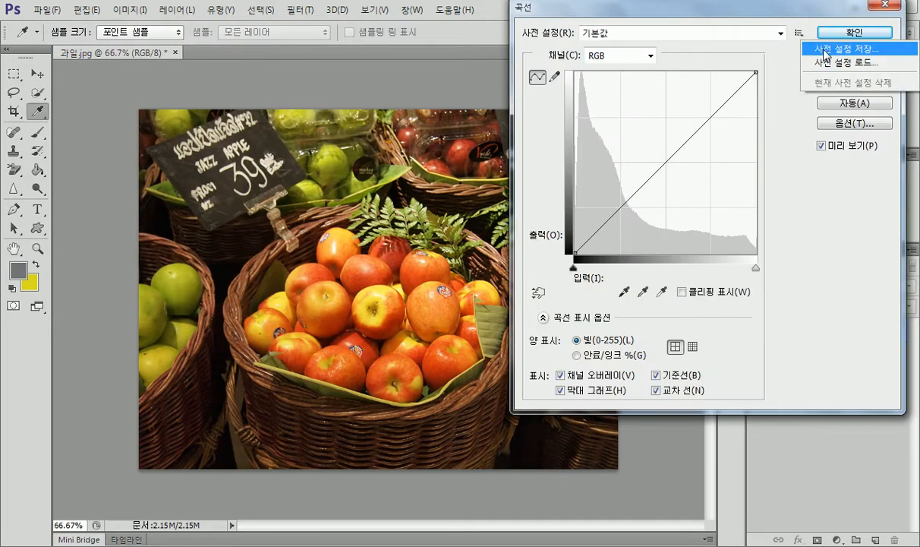
{"action": "left_click", "coordinate": [825, 62]}
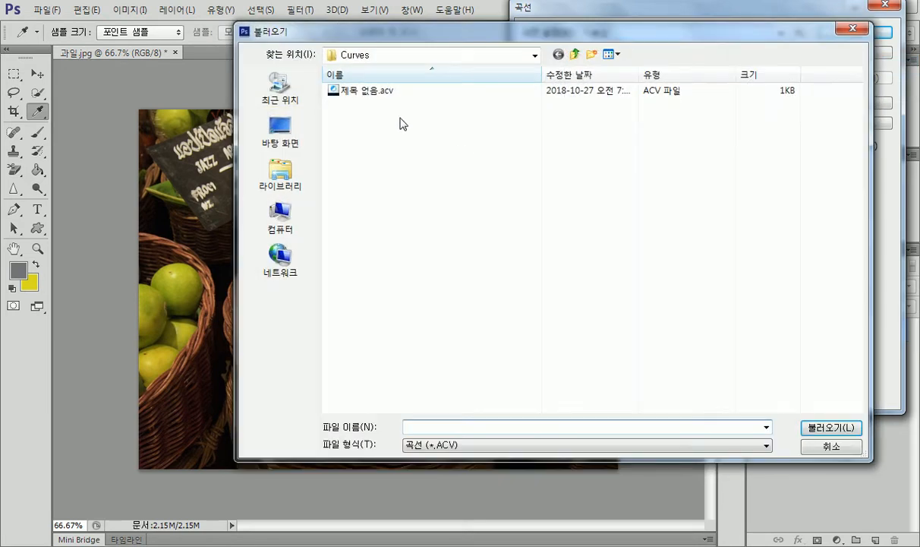
{"action": "left_click", "coordinate": [365, 91]}
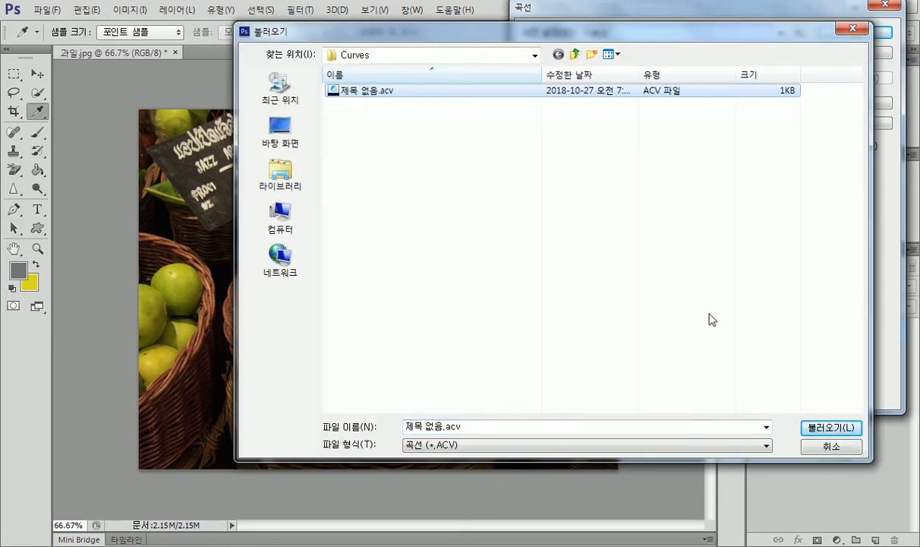
{"action": "left_click", "coordinate": [811, 425]}
{"action": "left_click", "coordinate": [865, 39]}
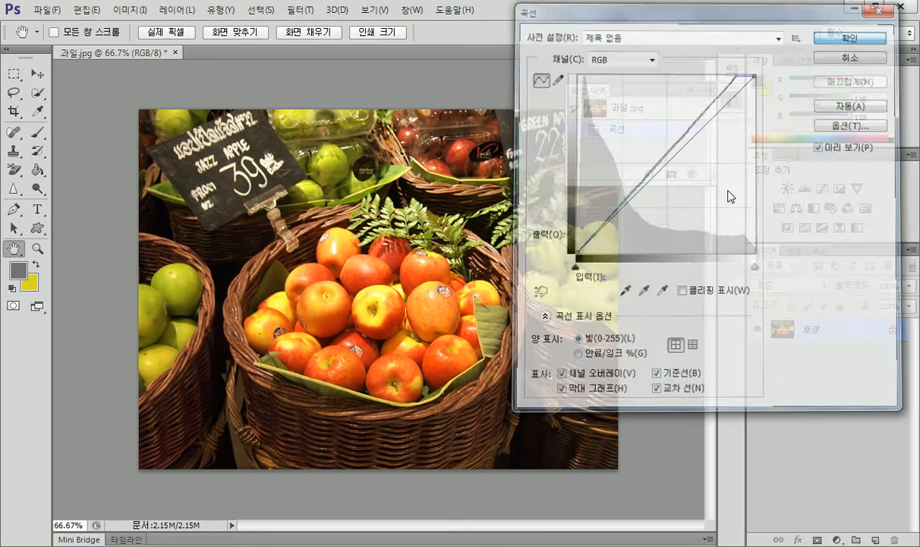
Switch repeatedly between the fruit photo's original snapshot and its Curves state to compare the colors before and after
{"action": "left_click", "coordinate": [646, 112]}
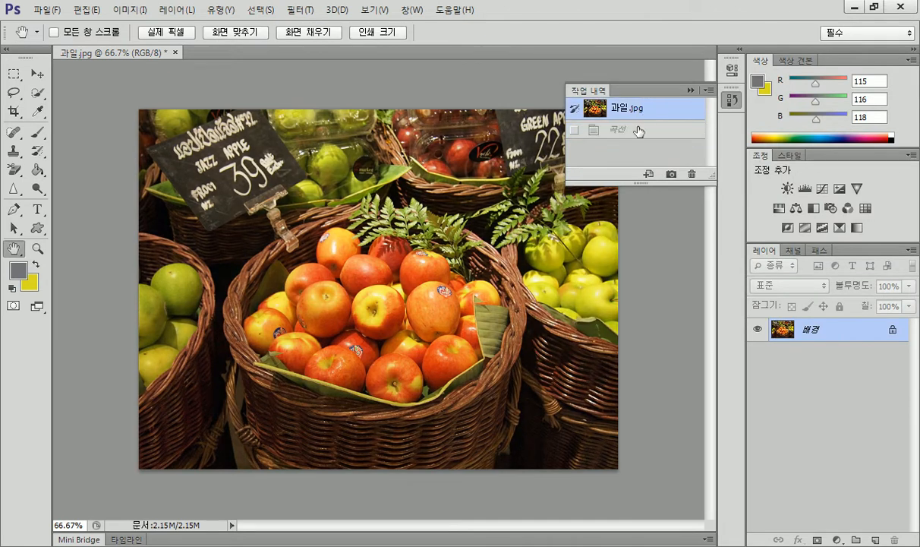
{"action": "left_click", "coordinate": [640, 129]}
{"action": "left_click", "coordinate": [642, 111]}
{"action": "left_click", "coordinate": [641, 131]}
{"action": "left_click", "coordinate": [634, 111]}
{"action": "left_click", "coordinate": [615, 129]}
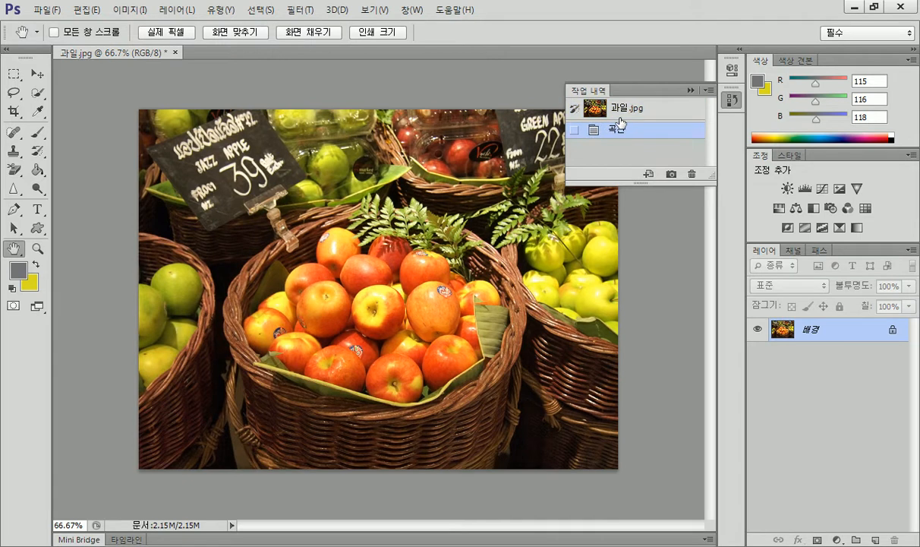
{"action": "key", "text": "ctrl+z"}
{"action": "key", "text": "ctrl+z"}
{"action": "key", "text": "ctrl+z"}
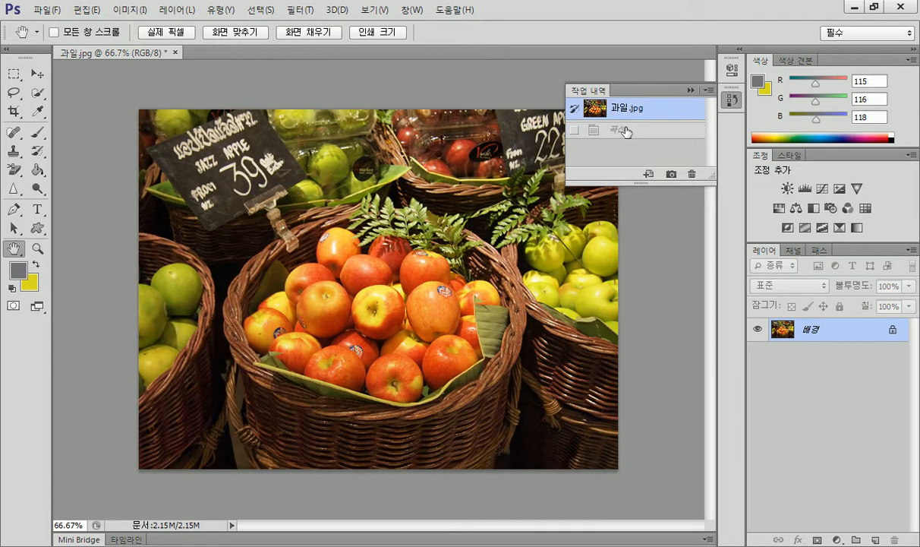
{"action": "left_click", "coordinate": [626, 133]}
View 꽃(완성).jpg from the 4장 folder in the image viewer, compare it side by side with 꽃.JPG, and return to Photoshop
{"action": "left_click", "coordinate": [302, 546]}
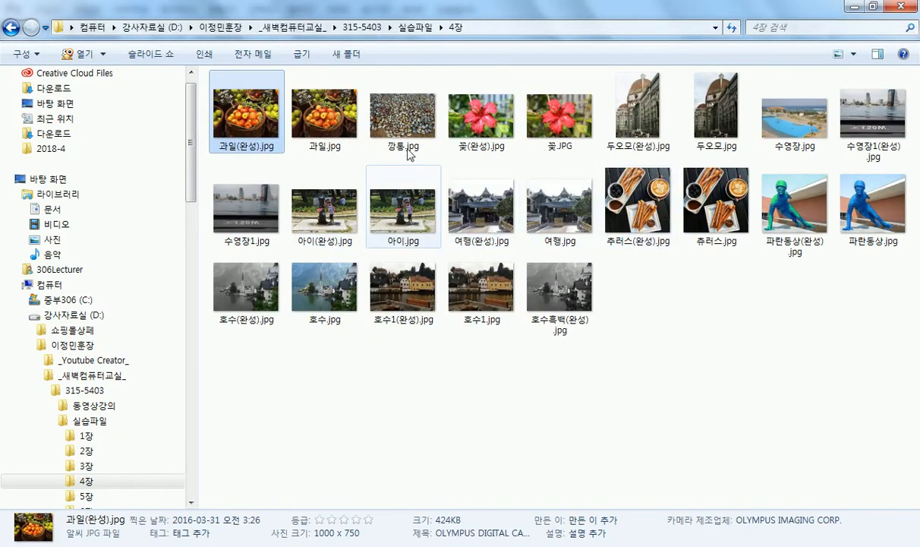
{"action": "left_click", "coordinate": [481, 118]}
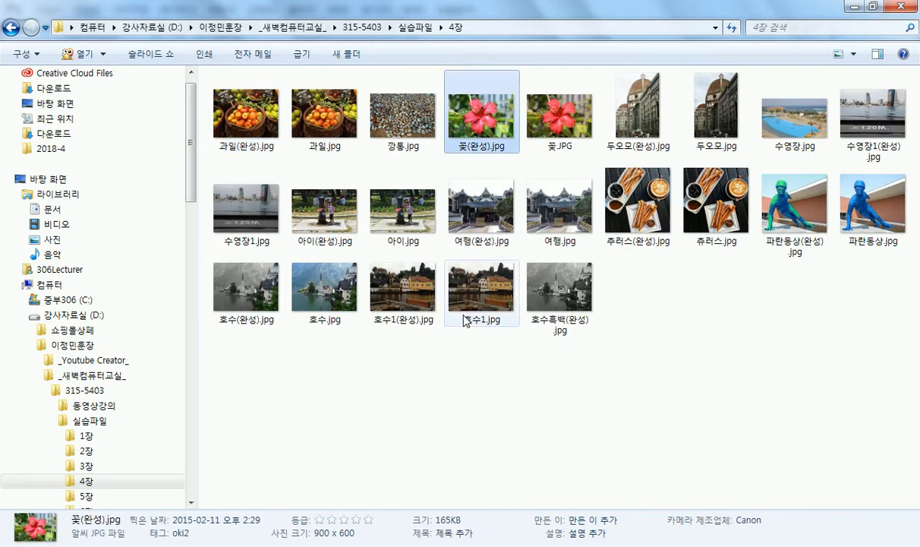
{"action": "key", "text": "Return"}
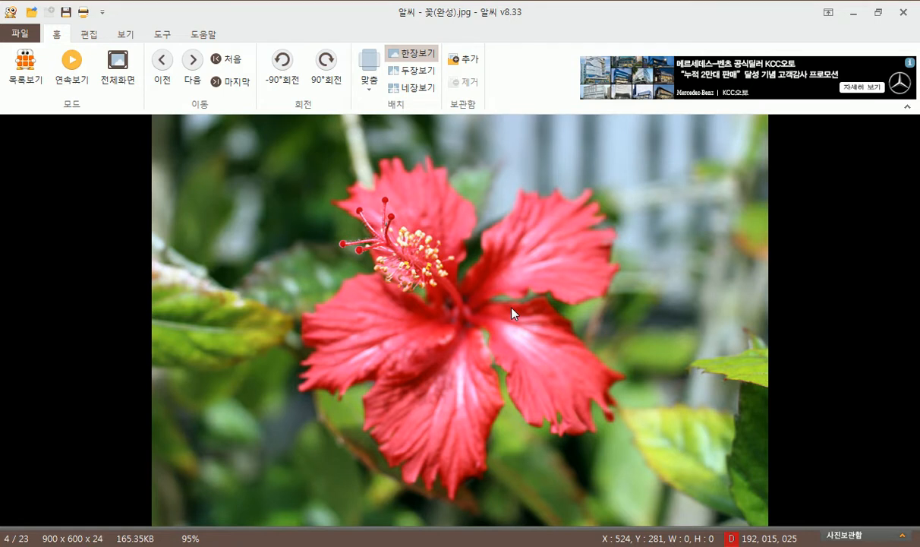
{"action": "left_click", "coordinate": [410, 69]}
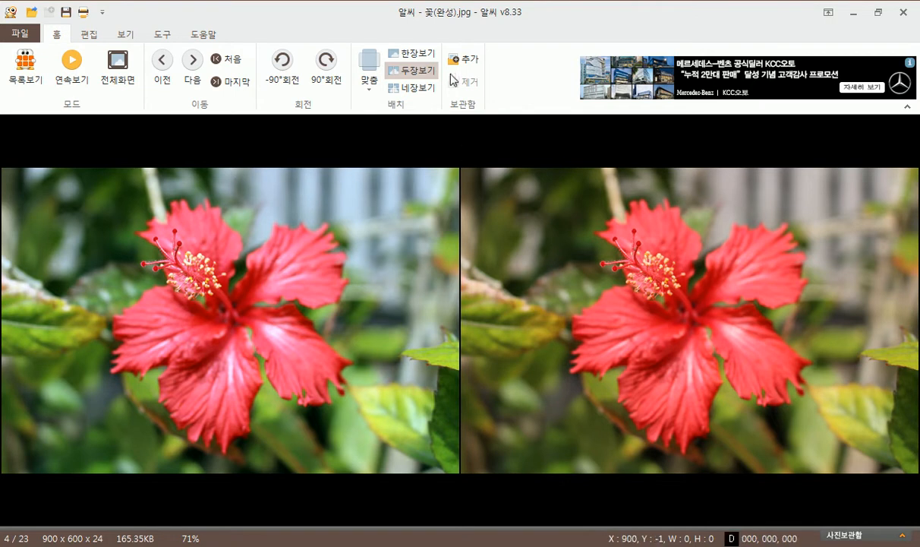
{"action": "left_click", "coordinate": [406, 55]}
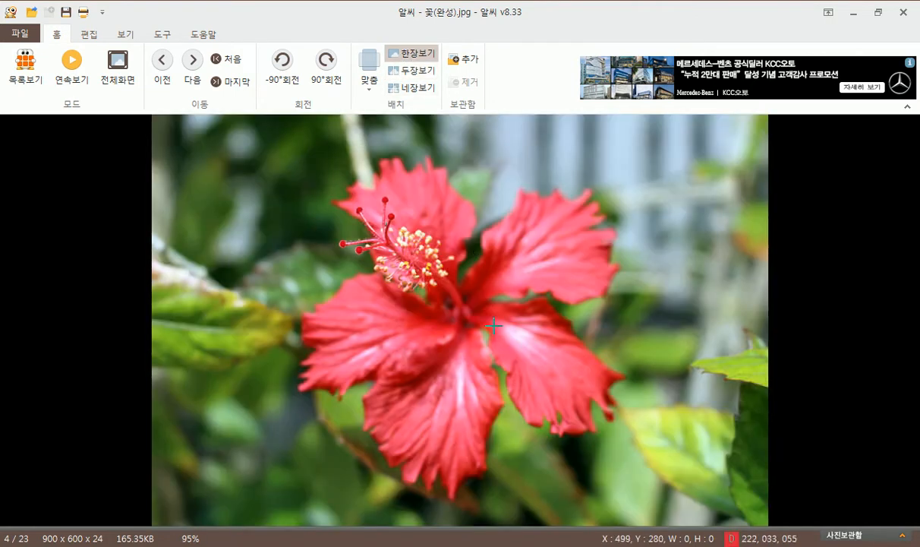
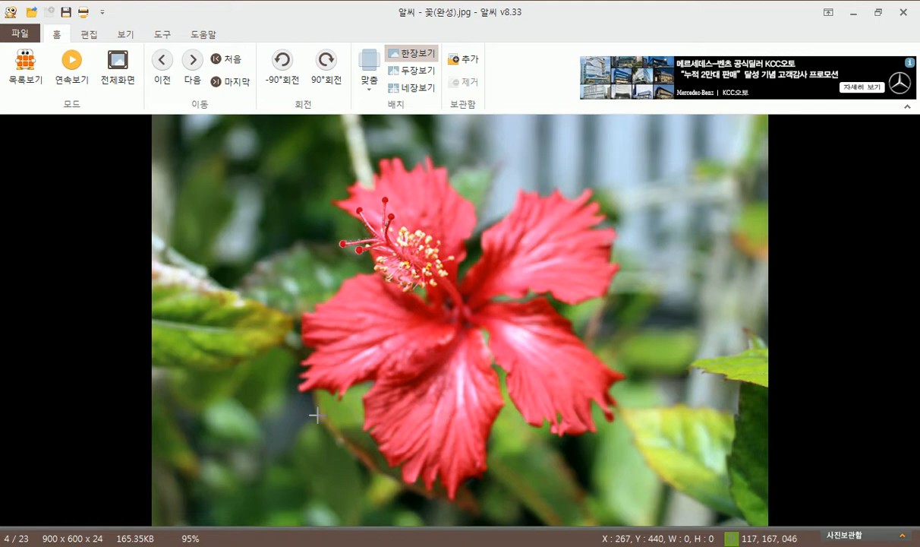
{"action": "left_click", "coordinate": [853, 12]}
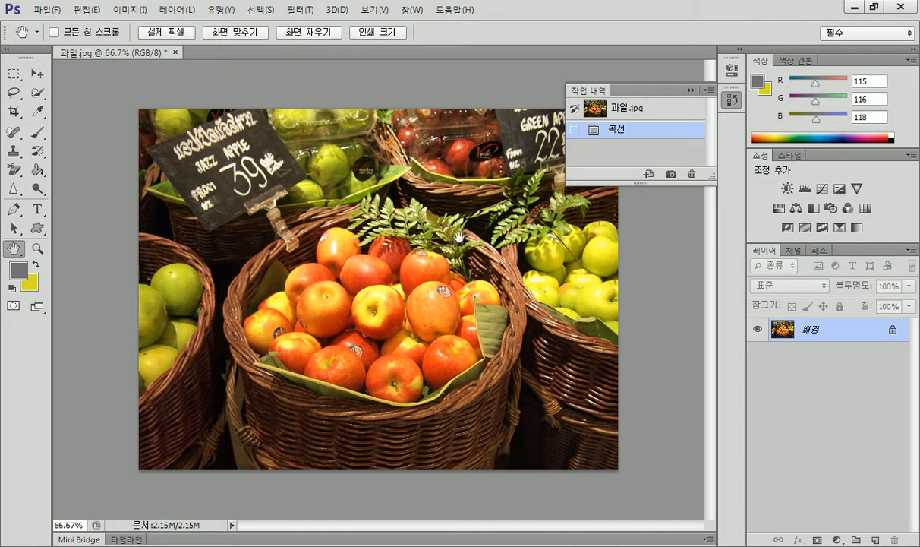
Close the fruit photo without saving its changes and open 파란동상.jpg from the 4장 folder
{"action": "left_click", "coordinate": [176, 52]}
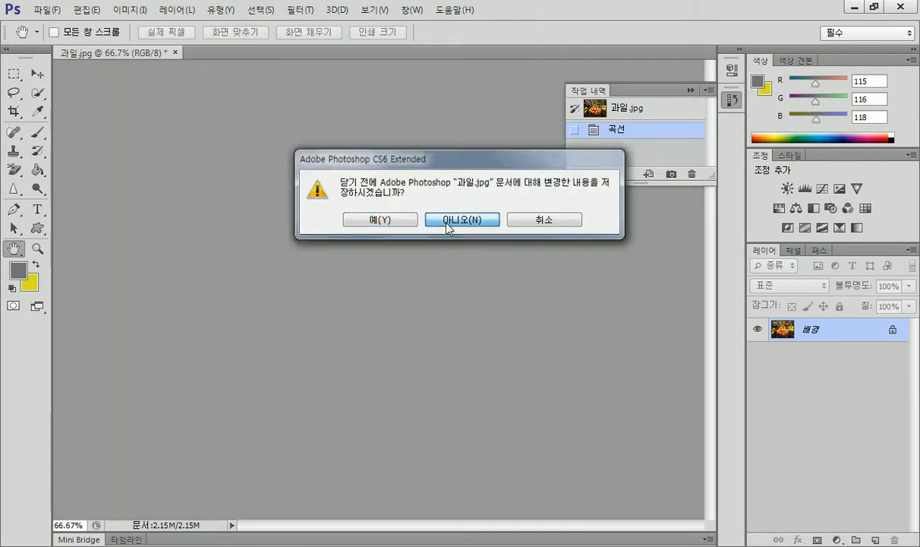
{"action": "left_click", "coordinate": [447, 220]}
{"action": "double_click", "coordinate": [156, 125]}
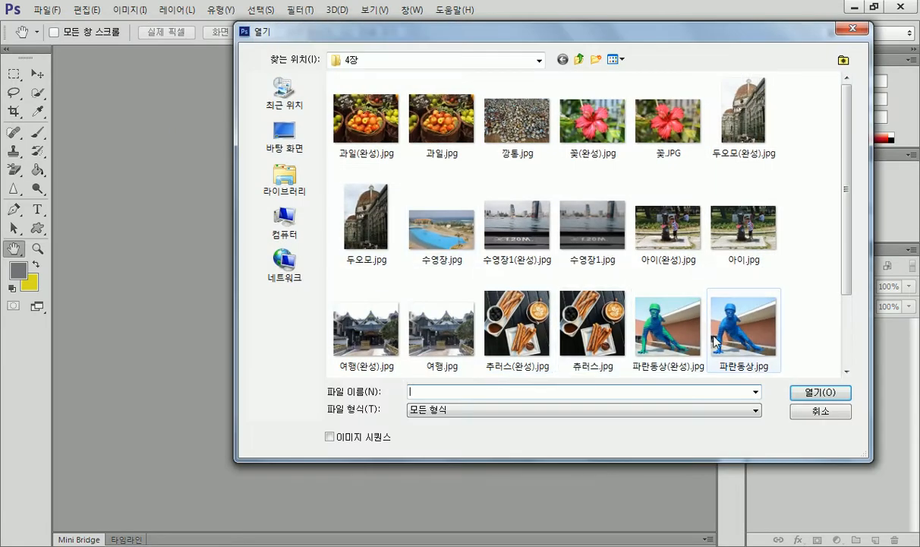
{"action": "double_click", "coordinate": [714, 339]}
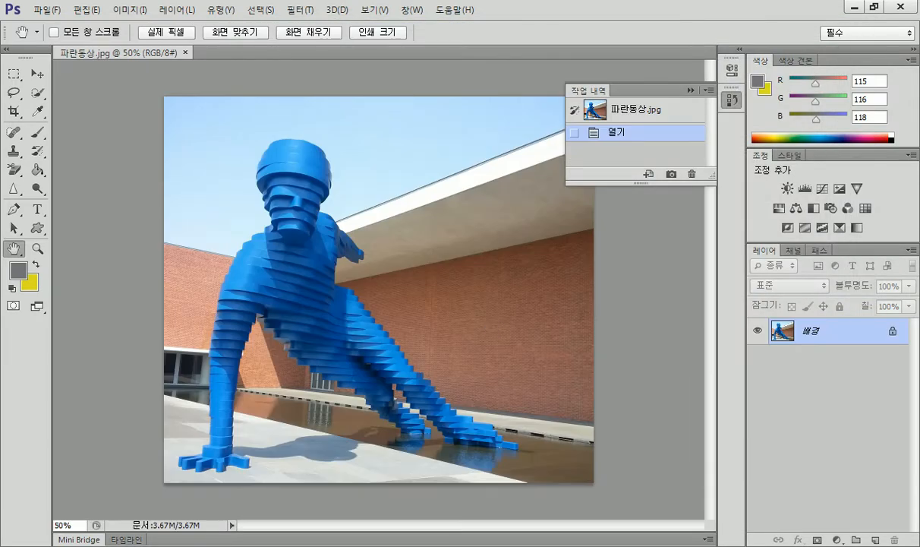
View the finished example 파란동상(완성).jpg in the image viewer side by side with the original statue photo, and return to Photoshop
{"action": "mouse_move", "coordinate": [199, 545]}
{"action": "left_click", "coordinate": [125, 487]}
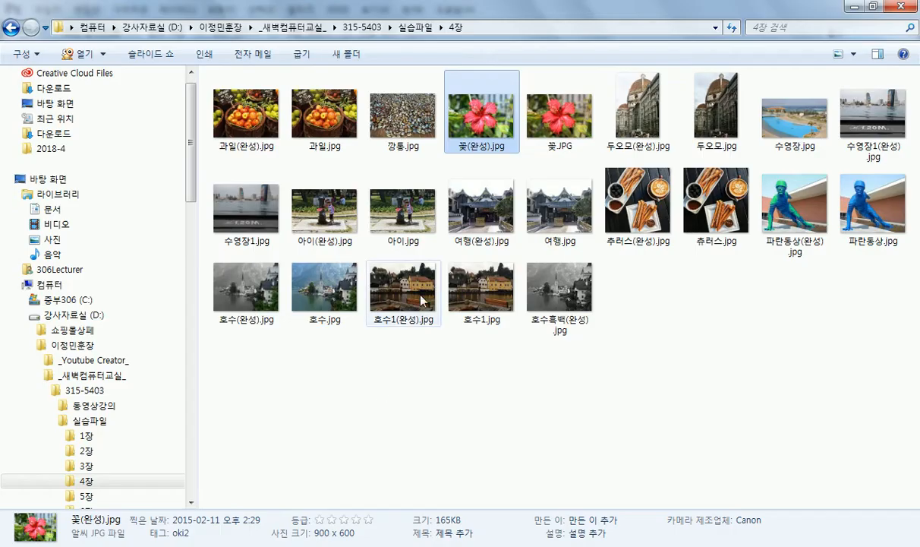
{"action": "left_click", "coordinate": [773, 197]}
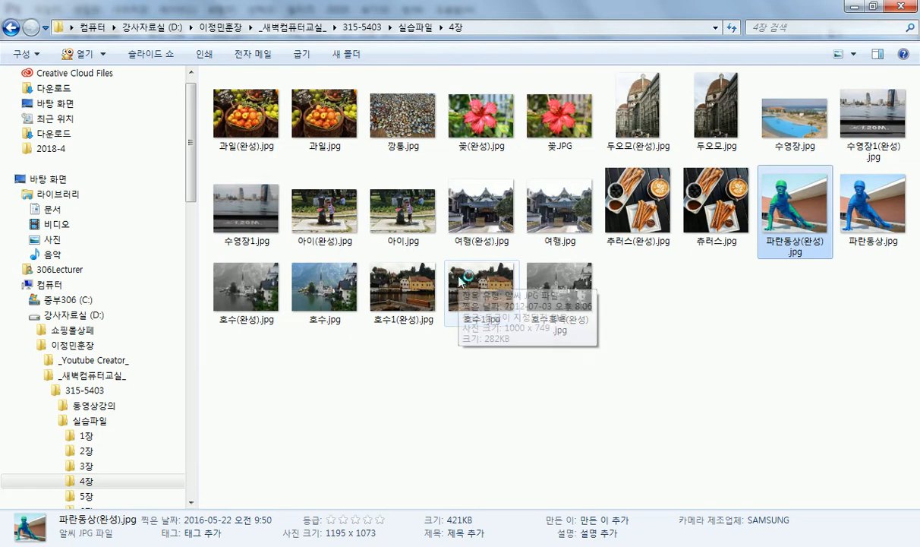
{"action": "key", "text": "Return"}
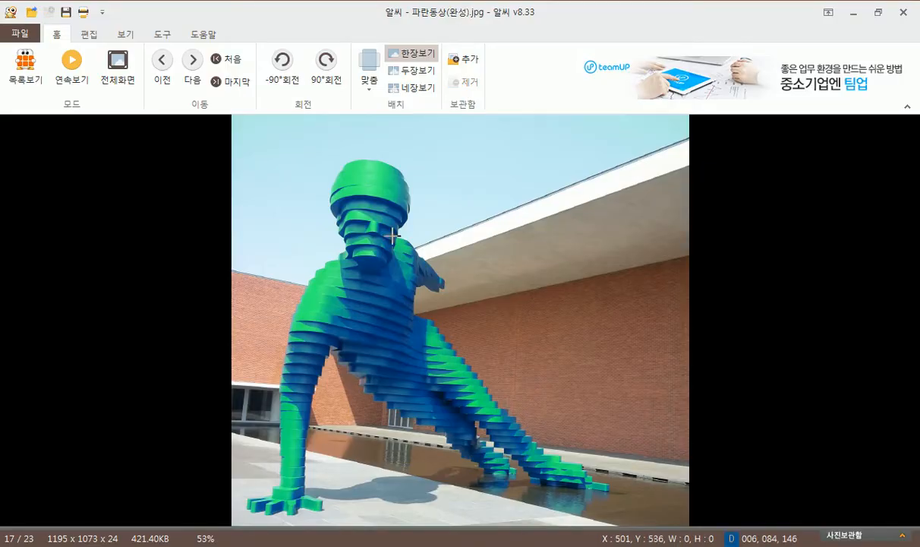
{"action": "left_click", "coordinate": [408, 70]}
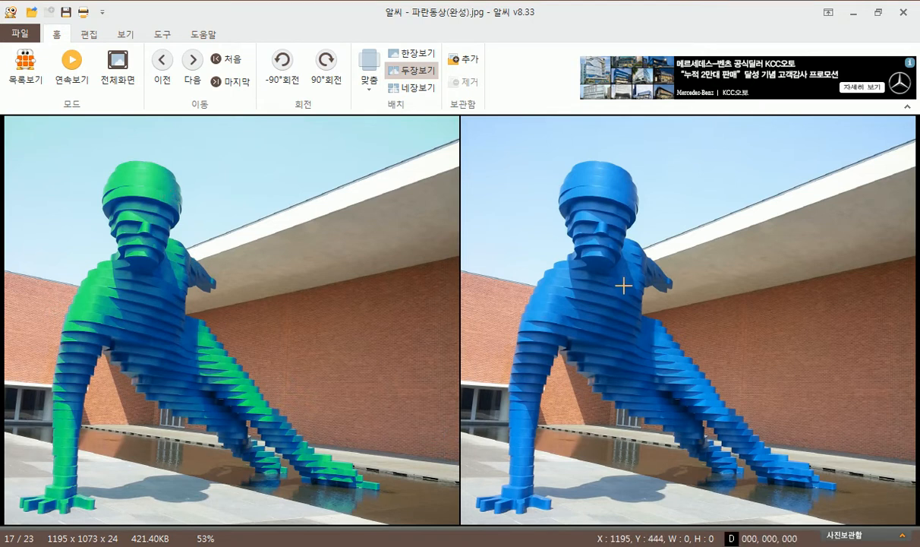
{"action": "left_click", "coordinate": [905, 13]}
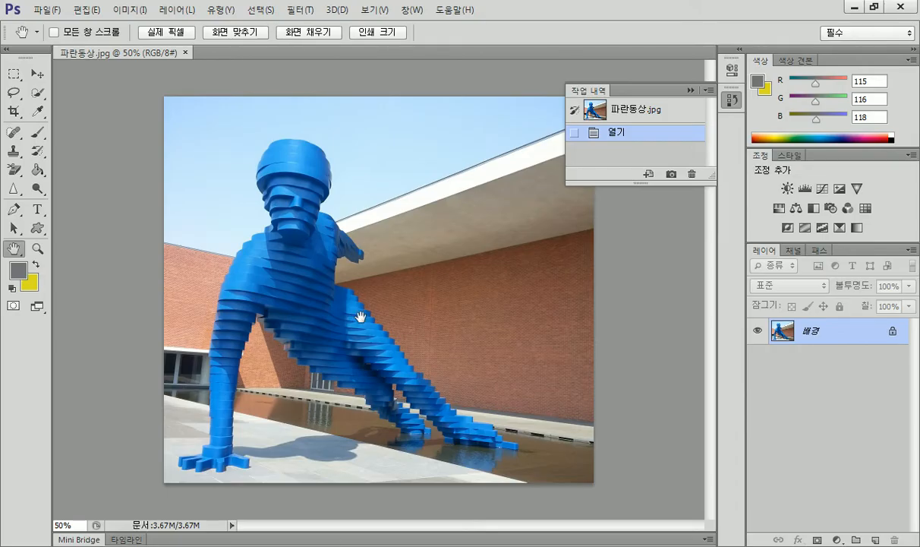
Start Replace Color on the statue photo and sample the light blue on the statue's face as the color to replace
{"action": "left_click", "coordinate": [146, 17]}
{"action": "mouse_move", "coordinate": [154, 45]}
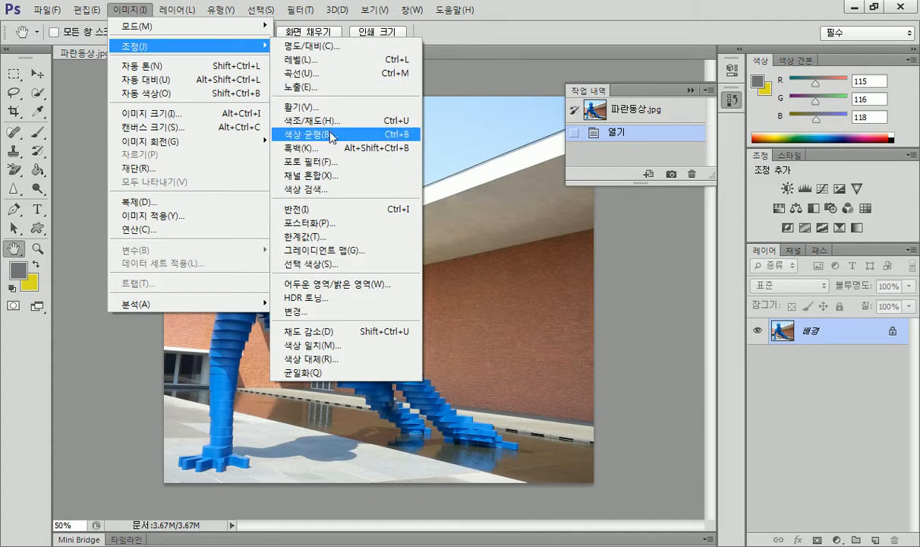
{"action": "left_click", "coordinate": [329, 360]}
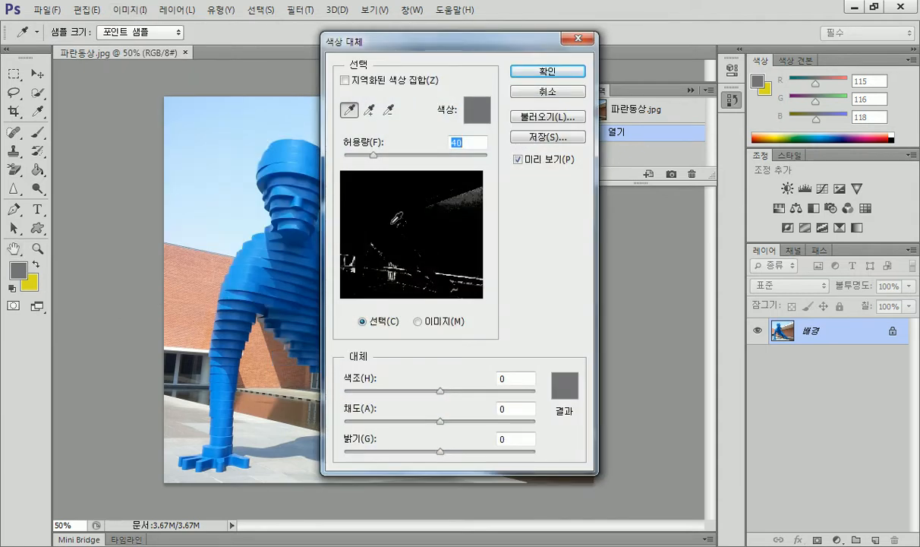
{"action": "left_click_drag", "start_coordinate": [431, 55], "coordinate": [680, 86]}
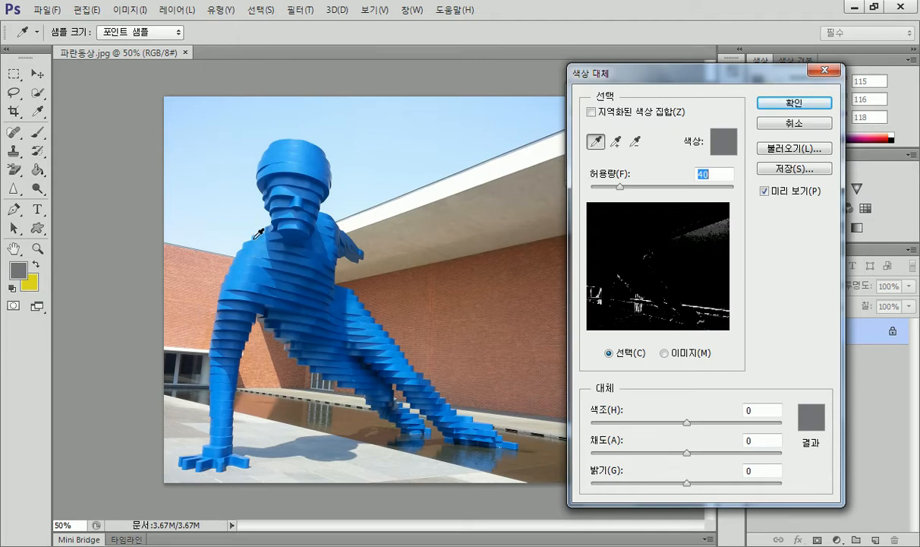
{"action": "left_click", "coordinate": [305, 195]}
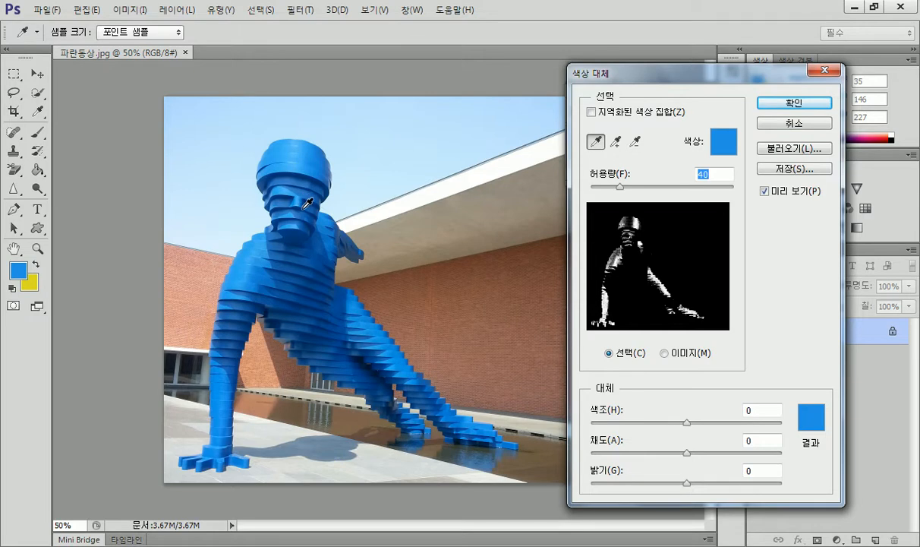
{"action": "left_click", "coordinate": [303, 196]}
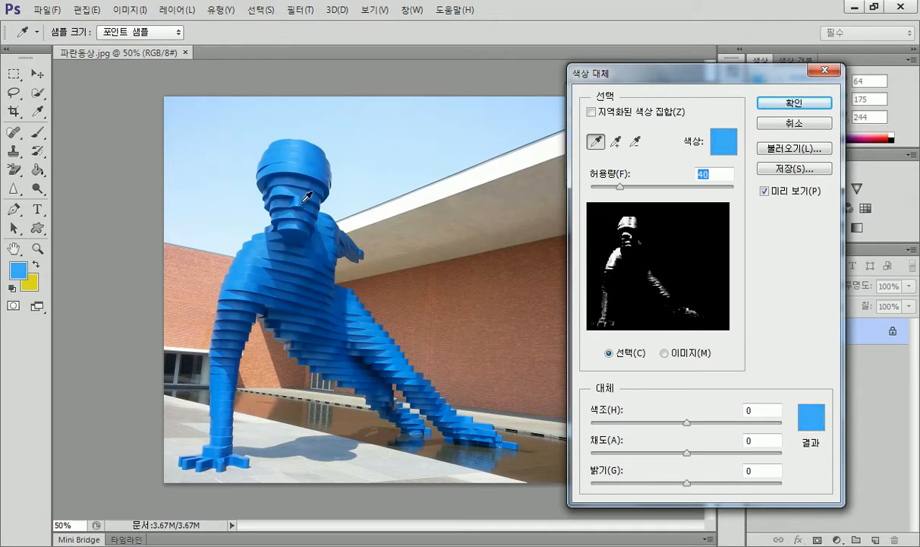
Sample different blue areas of the statue's face, head and shoulder to compare the resulting selection masks
{"action": "left_click", "coordinate": [287, 191]}
{"action": "left_click", "coordinate": [300, 202]}
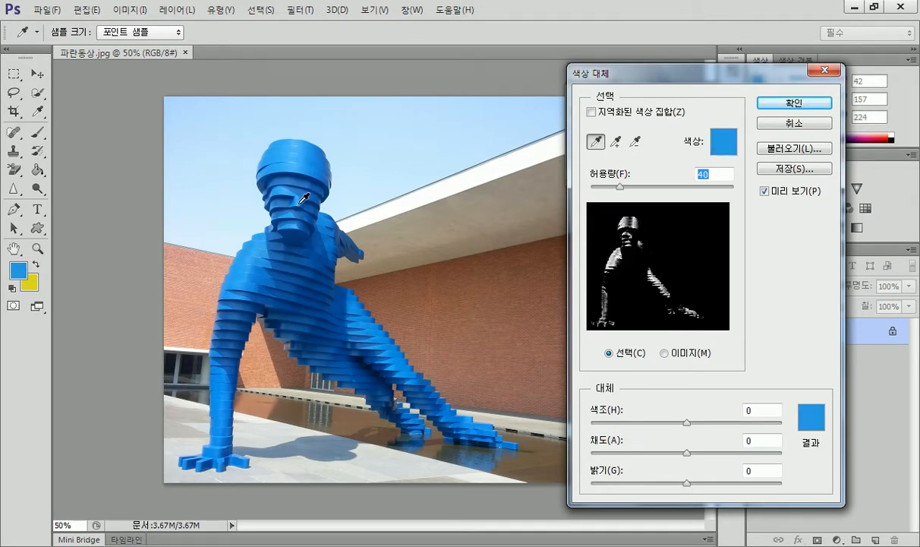
{"action": "left_click", "coordinate": [284, 193]}
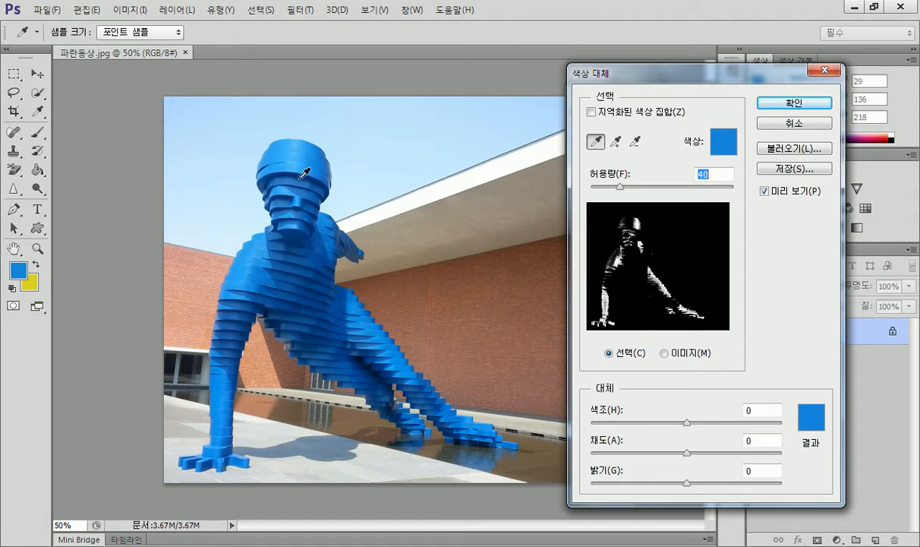
{"action": "left_click", "coordinate": [302, 163]}
{"action": "left_click", "coordinate": [301, 158]}
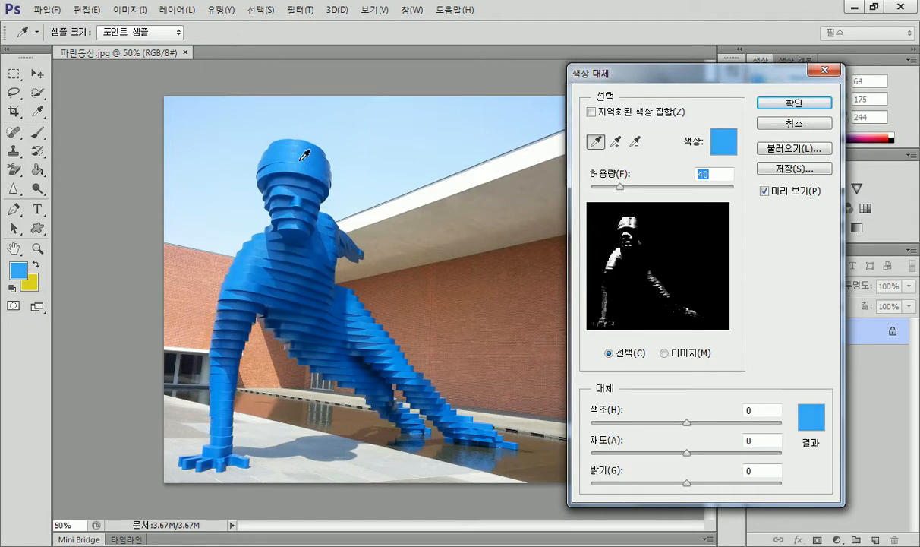
{"action": "left_click", "coordinate": [244, 261]}
{"action": "left_click", "coordinate": [245, 262]}
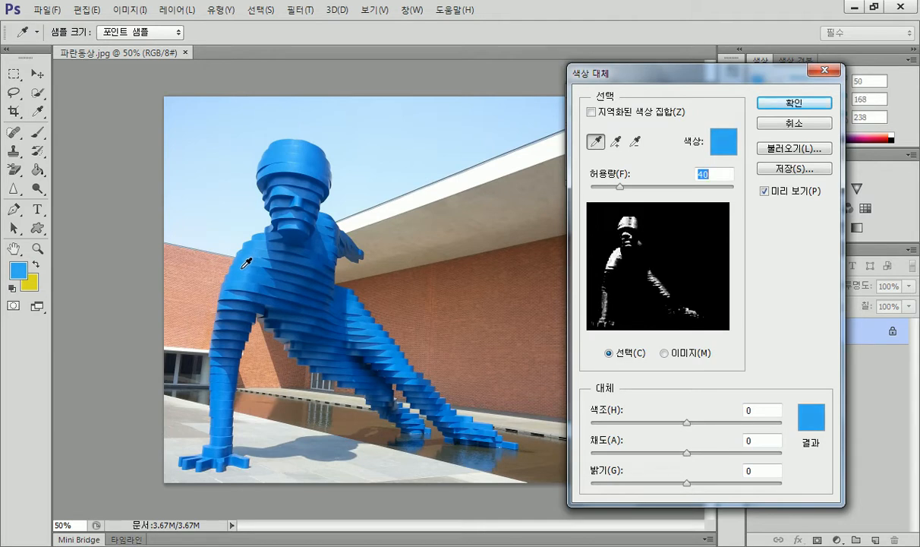
{"action": "left_click", "coordinate": [251, 259]}
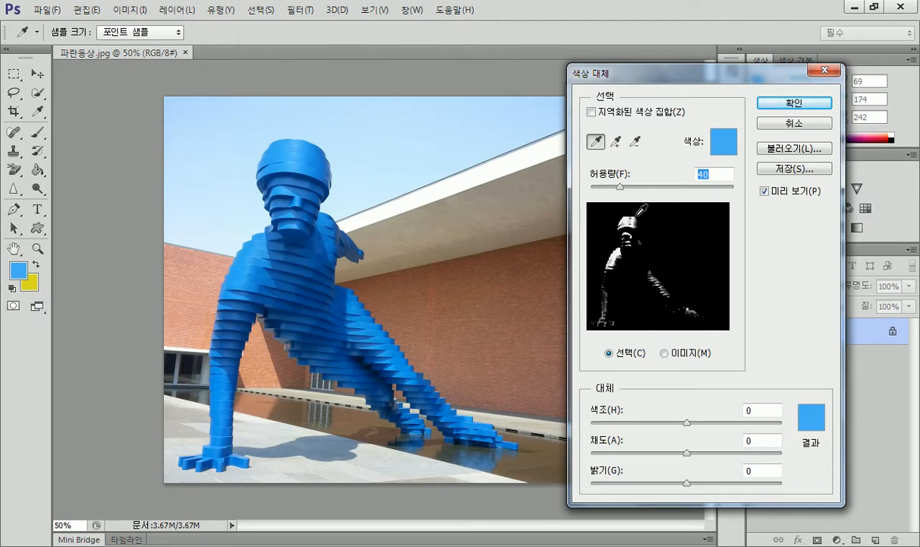
{"action": "left_click", "coordinate": [234, 249]}
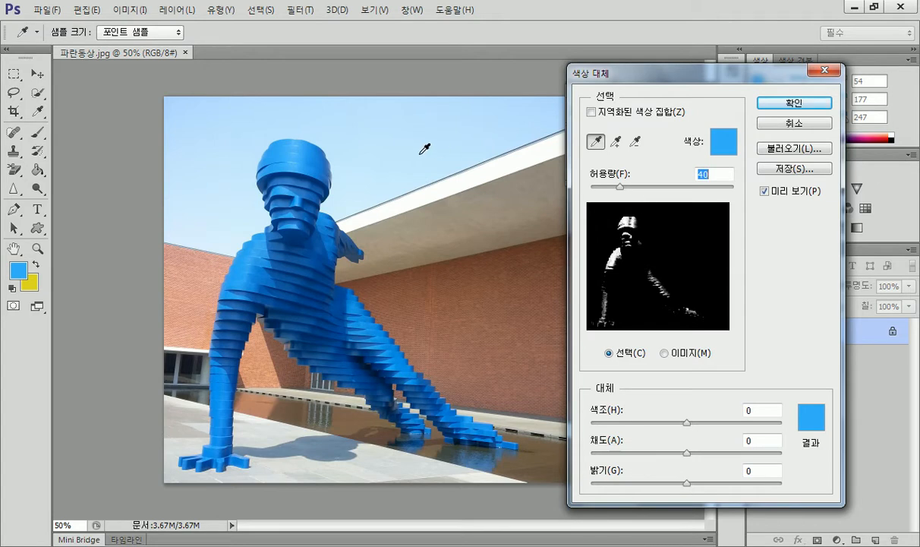
{"action": "left_click", "coordinate": [301, 198]}
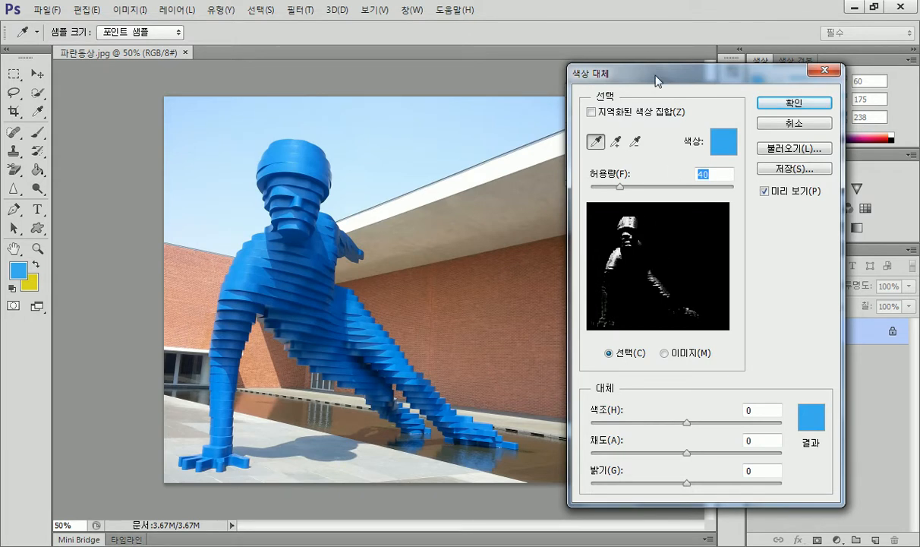
Try sampling the white roof edge and the brick wall, and return the sampled color to the statue's light blue
{"action": "left_click_drag", "start_coordinate": [622, 73], "coordinate": [570, 20]}
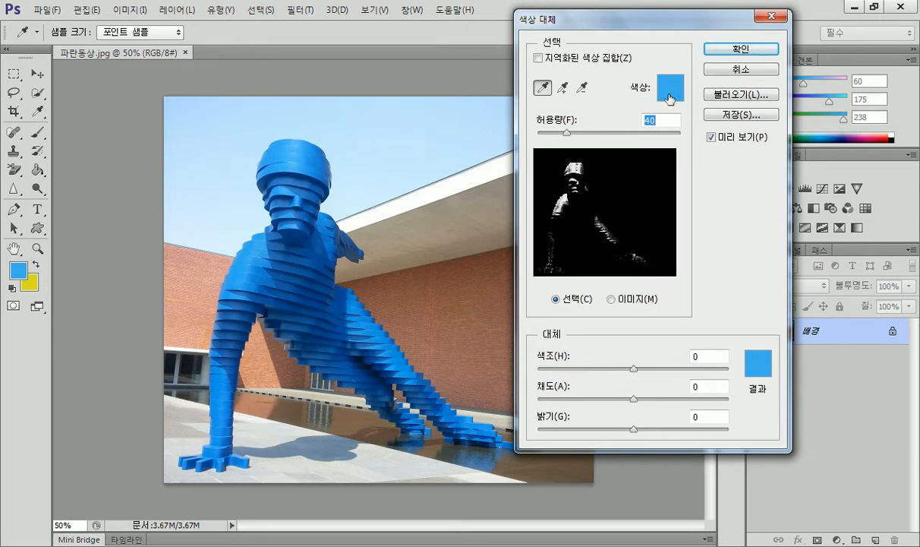
{"action": "left_click_drag", "start_coordinate": [556, 24], "coordinate": [606, 62]}
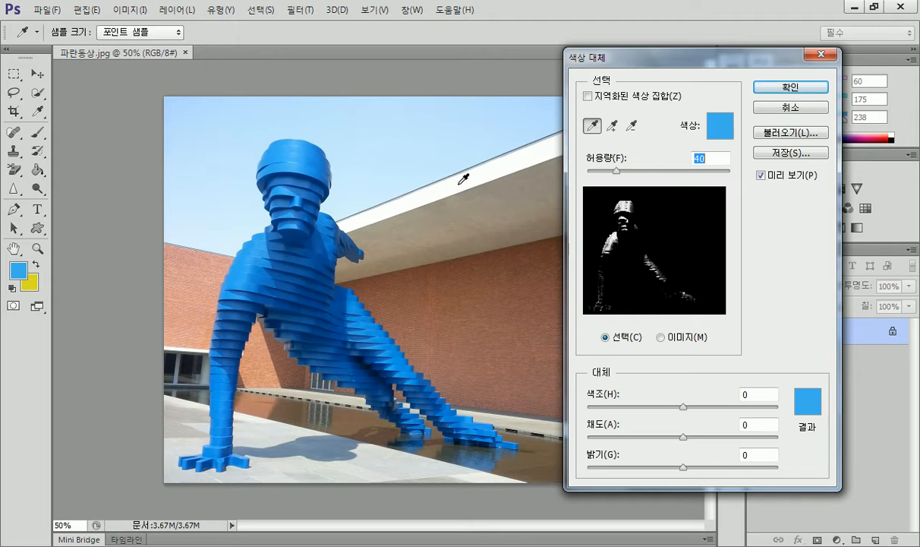
{"action": "left_click", "coordinate": [459, 181]}
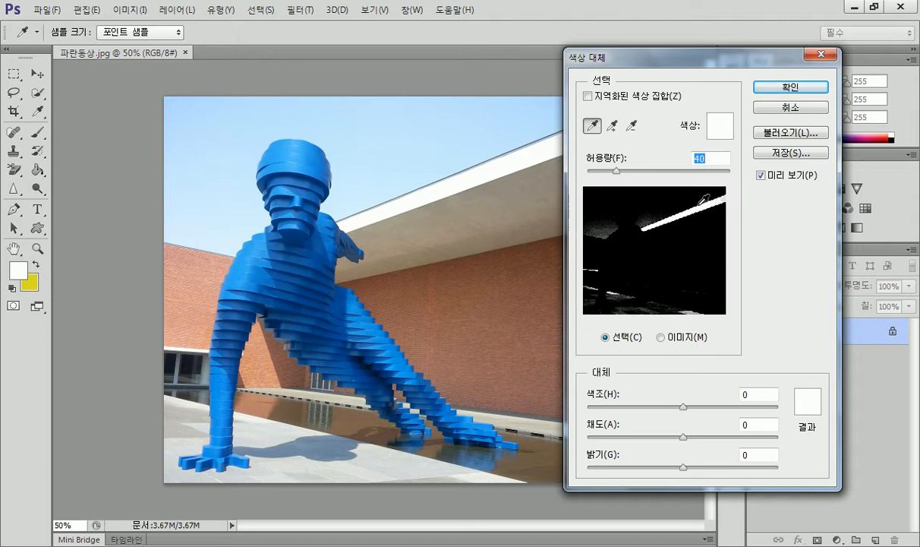
{"action": "left_click", "coordinate": [487, 323]}
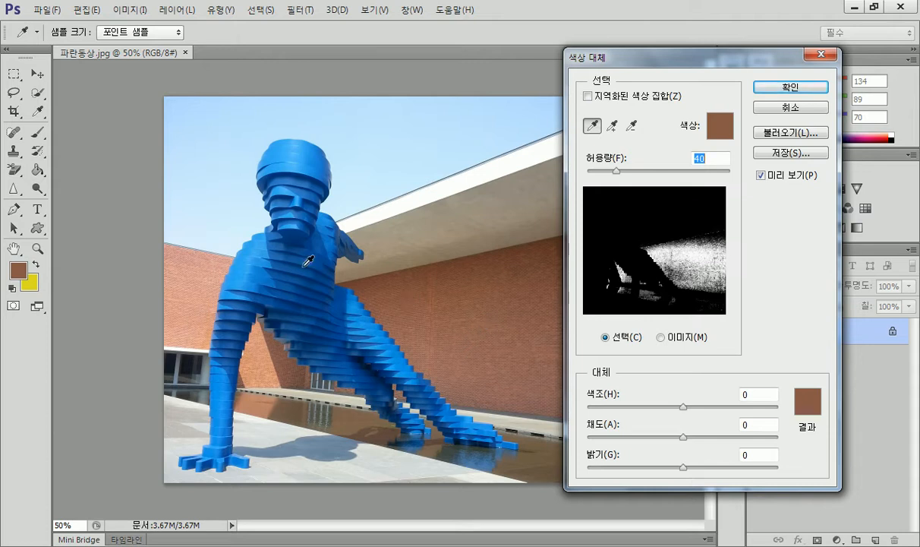
{"action": "left_click", "coordinate": [300, 200]}
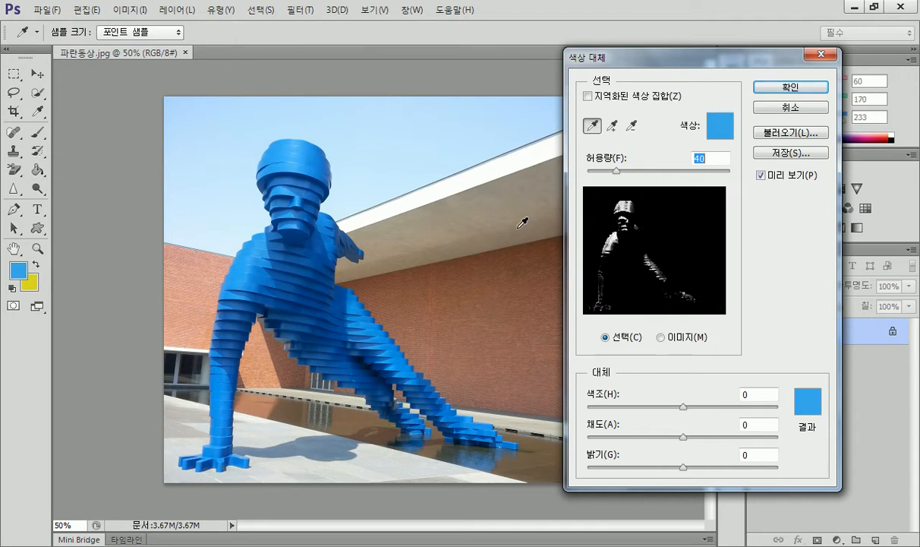
{"action": "left_click", "coordinate": [631, 204]}
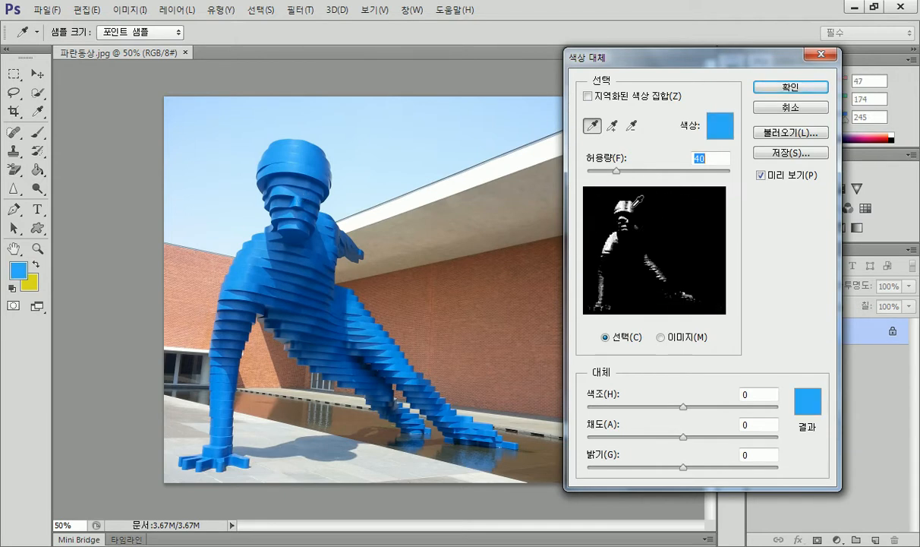
{"action": "left_click_drag", "start_coordinate": [700, 61], "coordinate": [684, 32]}
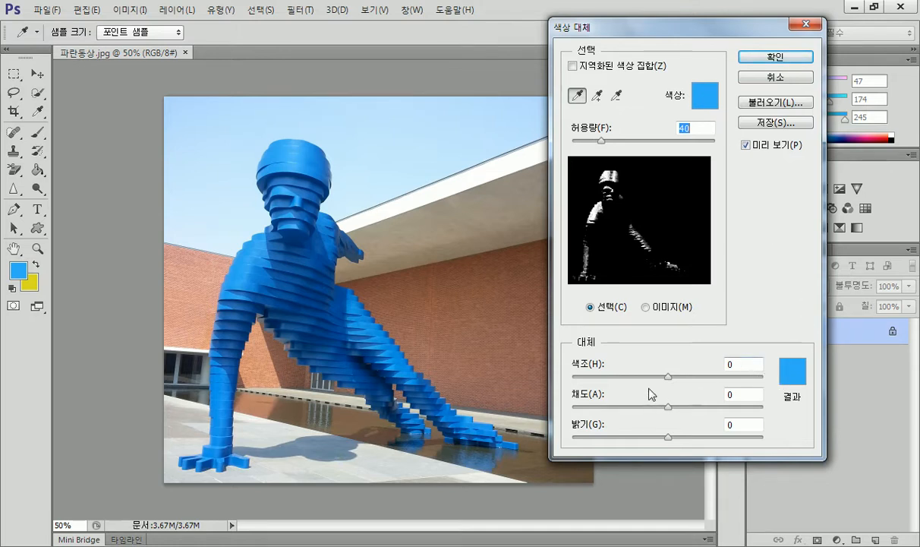
Set the replacement hue to -60 and resample the light blue on the statue's shoulder
{"action": "mouse_move", "coordinate": [668, 376]}
{"action": "left_mouse_down"}
{"action": "mouse_move", "coordinate": [771, 389]}
{"action": "mouse_move", "coordinate": [566, 391]}
{"action": "mouse_move", "coordinate": [731, 374]}
{"action": "mouse_move", "coordinate": [665, 378]}
{"action": "left_mouse_up"}
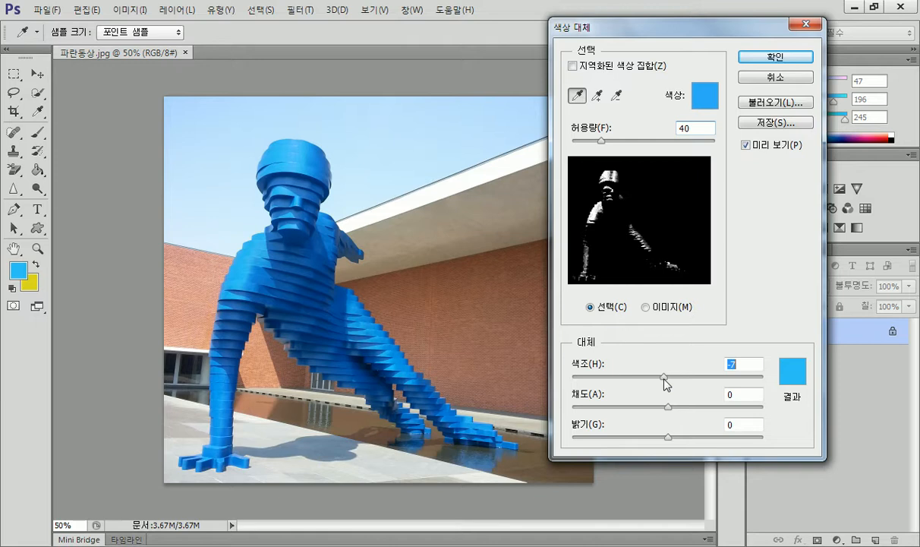
{"action": "left_click_drag", "start_coordinate": [664, 380], "coordinate": [666, 380]}
{"action": "type", "text": "-60"}
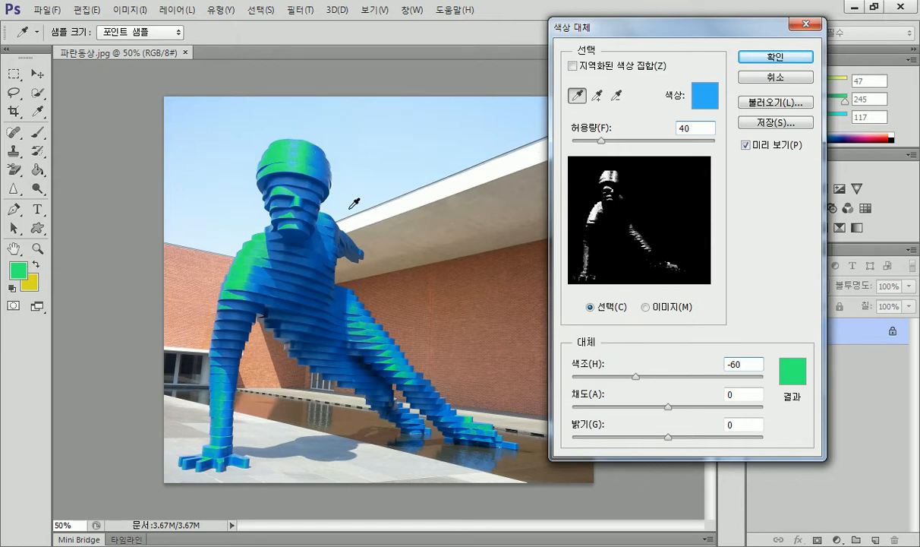
{"action": "left_click", "coordinate": [251, 258]}
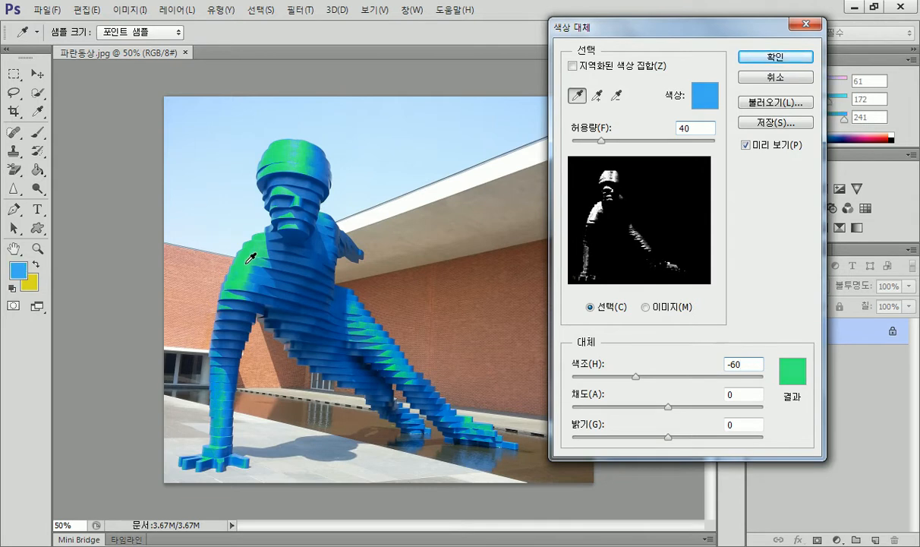
{"action": "left_click", "coordinate": [249, 261]}
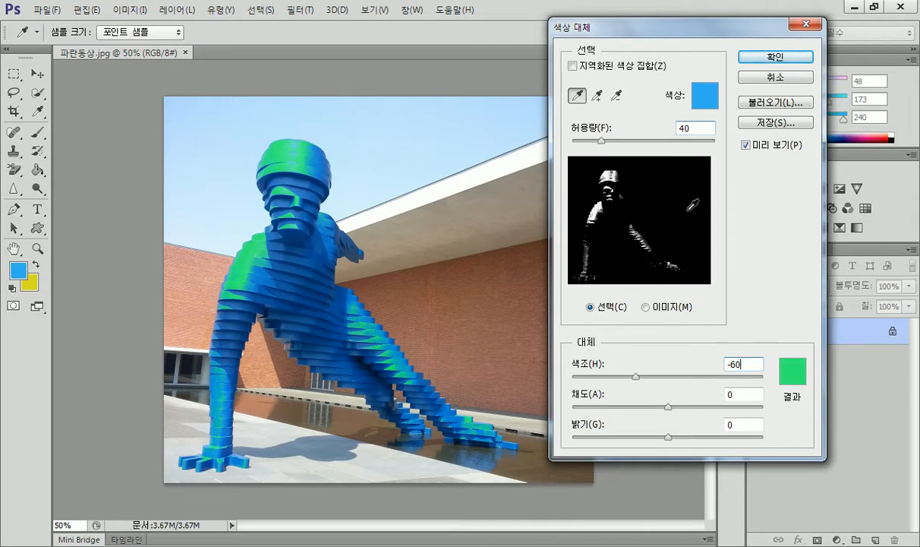
Reset the replacement hue to 0 and sample the shoulder's light blue again
{"action": "left_click_drag", "start_coordinate": [638, 376], "coordinate": [677, 378]}
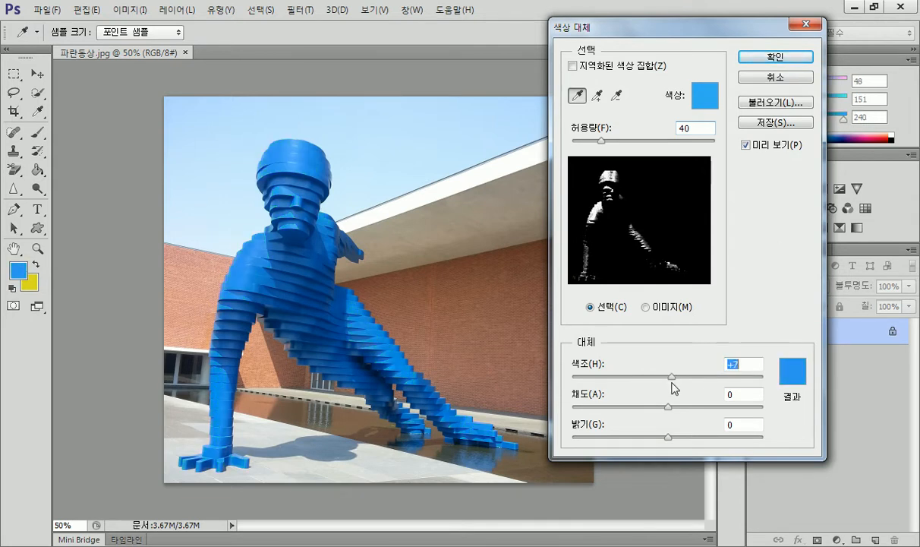
{"action": "type", "text": "0"}
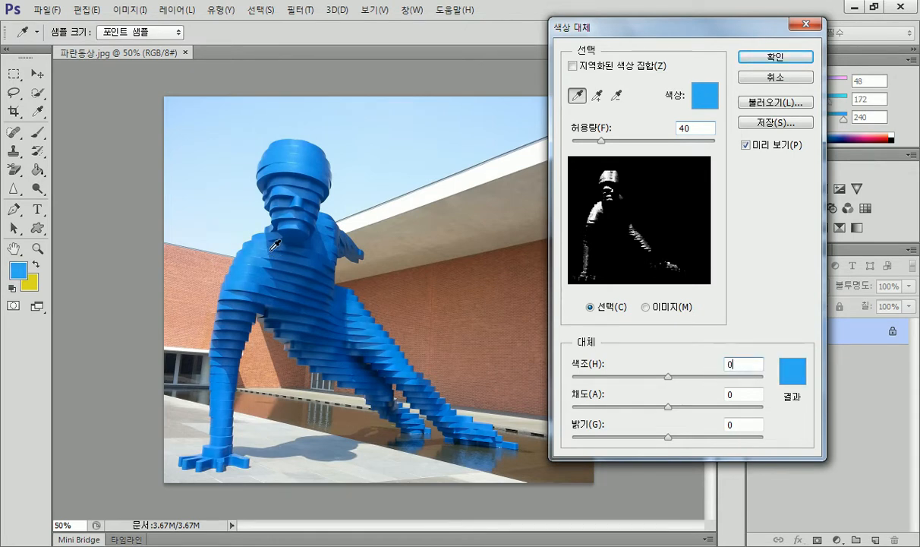
{"action": "left_click", "coordinate": [249, 263]}
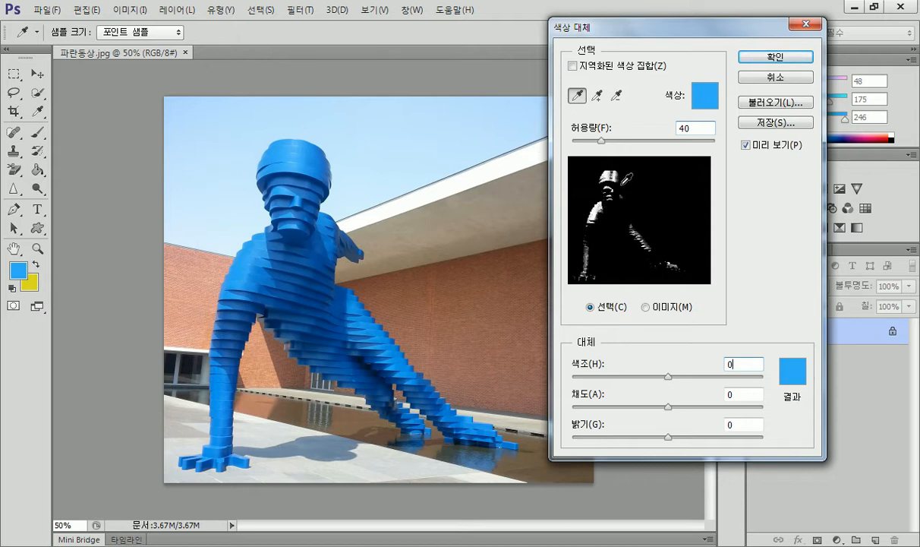
{"action": "left_click", "coordinate": [253, 264]}
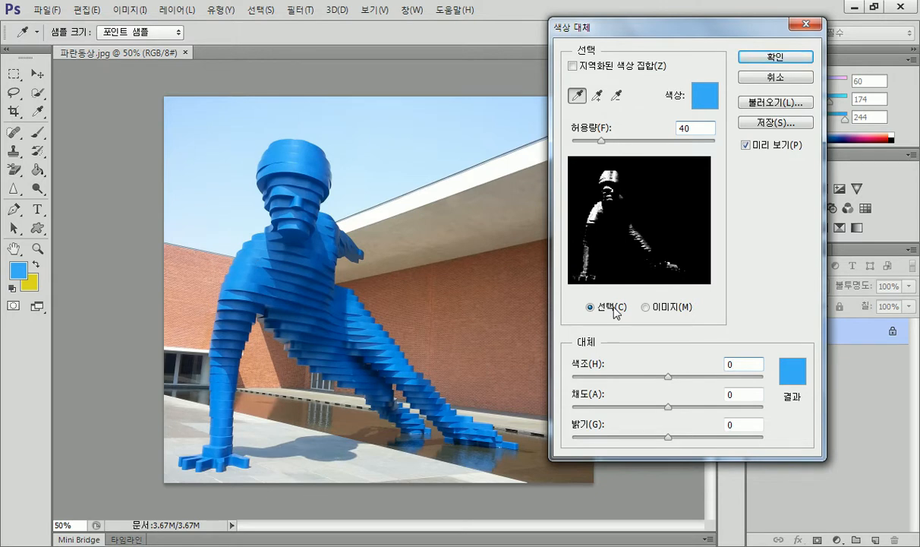
Apply the color replacement with hue -60, saturation 0 and lightness 0
{"action": "left_click_drag", "start_coordinate": [668, 377], "coordinate": [640, 381]}
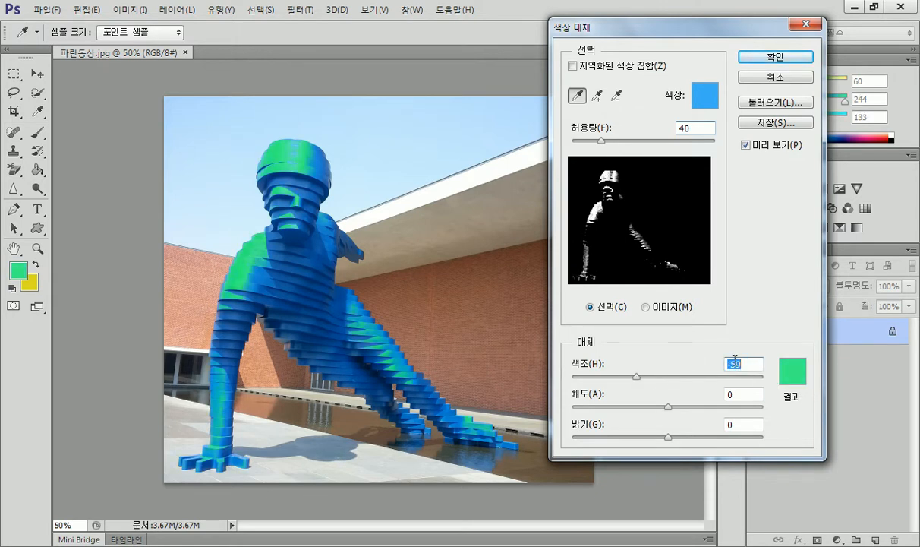
{"action": "type", "text": "-60"}
{"action": "left_click_drag", "start_coordinate": [668, 406], "coordinate": [665, 442]}
{"action": "left_click_drag", "start_coordinate": [744, 395], "coordinate": [673, 390]}
{"action": "type", "text": "0"}
{"action": "key", "text": "Tab"}
{"action": "type", "text": "0"}
{"action": "left_click", "coordinate": [775, 57]}
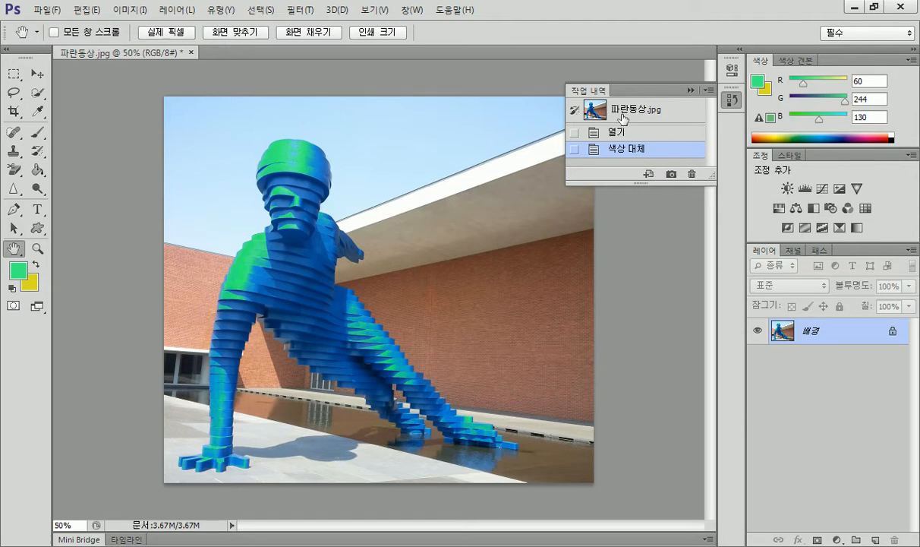
Restore the statue photo to its original history snapshot and reopen Replace Color
{"action": "left_click", "coordinate": [591, 114]}
{"action": "left_click", "coordinate": [130, 10]}
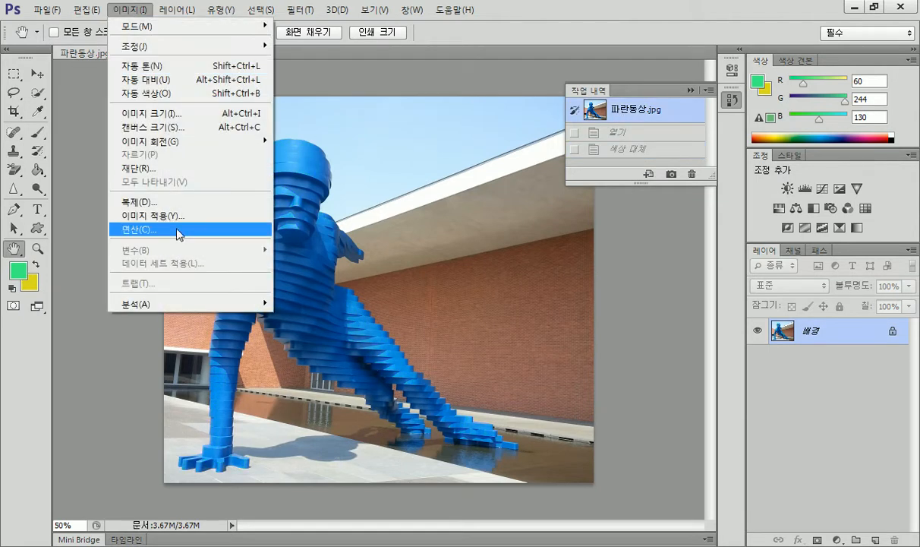
{"action": "mouse_move", "coordinate": [205, 48]}
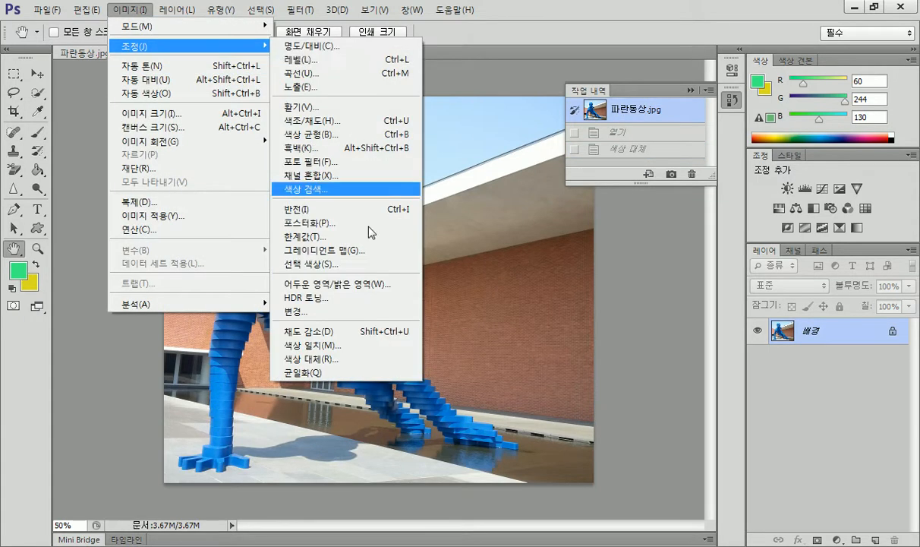
{"action": "left_click", "coordinate": [339, 357]}
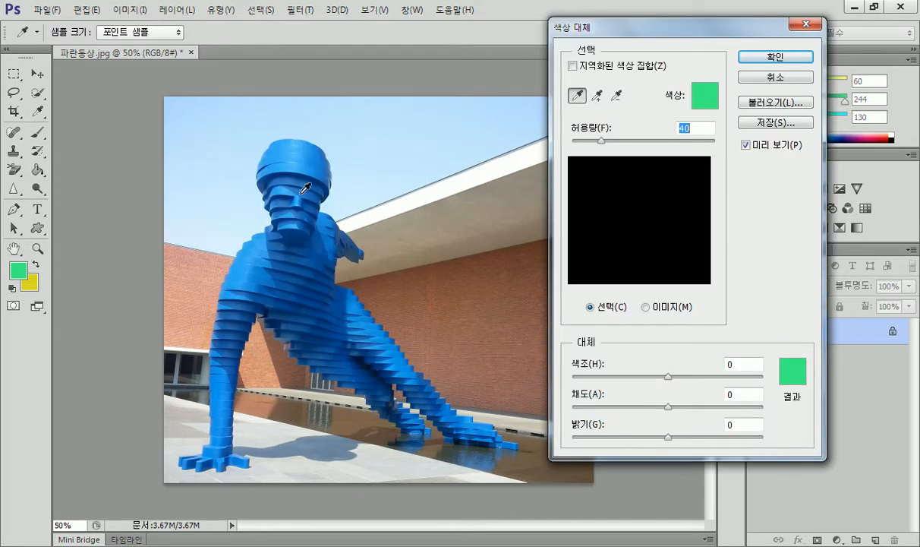
Sample dark and light blues on the statue's hand and shoulder at hue -41 to compare affected areas, and cancel the replacement
{"action": "left_click", "coordinate": [223, 453]}
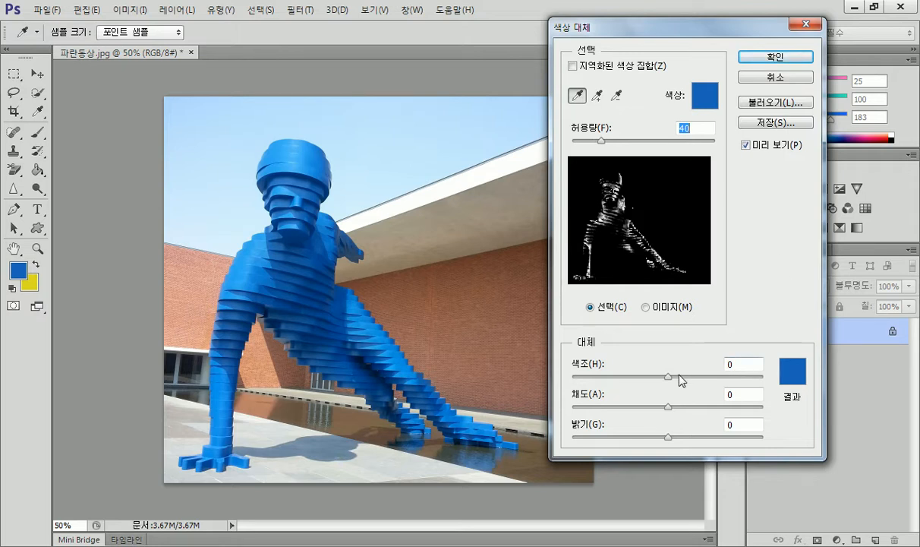
{"action": "mouse_move", "coordinate": [670, 381]}
{"action": "left_mouse_down"}
{"action": "mouse_move", "coordinate": [710, 381]}
{"action": "mouse_move", "coordinate": [616, 384]}
{"action": "mouse_move", "coordinate": [674, 390]}
{"action": "mouse_move", "coordinate": [643, 392]}
{"action": "mouse_move", "coordinate": [672, 382]}
{"action": "mouse_move", "coordinate": [647, 390]}
{"action": "left_mouse_up"}
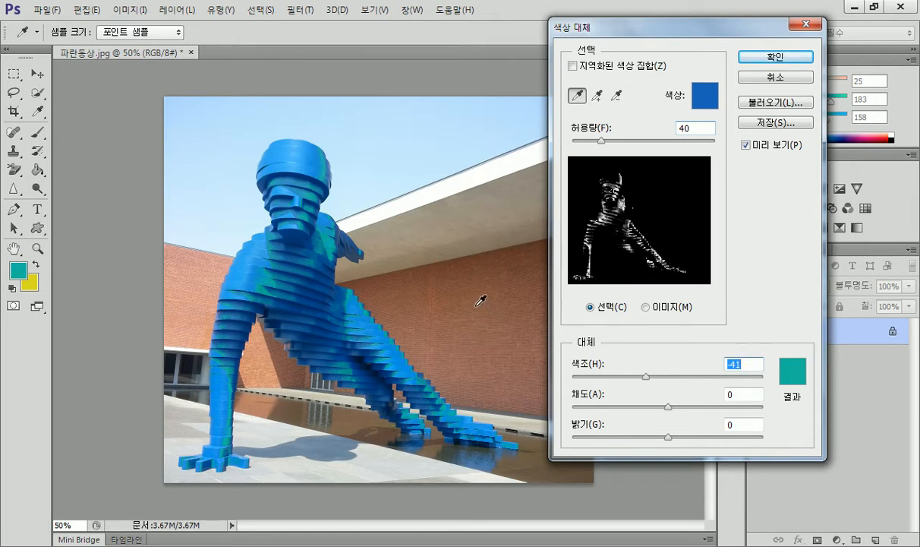
{"action": "left_click", "coordinate": [267, 249]}
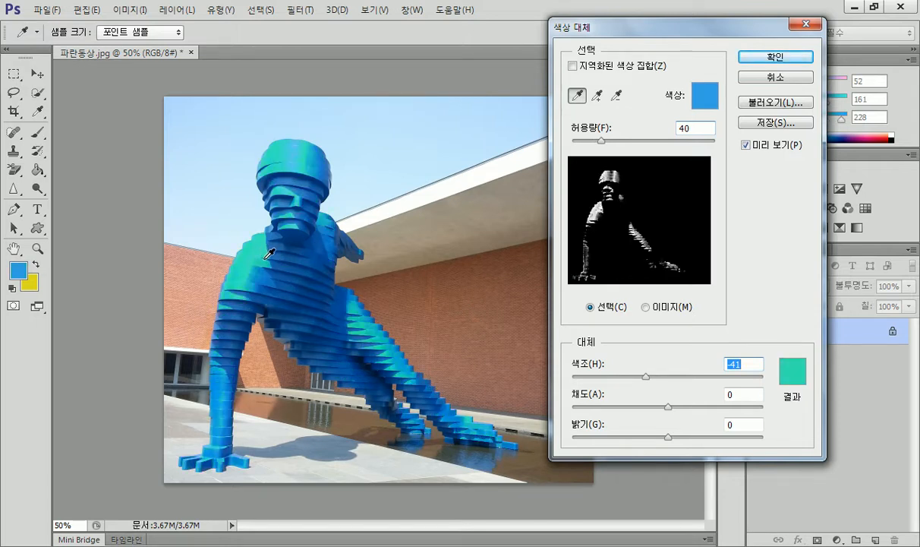
{"action": "left_click", "coordinate": [280, 251]}
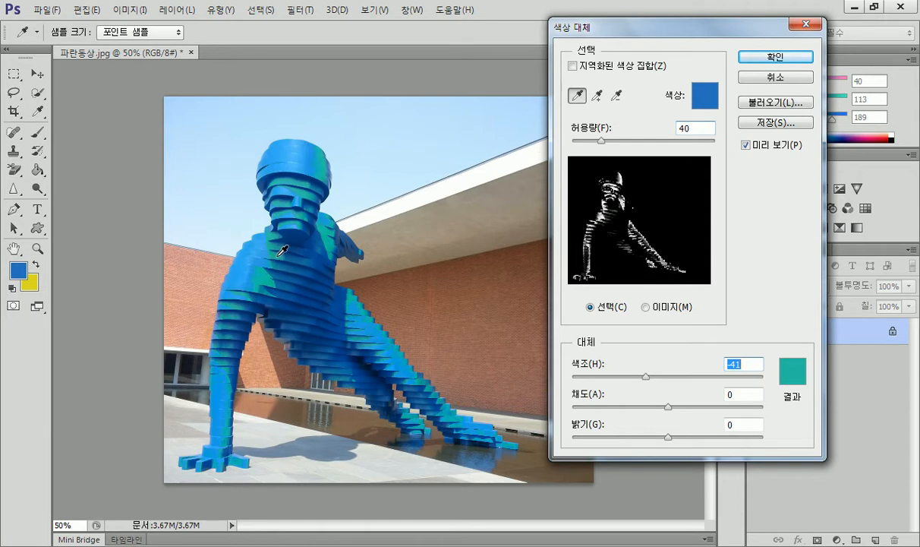
{"action": "left_click", "coordinate": [270, 253]}
{"action": "left_click", "coordinate": [262, 254]}
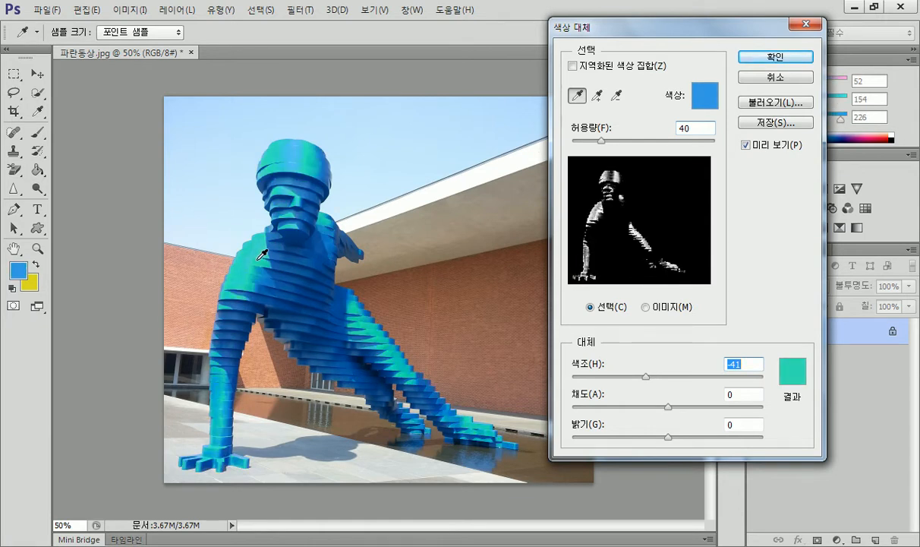
{"action": "left_click", "coordinate": [245, 249]}
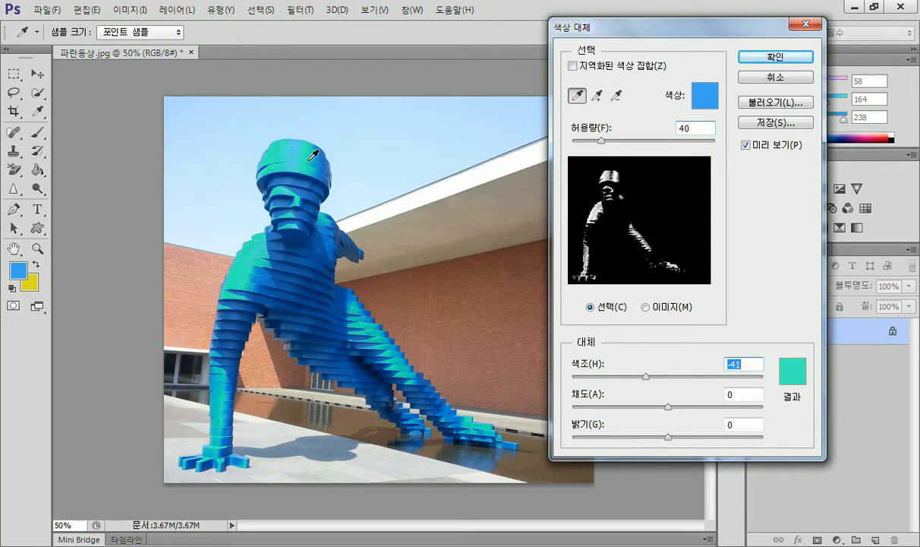
{"action": "left_click", "coordinate": [749, 79]}
{"action": "key", "text": "h"}
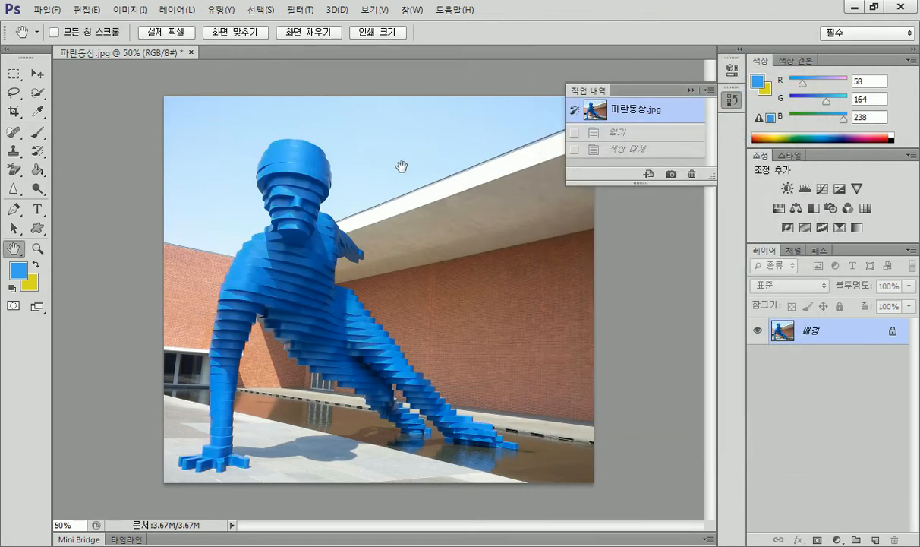
Close the statue photo without saving and open 수영장.jpg
{"action": "left_click", "coordinate": [191, 54]}
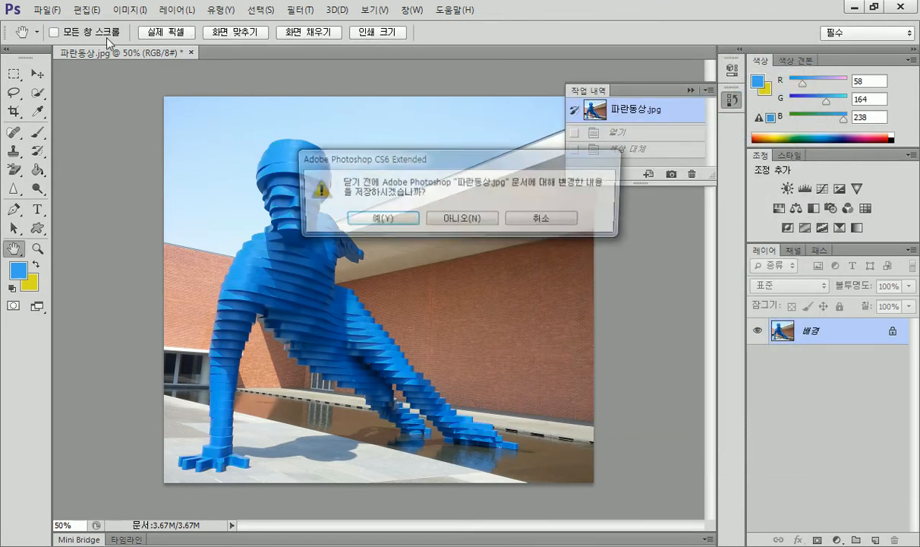
{"action": "left_click", "coordinate": [478, 281]}
{"action": "double_click", "coordinate": [325, 224]}
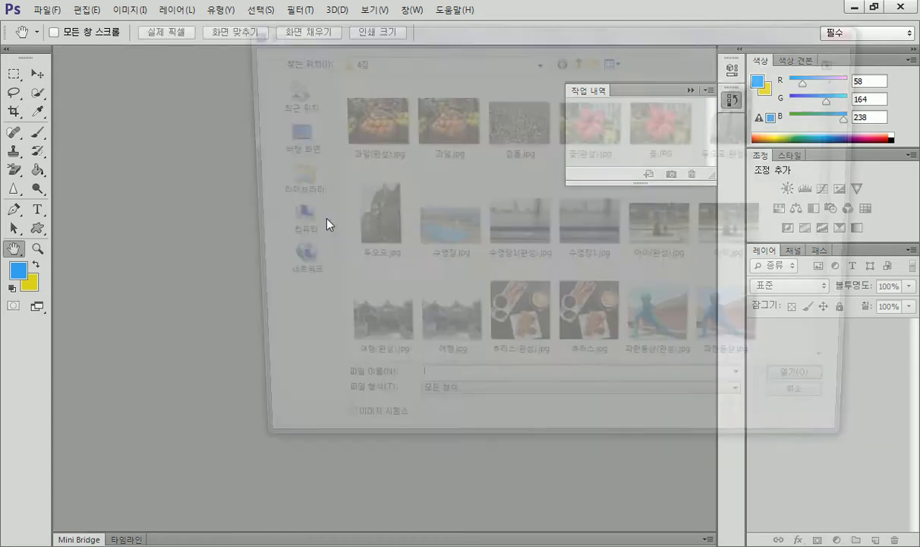
{"action": "double_click", "coordinate": [463, 244]}
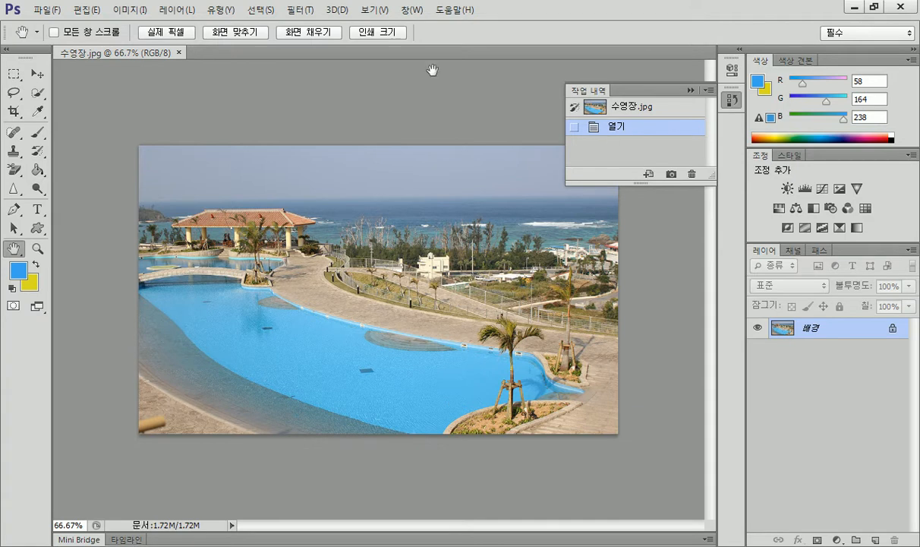
{"action": "left_click", "coordinate": [177, 11]}
{"action": "left_click", "coordinate": [177, 10]}
{"action": "left_click", "coordinate": [143, 12]}
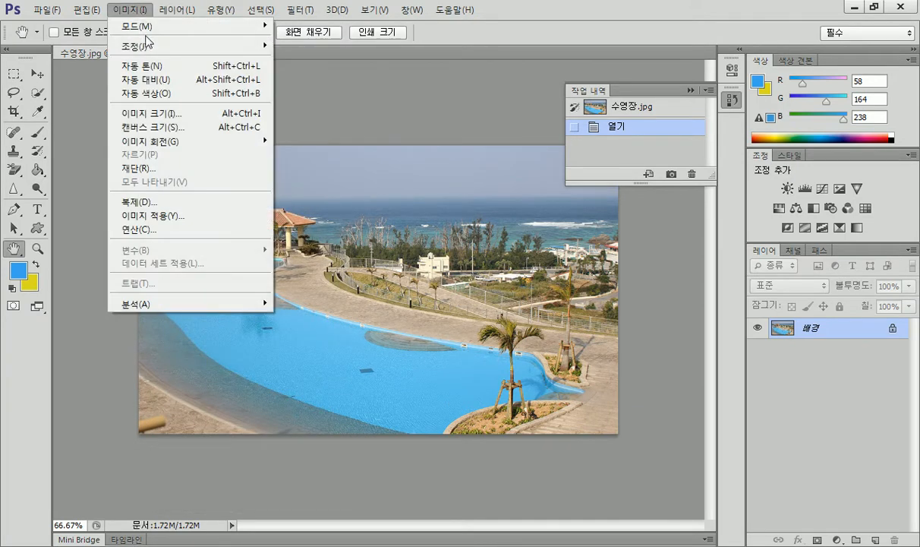
{"action": "mouse_move", "coordinate": [141, 43]}
{"action": "left_click", "coordinate": [319, 347]}
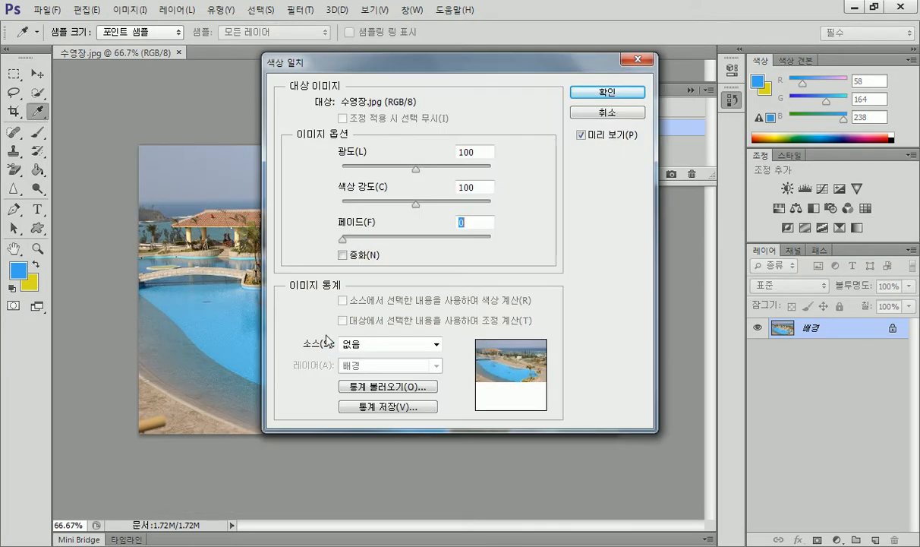
{"action": "key", "text": "Escape"}
Open Replace Color for the pool photo and sample the light blue of the pool water
{"action": "left_click", "coordinate": [127, 13]}
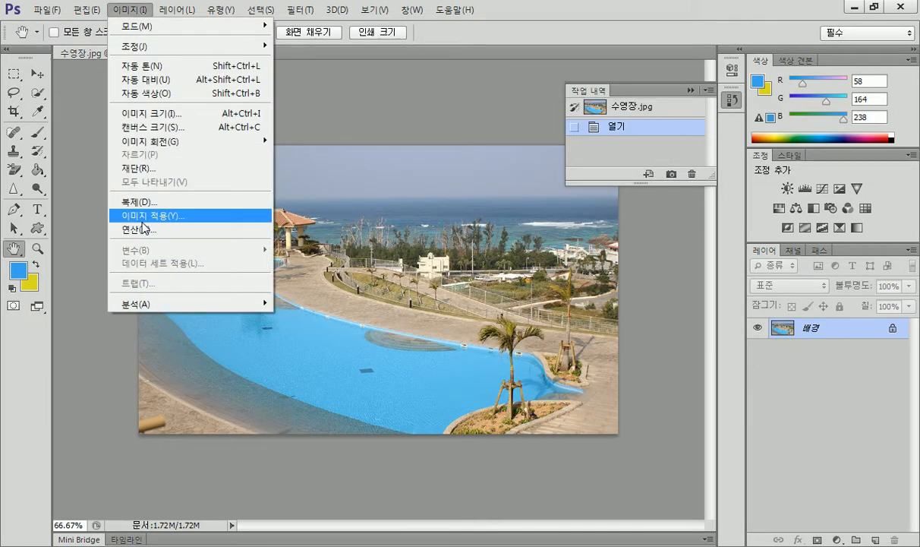
{"action": "mouse_move", "coordinate": [158, 47]}
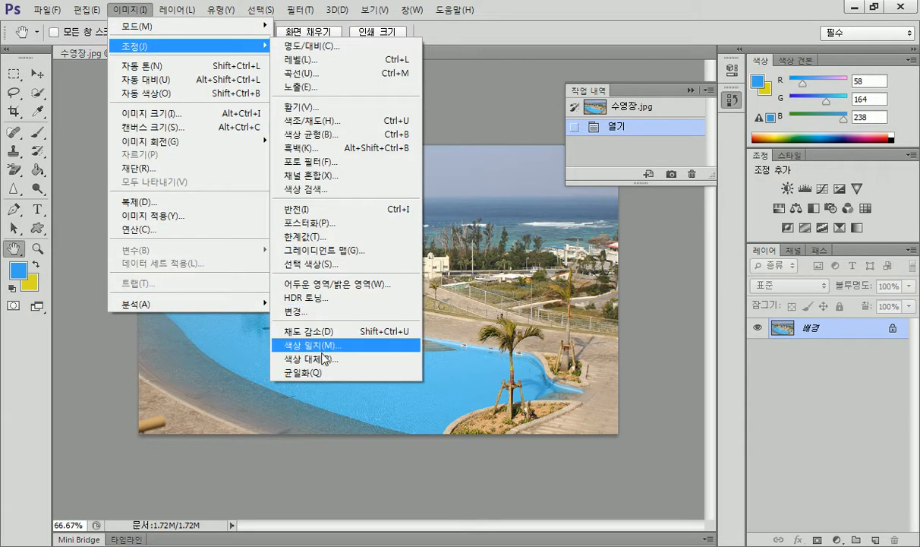
{"action": "left_click", "coordinate": [334, 358]}
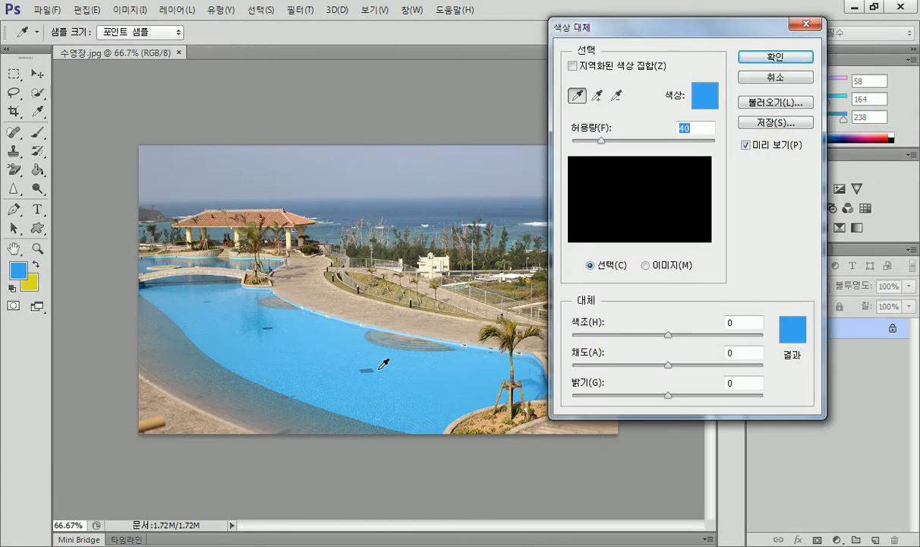
{"action": "left_click", "coordinate": [430, 366]}
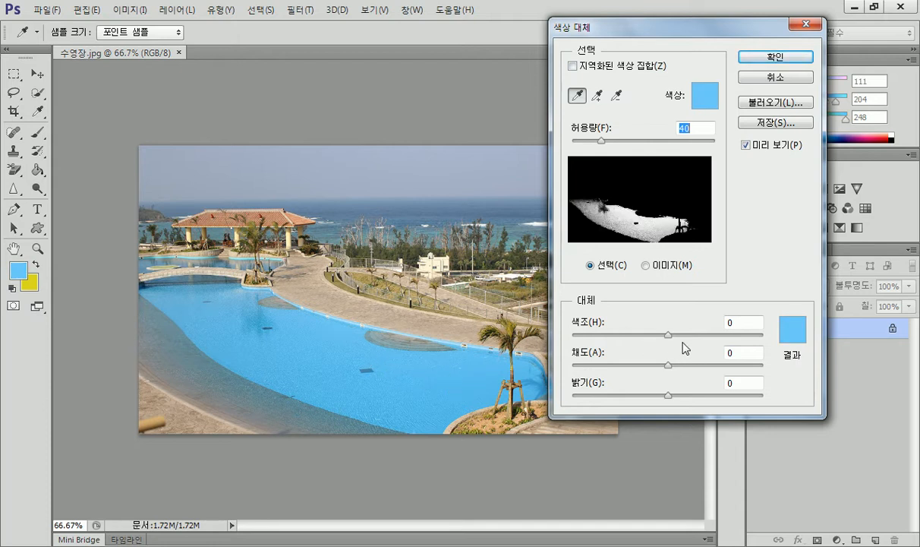
Try a hue of +126 on the pool water and apply the color replacement with hue -9
{"action": "left_click_drag", "start_coordinate": [669, 334], "coordinate": [645, 336]}
{"action": "left_click", "coordinate": [734, 335]}
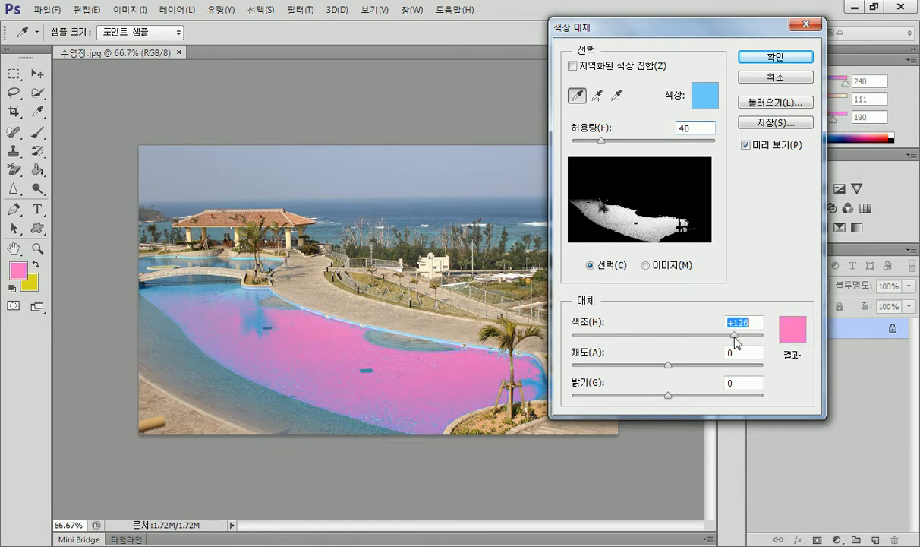
{"action": "left_click_drag", "start_coordinate": [734, 339], "coordinate": [666, 341]}
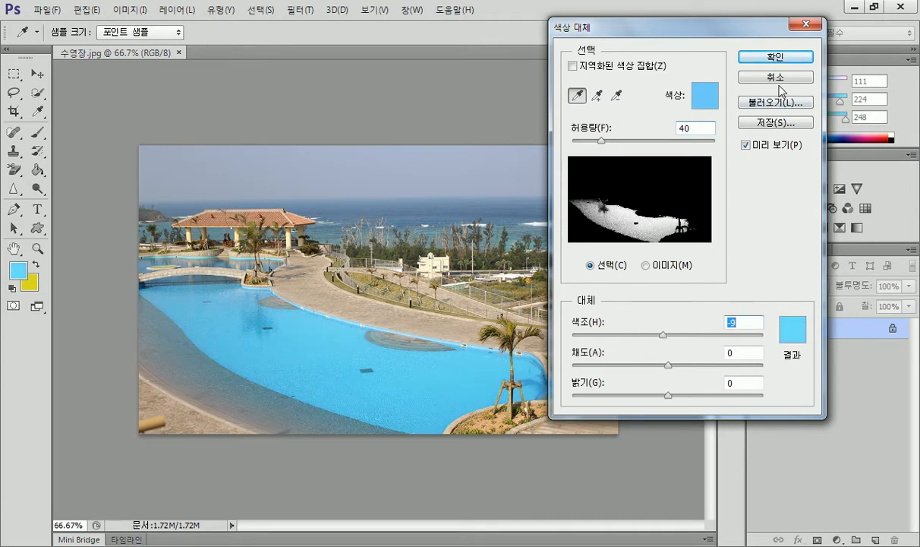
{"action": "left_click", "coordinate": [776, 58]}
Compare the pool photo's original snapshot with the color replacement state and restore the snapshot
{"action": "left_click", "coordinate": [667, 108]}
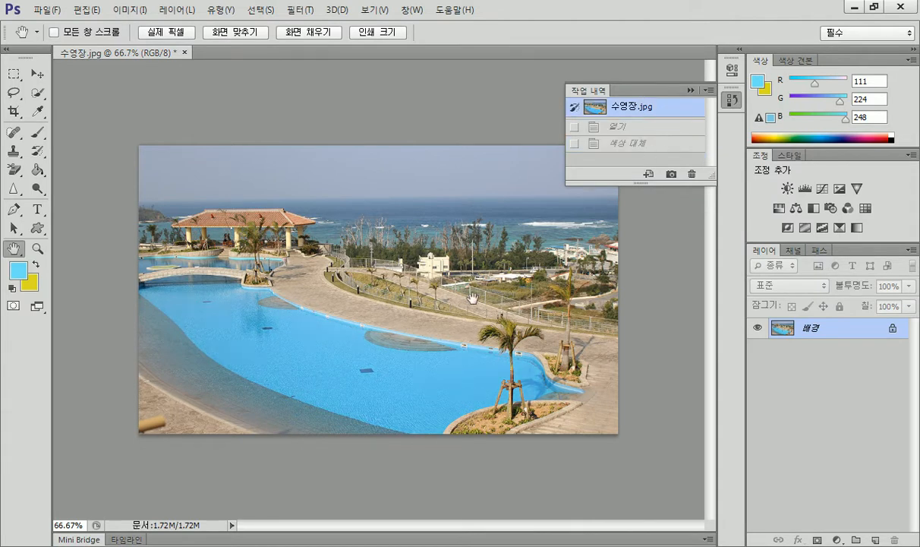
{"action": "left_click", "coordinate": [636, 144]}
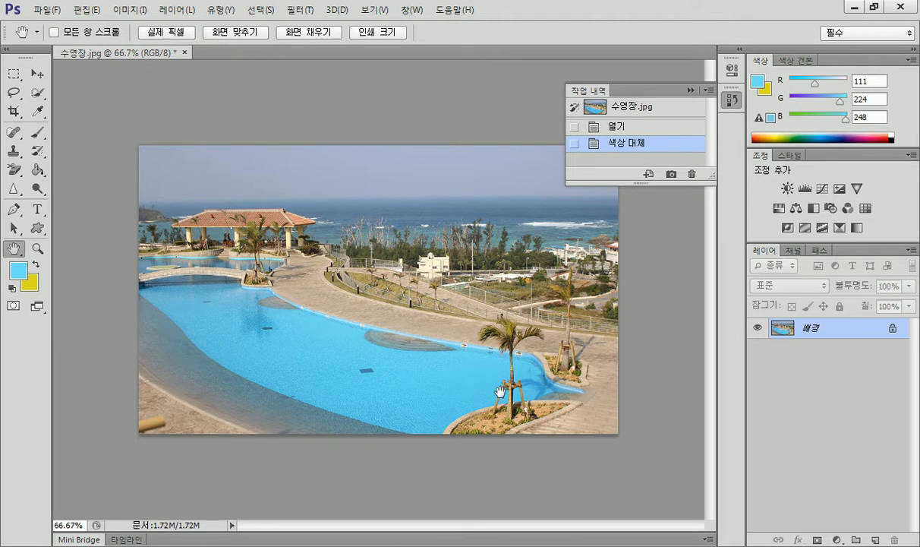
{"action": "left_click", "coordinate": [591, 111]}
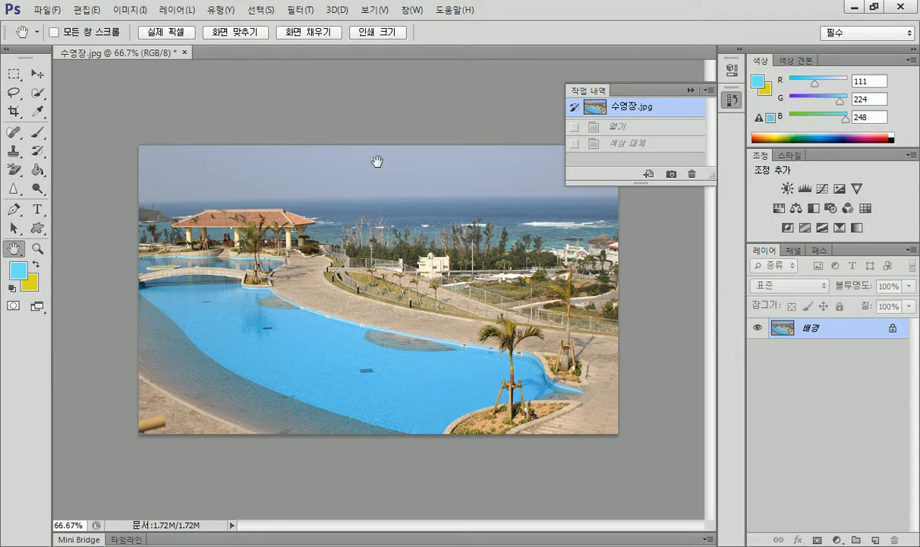
Reopen Replace Color, sample the gray-blue of the sea near the horizon and move the dialog clear of the photo
{"action": "left_click", "coordinate": [140, 12]}
{"action": "mouse_move", "coordinate": [144, 47]}
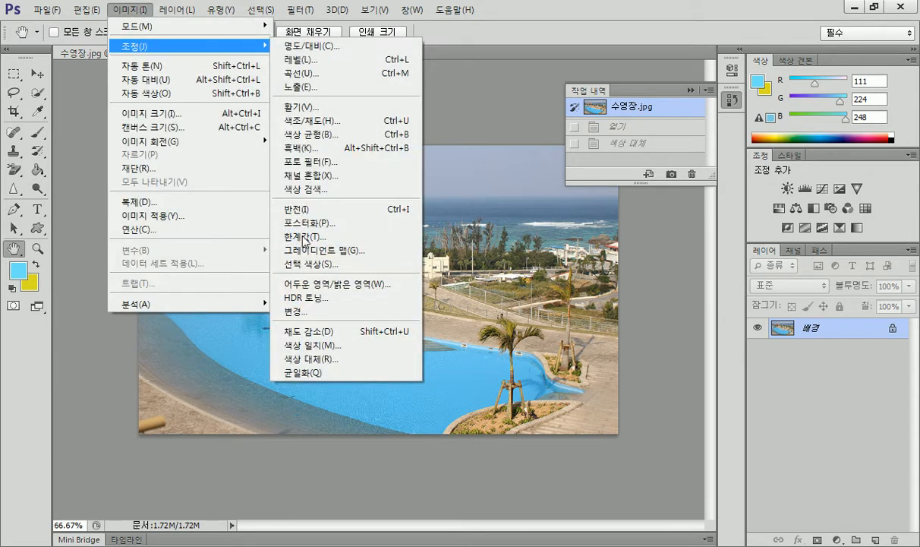
{"action": "left_click", "coordinate": [313, 364]}
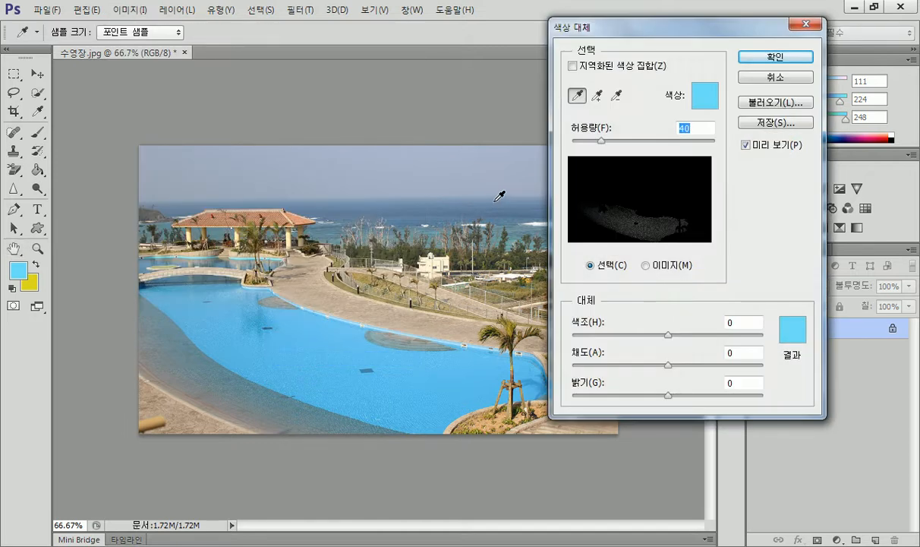
{"action": "left_click", "coordinate": [502, 204]}
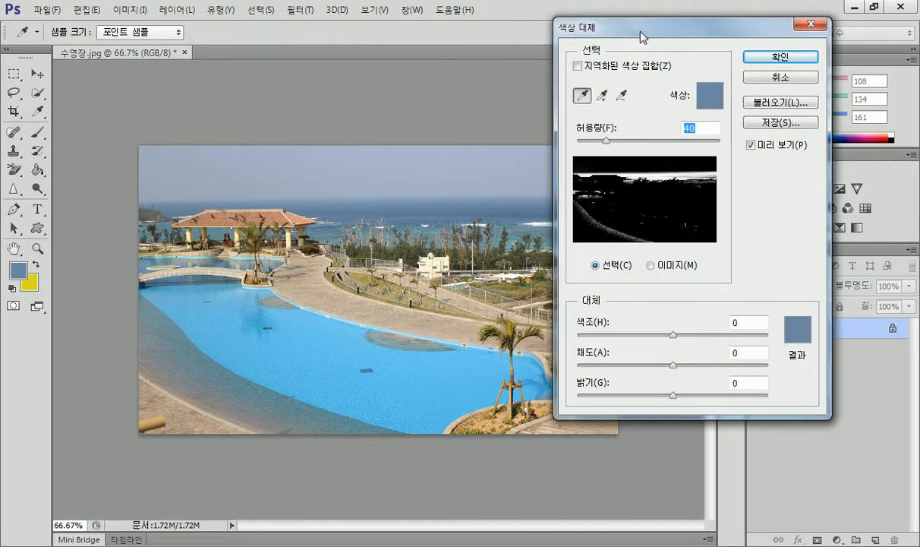
{"action": "left_click_drag", "start_coordinate": [608, 29], "coordinate": [673, 30]}
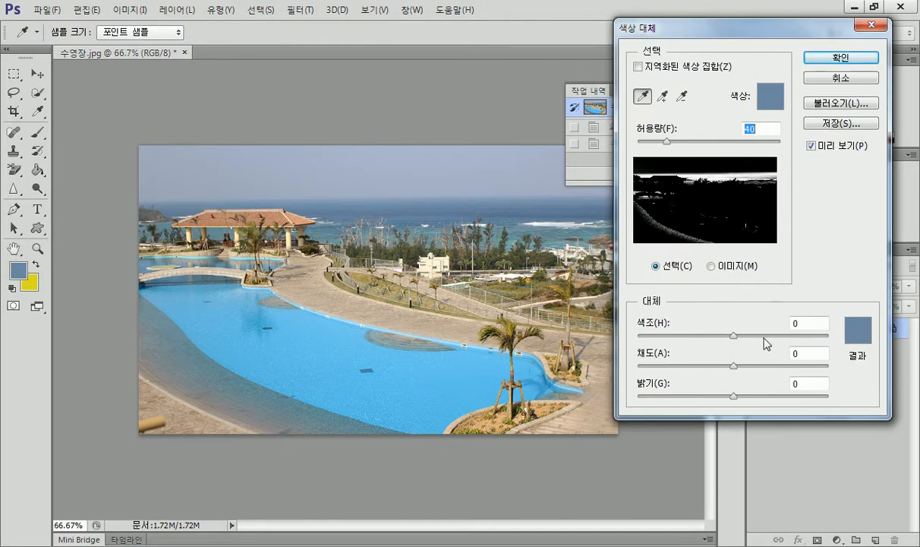
Apply the sea's color replacement with hue +138 and saturation +100, and compare it with the original snapshot
{"action": "left_click_drag", "start_coordinate": [736, 337], "coordinate": [810, 343]}
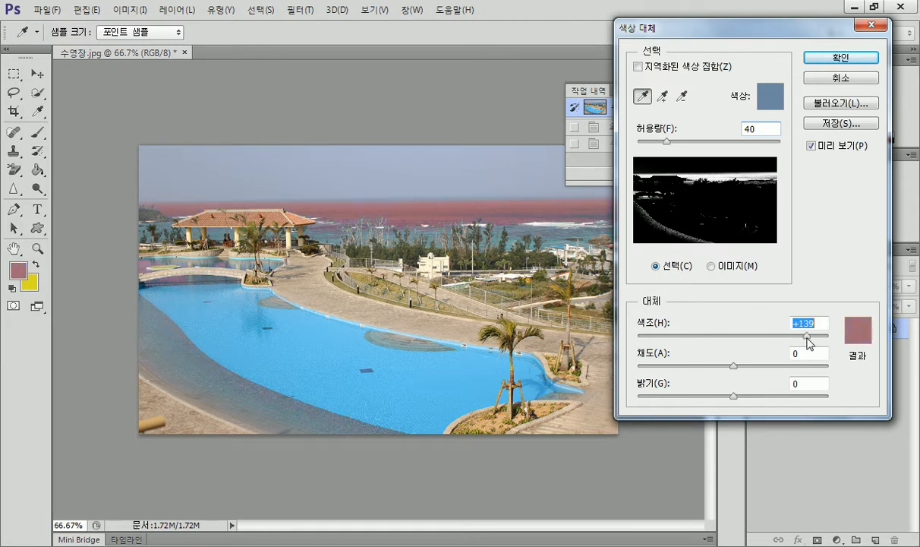
{"action": "left_click_drag", "start_coordinate": [809, 343], "coordinate": [691, 336]}
{"action": "left_click_drag", "start_coordinate": [730, 365], "coordinate": [807, 372]}
{"action": "left_click_drag", "start_coordinate": [692, 341], "coordinate": [794, 371]}
{"action": "left_click_drag", "start_coordinate": [749, 336], "coordinate": [816, 365]}
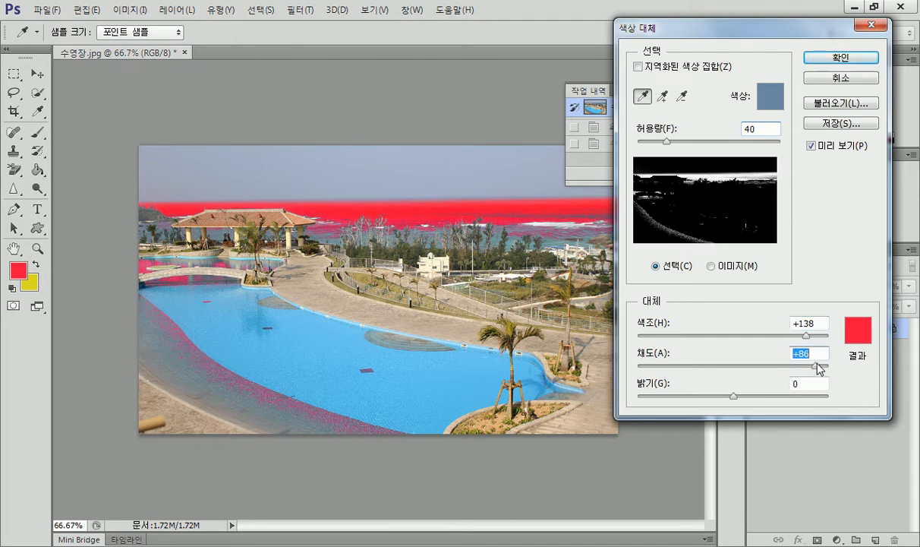
{"action": "left_click_drag", "start_coordinate": [818, 368], "coordinate": [842, 375]}
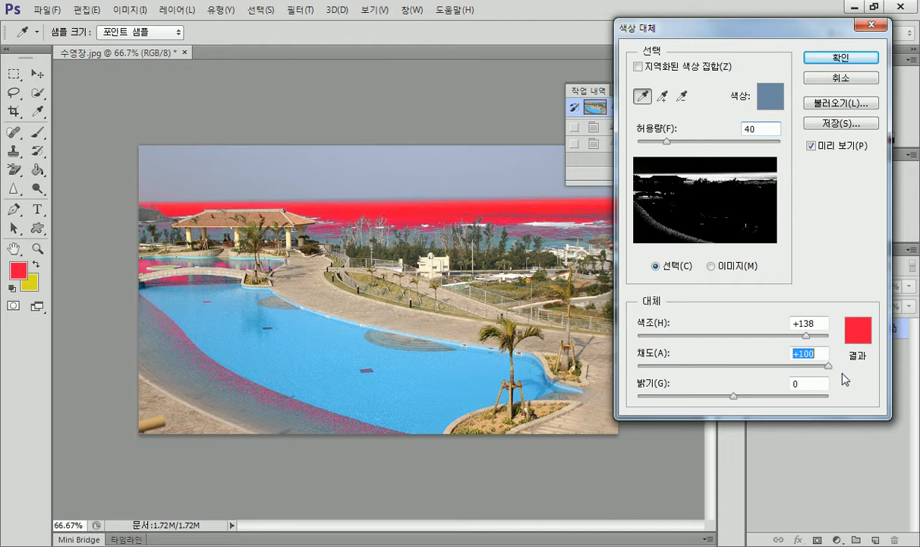
{"action": "left_click", "coordinate": [830, 60]}
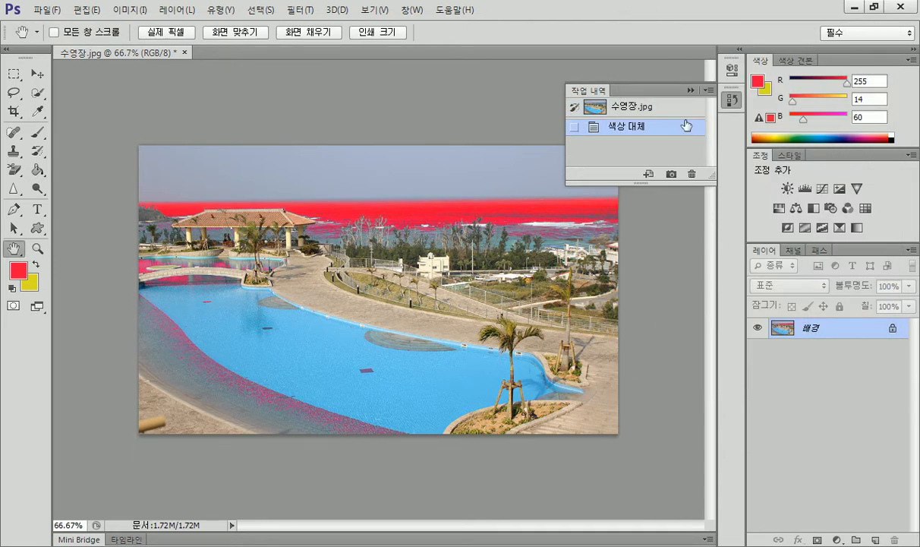
{"action": "left_click", "coordinate": [621, 104]}
{"action": "left_click", "coordinate": [650, 135]}
Switch to the Notepad lesson notes, add a blank line below the 흐림 효과/선명 효과 heading and highlight 번 in the next heading
{"action": "left_click", "coordinate": [350, 545]}
{"action": "scroll", "coordinate": [250, 293], "scroll_direction": "down", "scroll_amount": 5}
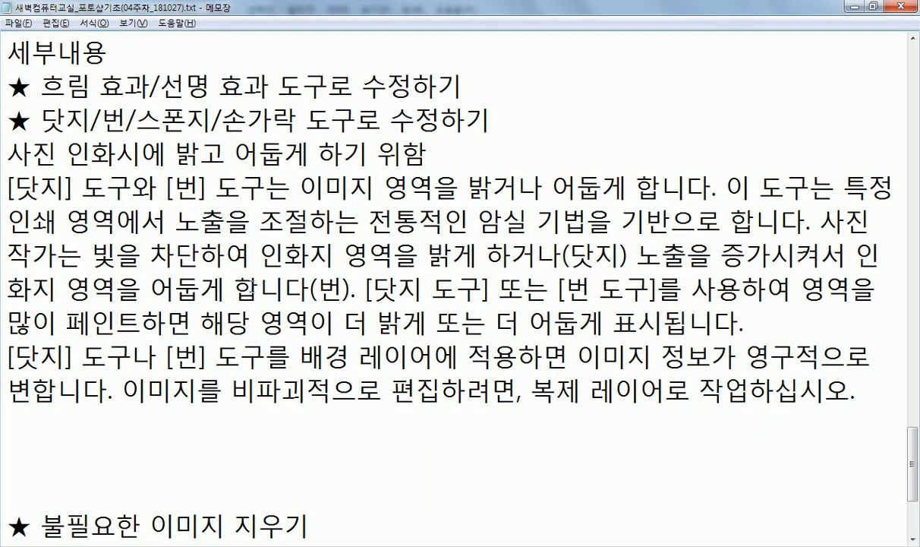
{"action": "left_click", "coordinate": [501, 88]}
{"action": "key", "text": "Return"}
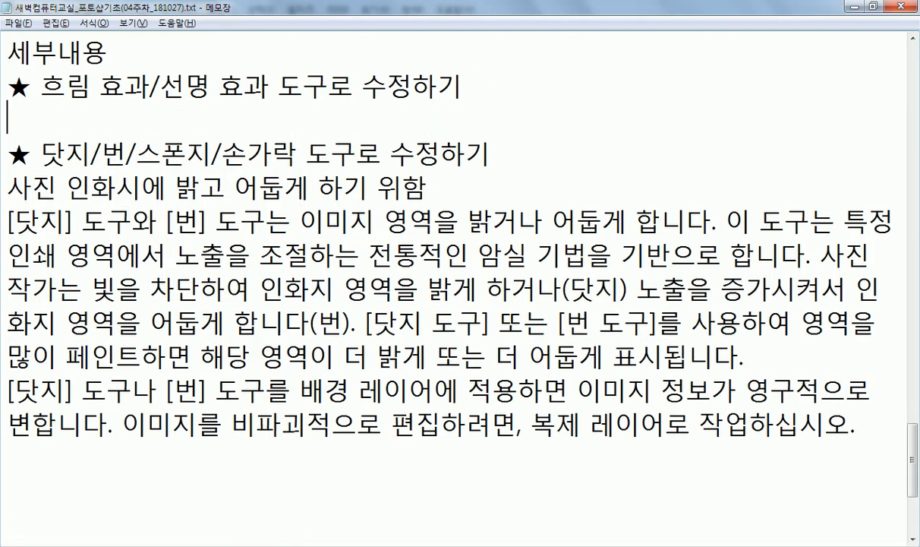
{"action": "left_click_drag", "start_coordinate": [101, 155], "coordinate": [123, 155]}
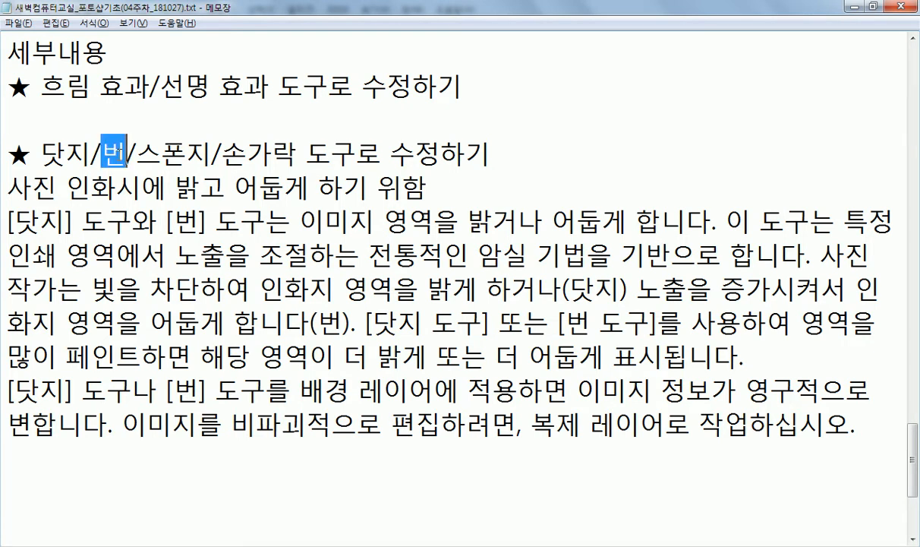
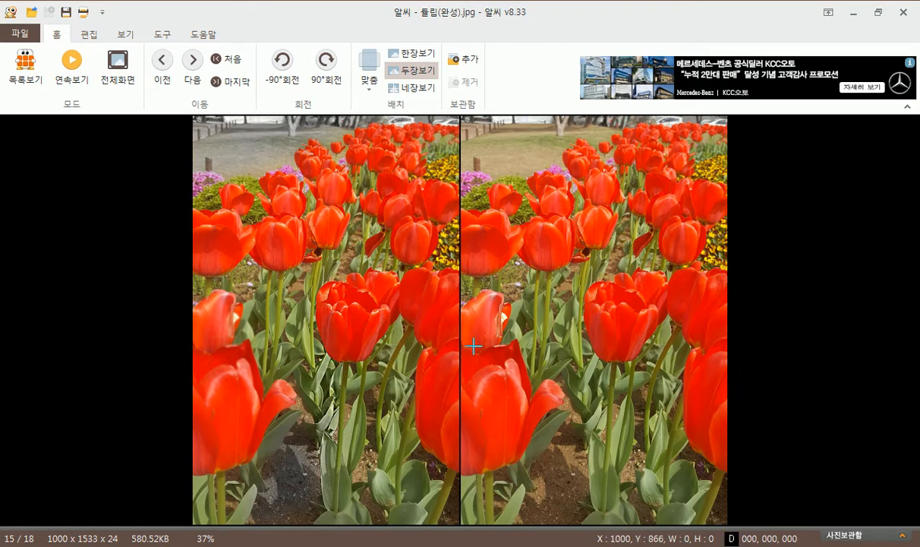
Examine the leaves and soil of 튤립(완성).jpg and 튤립.jpg side by side at higher magnification in the ALSee viewer
{"action": "left_click_drag", "start_coordinate": [473, 331], "coordinate": [564, 490]}
{"action": "left_click_drag", "start_coordinate": [176, 287], "coordinate": [272, 437]}
{"action": "left_click", "coordinate": [272, 425]}
{"action": "left_click_drag", "start_coordinate": [275, 390], "coordinate": [298, 309]}
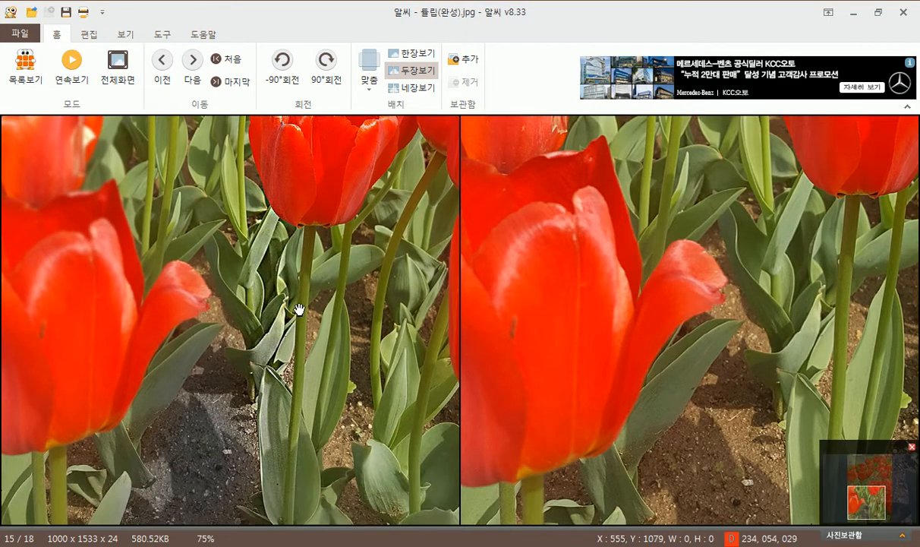
{"action": "scroll", "coordinate": [617, 302], "scroll_direction": "down", "scroll_amount": 1}
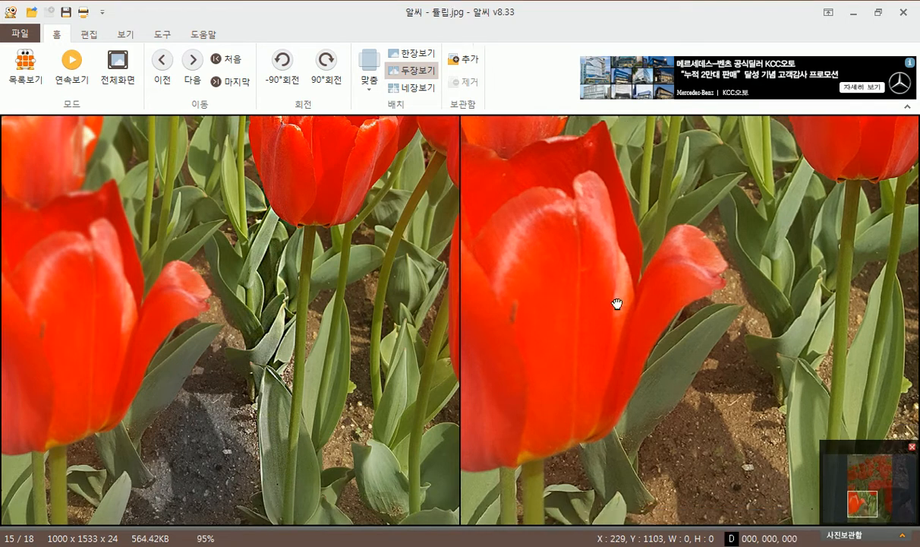
Compare the foreground tulip and soil in 튤립(완성).jpg and 튤립.jpg side by side, first magnified and then as whole photos
{"action": "left_click", "coordinate": [98, 327]}
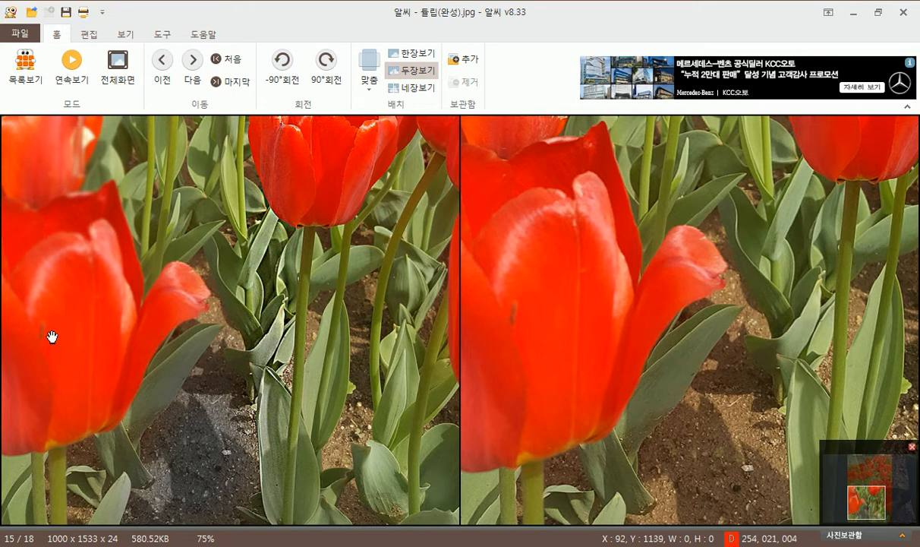
{"action": "scroll", "coordinate": [68, 317], "scroll_direction": "up", "scroll_amount": 1}
{"action": "left_click_drag", "start_coordinate": [68, 317], "coordinate": [216, 300]}
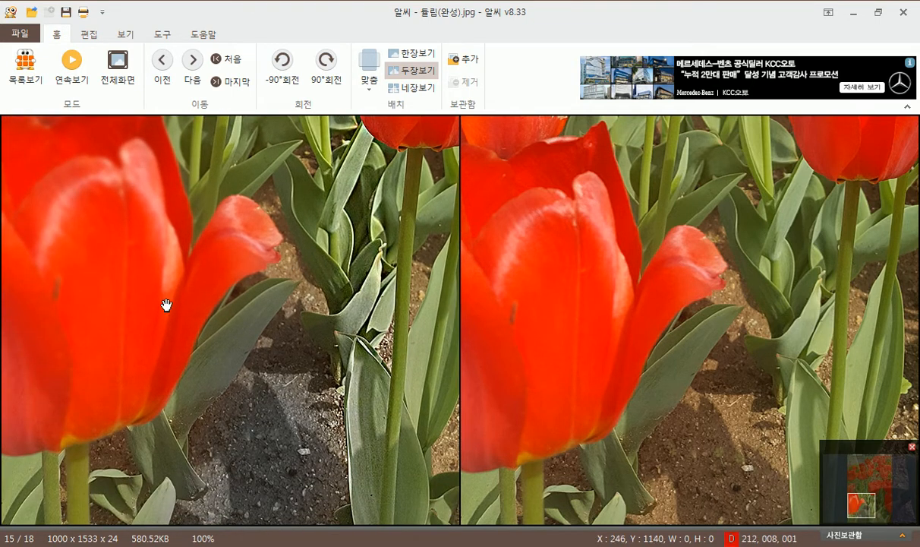
{"action": "scroll", "coordinate": [584, 287], "scroll_direction": "down", "scroll_amount": 4}
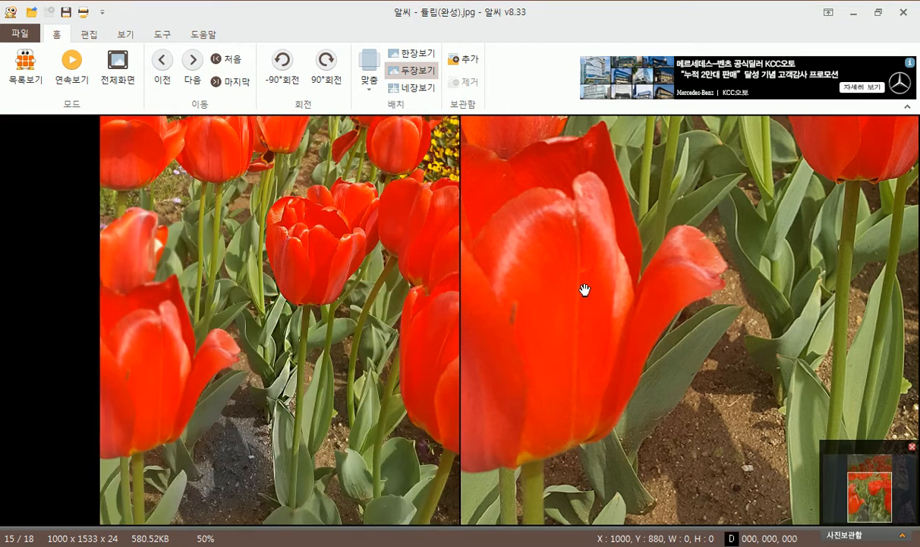
{"action": "scroll", "coordinate": [580, 291], "scroll_direction": "down", "scroll_amount": 2}
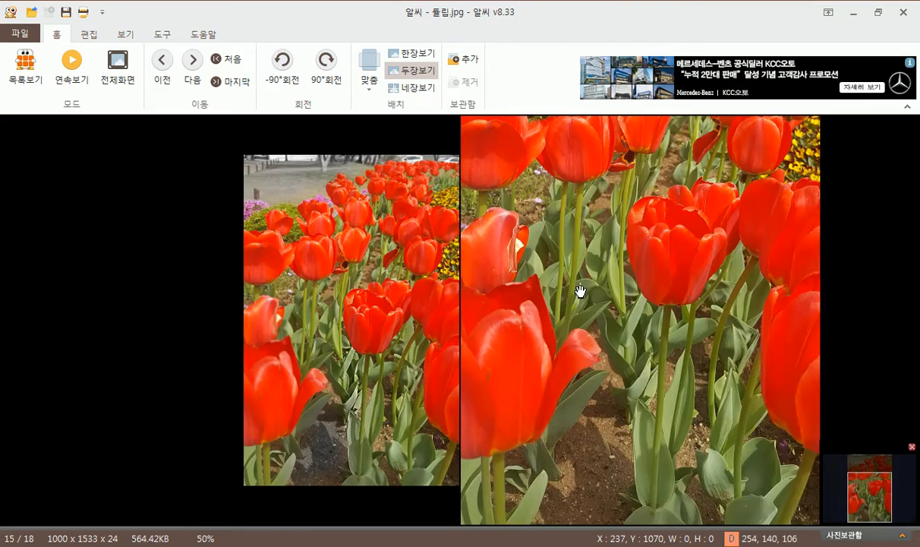
{"action": "left_click", "coordinate": [361, 333]}
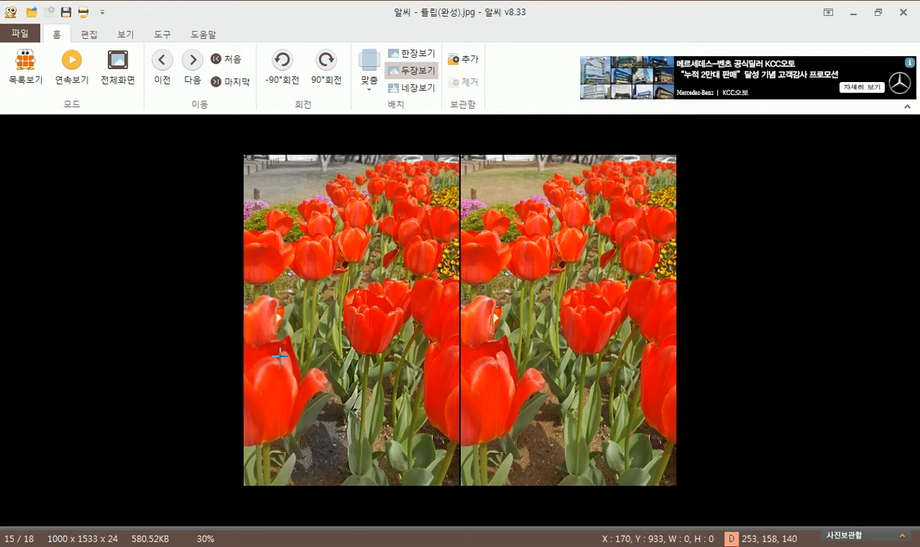
{"action": "left_click", "coordinate": [566, 331]}
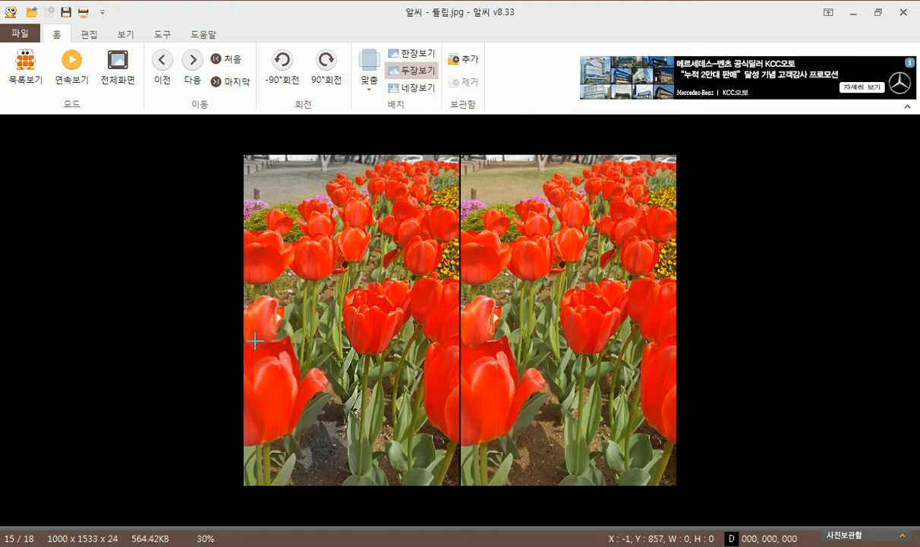
{"action": "left_click_drag", "start_coordinate": [467, 343], "coordinate": [550, 439]}
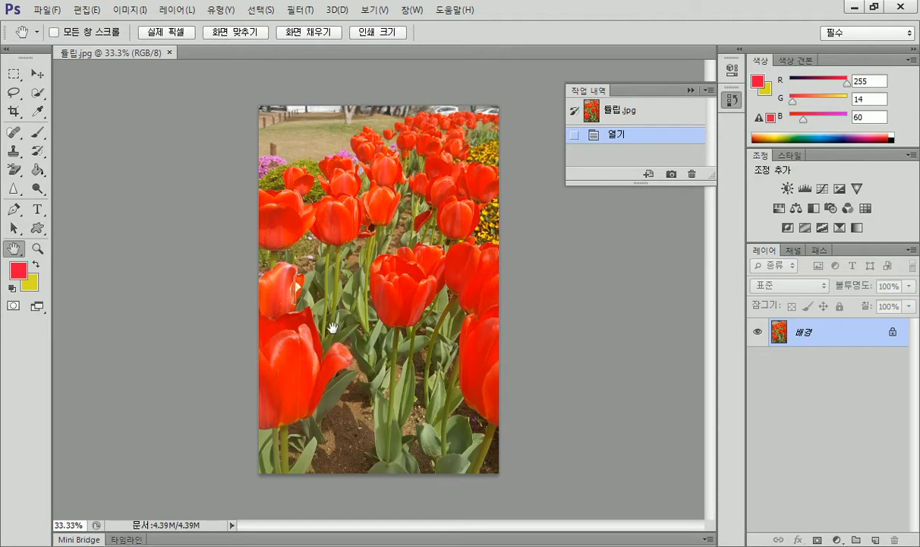
Activate the Blur tool for the large foreground tulip in 튤립.jpg and set its brush size to 95 px
{"action": "scroll", "coordinate": [335, 322], "scroll_direction": "up", "scroll_amount": 3}
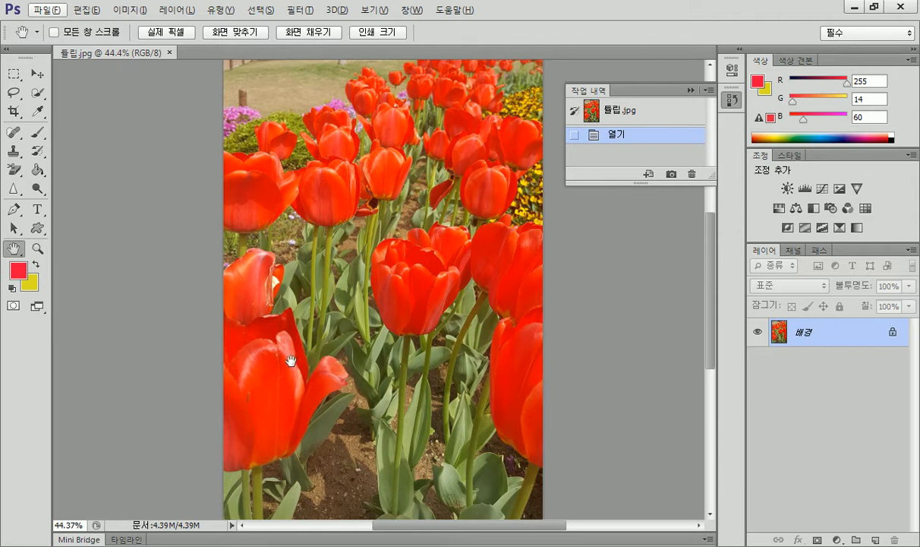
{"action": "left_click_drag", "start_coordinate": [274, 342], "coordinate": [311, 245]}
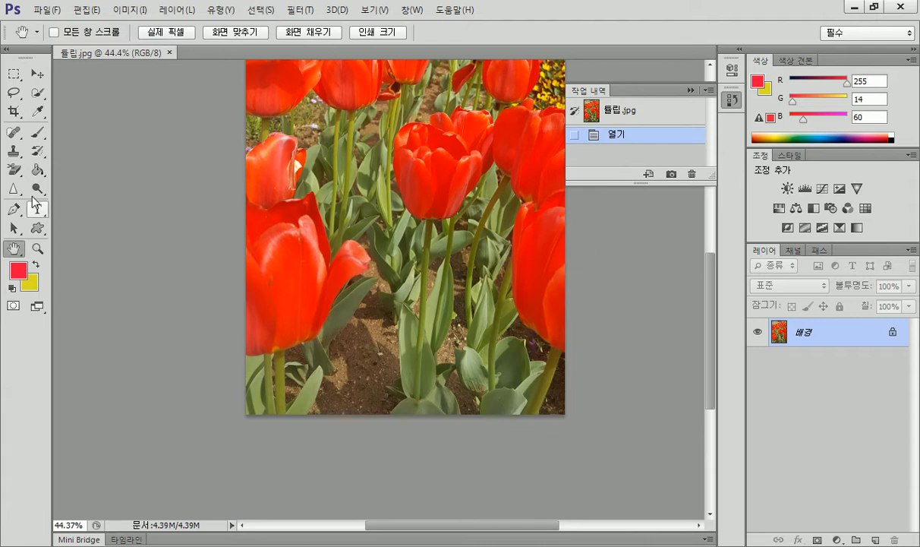
{"action": "left_click", "coordinate": [36, 249]}
{"action": "left_click", "coordinate": [286, 262]}
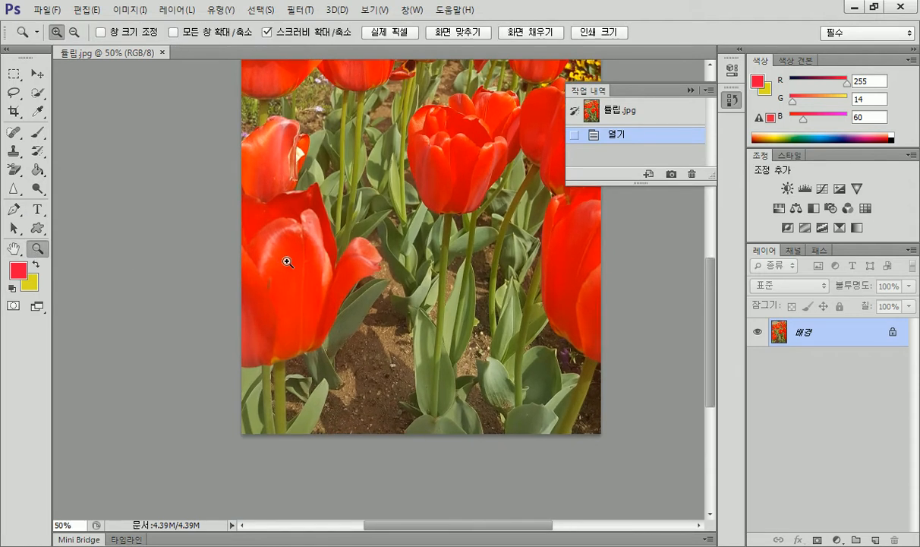
{"action": "left_click", "coordinate": [15, 248]}
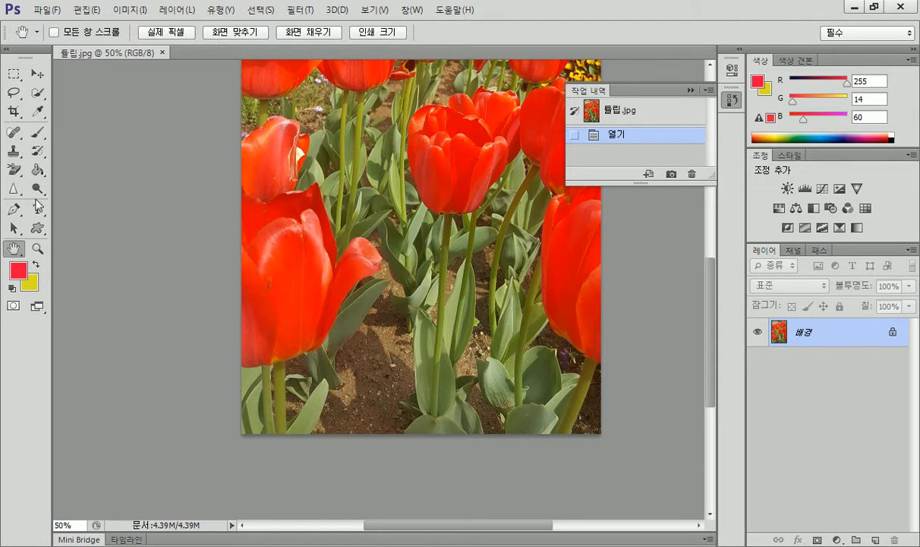
{"action": "left_click", "coordinate": [15, 189]}
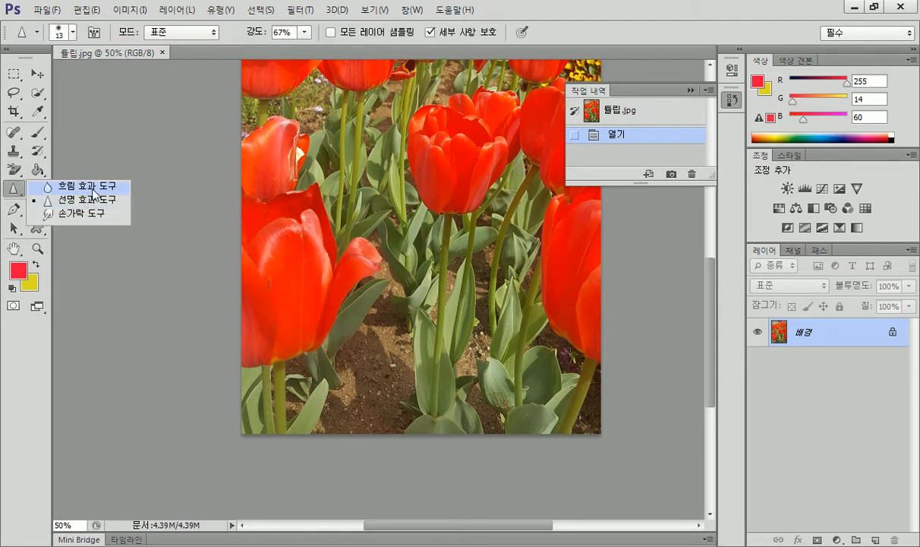
{"action": "left_click", "coordinate": [94, 192]}
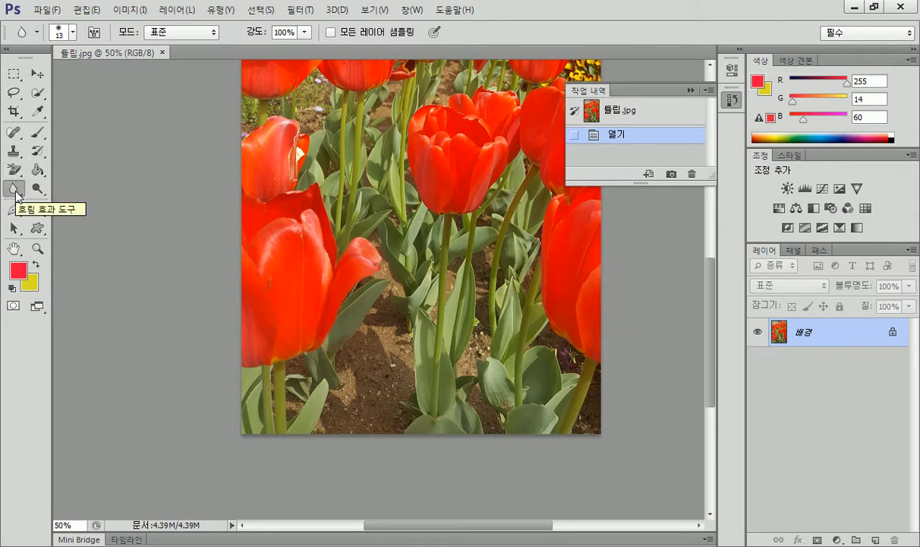
{"action": "right_click", "coordinate": [15, 192]}
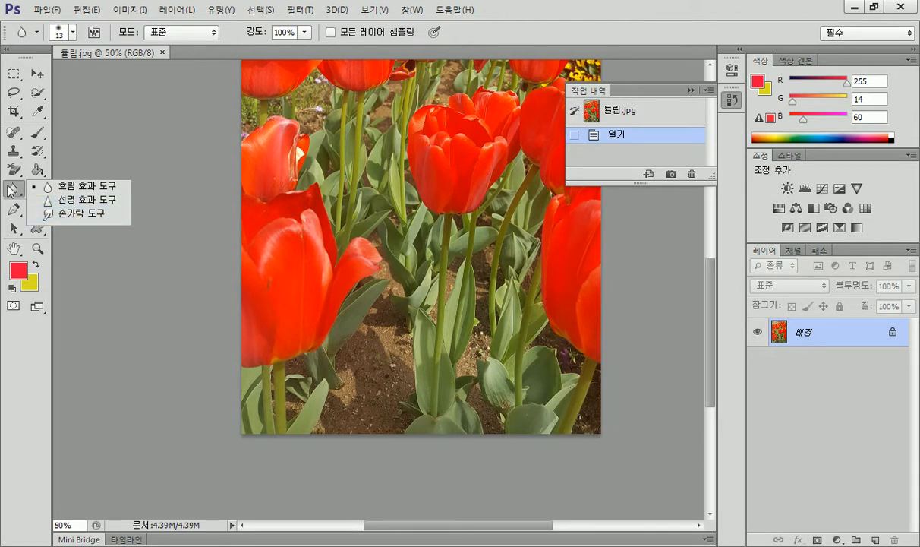
{"action": "left_click", "coordinate": [61, 185]}
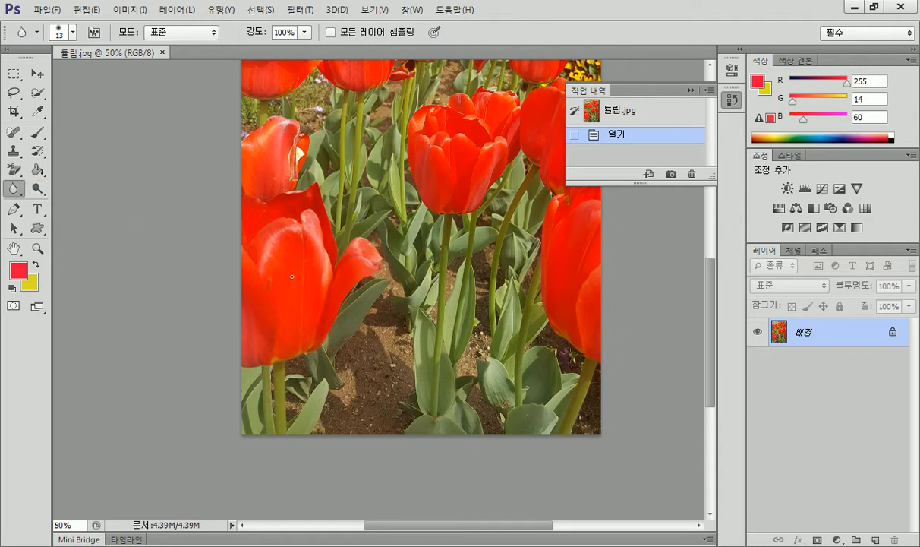
{"action": "left_click", "coordinate": [73, 33]}
{"action": "left_click_drag", "start_coordinate": [30, 76], "coordinate": [88, 77]}
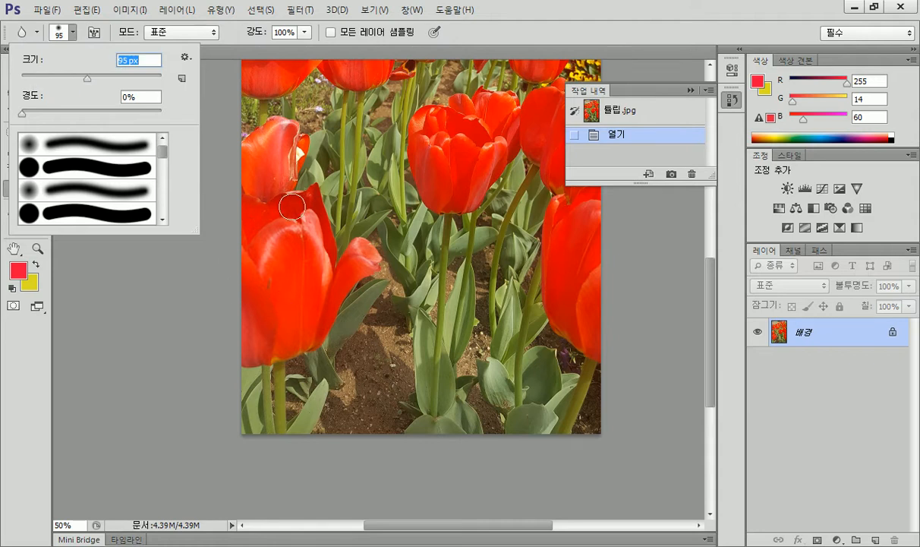
Blur the petals of the large foreground tulip with repeated brush strokes at 100% strength
{"action": "left_click", "coordinate": [278, 222]}
{"action": "left_click", "coordinate": [281, 288]}
{"action": "left_click_drag", "start_coordinate": [306, 307], "coordinate": [281, 245]}
{"action": "mouse_move", "coordinate": [281, 245]}
{"action": "left_mouse_down"}
{"action": "mouse_move", "coordinate": [294, 218]}
{"action": "mouse_move", "coordinate": [288, 300]}
{"action": "mouse_move", "coordinate": [285, 194]}
{"action": "mouse_move", "coordinate": [297, 209]}
{"action": "mouse_move", "coordinate": [300, 303]}
{"action": "mouse_move", "coordinate": [304, 218]}
{"action": "mouse_move", "coordinate": [307, 303]}
{"action": "mouse_move", "coordinate": [304, 238]}
{"action": "mouse_move", "coordinate": [305, 293]}
{"action": "mouse_move", "coordinate": [298, 231]}
{"action": "mouse_move", "coordinate": [301, 301]}
{"action": "mouse_move", "coordinate": [287, 233]}
{"action": "mouse_move", "coordinate": [302, 312]}
{"action": "mouse_move", "coordinate": [305, 221]}
{"action": "mouse_move", "coordinate": [304, 313]}
{"action": "mouse_move", "coordinate": [279, 277]}
{"action": "mouse_move", "coordinate": [270, 315]}
{"action": "mouse_move", "coordinate": [266, 273]}
{"action": "mouse_move", "coordinate": [267, 301]}
{"action": "mouse_move", "coordinate": [269, 287]}
{"action": "mouse_move", "coordinate": [299, 347]}
{"action": "mouse_move", "coordinate": [295, 204]}
{"action": "mouse_move", "coordinate": [280, 175]}
{"action": "mouse_move", "coordinate": [282, 205]}
{"action": "left_mouse_up"}
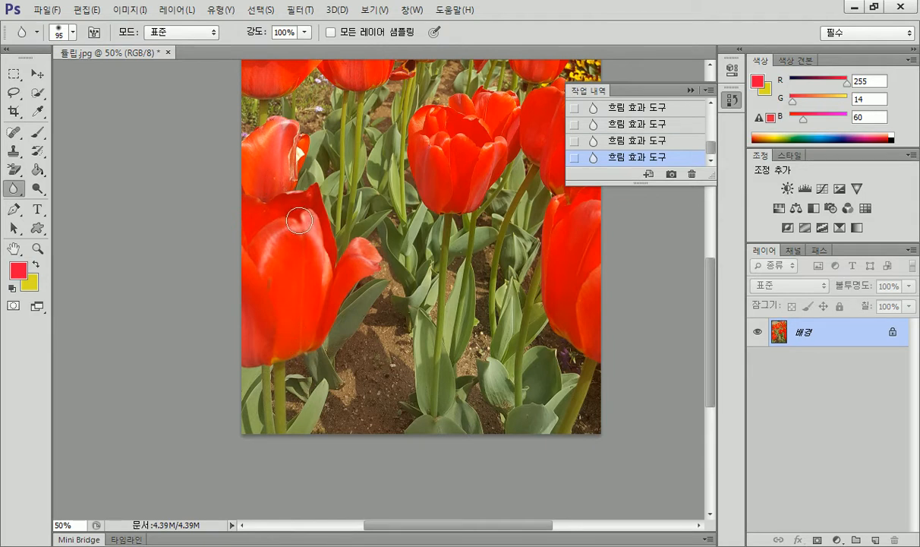
Enlarge the History panel and compare the original 튤립.jpg snapshot with the last blur state
{"action": "left_click_drag", "start_coordinate": [703, 183], "coordinate": [702, 433]}
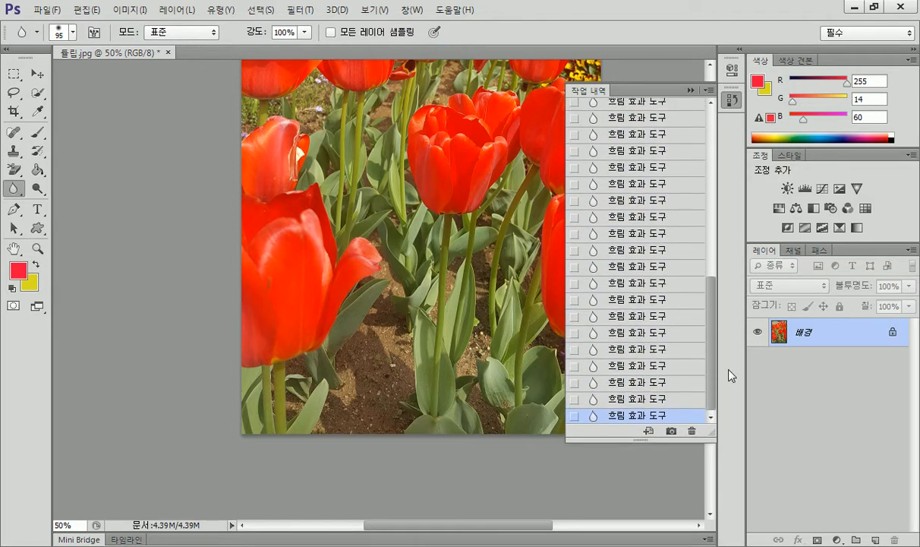
{"action": "scroll", "coordinate": [663, 152], "scroll_direction": "up", "scroll_amount": 4}
{"action": "left_click", "coordinate": [614, 113]}
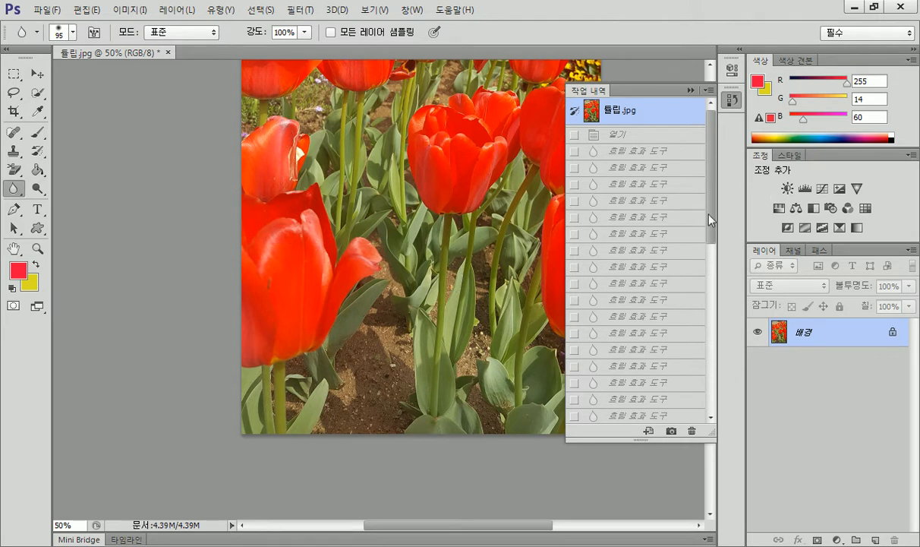
{"action": "scroll", "coordinate": [706, 262], "scroll_direction": "down", "scroll_amount": 5}
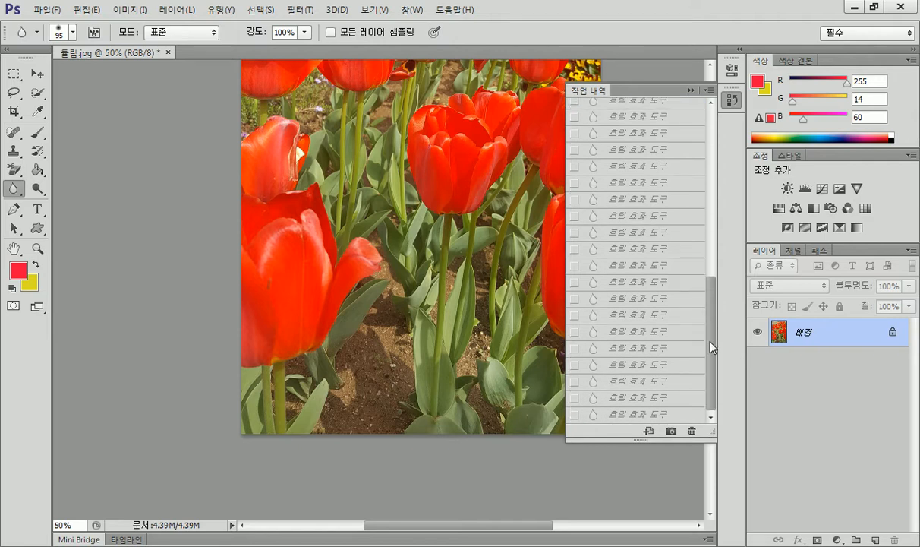
{"action": "left_click", "coordinate": [641, 416]}
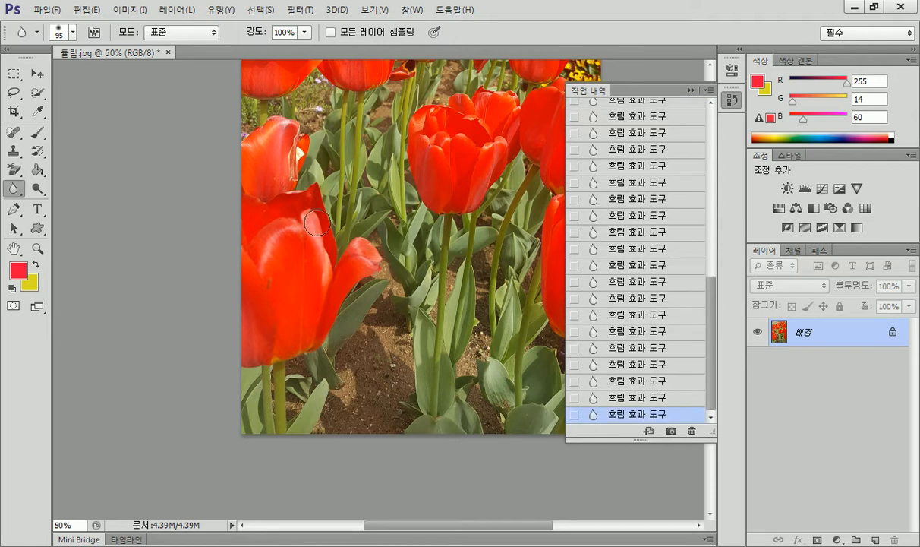
{"action": "left_click_drag", "start_coordinate": [707, 276], "coordinate": [725, 107]}
{"action": "left_click", "coordinate": [611, 115]}
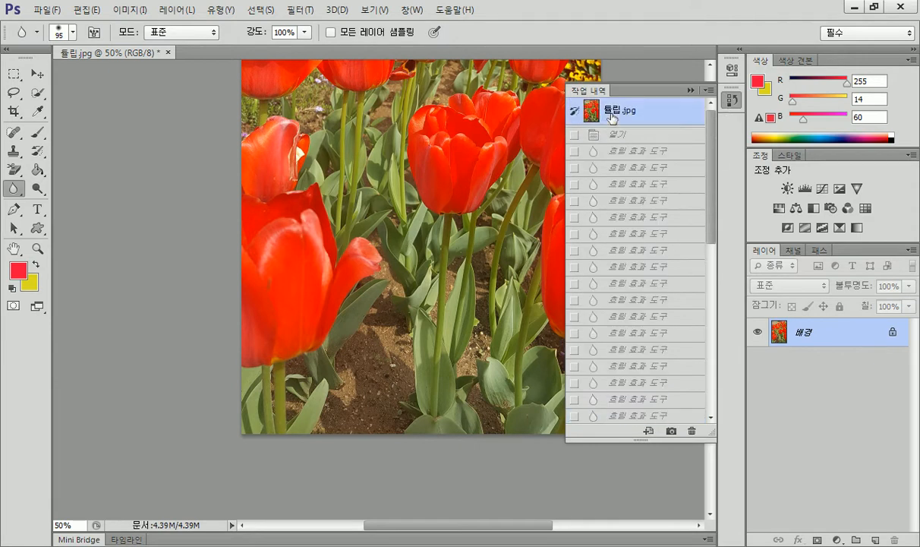
Examine the foreground tulip's petals at about 107% magnification in the original snapshot and the last blur state
{"action": "scroll", "coordinate": [296, 274], "scroll_direction": "up", "scroll_amount": 1}
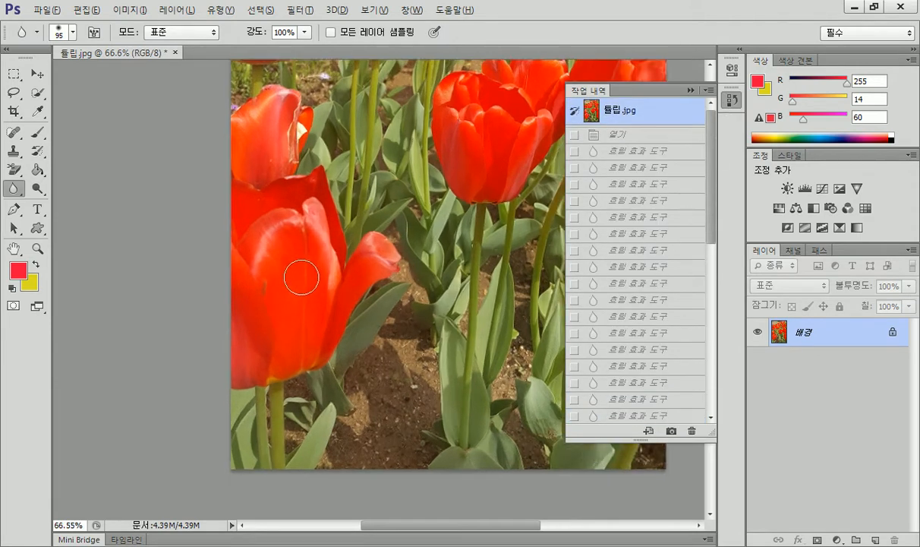
{"action": "scroll", "coordinate": [301, 277], "scroll_direction": "up", "scroll_amount": 4}
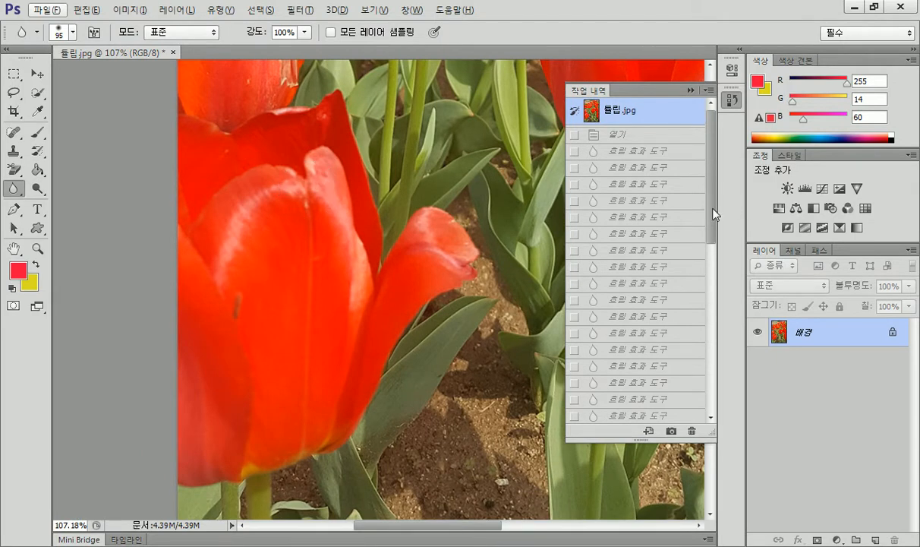
{"action": "scroll", "coordinate": [677, 356], "scroll_direction": "down", "scroll_amount": 5}
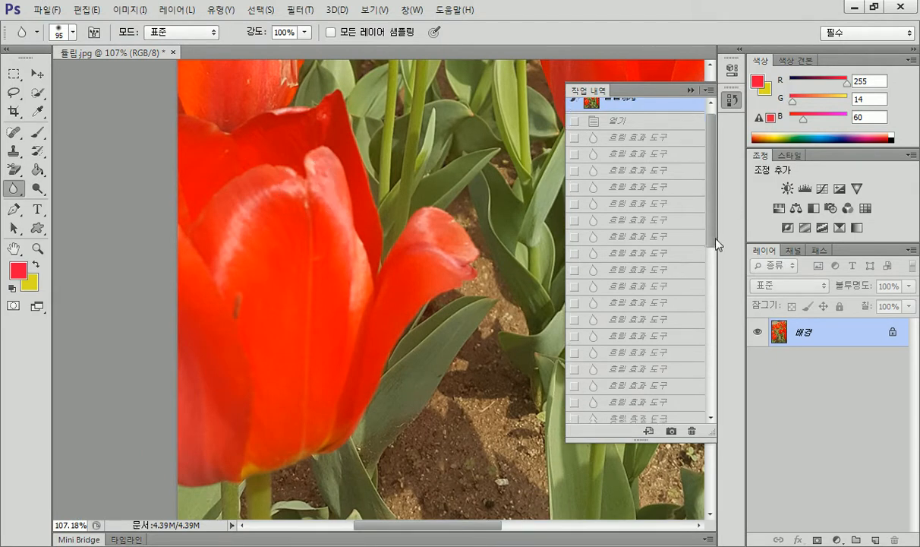
{"action": "left_click", "coordinate": [638, 420]}
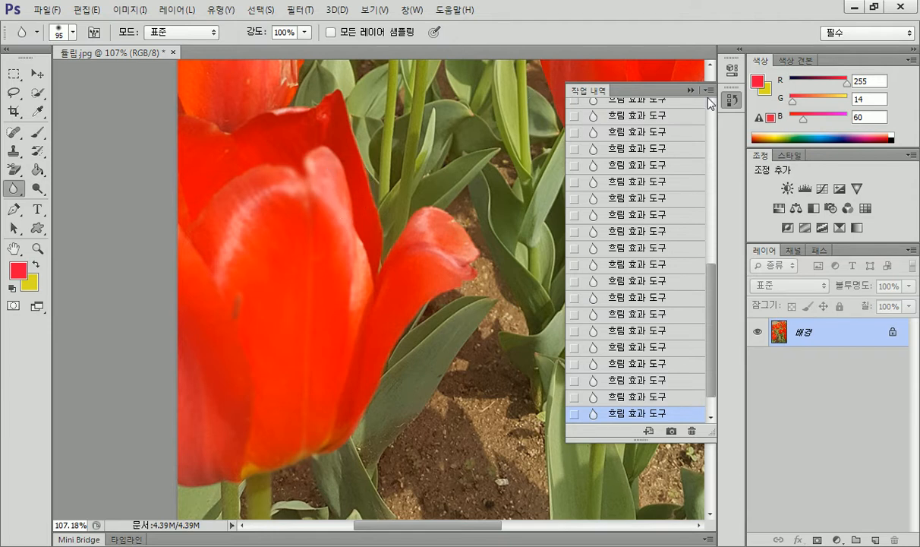
{"action": "left_click_drag", "start_coordinate": [710, 317], "coordinate": [693, 93]}
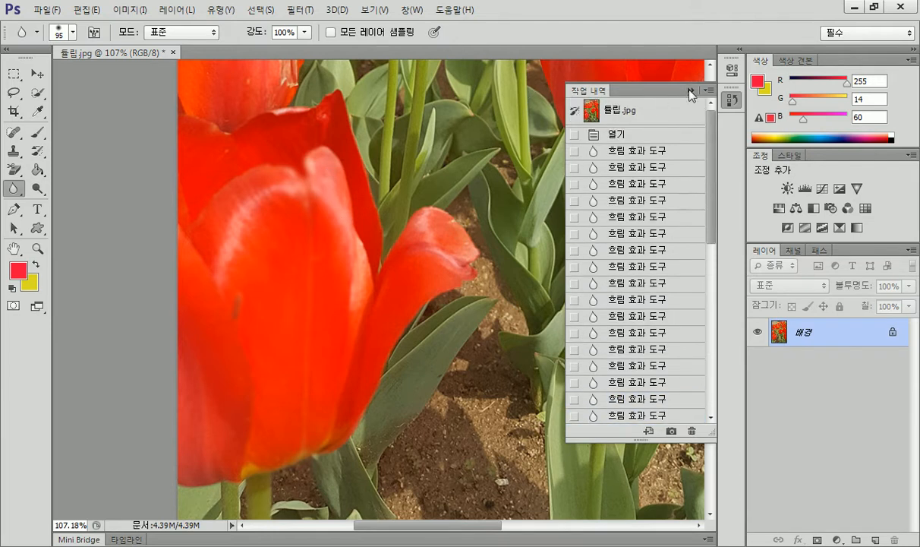
Restore the original 튤립.jpg snapshot and brush one short blur stroke beside the foreground tulip's curled petal tip
{"action": "left_click", "coordinate": [615, 110]}
{"action": "left_click_drag", "start_coordinate": [487, 195], "coordinate": [468, 216]}
{"action": "scroll", "coordinate": [469, 216], "scroll_direction": "down", "scroll_amount": 3, "text": "alt"}
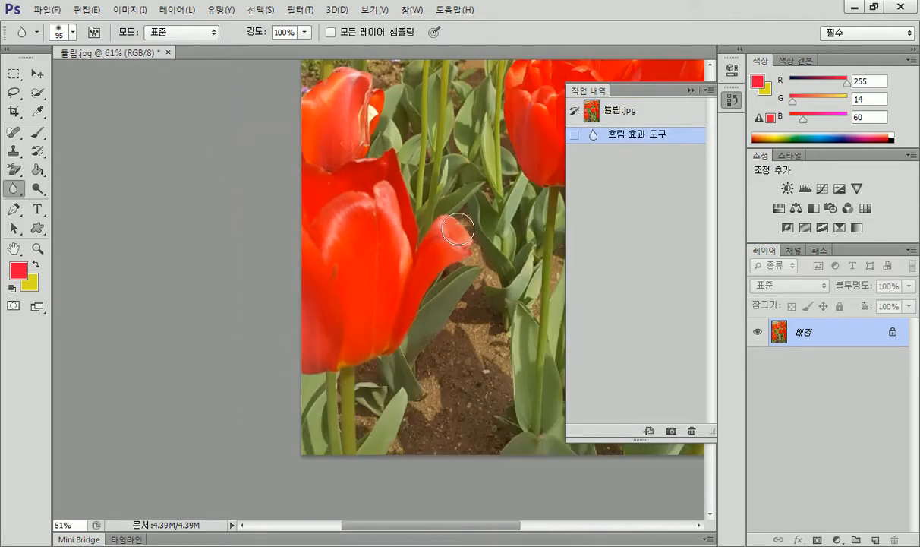
{"action": "left_click_drag", "start_coordinate": [411, 524], "coordinate": [490, 513]}
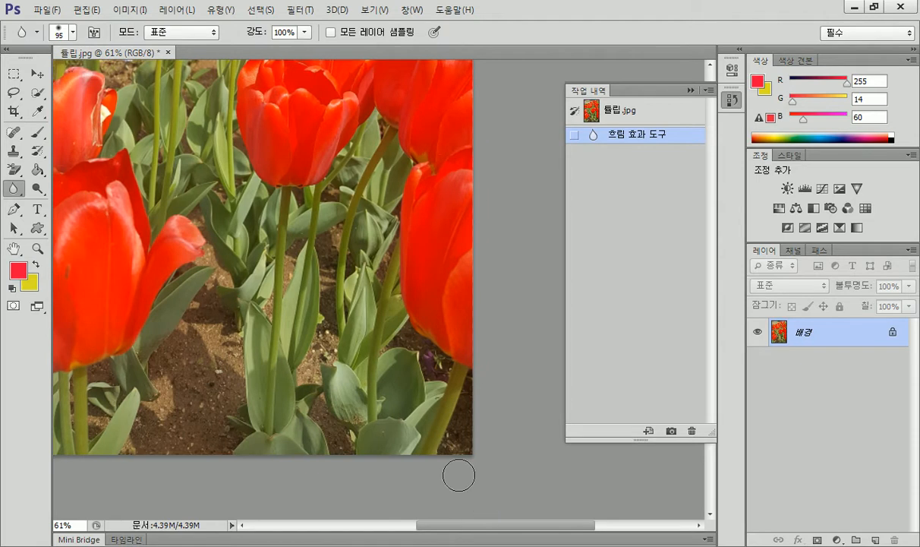
{"action": "scroll", "coordinate": [411, 365], "scroll_direction": "up", "scroll_amount": 2}
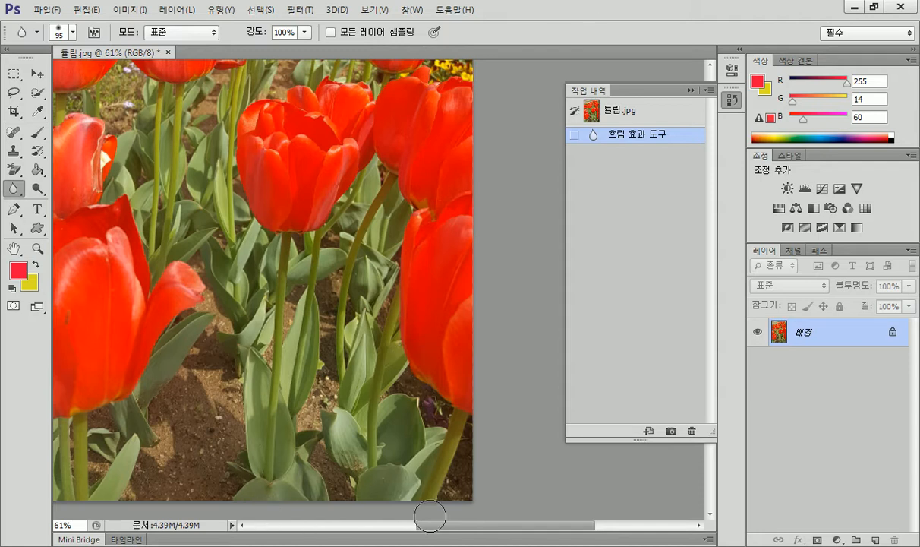
{"action": "left_click_drag", "start_coordinate": [455, 525], "coordinate": [434, 525]}
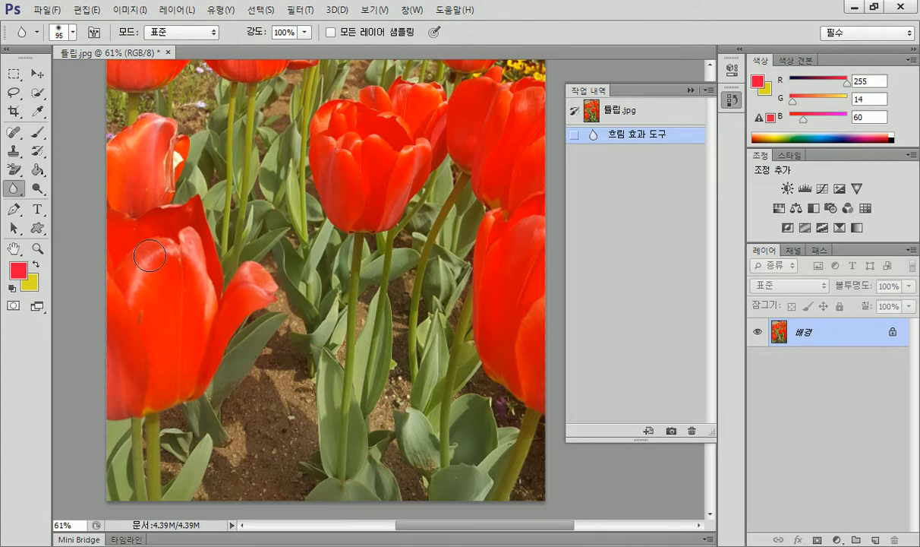
Switch to the file explorer and browse the subfolders of 사진의 기본 through to the 인물촬영 portrait folder
{"action": "key", "text": "alt+Tab"}
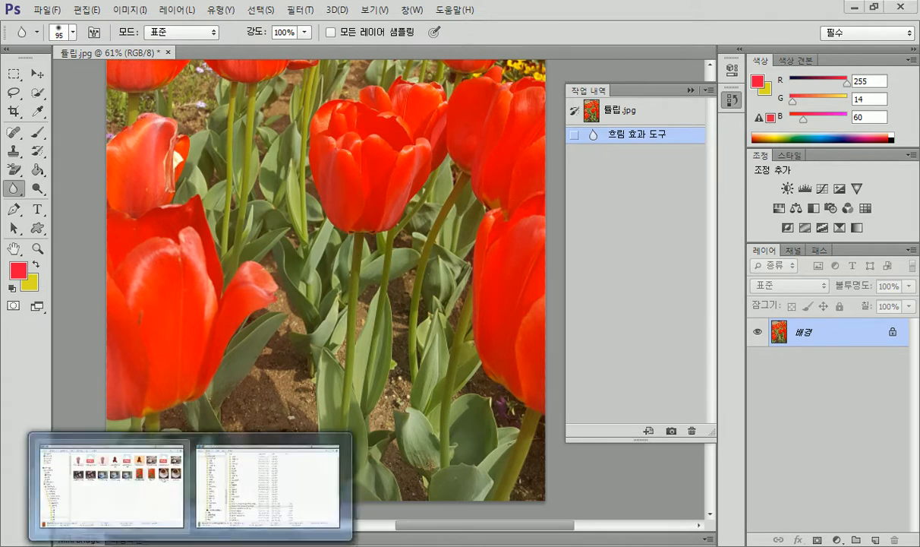
{"action": "key", "text": "alt+Tab"}
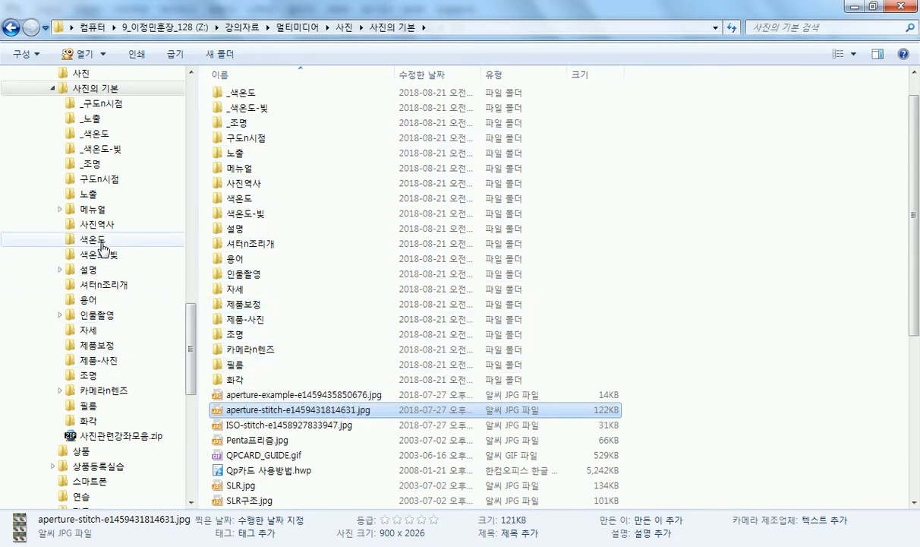
{"action": "left_click", "coordinate": [95, 107]}
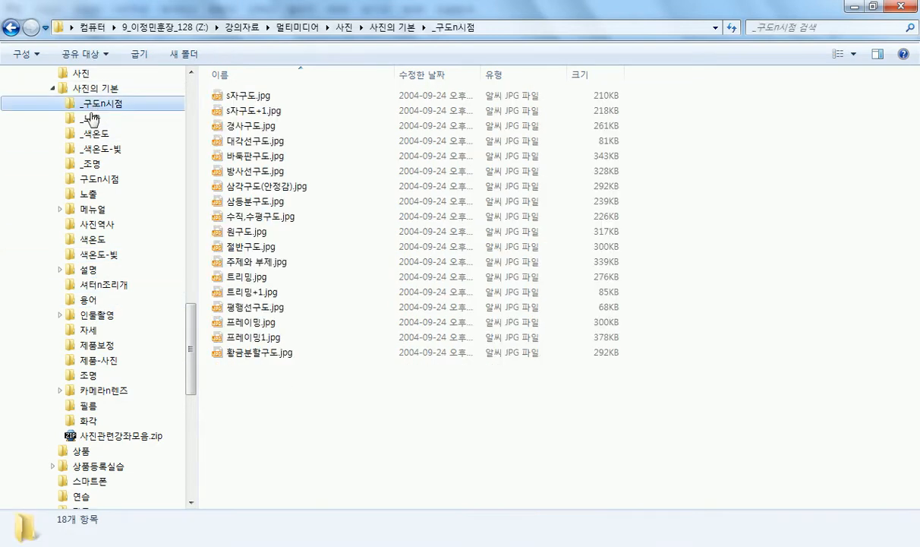
{"action": "left_click", "coordinate": [93, 119]}
{"action": "left_click", "coordinate": [93, 134]}
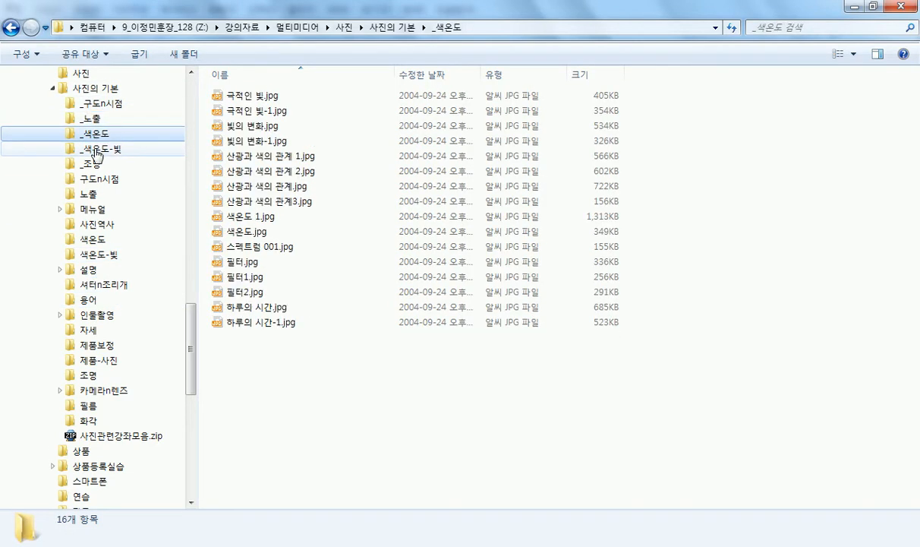
{"action": "left_click", "coordinate": [96, 151]}
{"action": "left_click", "coordinate": [93, 163]}
{"action": "left_click", "coordinate": [96, 88]}
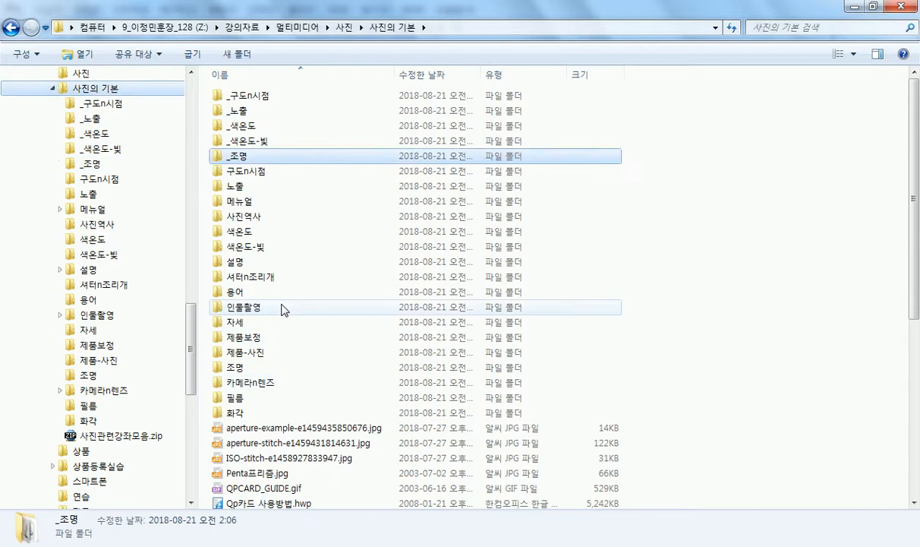
{"action": "left_click", "coordinate": [282, 309]}
{"action": "scroll", "coordinate": [282, 309], "scroll_direction": "down", "scroll_amount": 5}
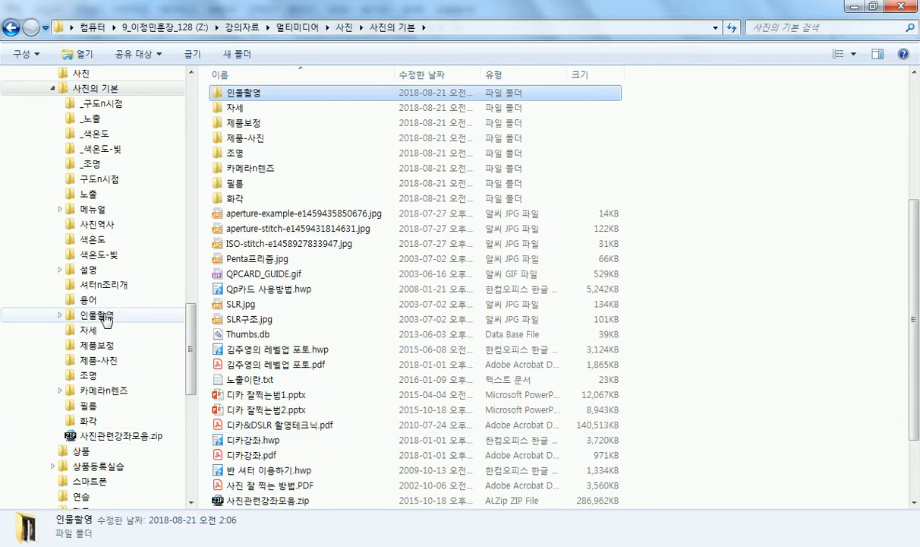
{"action": "left_click", "coordinate": [108, 314]}
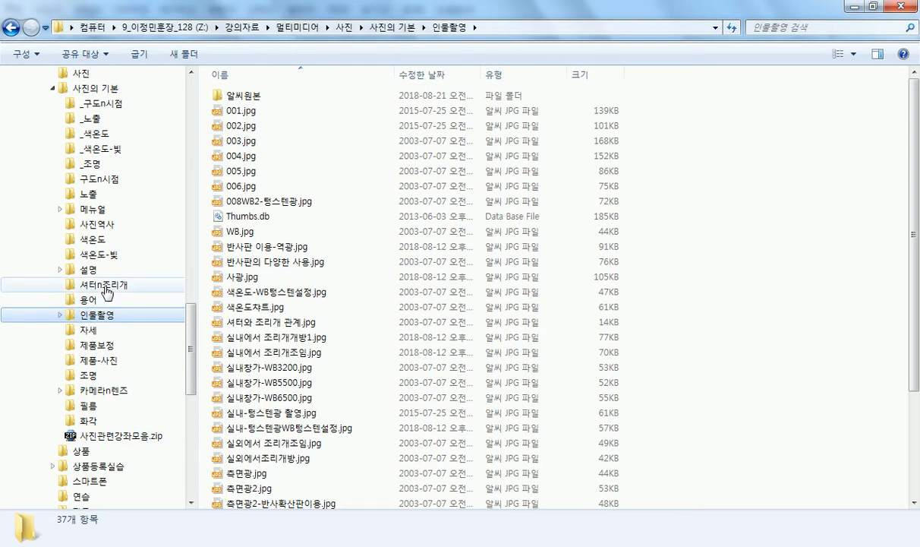
Show the 인물촬영 folder as extra large icons and open 003.jpg in the image viewer beside 004.jpg
{"action": "left_click", "coordinate": [853, 54]}
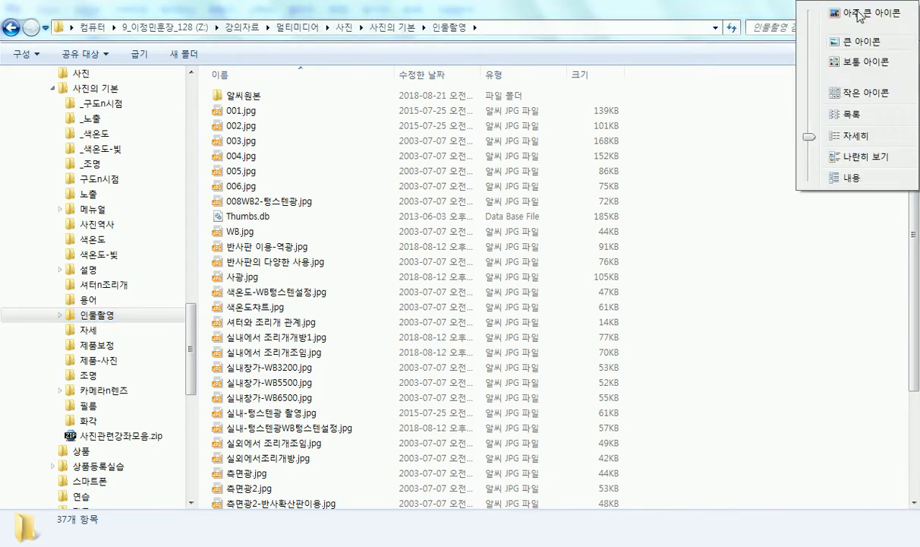
{"action": "left_click", "coordinate": [860, 17]}
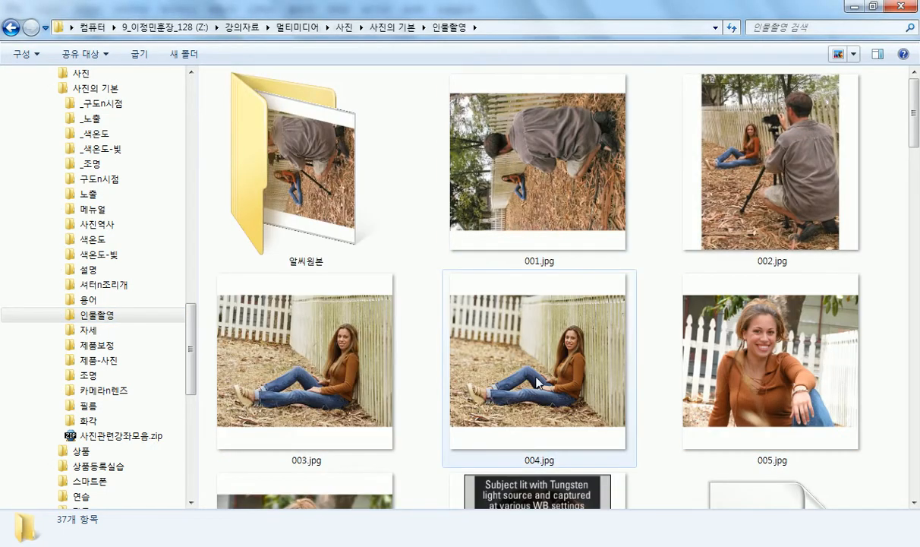
{"action": "left_click", "coordinate": [296, 380]}
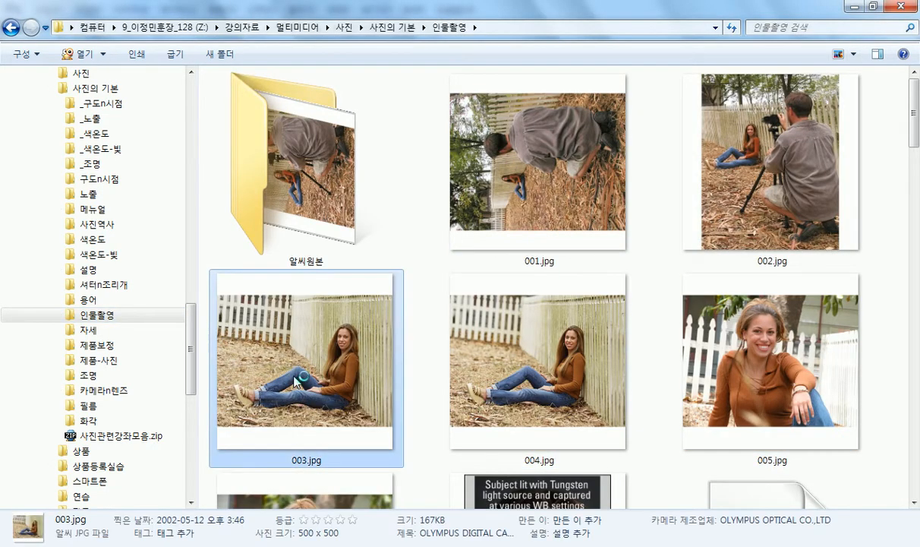
{"action": "right_click", "coordinate": [610, 543]}
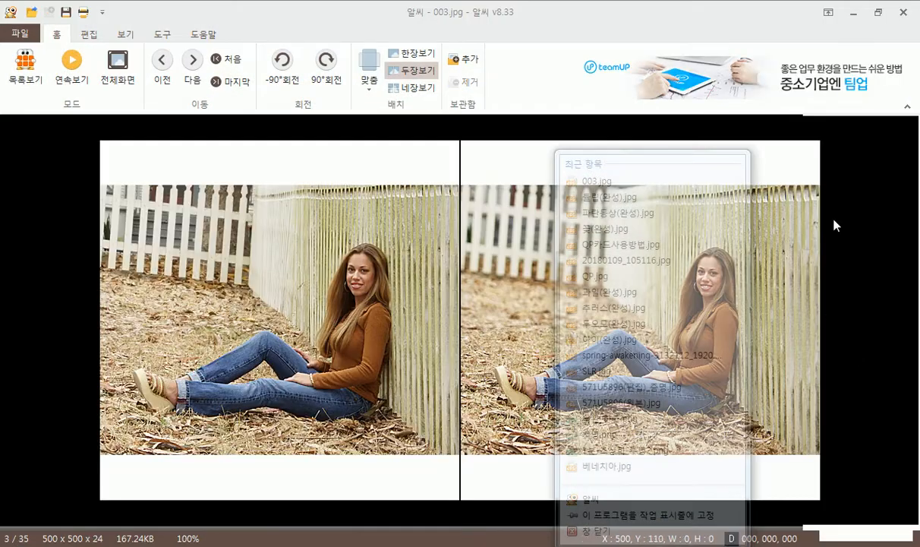
{"action": "left_click", "coordinate": [875, 180]}
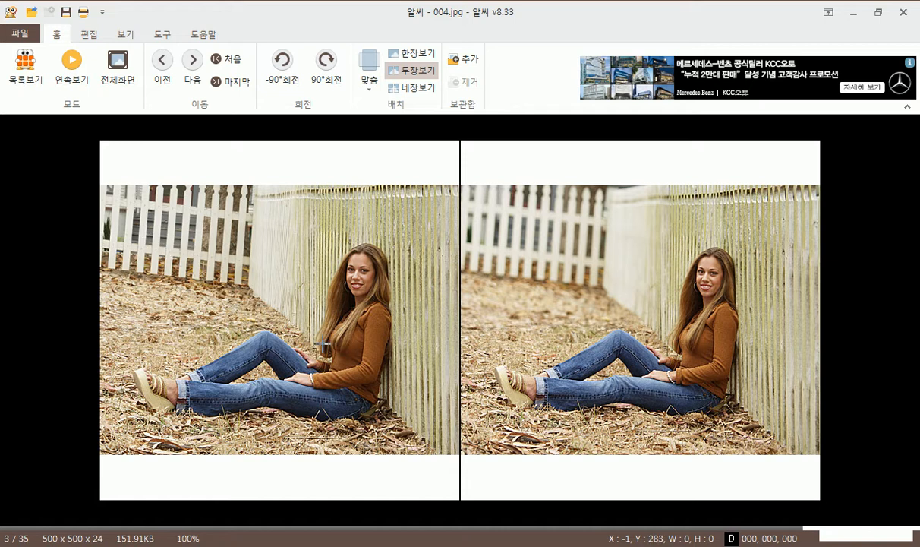
Compare the fence backgrounds of the paired portraits 003.jpg to 006.jpg, close the viewer and return to the tulip photo in Photoshop
{"action": "left_click", "coordinate": [197, 68]}
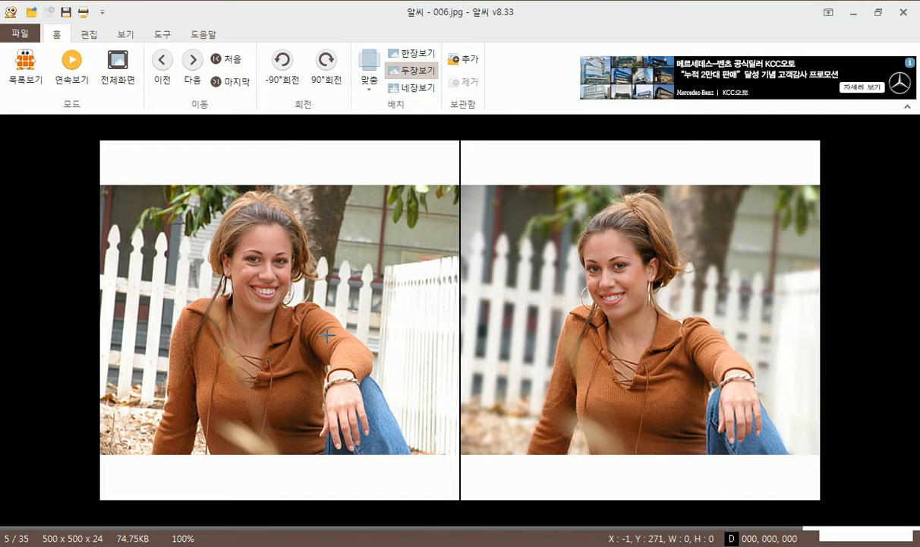
{"action": "left_click", "coordinate": [162, 65]}
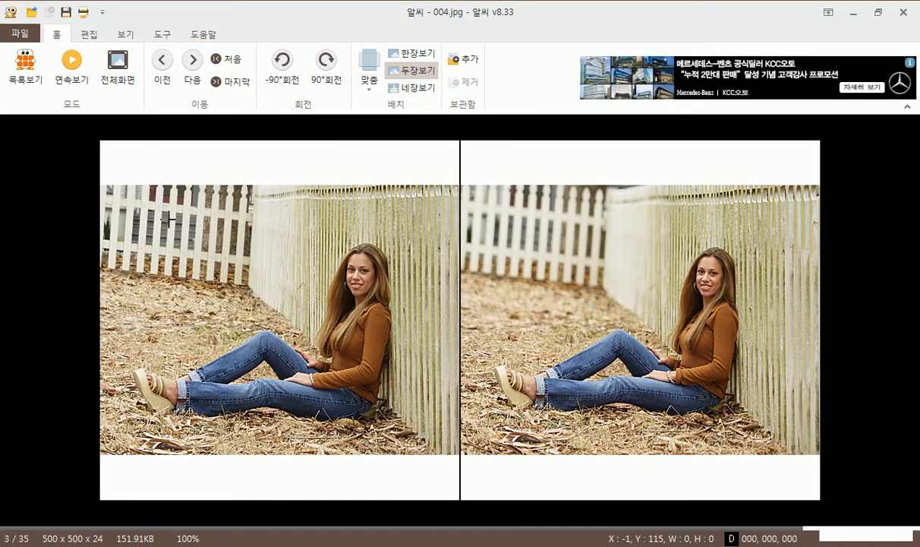
{"action": "left_click_drag", "start_coordinate": [139, 195], "coordinate": [257, 287]}
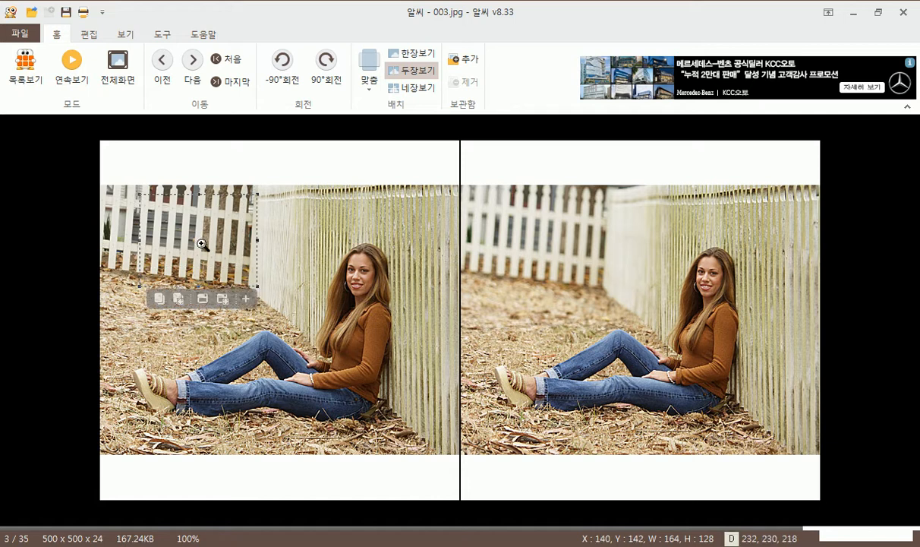
{"action": "left_click_drag", "start_coordinate": [520, 205], "coordinate": [647, 275]}
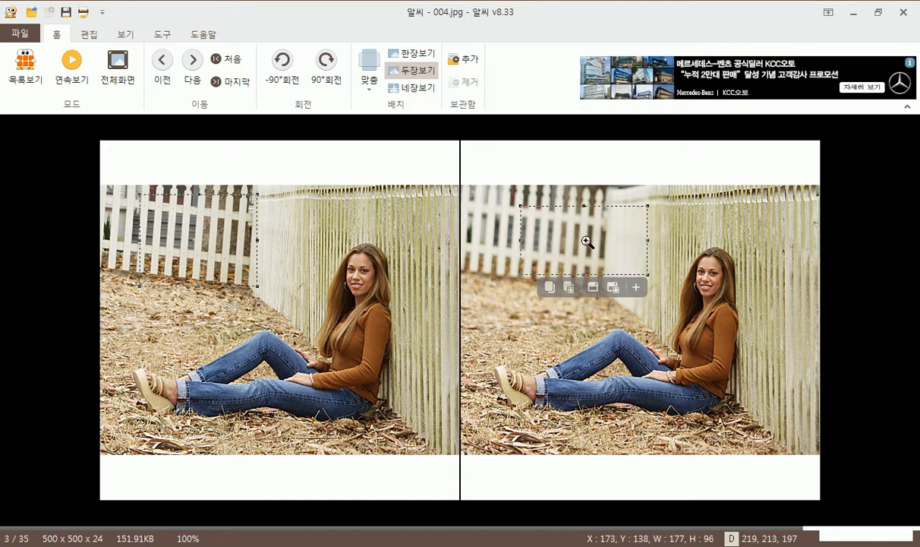
{"action": "left_click", "coordinate": [557, 228]}
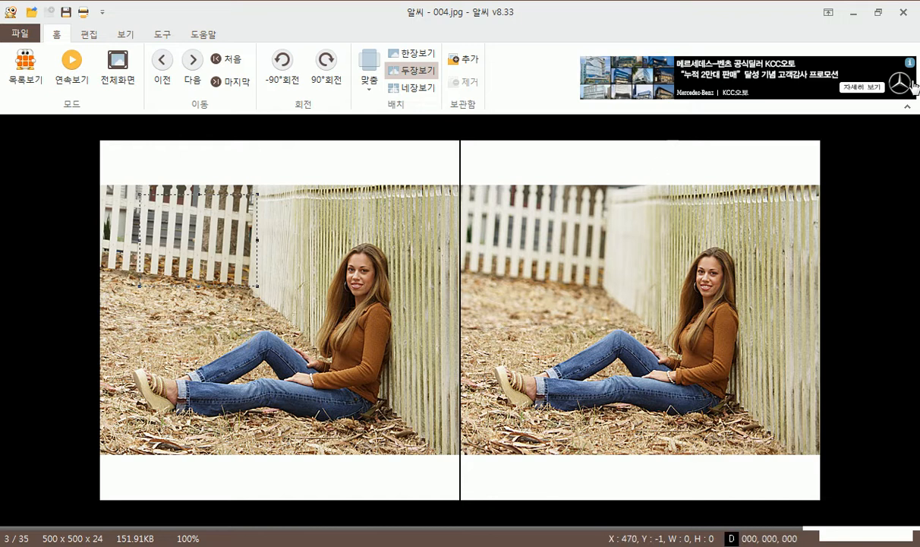
{"action": "left_click", "coordinate": [911, 12]}
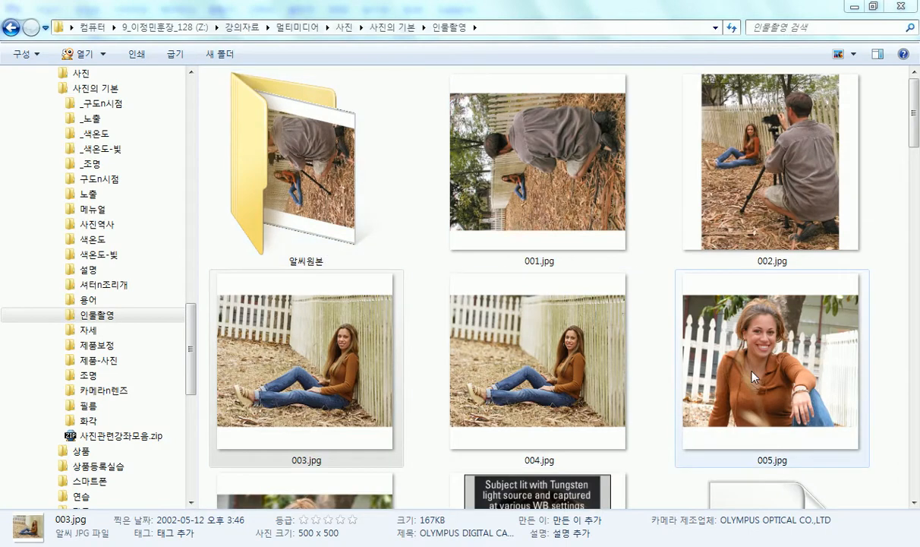
{"action": "left_click", "coordinate": [682, 388]}
{"action": "scroll", "coordinate": [668, 364], "scroll_direction": "down", "scroll_amount": 6}
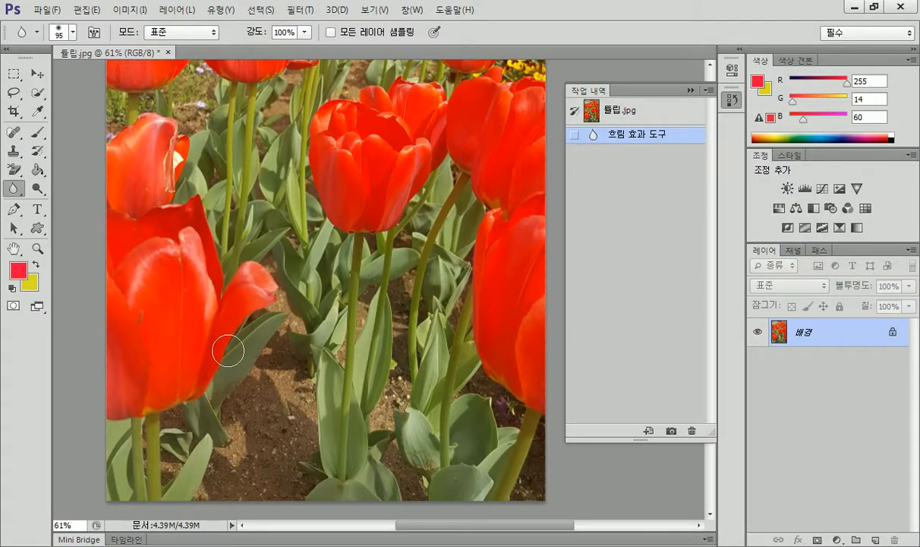
Blur the foreground tulip's upper petals and the tulip behind it with repeated strokes of the soft 95 px brush
{"action": "mouse_move", "coordinate": [136, 271]}
{"action": "left_mouse_down"}
{"action": "mouse_move", "coordinate": [144, 224]}
{"action": "mouse_move", "coordinate": [165, 241]}
{"action": "mouse_move", "coordinate": [167, 224]}
{"action": "left_mouse_up"}
{"action": "left_click_drag", "start_coordinate": [179, 308], "coordinate": [170, 223]}
{"action": "left_click_drag", "start_coordinate": [171, 265], "coordinate": [162, 224]}
{"action": "left_click_drag", "start_coordinate": [171, 291], "coordinate": [156, 227]}
{"action": "left_click_drag", "start_coordinate": [156, 227], "coordinate": [148, 138]}
{"action": "left_click_drag", "start_coordinate": [152, 261], "coordinate": [162, 161]}
{"action": "left_click_drag", "start_coordinate": [158, 288], "coordinate": [168, 164]}
{"action": "left_click_drag", "start_coordinate": [175, 316], "coordinate": [174, 121]}
{"action": "left_click_drag", "start_coordinate": [150, 353], "coordinate": [155, 151]}
Choose a hard round brush tip and blur the rear tulip at the photo's left edge and the foreground petals below it
{"action": "left_click", "coordinate": [71, 35]}
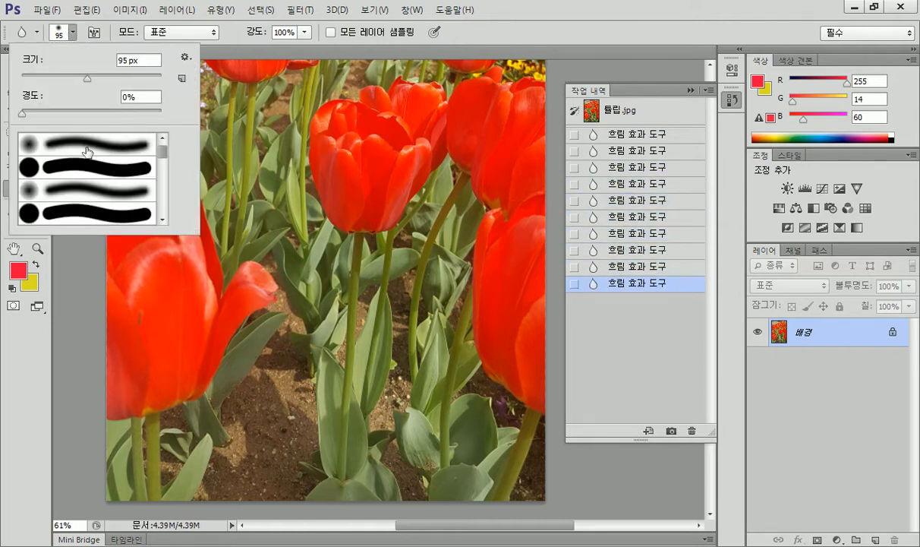
{"action": "left_click", "coordinate": [73, 167]}
{"action": "left_click_drag", "start_coordinate": [182, 304], "coordinate": [163, 214]}
{"action": "left_click_drag", "start_coordinate": [156, 336], "coordinate": [156, 183]}
{"action": "left_click_drag", "start_coordinate": [163, 250], "coordinate": [152, 152]}
{"action": "left_click_drag", "start_coordinate": [137, 273], "coordinate": [165, 171]}
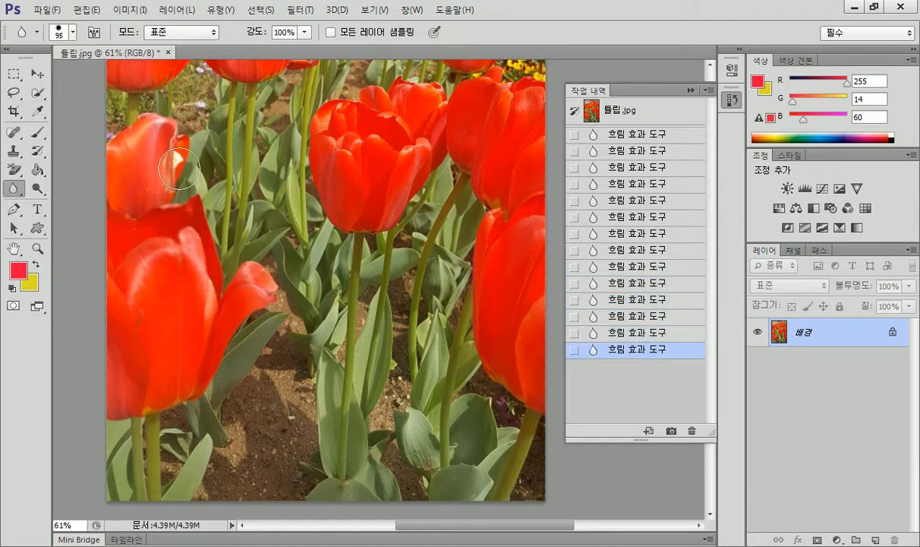
{"action": "left_click_drag", "start_coordinate": [171, 251], "coordinate": [177, 127]}
{"action": "mouse_move", "coordinate": [167, 228]}
{"action": "left_mouse_down"}
{"action": "mouse_move", "coordinate": [150, 127]}
{"action": "mouse_move", "coordinate": [140, 159]}
{"action": "left_mouse_up"}
{"action": "left_click_drag", "start_coordinate": [130, 206], "coordinate": [131, 184]}
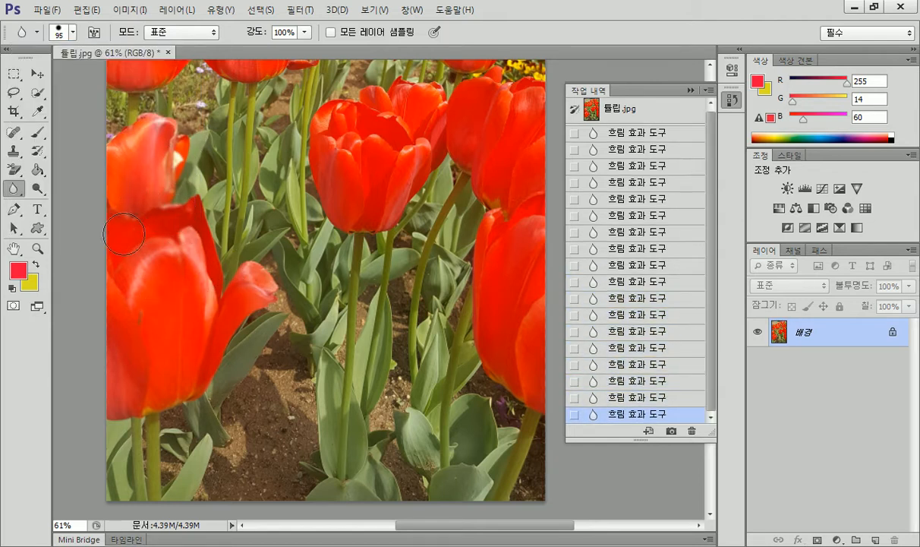
{"action": "left_click_drag", "start_coordinate": [111, 222], "coordinate": [148, 163]}
Blur the foreground tulip's curled side petal, its outer edge and its upper petals with the hard round brush
{"action": "mouse_move", "coordinate": [162, 268]}
{"action": "left_mouse_down"}
{"action": "mouse_move", "coordinate": [174, 236]}
{"action": "mouse_move", "coordinate": [203, 214]}
{"action": "mouse_move", "coordinate": [208, 315]}
{"action": "mouse_move", "coordinate": [234, 282]}
{"action": "left_mouse_up"}
{"action": "left_click_drag", "start_coordinate": [238, 278], "coordinate": [256, 284]}
{"action": "left_click_drag", "start_coordinate": [259, 293], "coordinate": [251, 295]}
{"action": "mouse_move", "coordinate": [254, 285]}
{"action": "left_mouse_down"}
{"action": "mouse_move", "coordinate": [244, 308]}
{"action": "mouse_move", "coordinate": [259, 258]}
{"action": "left_mouse_up"}
{"action": "mouse_move", "coordinate": [259, 258]}
{"action": "left_mouse_down"}
{"action": "mouse_move", "coordinate": [227, 259]}
{"action": "mouse_move", "coordinate": [224, 215]}
{"action": "mouse_move", "coordinate": [220, 276]}
{"action": "left_mouse_up"}
{"action": "mouse_move", "coordinate": [220, 276]}
{"action": "left_mouse_down"}
{"action": "mouse_move", "coordinate": [200, 221]}
{"action": "mouse_move", "coordinate": [168, 385]}
{"action": "left_mouse_up"}
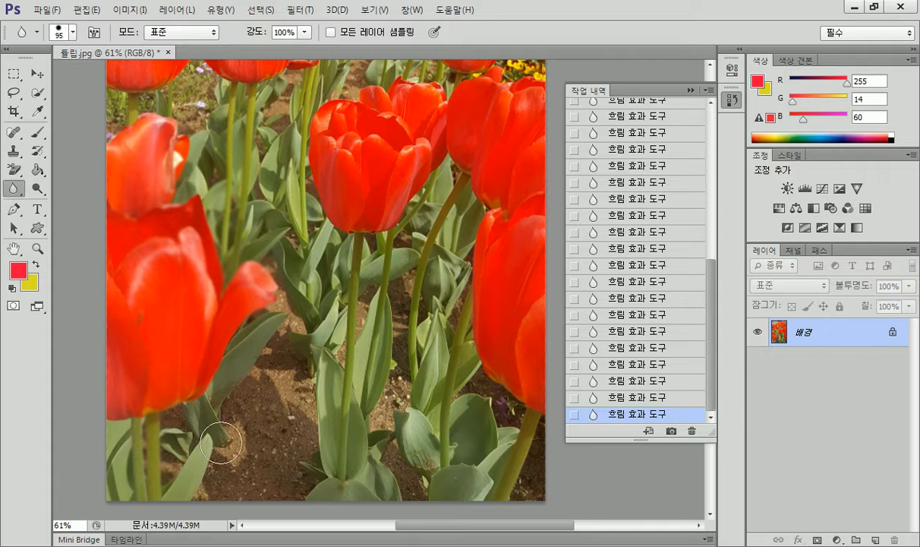
{"action": "left_click_drag", "start_coordinate": [150, 236], "coordinate": [183, 229]}
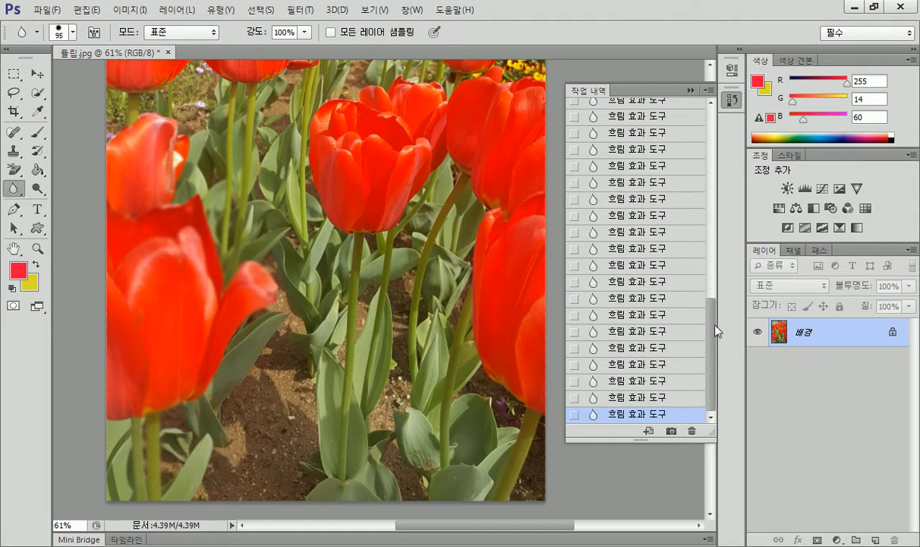
Compare the original 튤립.jpg snapshot with the last blur state in the history
{"action": "left_click_drag", "start_coordinate": [716, 329], "coordinate": [686, 123]}
{"action": "left_click", "coordinate": [636, 109]}
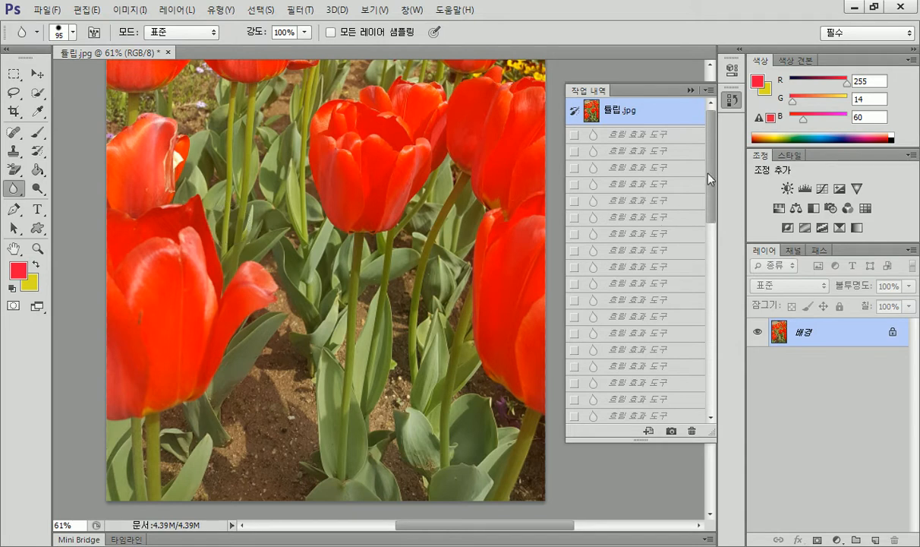
{"action": "left_click_drag", "start_coordinate": [708, 177], "coordinate": [695, 353]}
{"action": "left_click", "coordinate": [646, 413]}
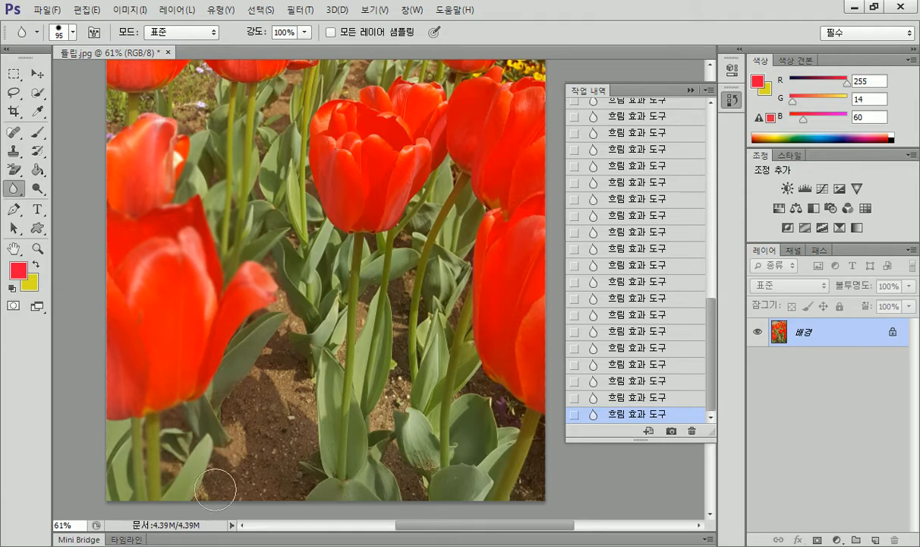
Switch to the image viewer with 튤립(완성).jpg and 튤립.jpg side by side and enlarge the foreground tulip in both
{"action": "left_click", "coordinate": [855, 7]}
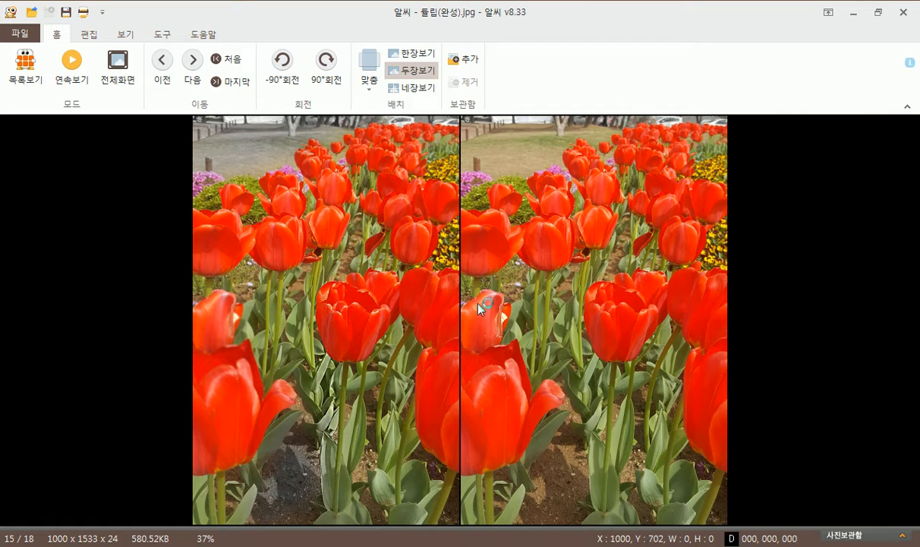
{"action": "left_click_drag", "start_coordinate": [470, 295], "coordinate": [561, 466]}
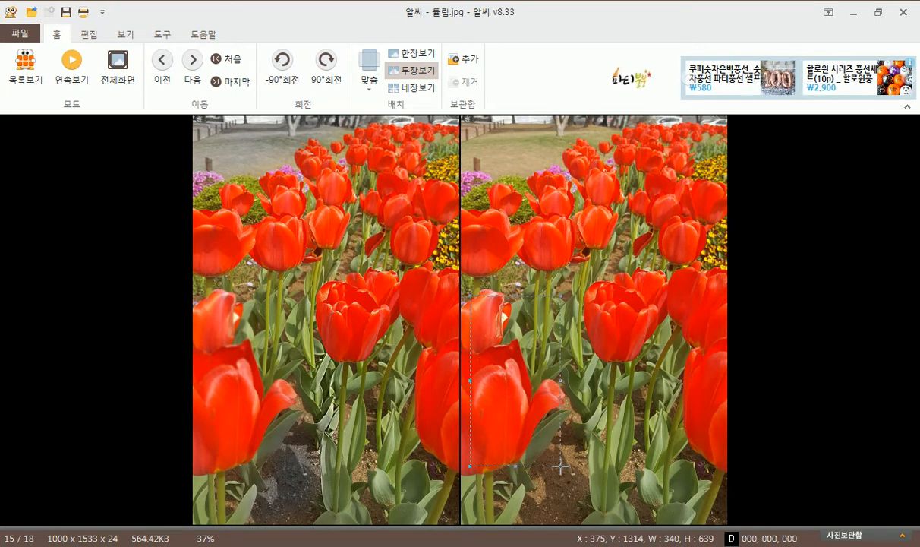
{"action": "left_click", "coordinate": [503, 388]}
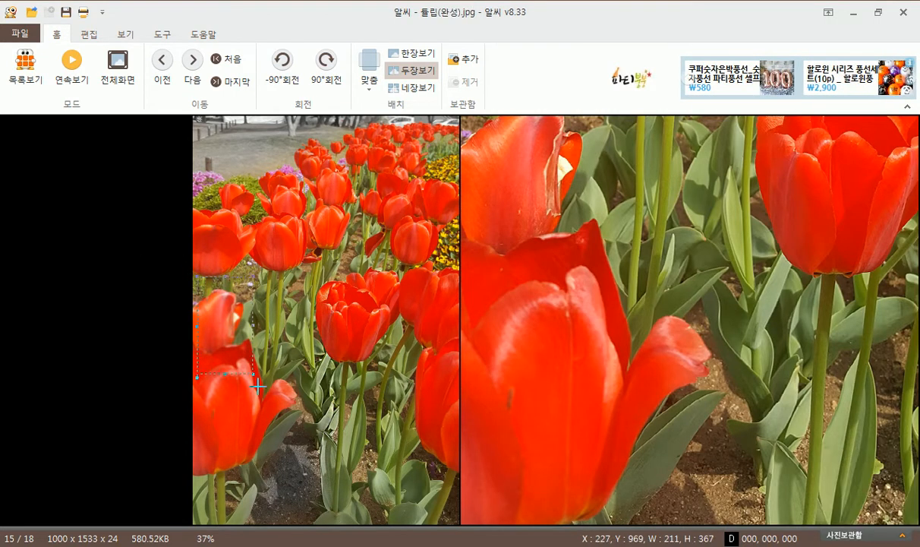
{"action": "left_click", "coordinate": [271, 427]}
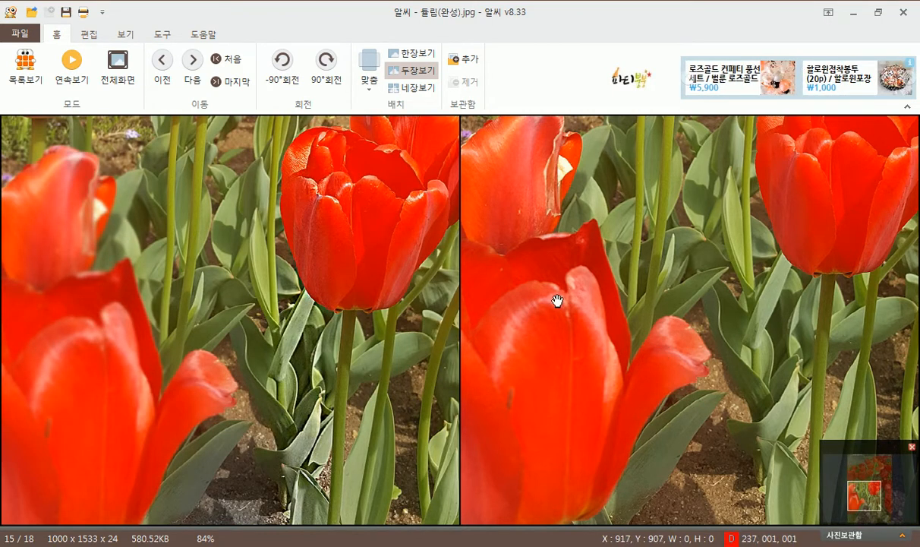
Examine the foreground tulip's petals at 200% in 튤립(완성).jpg and up to 300% in 튤립.jpg, and return to Photoshop
{"action": "left_click", "coordinate": [579, 322]}
{"action": "scroll", "coordinate": [580, 327], "scroll_direction": "up", "scroll_amount": 1}
{"action": "scroll", "coordinate": [581, 327], "scroll_direction": "up", "scroll_amount": 2}
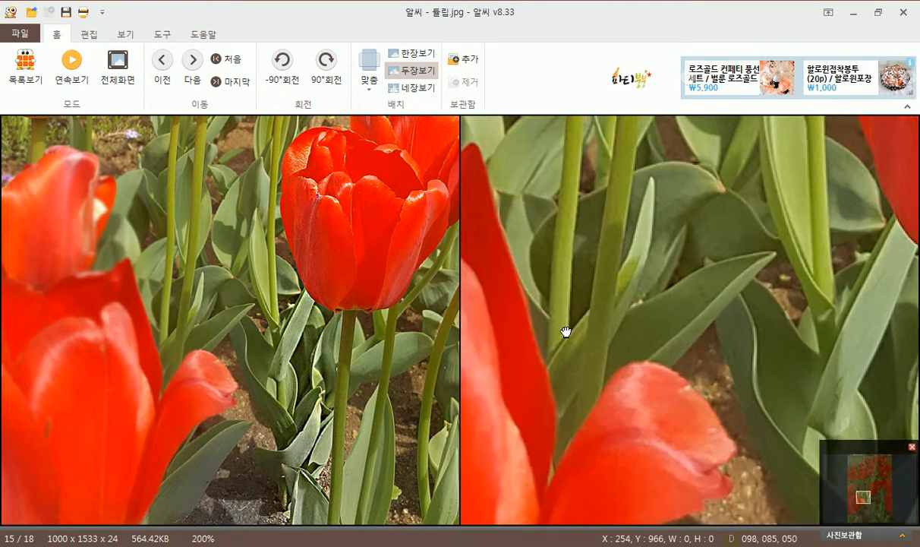
{"action": "left_click", "coordinate": [207, 299]}
{"action": "scroll", "coordinate": [207, 300], "scroll_direction": "up", "scroll_amount": 3}
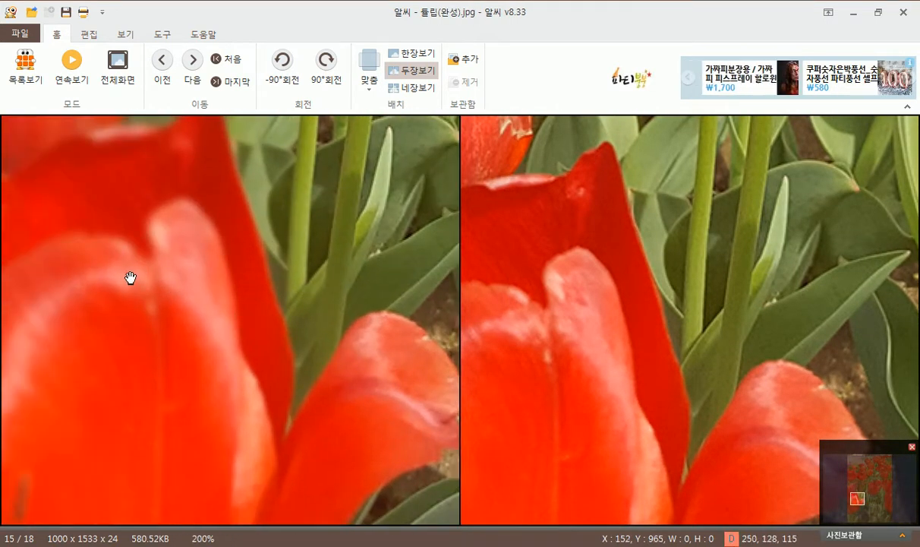
{"action": "left_click", "coordinate": [579, 346]}
{"action": "scroll", "coordinate": [579, 345], "scroll_direction": "up", "scroll_amount": 2}
{"action": "left_click_drag", "start_coordinate": [534, 343], "coordinate": [737, 308]}
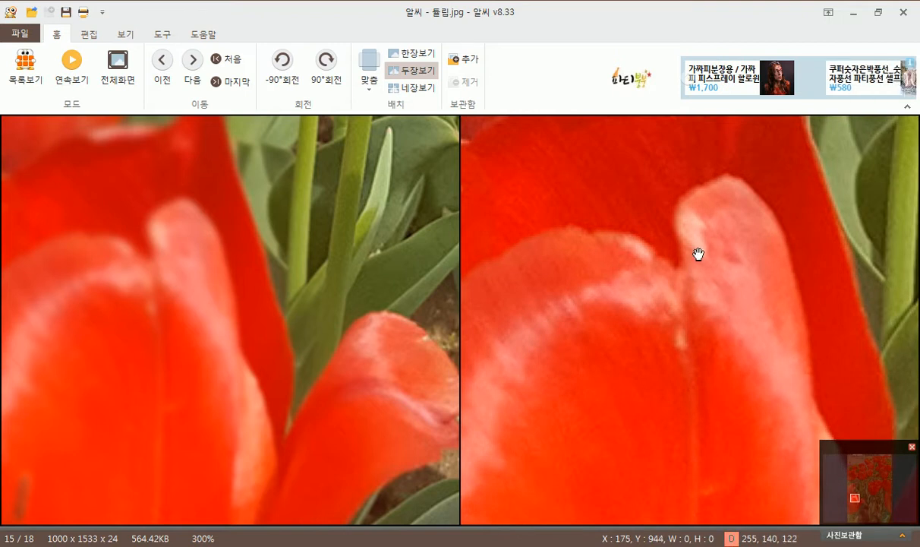
{"action": "left_click", "coordinate": [175, 273]}
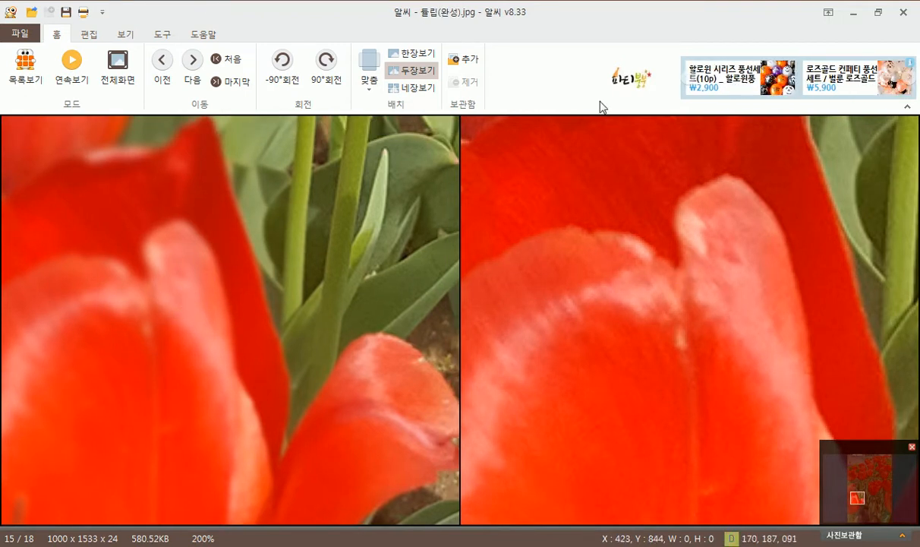
{"action": "left_click", "coordinate": [903, 14]}
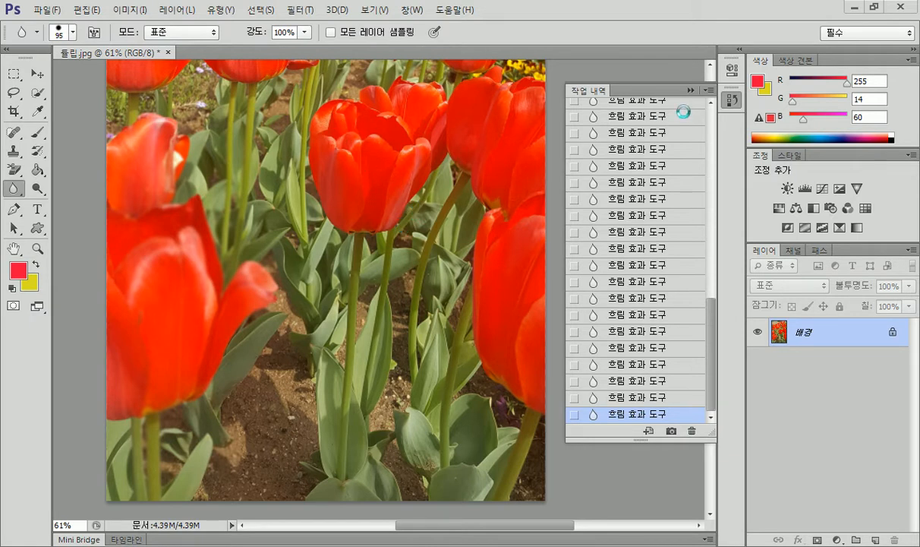
Sharpen the petals of the central tulip using the Sharpen tool with a 97 px brush
{"action": "left_click", "coordinate": [592, 95]}
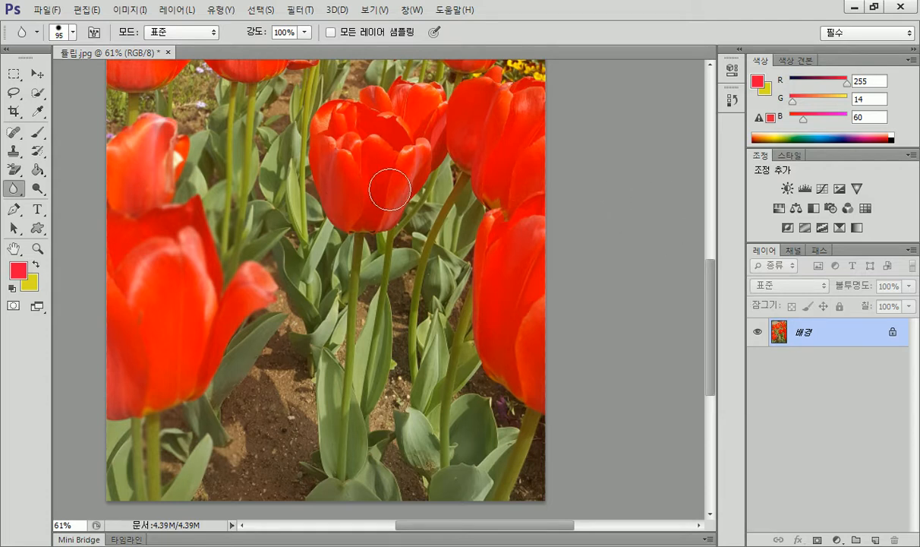
{"action": "scroll", "coordinate": [376, 205], "scroll_direction": "up", "scroll_amount": 3}
{"action": "scroll", "coordinate": [369, 259], "scroll_direction": "up", "scroll_amount": 1}
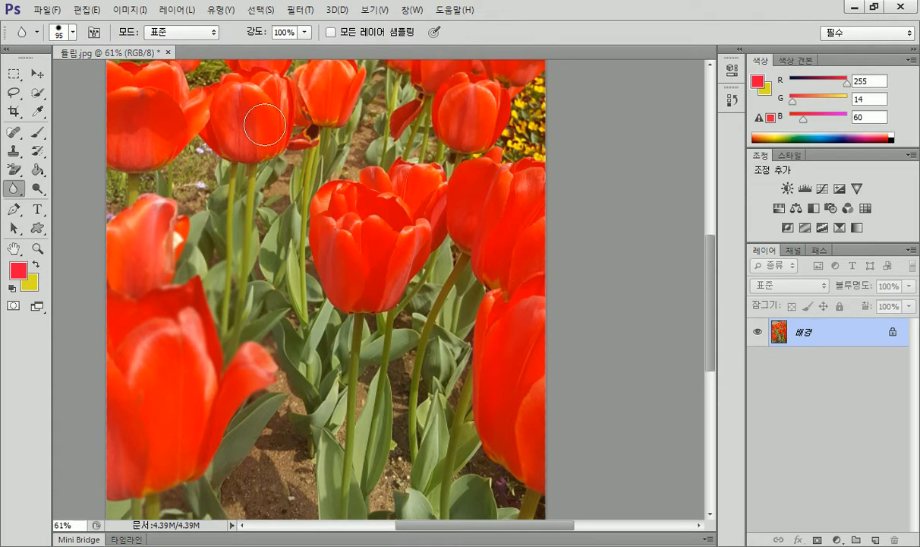
{"action": "right_click", "coordinate": [9, 191]}
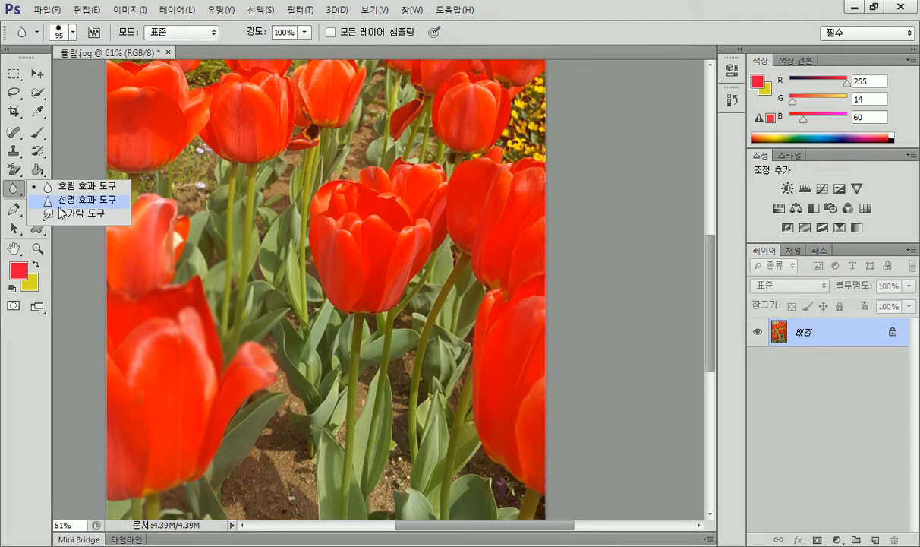
{"action": "left_click", "coordinate": [73, 201]}
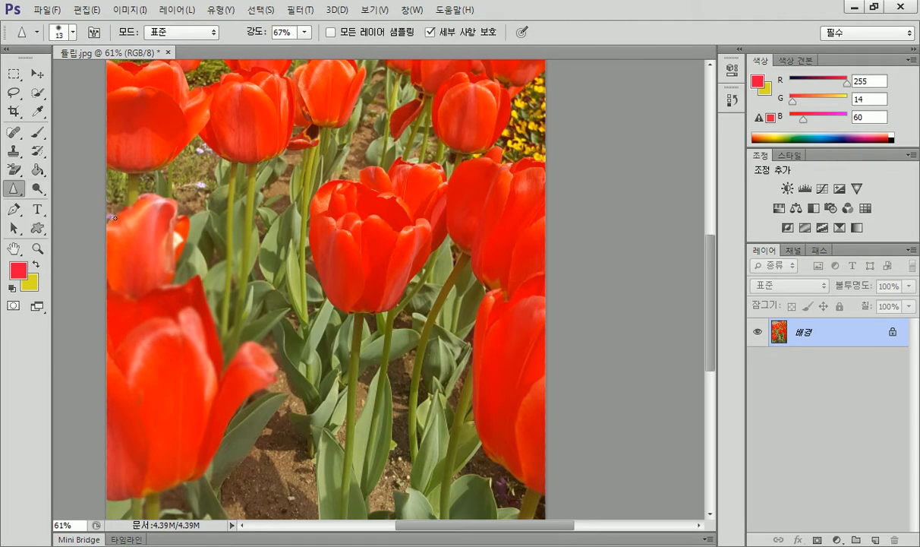
{"action": "left_click", "coordinate": [72, 32]}
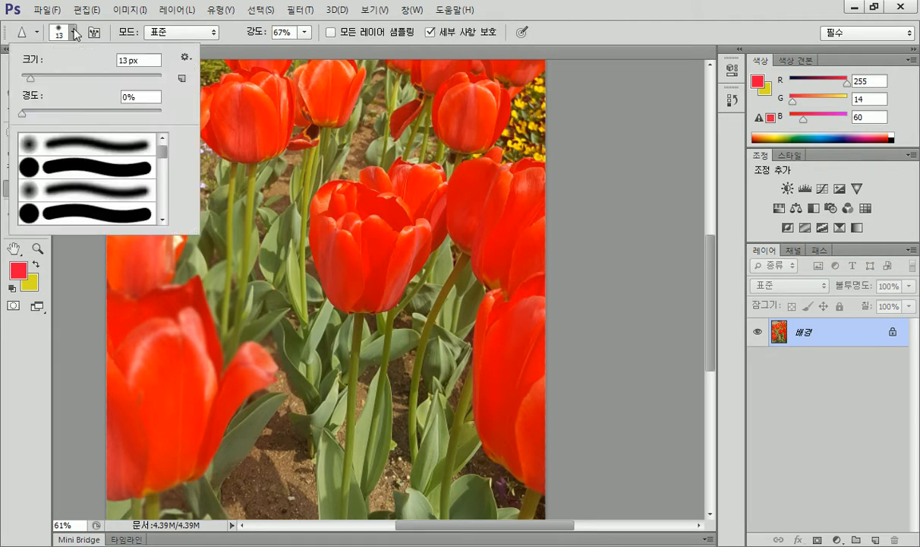
{"action": "left_click_drag", "start_coordinate": [24, 74], "coordinate": [87, 74]}
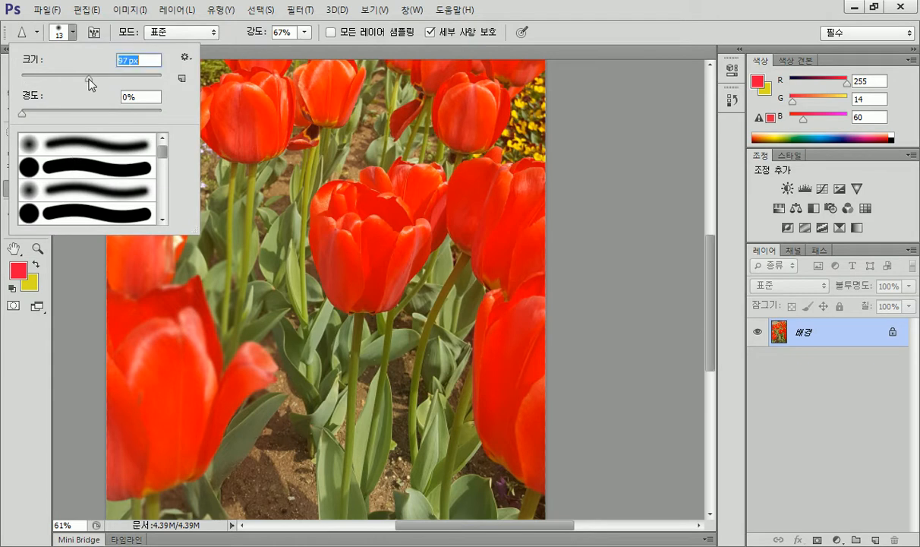
{"action": "left_click", "coordinate": [359, 260]}
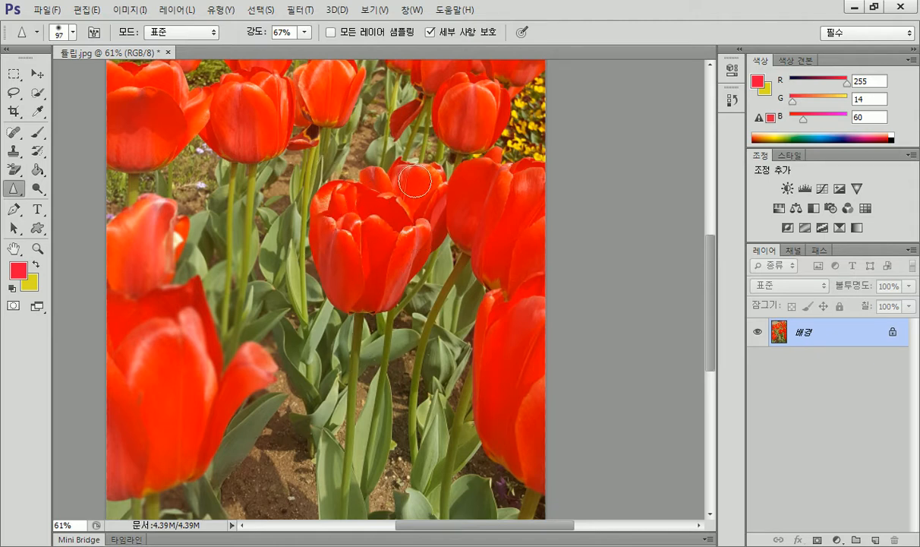
Show the history and compare the original 튤립.jpg snapshot with the last sharpen state twice
{"action": "left_click", "coordinate": [413, 10]}
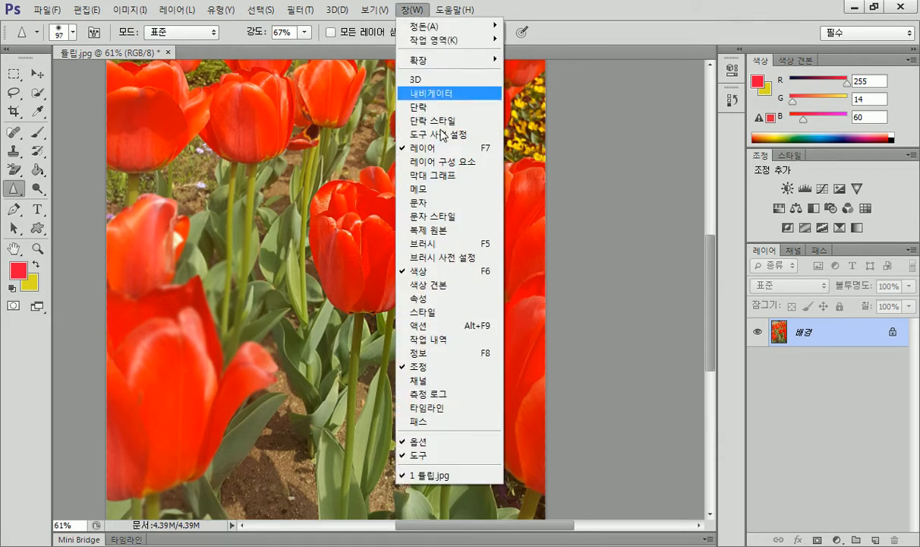
{"action": "left_click", "coordinate": [428, 340]}
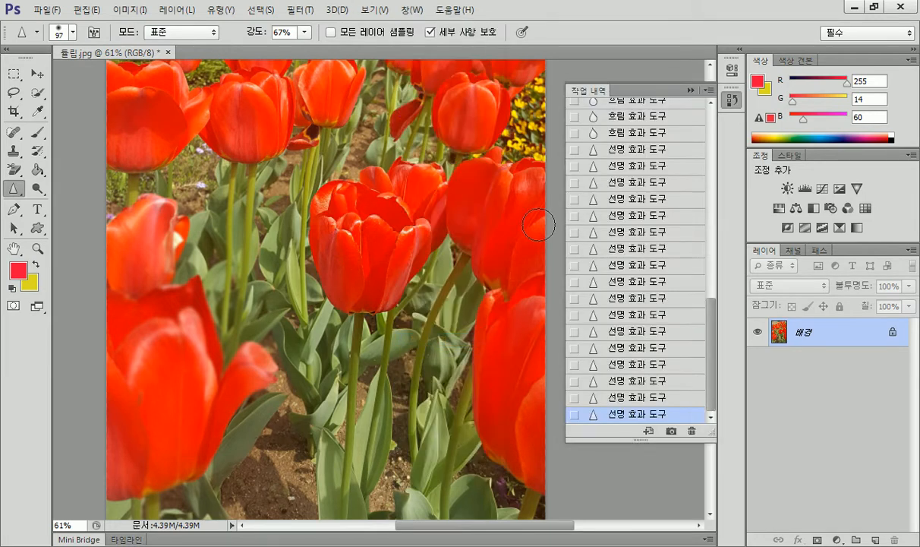
{"action": "left_click_drag", "start_coordinate": [712, 320], "coordinate": [713, 133]}
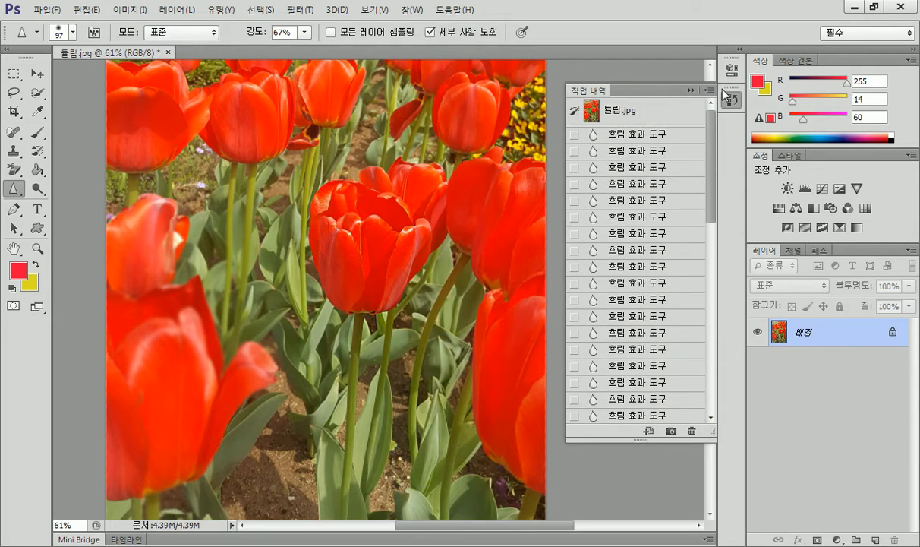
{"action": "left_click", "coordinate": [620, 110]}
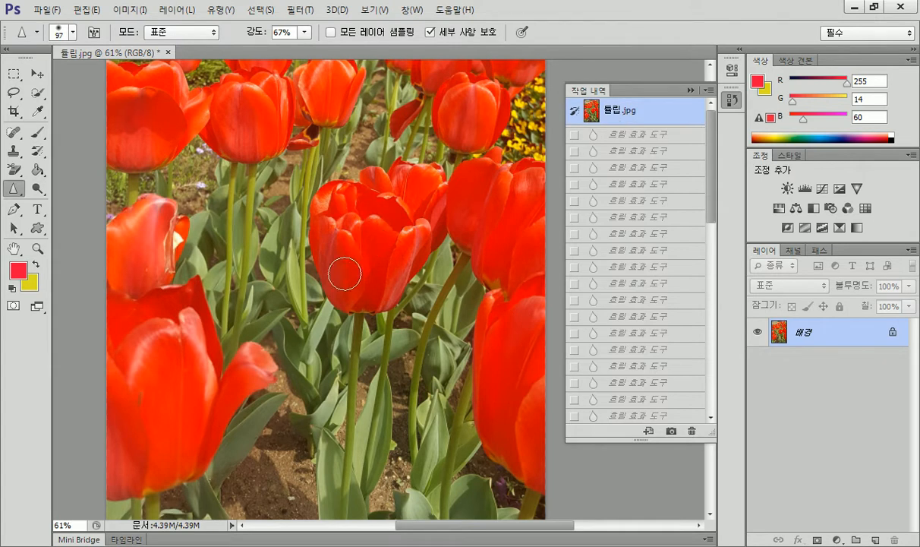
{"action": "left_click_drag", "start_coordinate": [709, 171], "coordinate": [709, 357]}
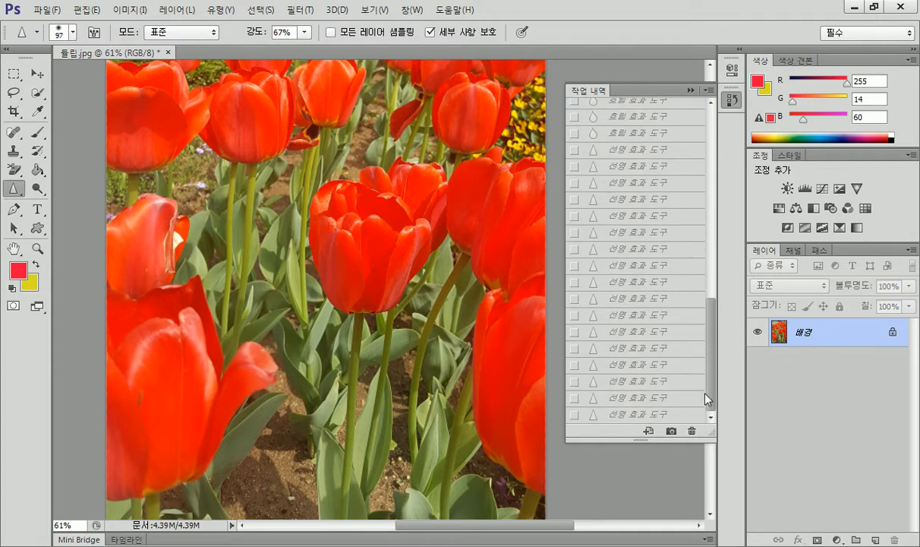
{"action": "left_click", "coordinate": [627, 417]}
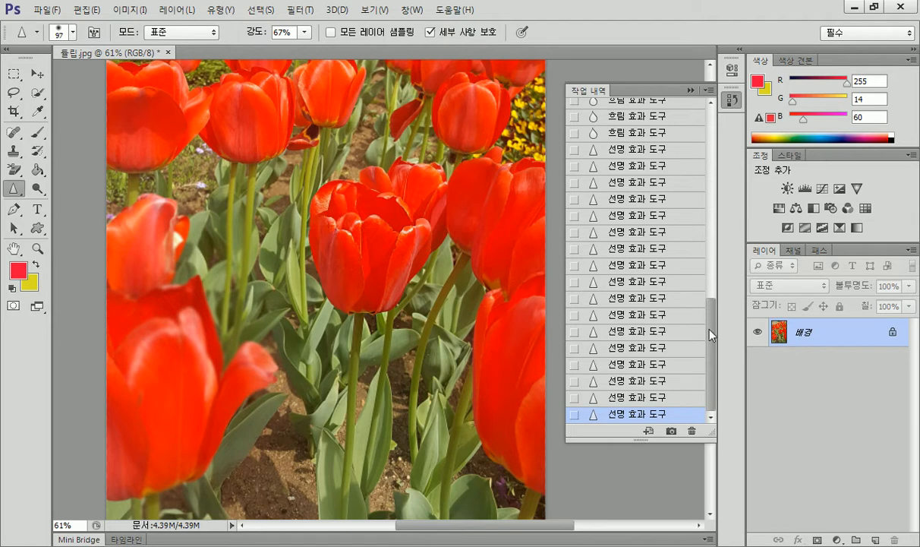
{"action": "scroll", "coordinate": [671, 311], "scroll_direction": "up", "scroll_amount": 10}
{"action": "left_click", "coordinate": [647, 119]}
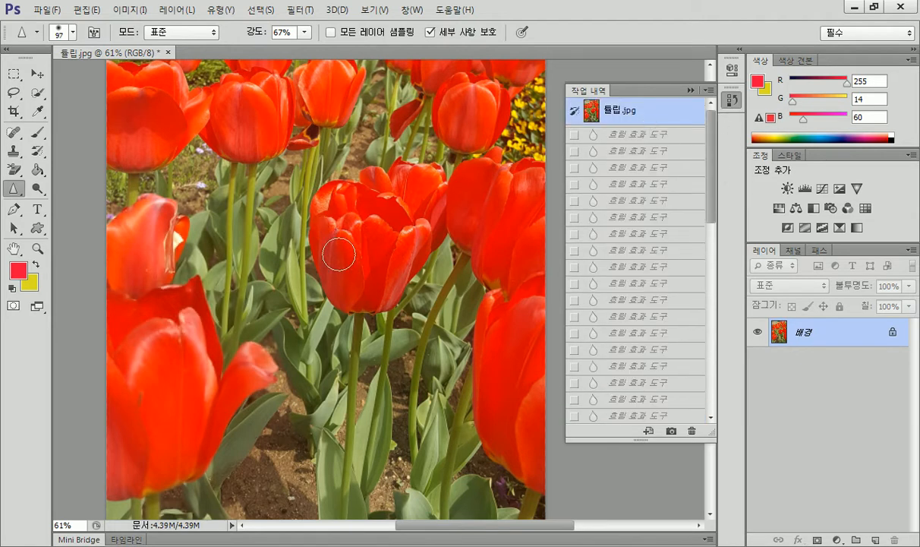
{"action": "left_click_drag", "start_coordinate": [712, 194], "coordinate": [712, 379]}
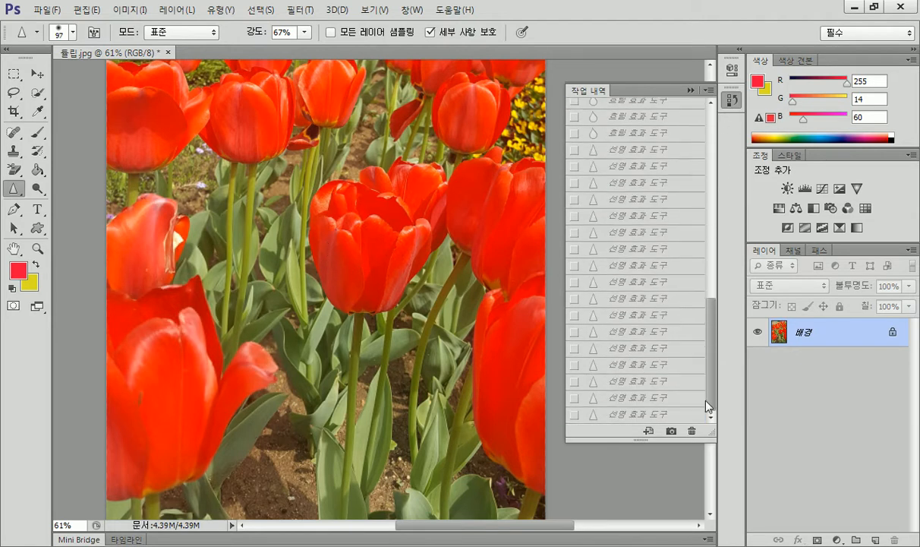
{"action": "left_click", "coordinate": [618, 414]}
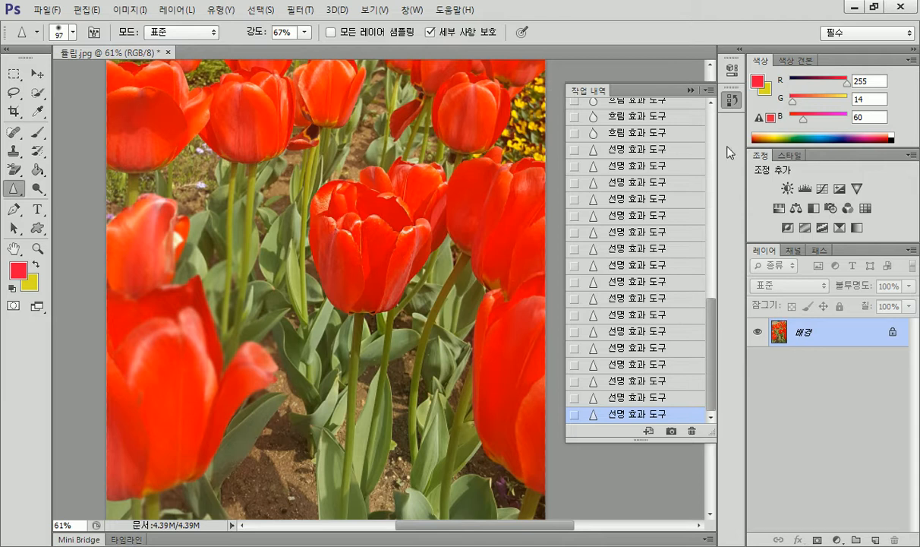
Revert the tulip photo to its original snapshot and shorten the history display
{"action": "scroll", "coordinate": [714, 321], "scroll_direction": "up", "scroll_amount": 10}
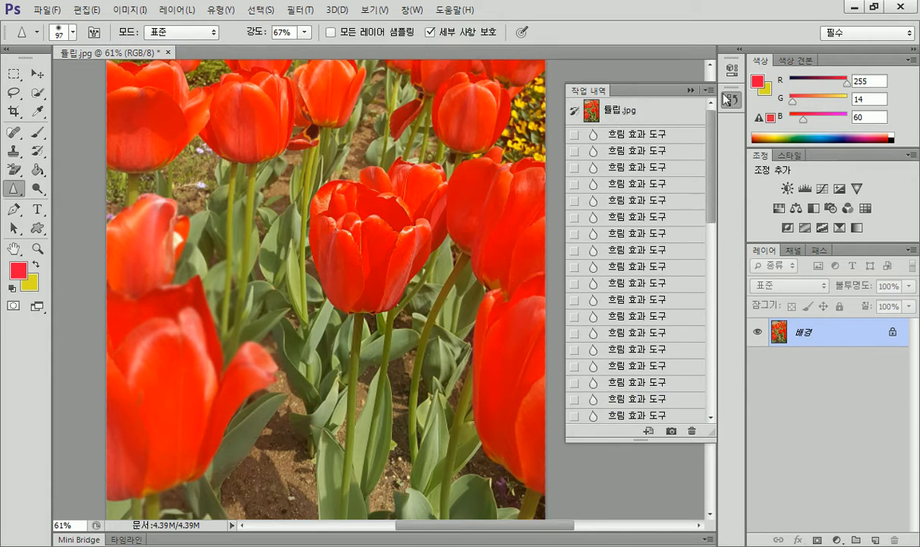
{"action": "left_click", "coordinate": [600, 111]}
{"action": "left_click_drag", "start_coordinate": [678, 439], "coordinate": [684, 226]}
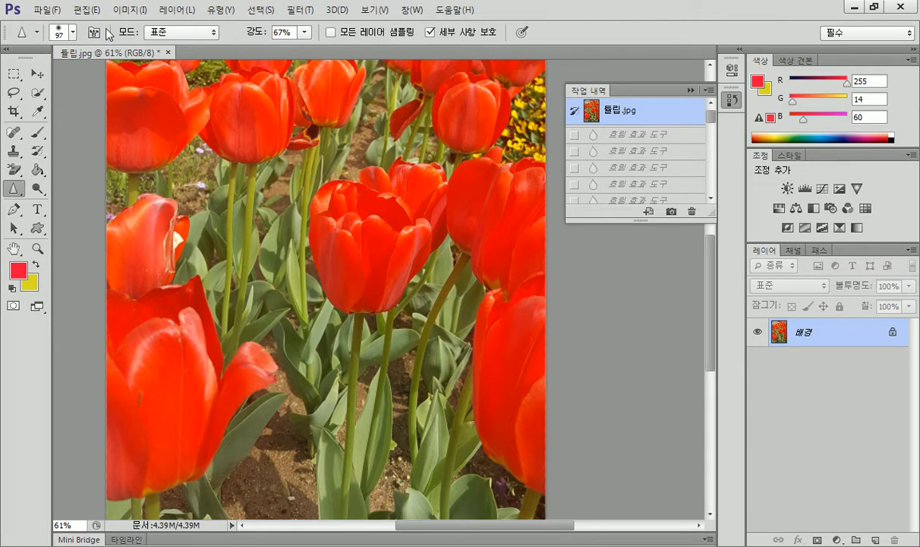
Close 튤립.jpg without saving the changes and open 핫초코.jpg from the 5장 folder
{"action": "left_click", "coordinate": [169, 52]}
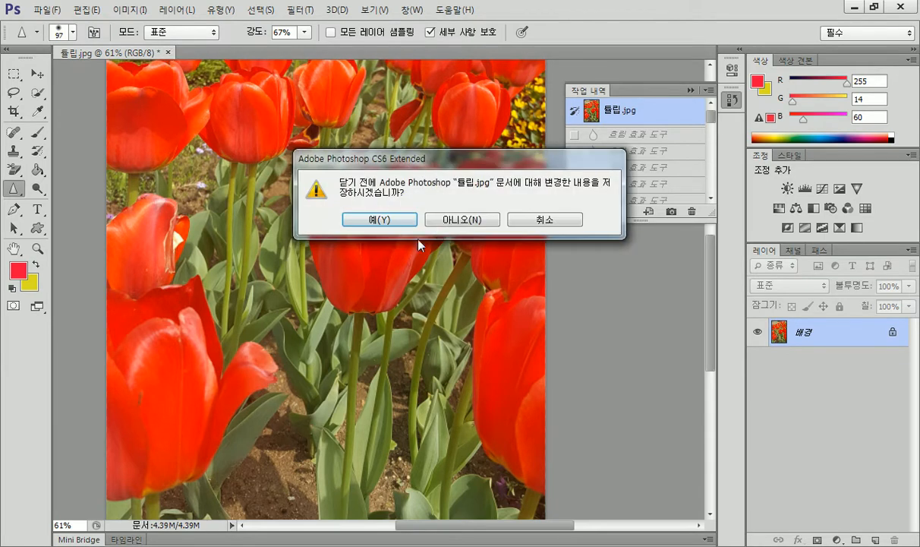
{"action": "left_click", "coordinate": [462, 223]}
{"action": "double_click", "coordinate": [343, 215]}
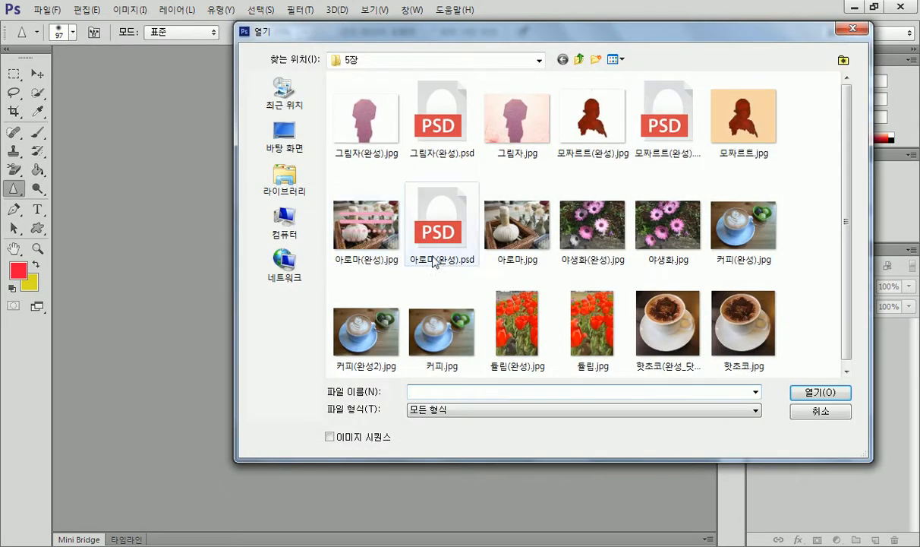
{"action": "double_click", "coordinate": [727, 337]}
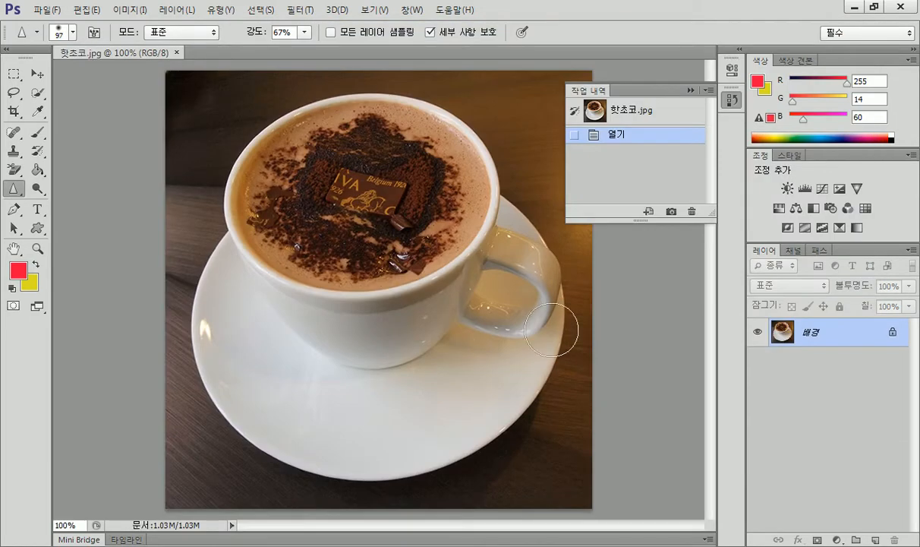
Switch to the file explorer, view 핫초코(완성_닷지).jpg beside 핫초코.jpg in the image viewer, and return to Photoshop
{"action": "key", "text": "alt+Tab"}
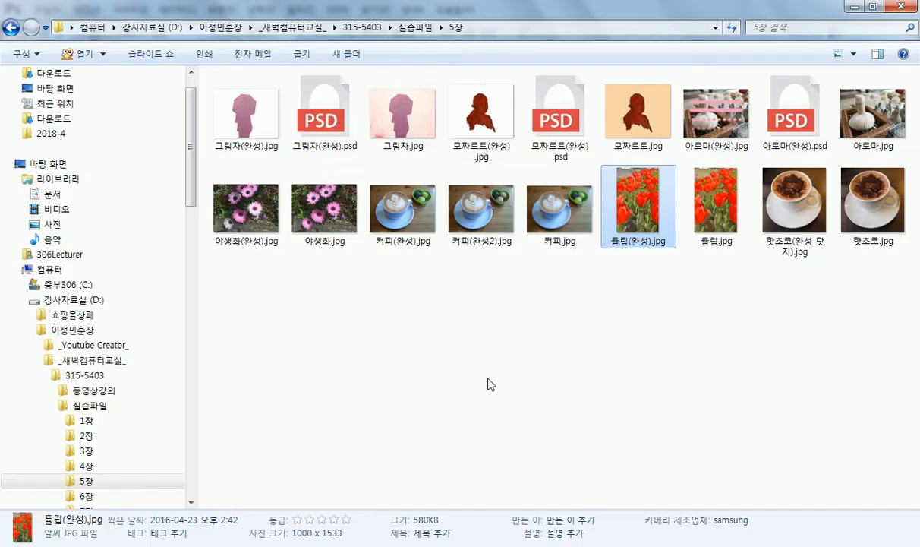
{"action": "double_click", "coordinate": [772, 216]}
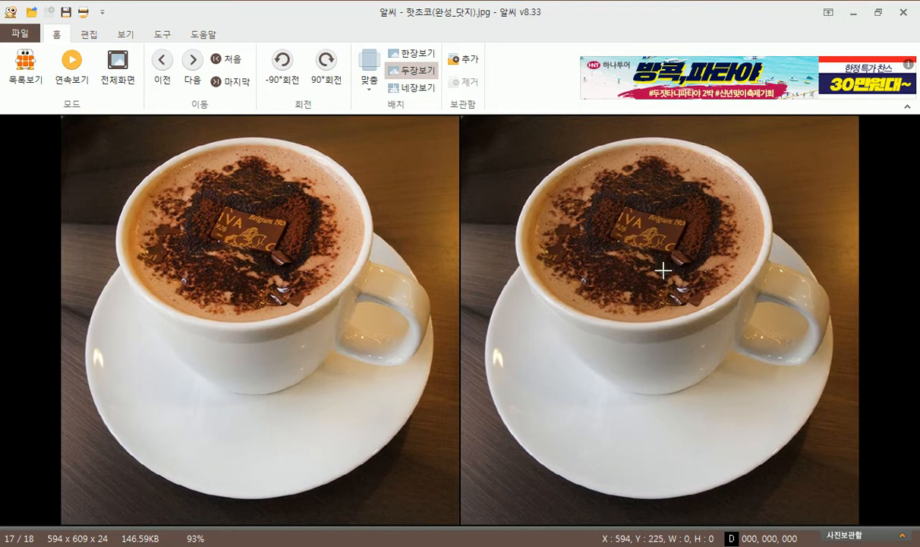
{"action": "left_click", "coordinate": [903, 12]}
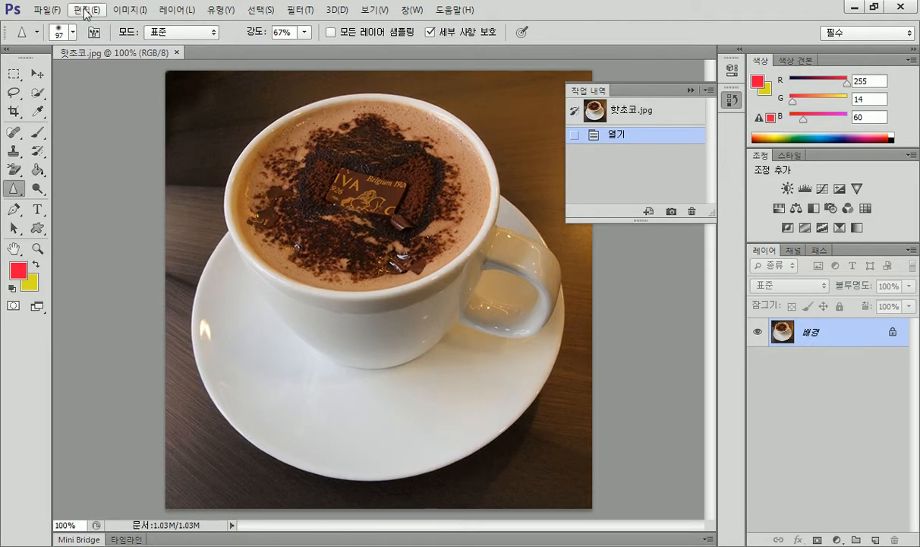
Go through the Burn and Sponge tools, choose the Dodge tool and set its brush size to 143 px
{"action": "left_click", "coordinate": [38, 187]}
{"action": "left_click", "coordinate": [85, 191]}
{"action": "left_click", "coordinate": [36, 187]}
{"action": "left_click", "coordinate": [82, 201]}
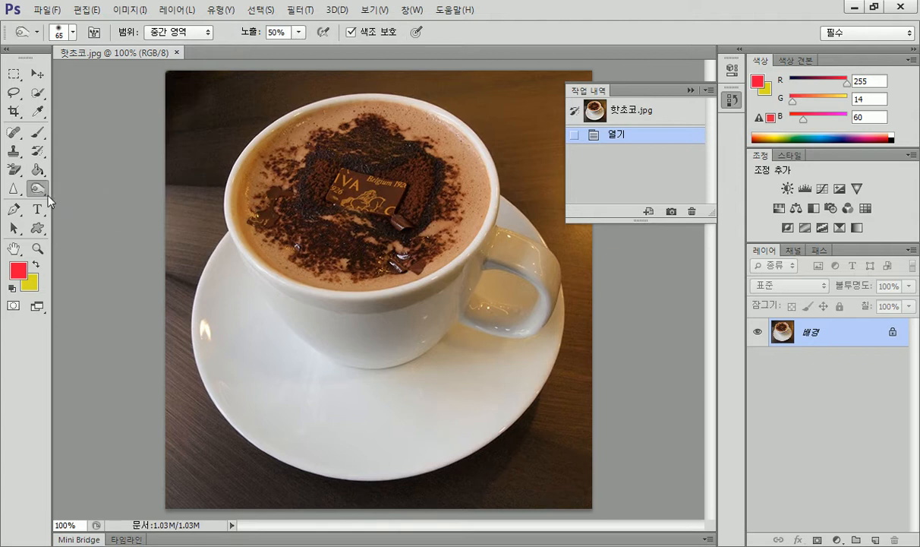
{"action": "left_click_drag", "start_coordinate": [40, 183], "coordinate": [103, 203]}
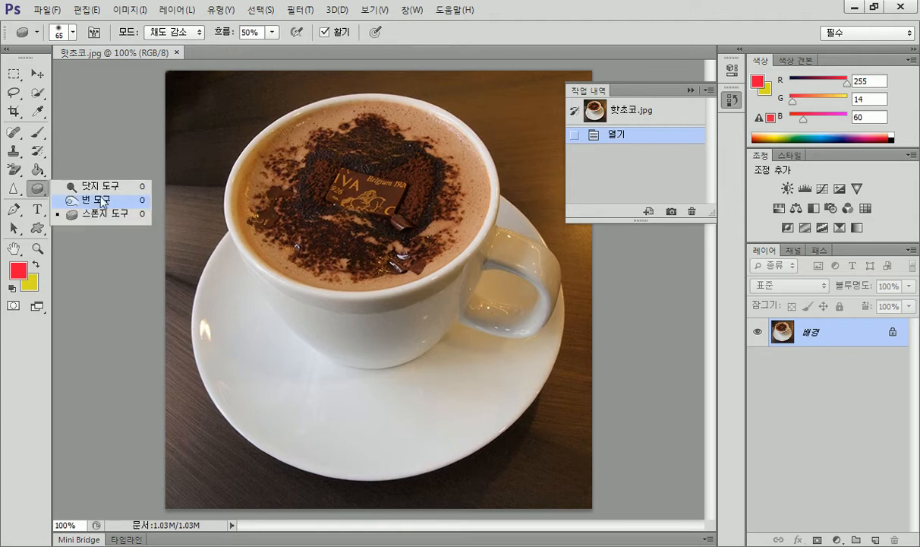
{"action": "left_click", "coordinate": [102, 184]}
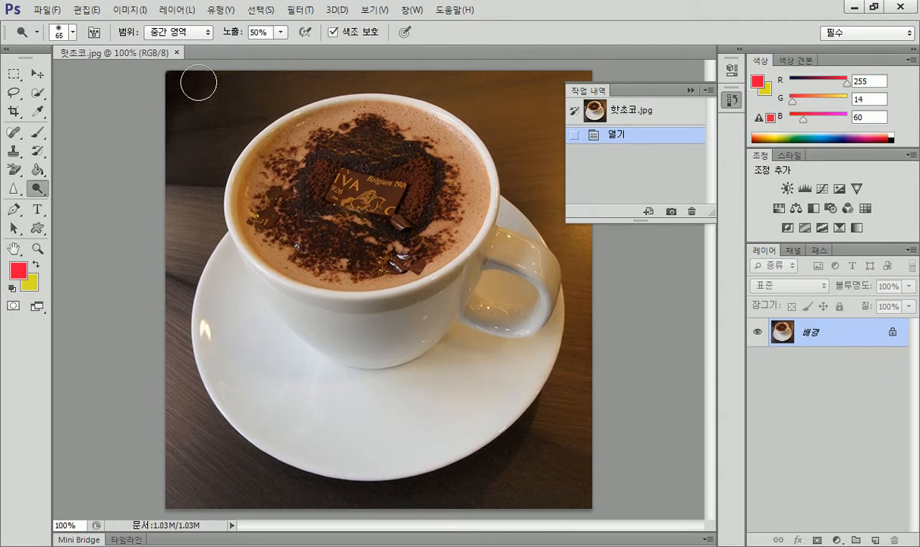
{"action": "left_click", "coordinate": [72, 32]}
{"action": "left_click_drag", "start_coordinate": [67, 75], "coordinate": [106, 76]}
Strongly brighten the chocolate pieces in the cup with repeated Dodge strokes and restore the original 핫초코.jpg snapshot
{"action": "mouse_move", "coordinate": [350, 182]}
{"action": "left_mouse_down"}
{"action": "mouse_move", "coordinate": [318, 201]}
{"action": "mouse_move", "coordinate": [387, 183]}
{"action": "mouse_move", "coordinate": [312, 211]}
{"action": "mouse_move", "coordinate": [367, 169]}
{"action": "mouse_move", "coordinate": [331, 217]}
{"action": "mouse_move", "coordinate": [323, 173]}
{"action": "mouse_move", "coordinate": [371, 159]}
{"action": "mouse_move", "coordinate": [382, 198]}
{"action": "mouse_move", "coordinate": [312, 208]}
{"action": "mouse_move", "coordinate": [323, 179]}
{"action": "mouse_move", "coordinate": [370, 181]}
{"action": "mouse_move", "coordinate": [384, 205]}
{"action": "mouse_move", "coordinate": [329, 216]}
{"action": "mouse_move", "coordinate": [288, 199]}
{"action": "mouse_move", "coordinate": [322, 161]}
{"action": "mouse_move", "coordinate": [386, 164]}
{"action": "mouse_move", "coordinate": [408, 179]}
{"action": "mouse_move", "coordinate": [334, 190]}
{"action": "mouse_move", "coordinate": [391, 205]}
{"action": "mouse_move", "coordinate": [370, 195]}
{"action": "left_mouse_up"}
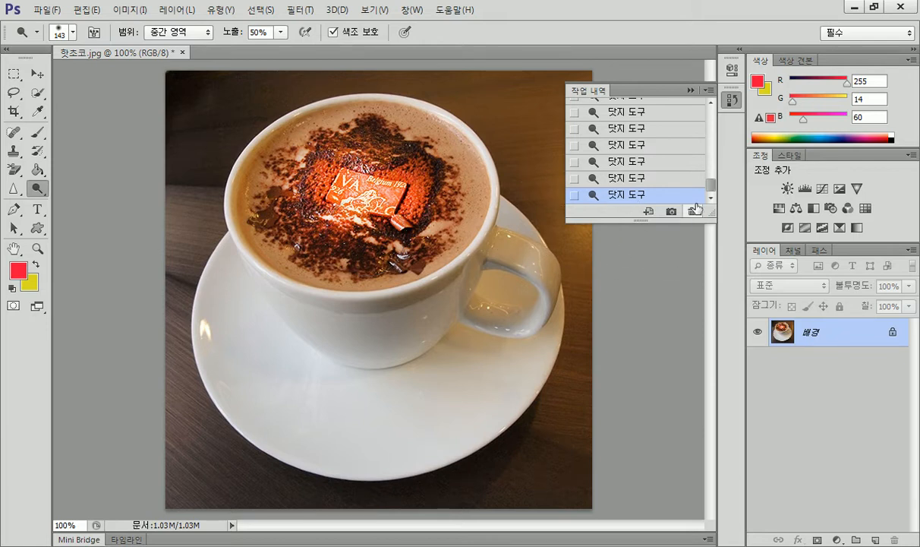
{"action": "left_click_drag", "start_coordinate": [712, 185], "coordinate": [713, 114]}
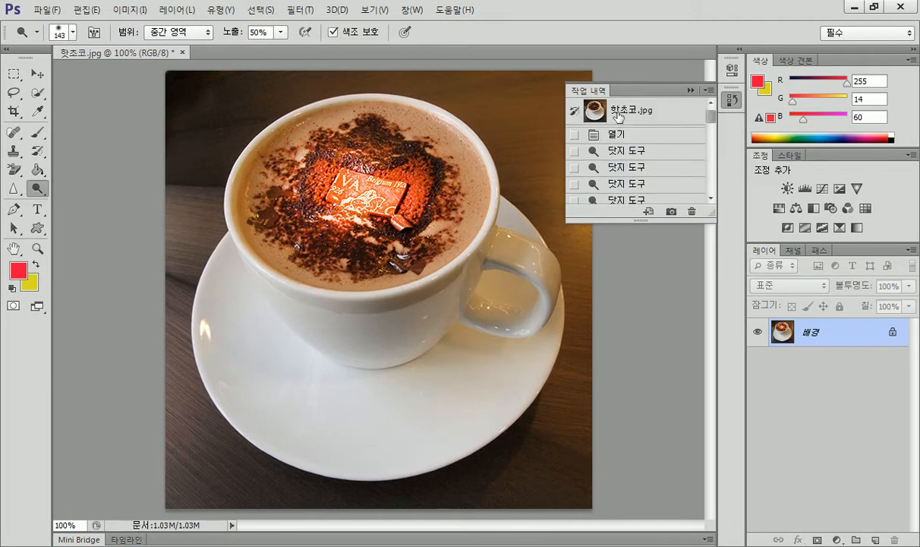
{"action": "left_click", "coordinate": [619, 114]}
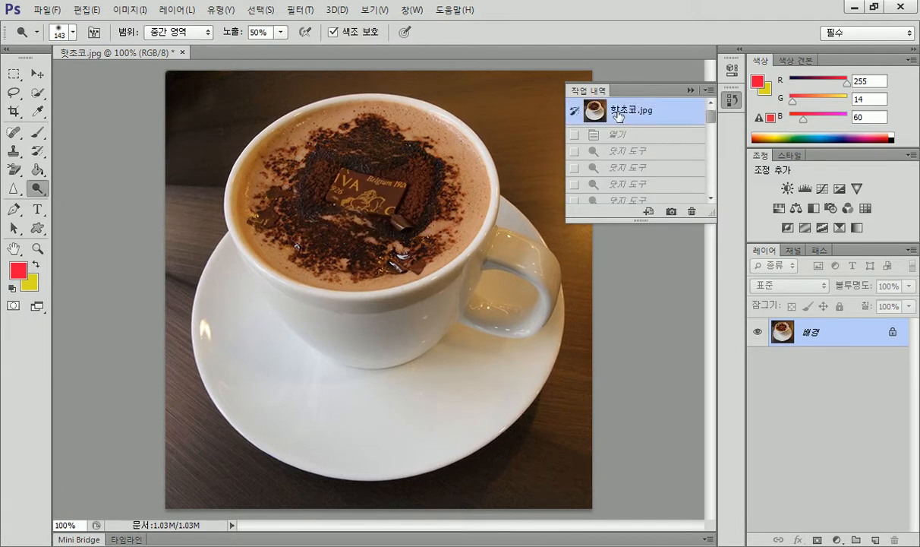
Lighten the chocolate and cocoa powder more gently with the Dodge tool and return to the original snapshot
{"action": "left_click_drag", "start_coordinate": [425, 173], "coordinate": [349, 205]}
{"action": "mouse_move", "coordinate": [324, 173]}
{"action": "left_mouse_down"}
{"action": "mouse_move", "coordinate": [385, 163]}
{"action": "mouse_move", "coordinate": [410, 175]}
{"action": "mouse_move", "coordinate": [415, 214]}
{"action": "mouse_move", "coordinate": [397, 233]}
{"action": "mouse_move", "coordinate": [362, 236]}
{"action": "mouse_move", "coordinate": [320, 229]}
{"action": "mouse_move", "coordinate": [305, 199]}
{"action": "mouse_move", "coordinate": [312, 175]}
{"action": "mouse_move", "coordinate": [369, 163]}
{"action": "mouse_move", "coordinate": [407, 172]}
{"action": "mouse_move", "coordinate": [412, 193]}
{"action": "mouse_move", "coordinate": [357, 245]}
{"action": "mouse_move", "coordinate": [323, 232]}
{"action": "mouse_move", "coordinate": [315, 218]}
{"action": "mouse_move", "coordinate": [407, 240]}
{"action": "mouse_move", "coordinate": [415, 224]}
{"action": "mouse_move", "coordinate": [402, 270]}
{"action": "mouse_move", "coordinate": [410, 233]}
{"action": "left_mouse_up"}
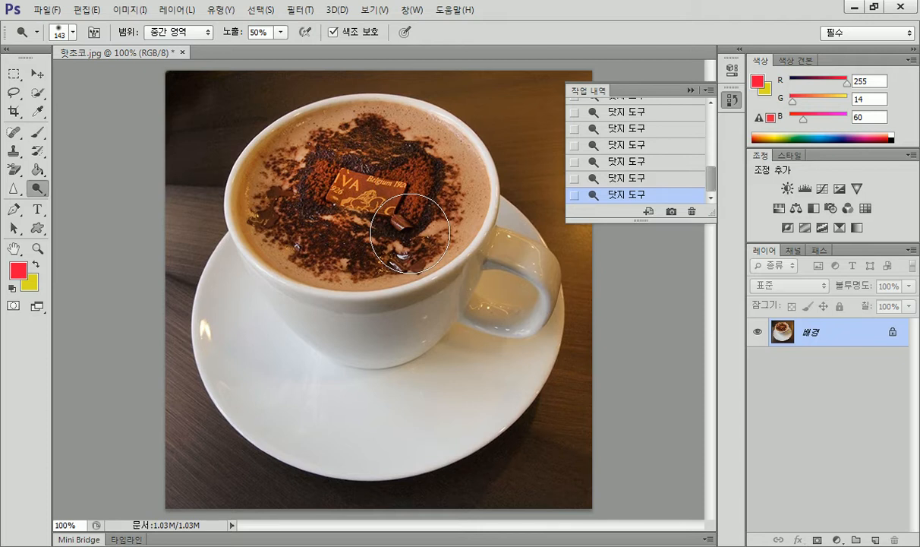
{"action": "mouse_move", "coordinate": [329, 148]}
{"action": "left_mouse_down"}
{"action": "mouse_move", "coordinate": [317, 142]}
{"action": "mouse_move", "coordinate": [355, 138]}
{"action": "left_mouse_up"}
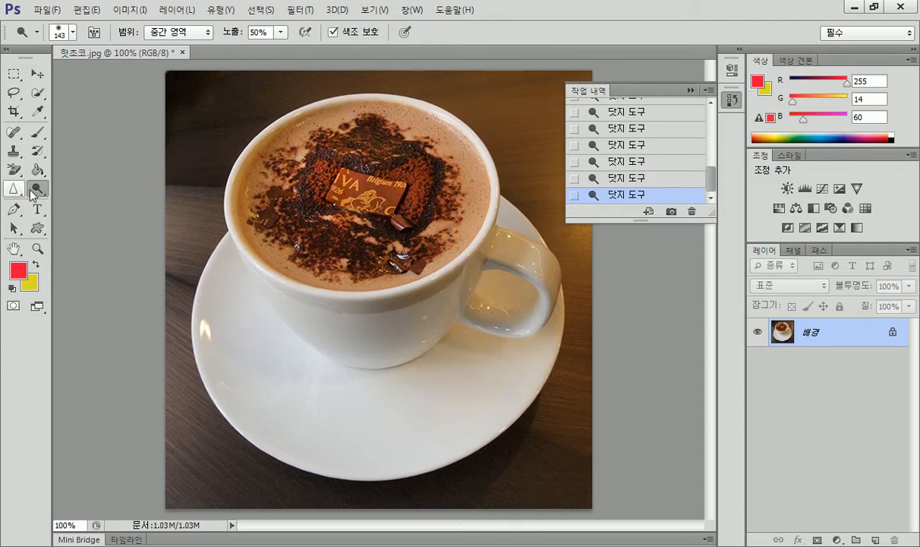
{"action": "scroll", "coordinate": [667, 117], "scroll_direction": "up", "scroll_amount": 5}
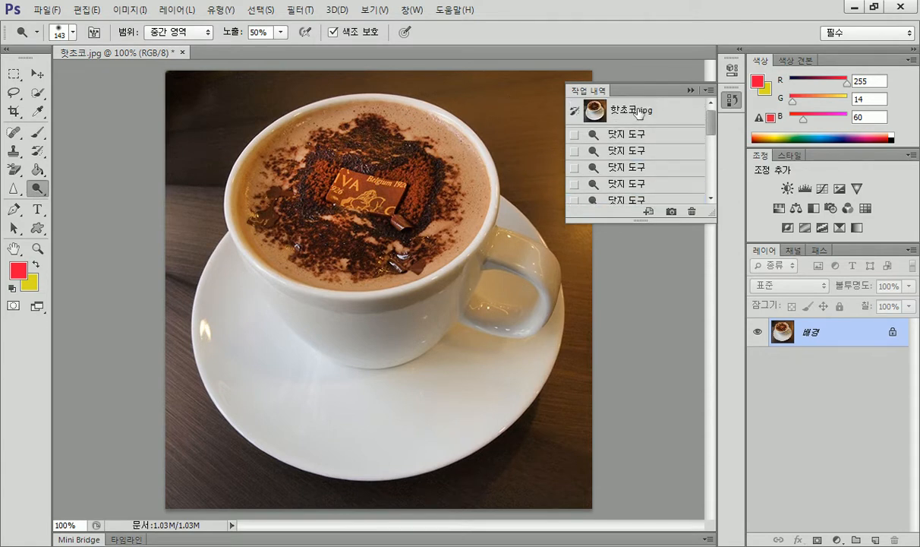
{"action": "left_click", "coordinate": [634, 110]}
Darken the chocolate pieces, cocoa powder and saucer with Burn tool strokes and return to the original 핫초코.jpg snapshot
{"action": "right_click", "coordinate": [42, 192]}
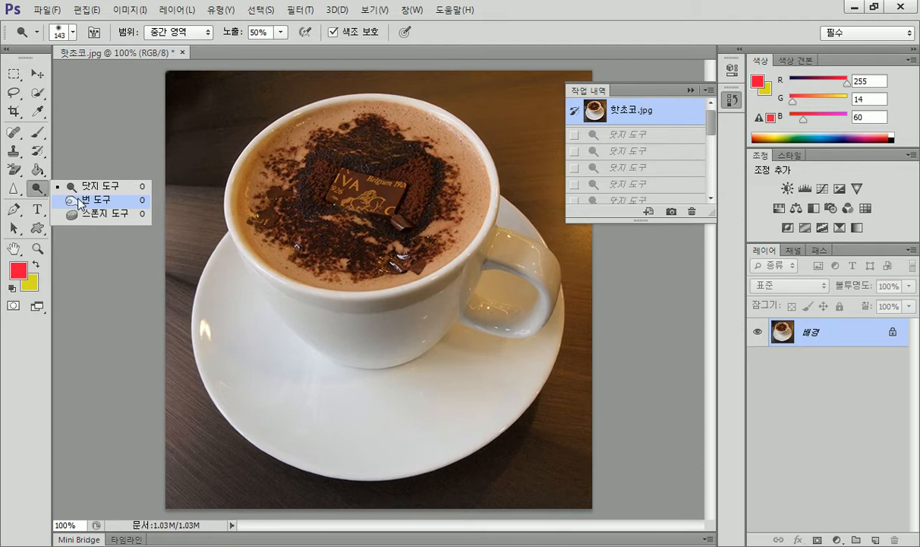
{"action": "left_click", "coordinate": [81, 200]}
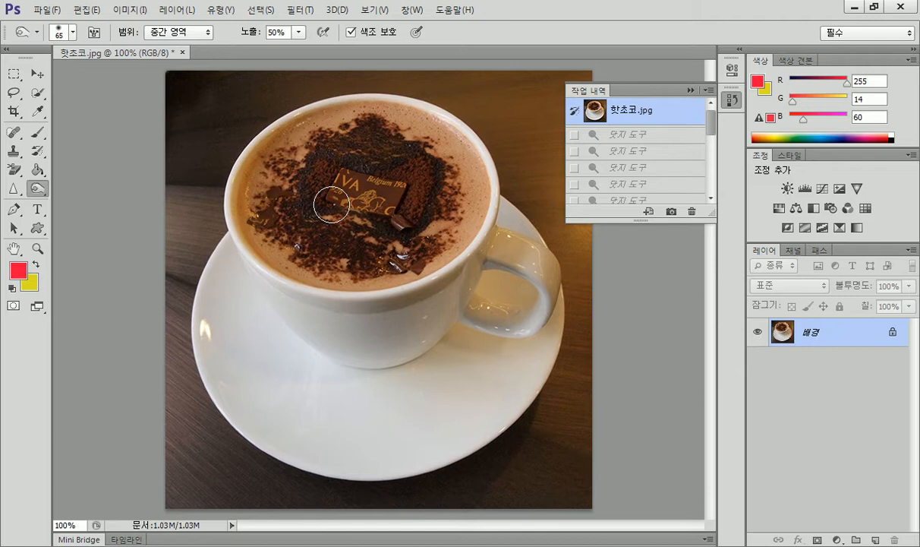
{"action": "mouse_move", "coordinate": [331, 205]}
{"action": "left_mouse_down"}
{"action": "mouse_move", "coordinate": [372, 181]}
{"action": "mouse_move", "coordinate": [340, 158]}
{"action": "mouse_move", "coordinate": [369, 195]}
{"action": "mouse_move", "coordinate": [331, 198]}
{"action": "mouse_move", "coordinate": [384, 202]}
{"action": "left_mouse_up"}
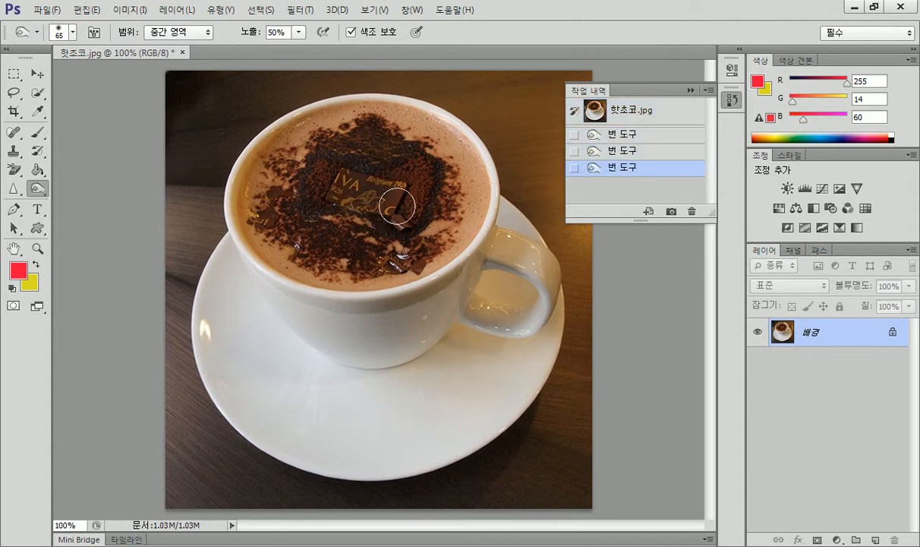
{"action": "mouse_move", "coordinate": [288, 220]}
{"action": "left_mouse_down"}
{"action": "mouse_move", "coordinate": [384, 140]}
{"action": "mouse_move", "coordinate": [427, 142]}
{"action": "mouse_move", "coordinate": [425, 196]}
{"action": "mouse_move", "coordinate": [376, 247]}
{"action": "mouse_move", "coordinate": [335, 257]}
{"action": "mouse_move", "coordinate": [335, 246]}
{"action": "mouse_move", "coordinate": [308, 251]}
{"action": "left_mouse_up"}
{"action": "mouse_move", "coordinate": [446, 398]}
{"action": "left_mouse_down"}
{"action": "mouse_move", "coordinate": [268, 384]}
{"action": "mouse_move", "coordinate": [440, 407]}
{"action": "mouse_move", "coordinate": [402, 406]}
{"action": "mouse_move", "coordinate": [252, 375]}
{"action": "mouse_move", "coordinate": [395, 434]}
{"action": "mouse_move", "coordinate": [495, 420]}
{"action": "mouse_move", "coordinate": [234, 395]}
{"action": "mouse_move", "coordinate": [407, 397]}
{"action": "mouse_move", "coordinate": [309, 410]}
{"action": "mouse_move", "coordinate": [401, 422]}
{"action": "mouse_move", "coordinate": [388, 431]}
{"action": "mouse_move", "coordinate": [304, 422]}
{"action": "mouse_move", "coordinate": [501, 391]}
{"action": "left_mouse_up"}
{"action": "mouse_move", "coordinate": [502, 391]}
{"action": "left_mouse_down"}
{"action": "mouse_move", "coordinate": [343, 443]}
{"action": "mouse_move", "coordinate": [470, 403]}
{"action": "mouse_move", "coordinate": [479, 390]}
{"action": "mouse_move", "coordinate": [297, 398]}
{"action": "mouse_move", "coordinate": [368, 415]}
{"action": "mouse_move", "coordinate": [243, 356]}
{"action": "mouse_move", "coordinate": [299, 418]}
{"action": "mouse_move", "coordinate": [236, 354]}
{"action": "mouse_move", "coordinate": [296, 412]}
{"action": "mouse_move", "coordinate": [336, 427]}
{"action": "mouse_move", "coordinate": [458, 426]}
{"action": "mouse_move", "coordinate": [270, 410]}
{"action": "mouse_move", "coordinate": [427, 443]}
{"action": "mouse_move", "coordinate": [309, 449]}
{"action": "mouse_move", "coordinate": [430, 448]}
{"action": "mouse_move", "coordinate": [460, 431]}
{"action": "mouse_move", "coordinate": [446, 441]}
{"action": "mouse_move", "coordinate": [443, 428]}
{"action": "mouse_move", "coordinate": [573, 417]}
{"action": "mouse_move", "coordinate": [435, 393]}
{"action": "mouse_move", "coordinate": [486, 392]}
{"action": "mouse_move", "coordinate": [412, 414]}
{"action": "left_mouse_up"}
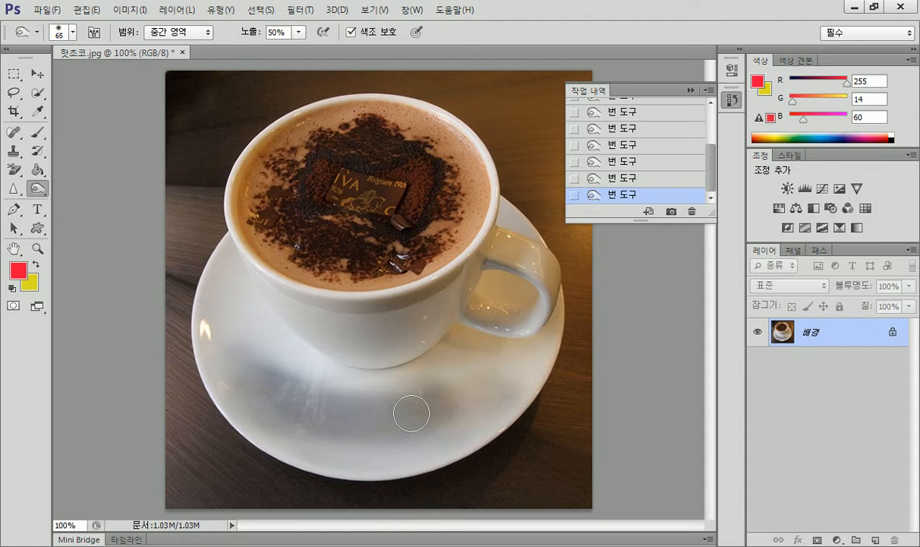
{"action": "mouse_move", "coordinate": [357, 148]}
{"action": "left_mouse_down"}
{"action": "mouse_move", "coordinate": [390, 222]}
{"action": "mouse_move", "coordinate": [375, 200]}
{"action": "mouse_move", "coordinate": [454, 221]}
{"action": "mouse_move", "coordinate": [392, 207]}
{"action": "mouse_move", "coordinate": [388, 225]}
{"action": "mouse_move", "coordinate": [258, 203]}
{"action": "mouse_move", "coordinate": [318, 150]}
{"action": "mouse_move", "coordinate": [422, 144]}
{"action": "mouse_move", "coordinate": [446, 208]}
{"action": "mouse_move", "coordinate": [292, 249]}
{"action": "mouse_move", "coordinate": [372, 145]}
{"action": "mouse_move", "coordinate": [331, 237]}
{"action": "mouse_move", "coordinate": [361, 189]}
{"action": "mouse_move", "coordinate": [335, 173]}
{"action": "mouse_move", "coordinate": [327, 196]}
{"action": "mouse_move", "coordinate": [335, 229]}
{"action": "mouse_move", "coordinate": [352, 174]}
{"action": "mouse_move", "coordinate": [303, 250]}
{"action": "mouse_move", "coordinate": [396, 147]}
{"action": "mouse_move", "coordinate": [414, 271]}
{"action": "mouse_move", "coordinate": [285, 225]}
{"action": "mouse_move", "coordinate": [455, 201]}
{"action": "mouse_move", "coordinate": [301, 211]}
{"action": "mouse_move", "coordinate": [455, 231]}
{"action": "mouse_move", "coordinate": [394, 242]}
{"action": "mouse_move", "coordinate": [500, 263]}
{"action": "left_mouse_up"}
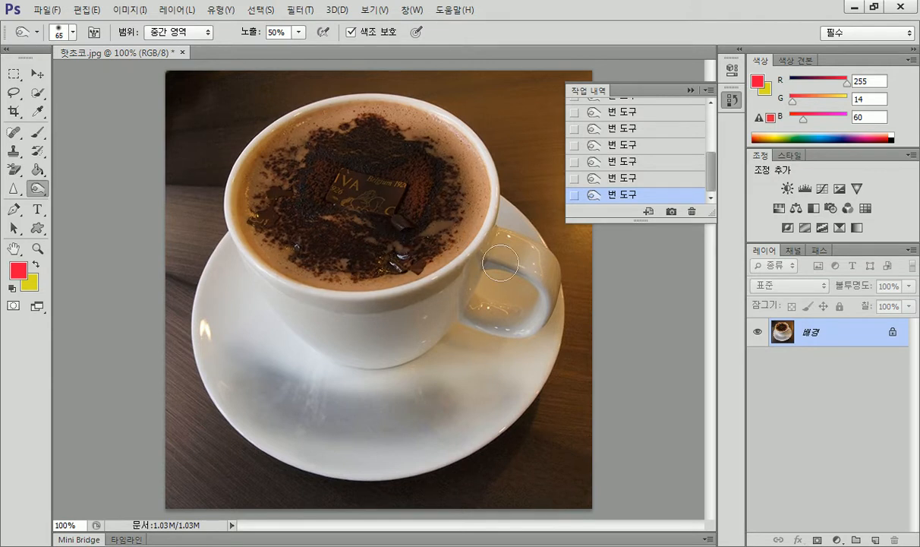
{"action": "scroll", "coordinate": [672, 161], "scroll_direction": "up", "scroll_amount": 3}
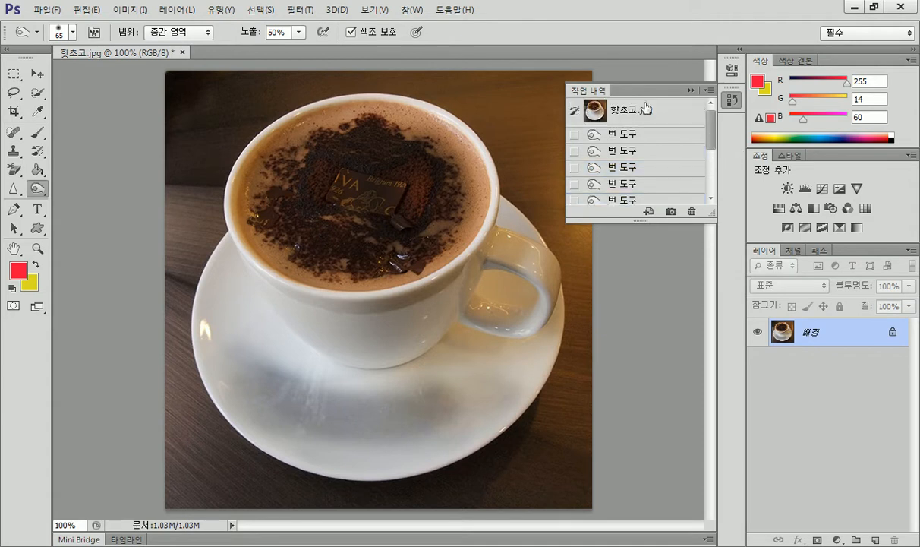
{"action": "left_click", "coordinate": [644, 110]}
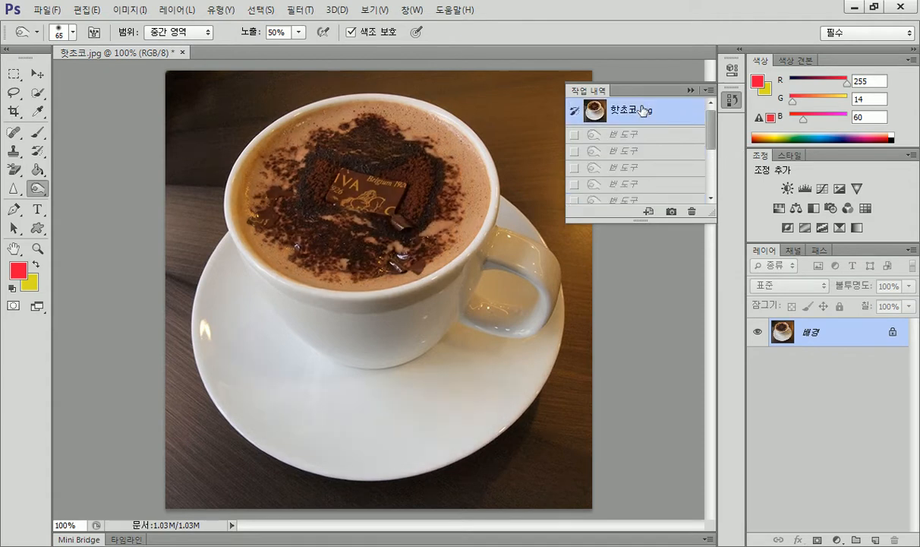
Burn once along the lower part of the saucer and choose the Sponge tool
{"action": "mouse_move", "coordinate": [535, 405]}
{"action": "left_mouse_down"}
{"action": "mouse_move", "coordinate": [398, 466]}
{"action": "mouse_move", "coordinate": [325, 472]}
{"action": "mouse_move", "coordinate": [247, 435]}
{"action": "left_mouse_up"}
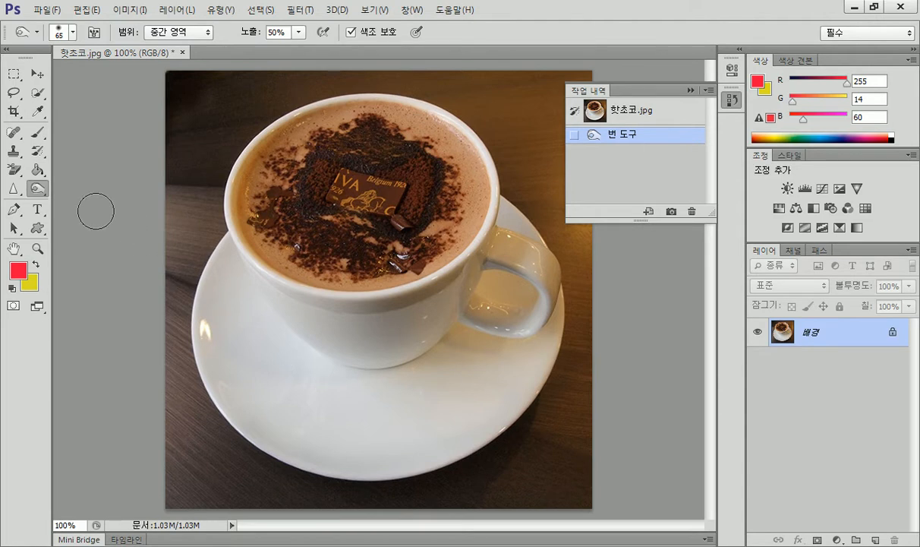
{"action": "right_click", "coordinate": [41, 191]}
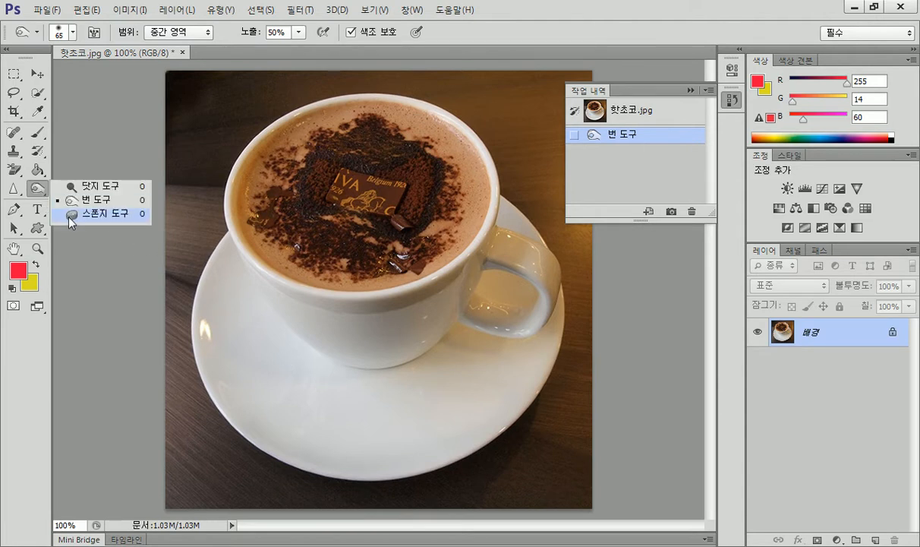
{"action": "left_click", "coordinate": [71, 215]}
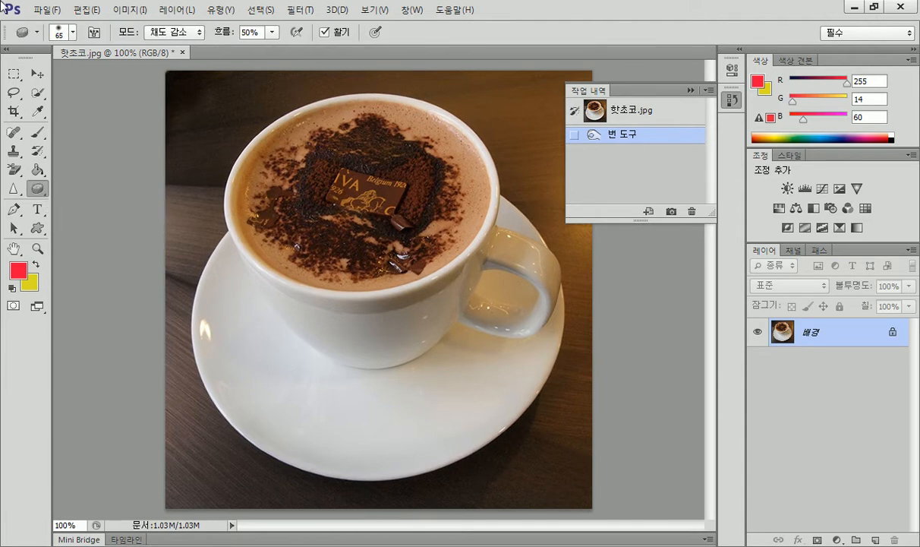
Close 핫초코.jpg without saving its changes and open 커피.jpg from the 5장 folder
{"action": "left_click", "coordinate": [181, 51]}
{"action": "left_click", "coordinate": [467, 221]}
{"action": "double_click", "coordinate": [297, 194]}
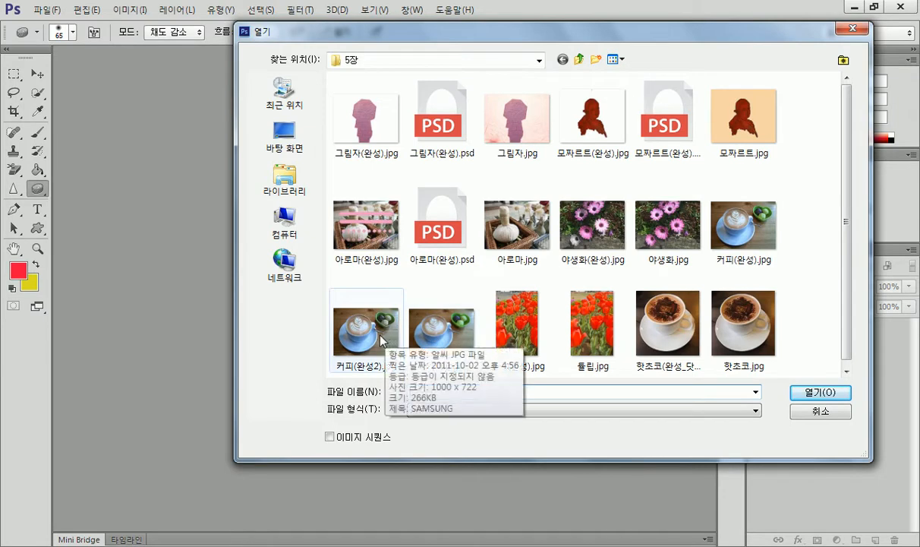
{"action": "double_click", "coordinate": [458, 330]}
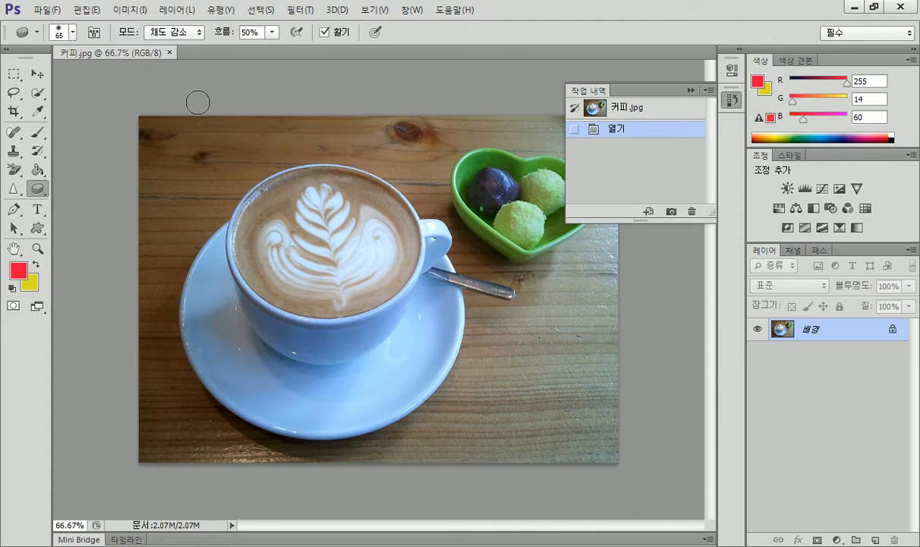
Desaturate the milk foam pattern in the coffee with 65 px Sponge strokes at 50% flow
{"action": "mouse_move", "coordinate": [355, 213]}
{"action": "left_mouse_down"}
{"action": "mouse_move", "coordinate": [331, 197]}
{"action": "mouse_move", "coordinate": [332, 170]}
{"action": "mouse_move", "coordinate": [331, 190]}
{"action": "mouse_move", "coordinate": [326, 178]}
{"action": "left_mouse_up"}
{"action": "left_click_drag", "start_coordinate": [353, 222], "coordinate": [340, 205]}
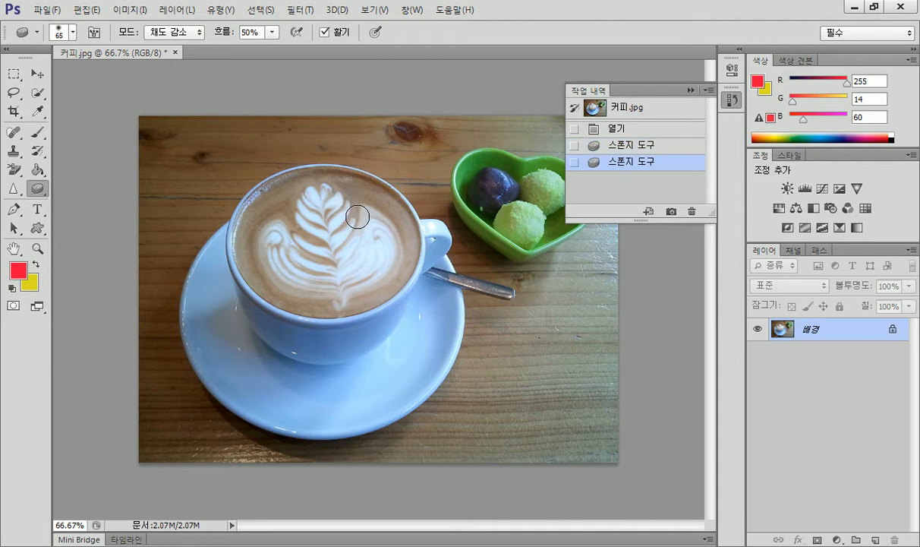
{"action": "left_click", "coordinate": [67, 32]}
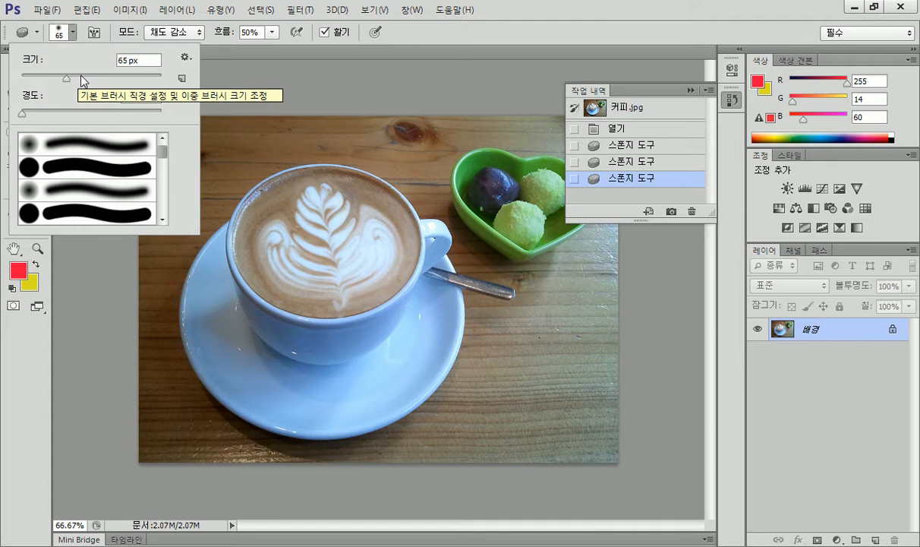
{"action": "left_click_drag", "start_coordinate": [66, 78], "coordinate": [57, 77]}
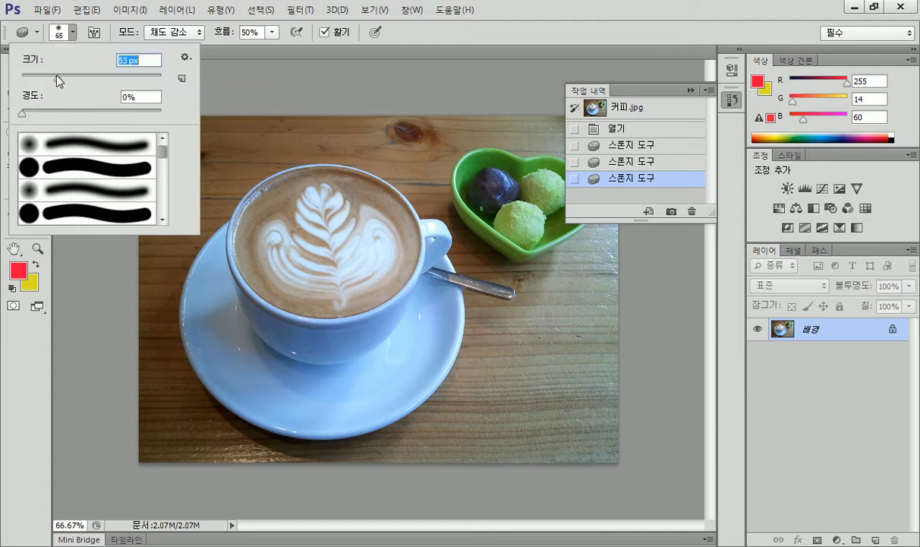
{"action": "key", "text": "Escape"}
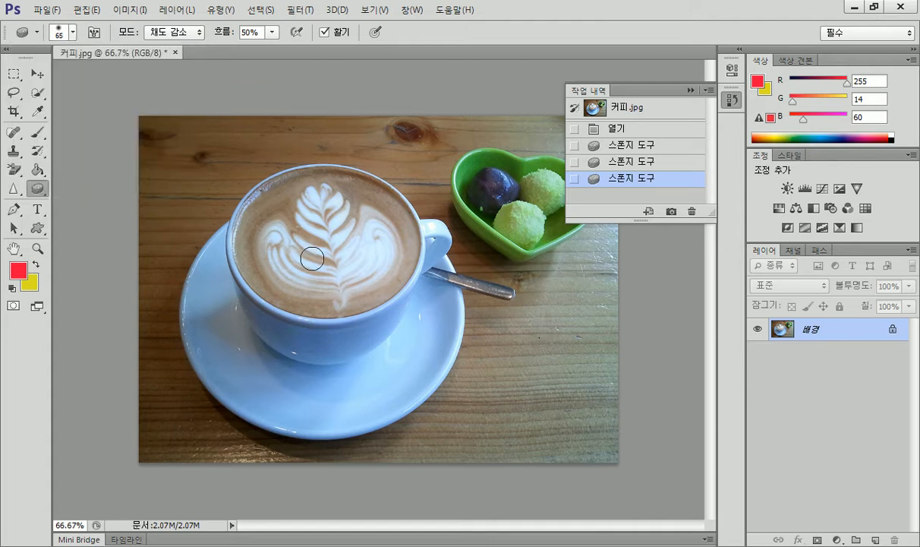
{"action": "scroll", "coordinate": [310, 263], "scroll_direction": "up", "scroll_amount": 3}
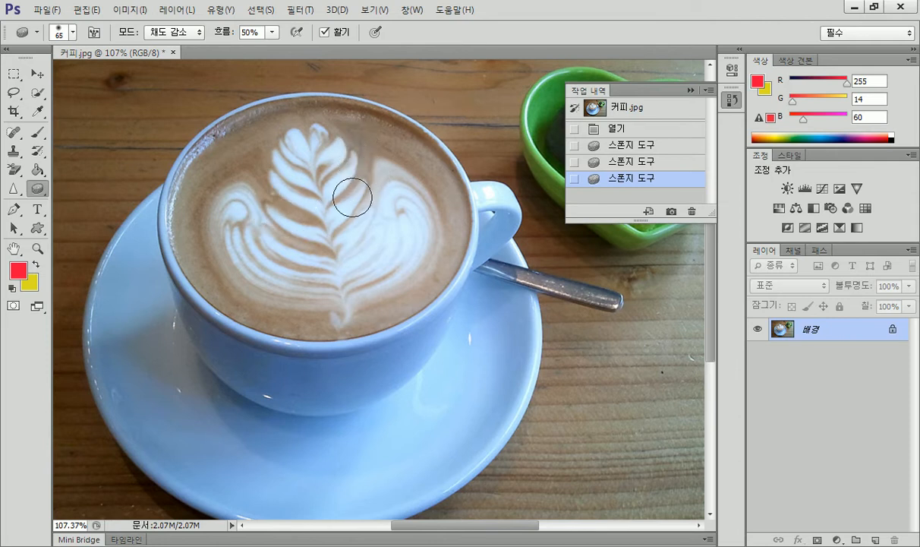
{"action": "mouse_move", "coordinate": [263, 196]}
{"action": "left_mouse_down"}
{"action": "mouse_move", "coordinate": [278, 219]}
{"action": "mouse_move", "coordinate": [247, 186]}
{"action": "left_mouse_up"}
{"action": "left_click", "coordinate": [259, 191]}
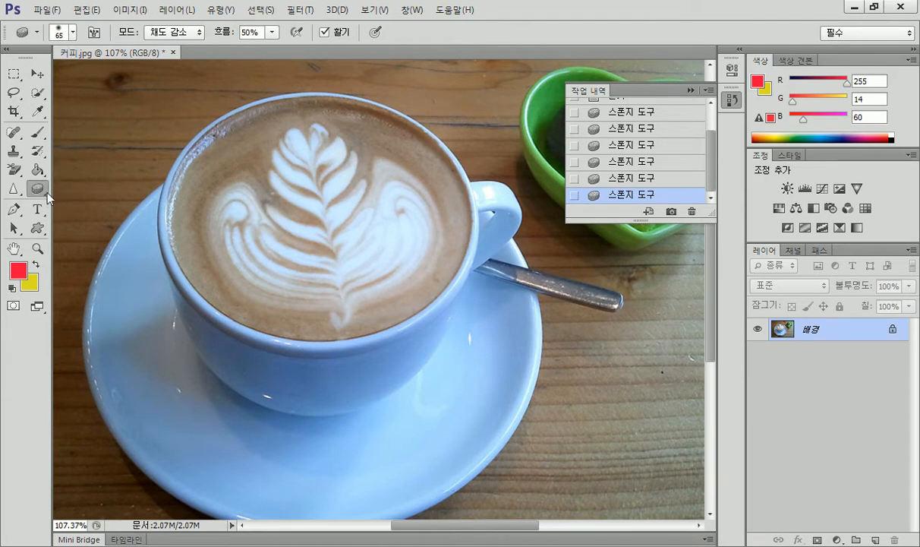
Choose the Smudge tool and pull the foam leaf tips outward into the coffee at 76% strength
{"action": "left_click", "coordinate": [39, 195]}
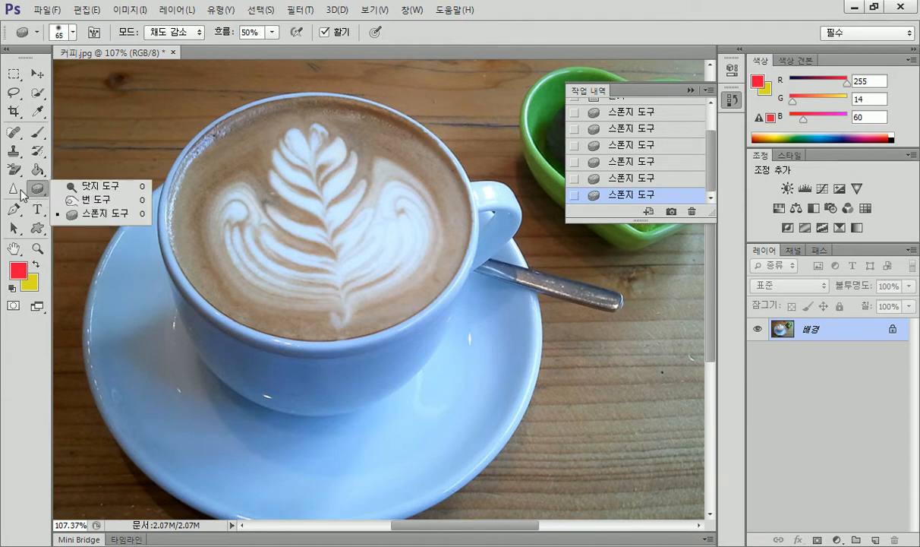
{"action": "left_click", "coordinate": [16, 193]}
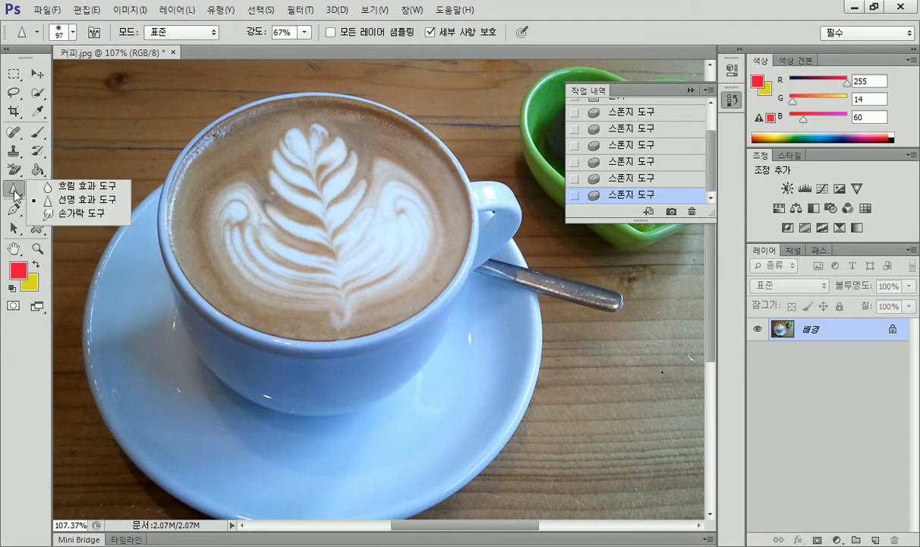
{"action": "left_click", "coordinate": [79, 215]}
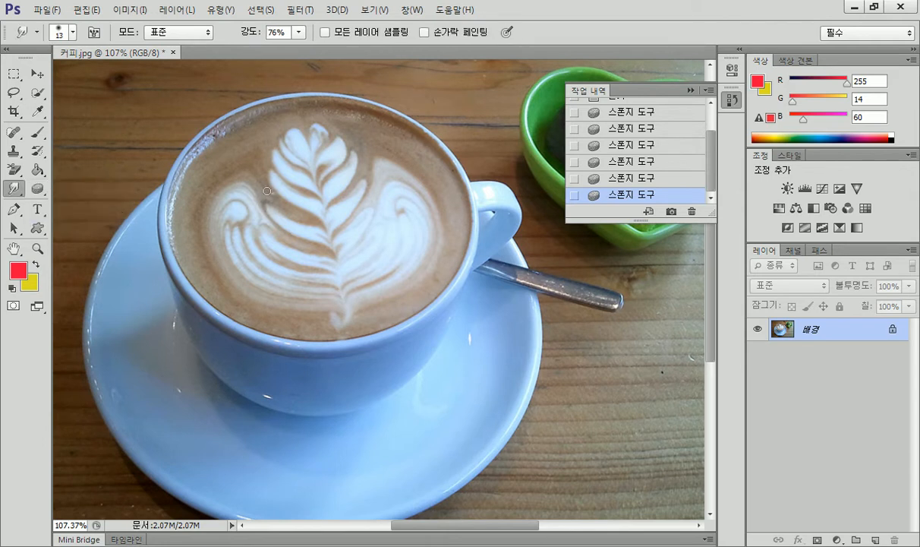
{"action": "left_click_drag", "start_coordinate": [265, 207], "coordinate": [249, 180]}
{"action": "mouse_move", "coordinate": [359, 193]}
{"action": "left_mouse_down"}
{"action": "mouse_move", "coordinate": [366, 174]}
{"action": "mouse_move", "coordinate": [352, 148]}
{"action": "left_mouse_up"}
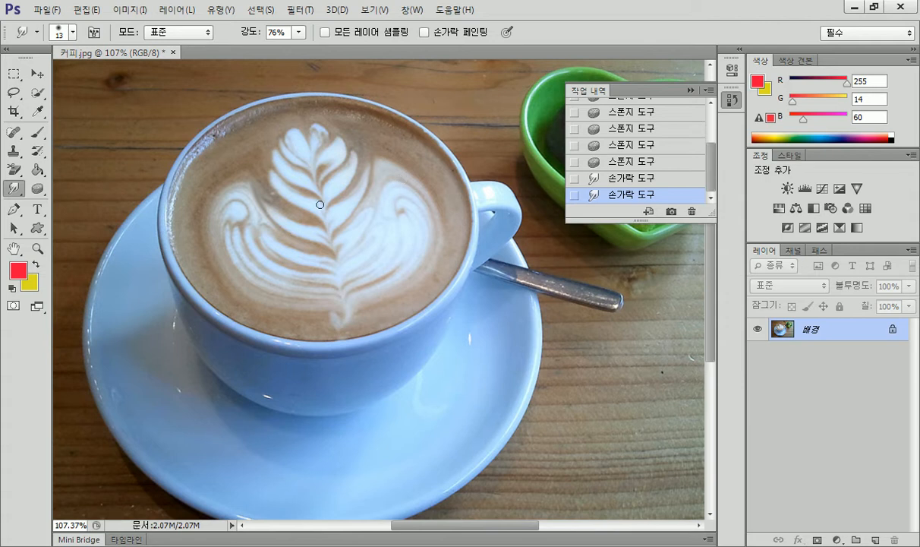
{"action": "left_click_drag", "start_coordinate": [340, 142], "coordinate": [340, 115]}
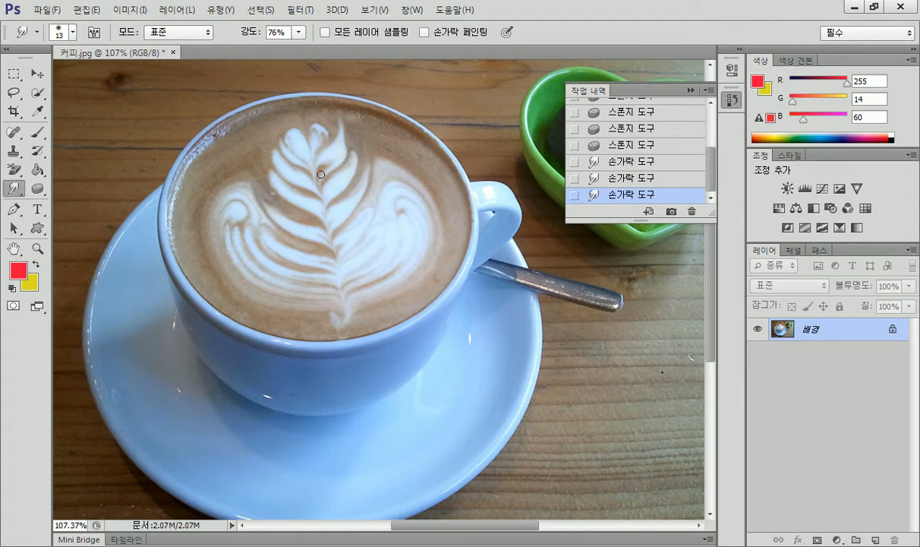
{"action": "mouse_move", "coordinate": [375, 182]}
{"action": "left_mouse_down"}
{"action": "mouse_move", "coordinate": [371, 142]}
{"action": "mouse_move", "coordinate": [367, 166]}
{"action": "mouse_move", "coordinate": [419, 136]}
{"action": "mouse_move", "coordinate": [358, 174]}
{"action": "mouse_move", "coordinate": [334, 122]}
{"action": "left_mouse_up"}
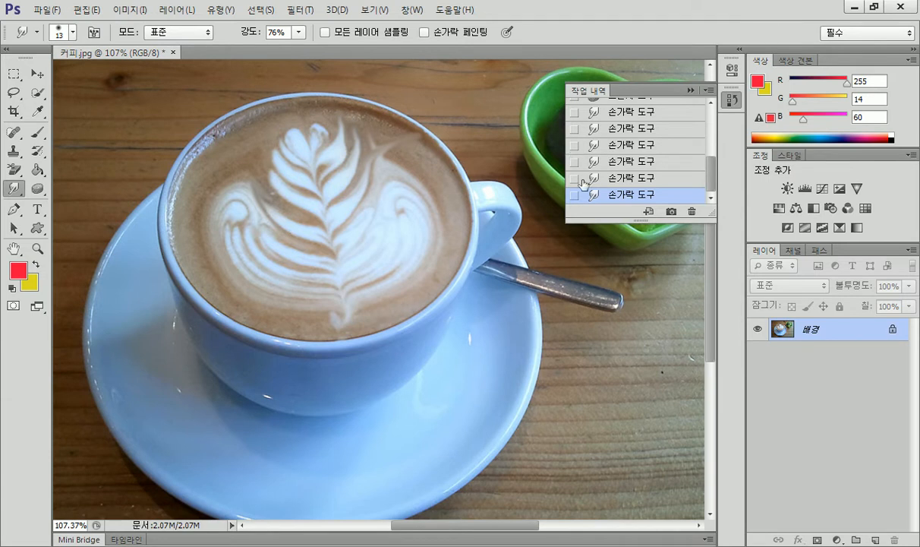
Desaturate the green and purple balls in the heart-shaped bowl with the Sponge tool
{"action": "mouse_move", "coordinate": [621, 90]}
{"action": "left_mouse_down"}
{"action": "mouse_move", "coordinate": [624, 250]}
{"action": "mouse_move", "coordinate": [622, 89]}
{"action": "left_mouse_up"}
{"action": "left_click_drag", "start_coordinate": [475, 524], "coordinate": [543, 524]}
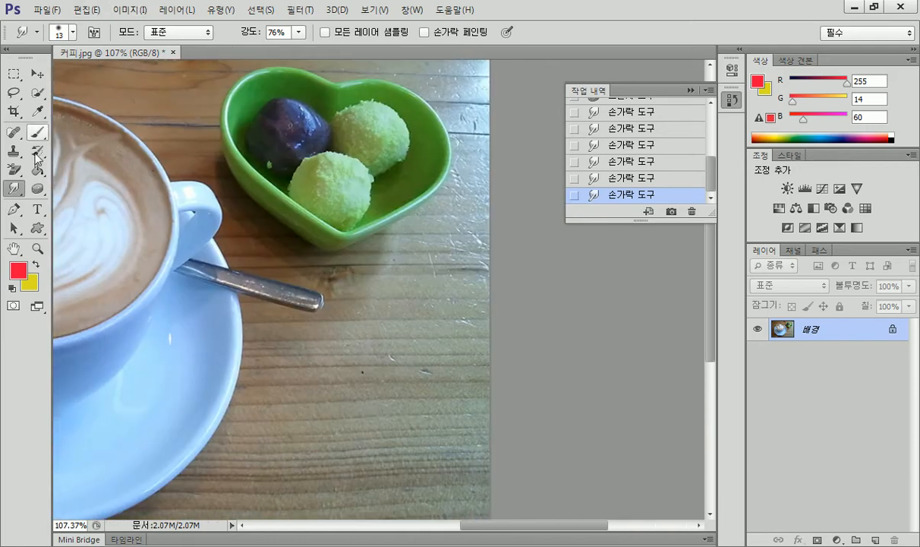
{"action": "left_click", "coordinate": [38, 188]}
{"action": "mouse_move", "coordinate": [359, 129]}
{"action": "left_mouse_down"}
{"action": "mouse_move", "coordinate": [347, 122]}
{"action": "mouse_move", "coordinate": [334, 176]}
{"action": "mouse_move", "coordinate": [371, 143]}
{"action": "mouse_move", "coordinate": [347, 191]}
{"action": "mouse_move", "coordinate": [351, 179]}
{"action": "left_mouse_up"}
{"action": "mouse_move", "coordinate": [369, 143]}
{"action": "left_mouse_down"}
{"action": "mouse_move", "coordinate": [384, 129]}
{"action": "mouse_move", "coordinate": [345, 181]}
{"action": "mouse_move", "coordinate": [292, 137]}
{"action": "left_mouse_up"}
{"action": "left_click_drag", "start_coordinate": [300, 180], "coordinate": [295, 173]}
{"action": "mouse_move", "coordinate": [354, 201]}
{"action": "left_mouse_down"}
{"action": "mouse_move", "coordinate": [310, 160]}
{"action": "mouse_move", "coordinate": [348, 172]}
{"action": "mouse_move", "coordinate": [357, 124]}
{"action": "mouse_move", "coordinate": [335, 137]}
{"action": "mouse_move", "coordinate": [356, 129]}
{"action": "mouse_move", "coordinate": [338, 180]}
{"action": "mouse_move", "coordinate": [381, 137]}
{"action": "mouse_move", "coordinate": [346, 187]}
{"action": "mouse_move", "coordinate": [393, 133]}
{"action": "mouse_move", "coordinate": [337, 177]}
{"action": "mouse_move", "coordinate": [333, 161]}
{"action": "mouse_move", "coordinate": [339, 190]}
{"action": "left_mouse_up"}
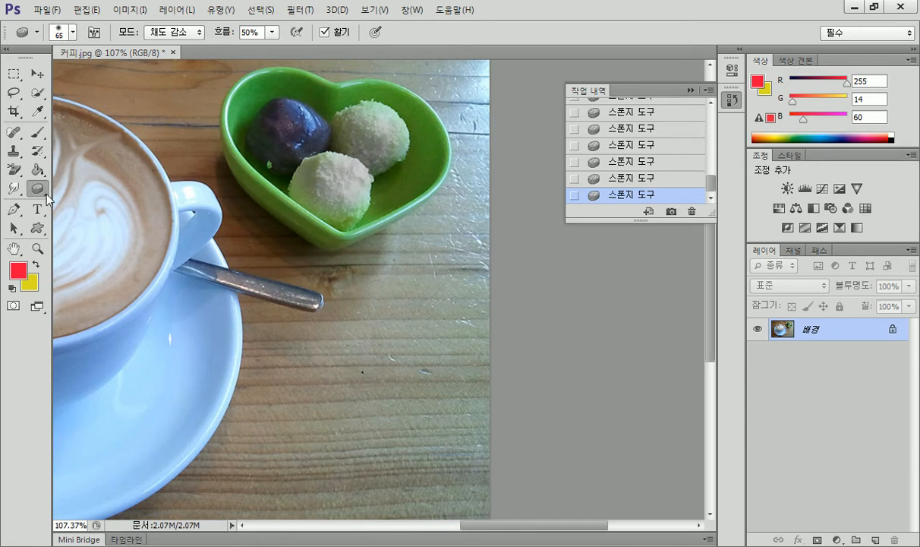
Darken the coffee between the foam pattern and the cup's upper-left rim with the Burn tool
{"action": "left_click", "coordinate": [15, 189]}
{"action": "right_click", "coordinate": [16, 190]}
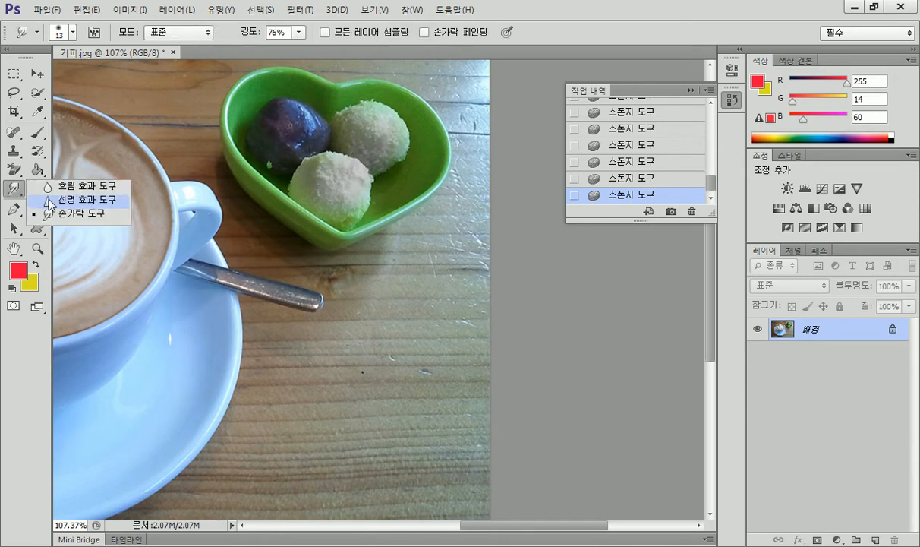
{"action": "left_click", "coordinate": [9, 190]}
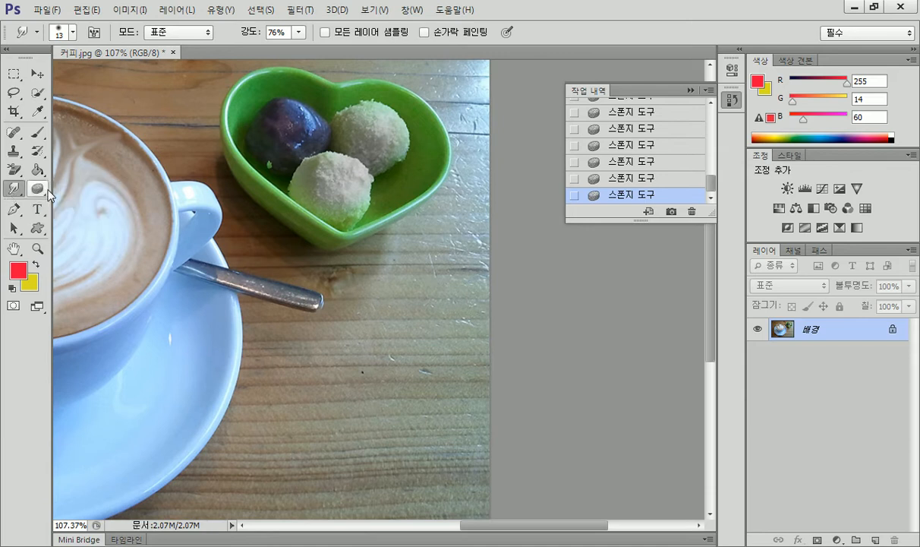
{"action": "right_click", "coordinate": [39, 190]}
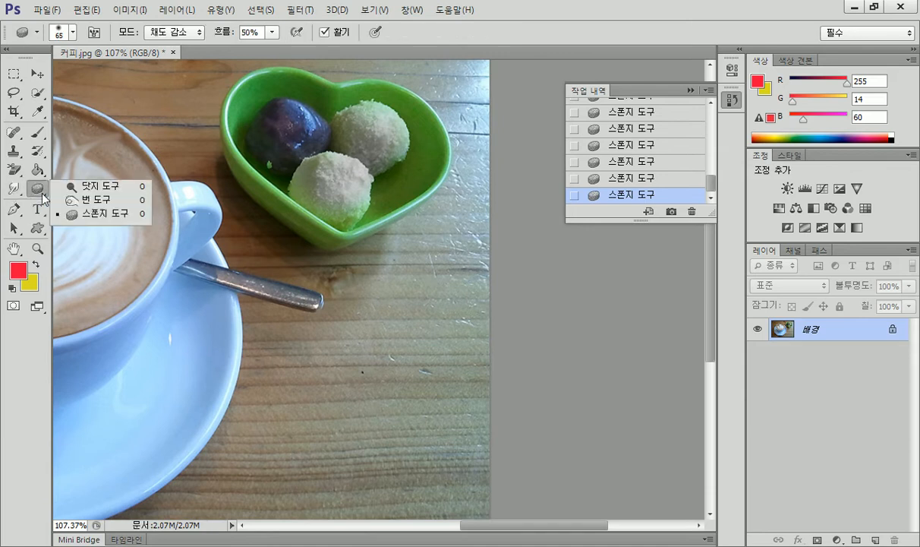
{"action": "left_click", "coordinate": [84, 201]}
{"action": "left_click_drag", "start_coordinate": [477, 525], "coordinate": [410, 525]}
{"action": "mouse_move", "coordinate": [241, 137]}
{"action": "left_mouse_down"}
{"action": "mouse_move", "coordinate": [210, 170]}
{"action": "mouse_move", "coordinate": [268, 123]}
{"action": "mouse_move", "coordinate": [295, 119]}
{"action": "mouse_move", "coordinate": [343, 116]}
{"action": "mouse_move", "coordinate": [387, 134]}
{"action": "mouse_move", "coordinate": [434, 187]}
{"action": "mouse_move", "coordinate": [442, 220]}
{"action": "mouse_move", "coordinate": [430, 260]}
{"action": "mouse_move", "coordinate": [416, 283]}
{"action": "mouse_move", "coordinate": [360, 298]}
{"action": "mouse_move", "coordinate": [313, 306]}
{"action": "mouse_move", "coordinate": [257, 296]}
{"action": "mouse_move", "coordinate": [222, 272]}
{"action": "mouse_move", "coordinate": [201, 189]}
{"action": "mouse_move", "coordinate": [202, 148]}
{"action": "left_mouse_up"}
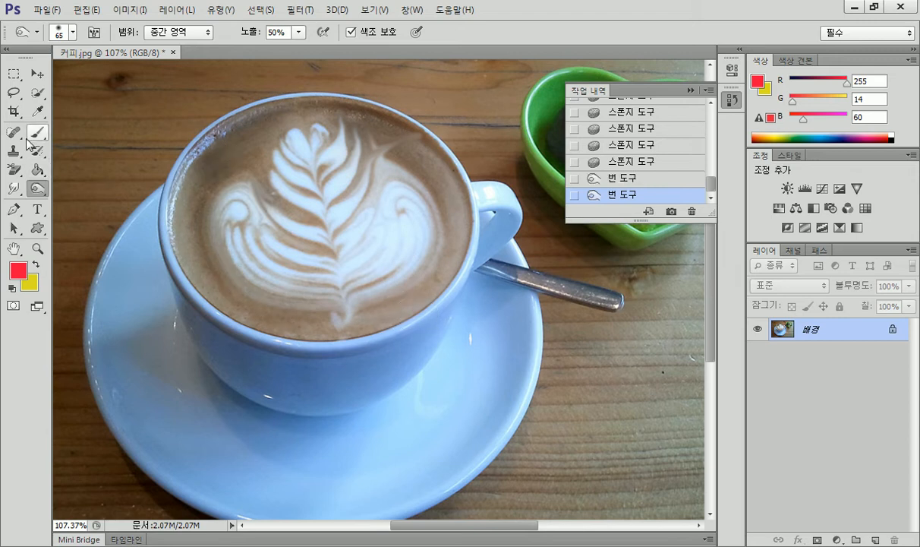
Smudge the foam leaf tips on the pattern's left side up toward the cup rim
{"action": "left_click", "coordinate": [15, 189]}
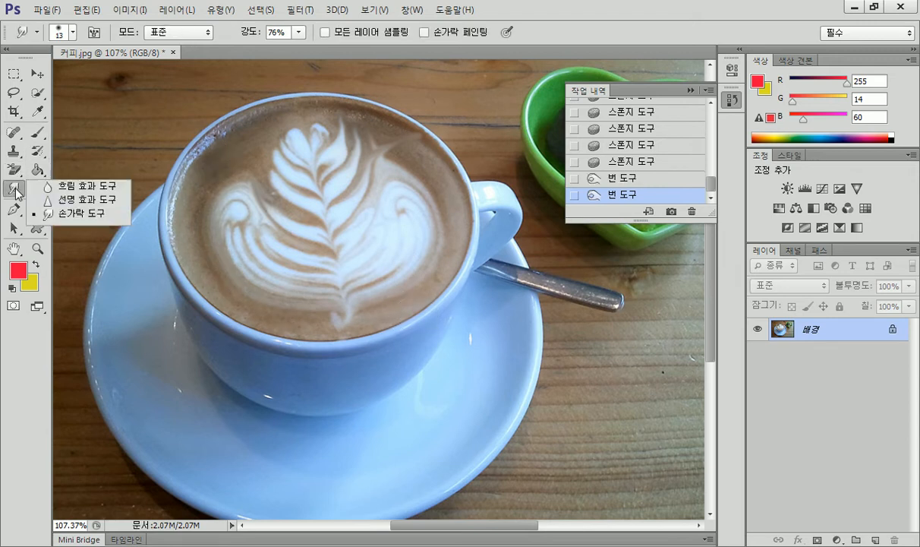
{"action": "left_click", "coordinate": [64, 214]}
{"action": "left_click", "coordinate": [65, 215]}
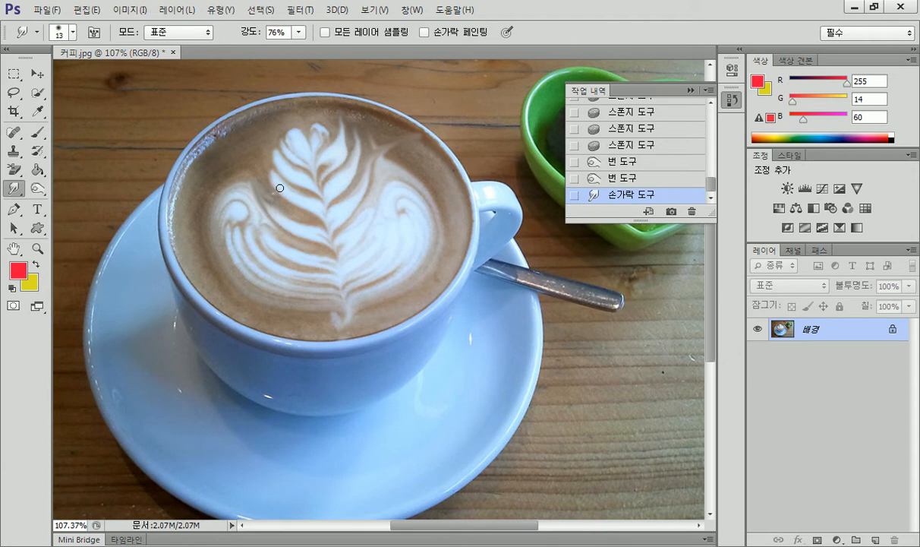
{"action": "left_click_drag", "start_coordinate": [280, 188], "coordinate": [243, 142]}
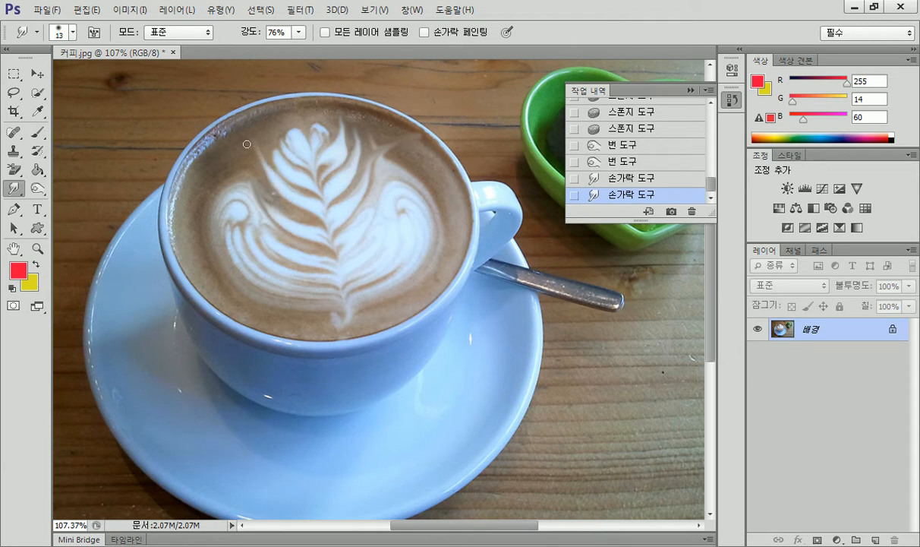
{"action": "left_click_drag", "start_coordinate": [274, 189], "coordinate": [251, 116]}
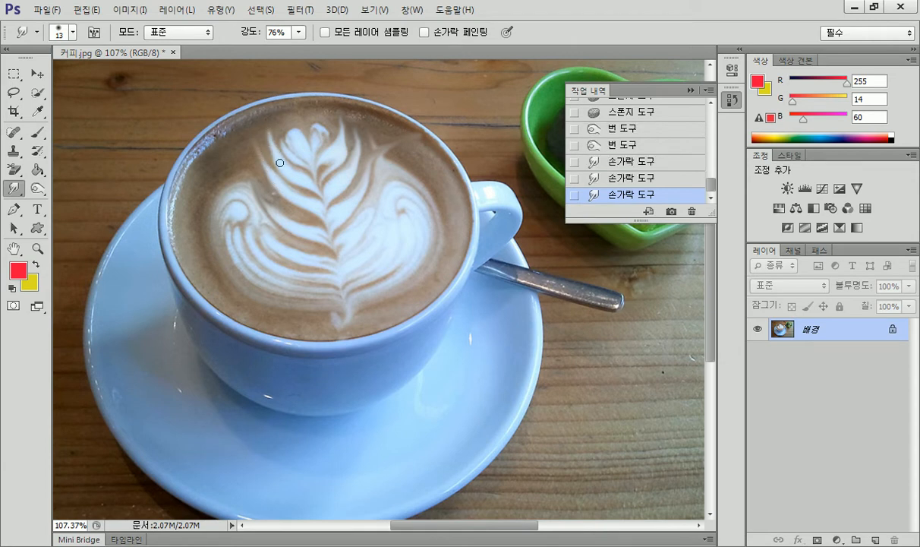
{"action": "left_click_drag", "start_coordinate": [286, 148], "coordinate": [267, 111]}
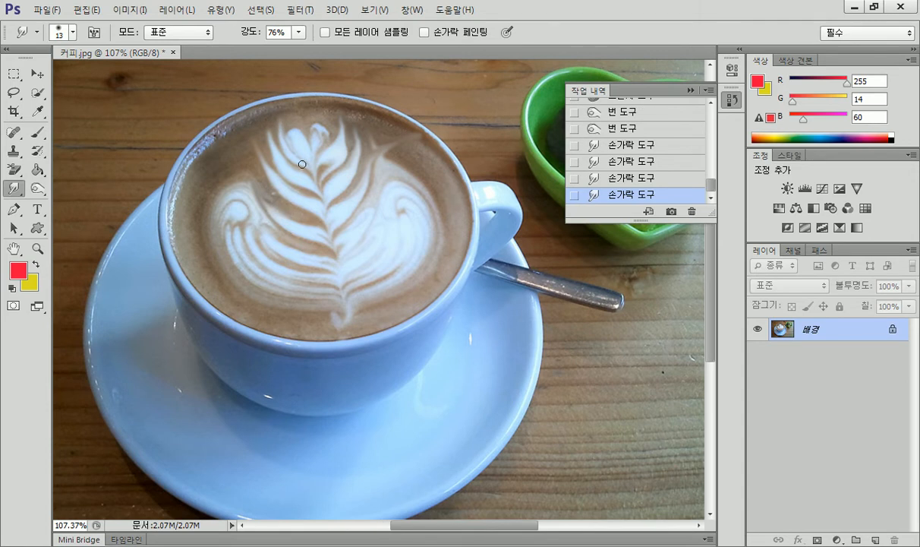
Smudge the top edge of the foam swirl on the pattern's left side up and outward into the coffee
{"action": "left_click", "coordinate": [15, 187]}
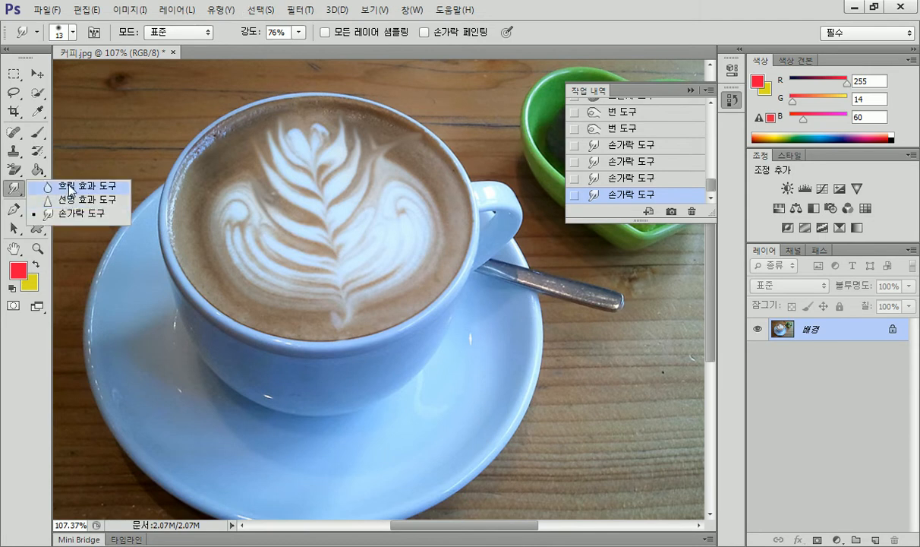
{"action": "left_click", "coordinate": [12, 190]}
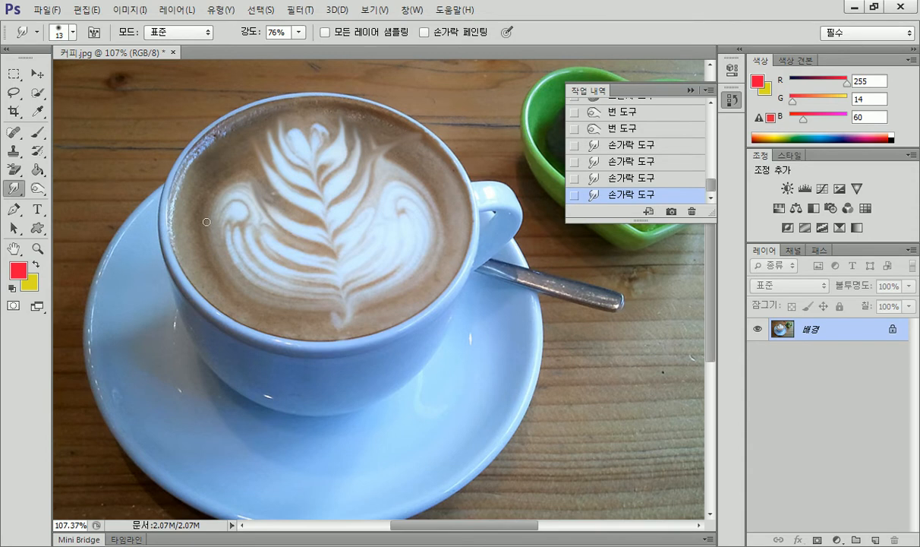
{"action": "mouse_move", "coordinate": [236, 215]}
{"action": "left_mouse_down"}
{"action": "mouse_move", "coordinate": [254, 171]}
{"action": "mouse_move", "coordinate": [228, 205]}
{"action": "left_mouse_up"}
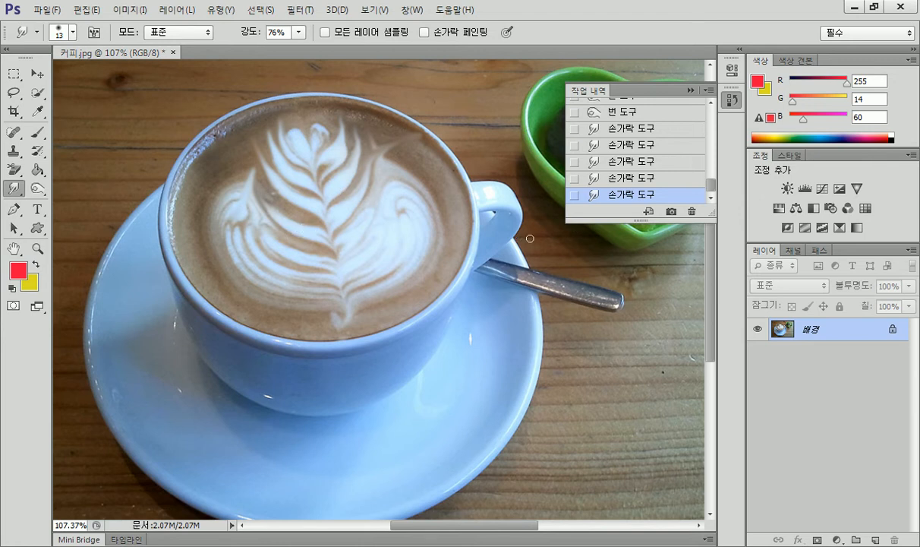
Revert the coffee photo to its opening snapshot and smudge the upper foam leaf tips outward on both sides at 76% strength
{"action": "scroll", "coordinate": [676, 179], "scroll_direction": "up", "scroll_amount": 10}
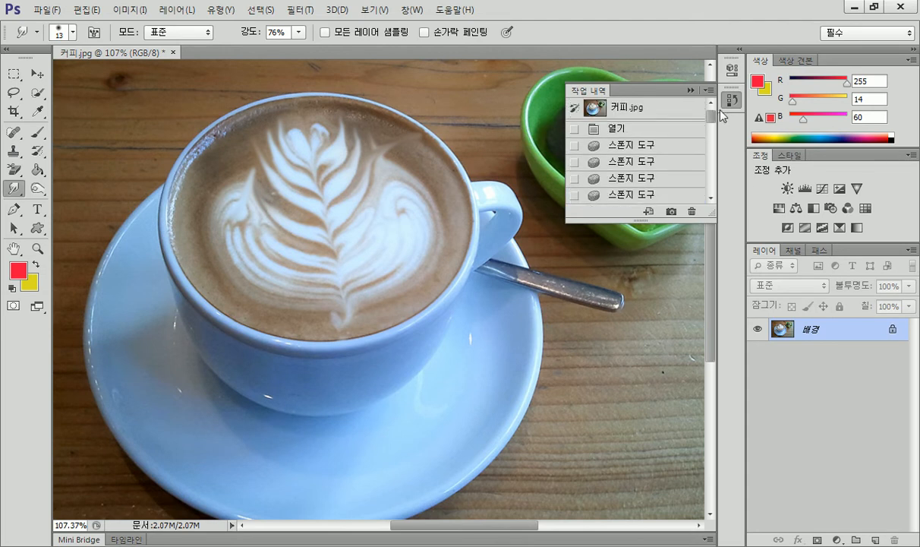
{"action": "left_click", "coordinate": [619, 112]}
{"action": "mouse_move", "coordinate": [276, 152]}
{"action": "left_mouse_down"}
{"action": "mouse_move", "coordinate": [268, 187]}
{"action": "mouse_move", "coordinate": [254, 148]}
{"action": "left_mouse_up"}
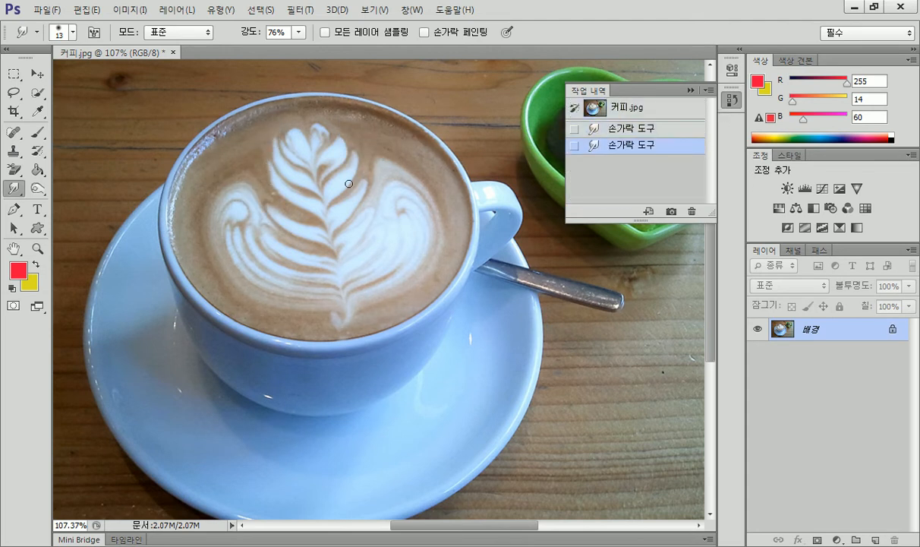
{"action": "left_click_drag", "start_coordinate": [339, 156], "coordinate": [334, 127]}
{"action": "left_click_drag", "start_coordinate": [347, 180], "coordinate": [347, 151]}
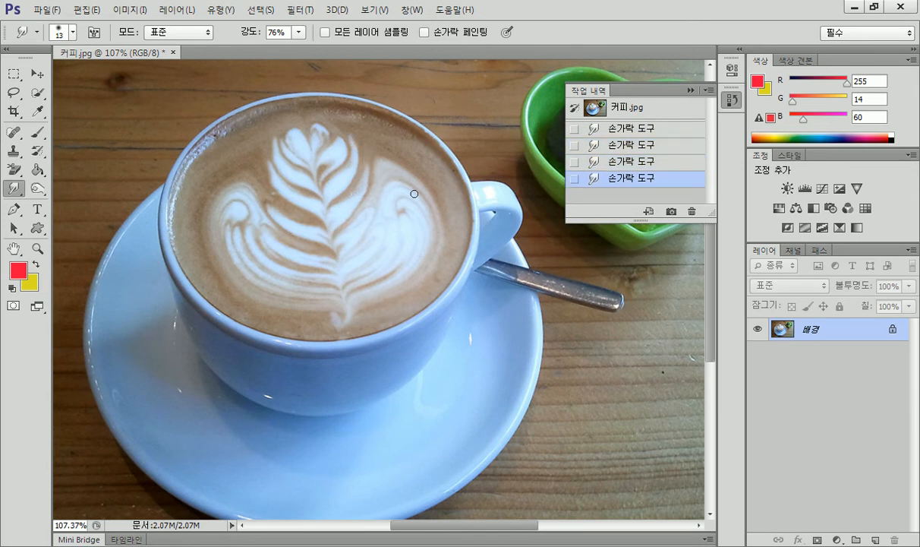